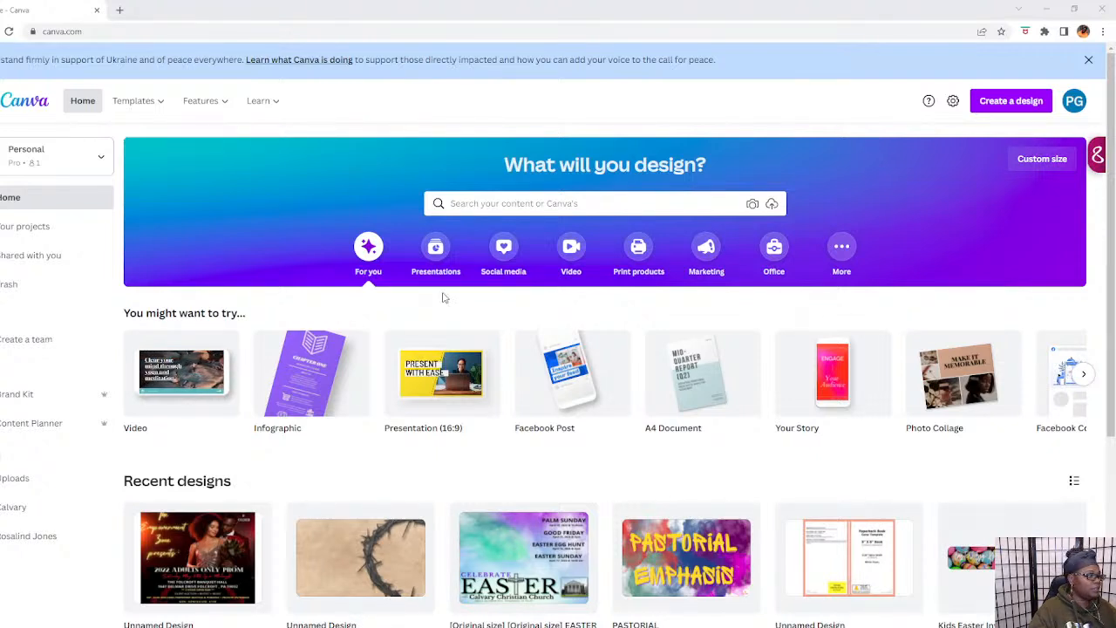
Shrink the 2022 Adults Only Prom flyer image on the Facebook post's first page and place it near the page centre.
{"action": "mouse_move", "coordinate": [438, 343]}
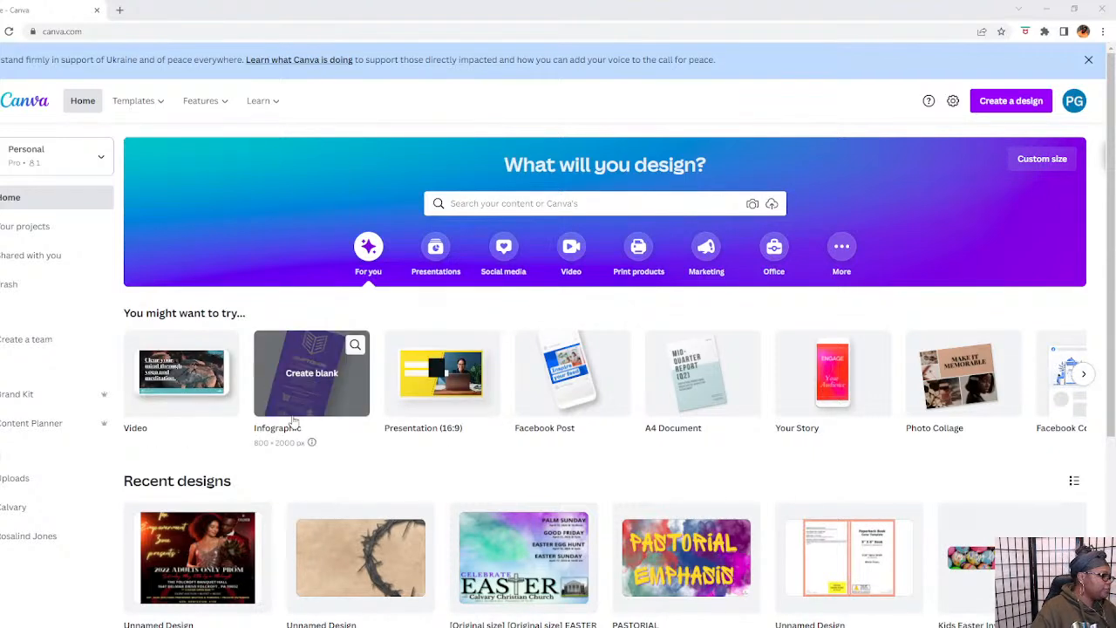
{"action": "left_click", "coordinate": [220, 559]}
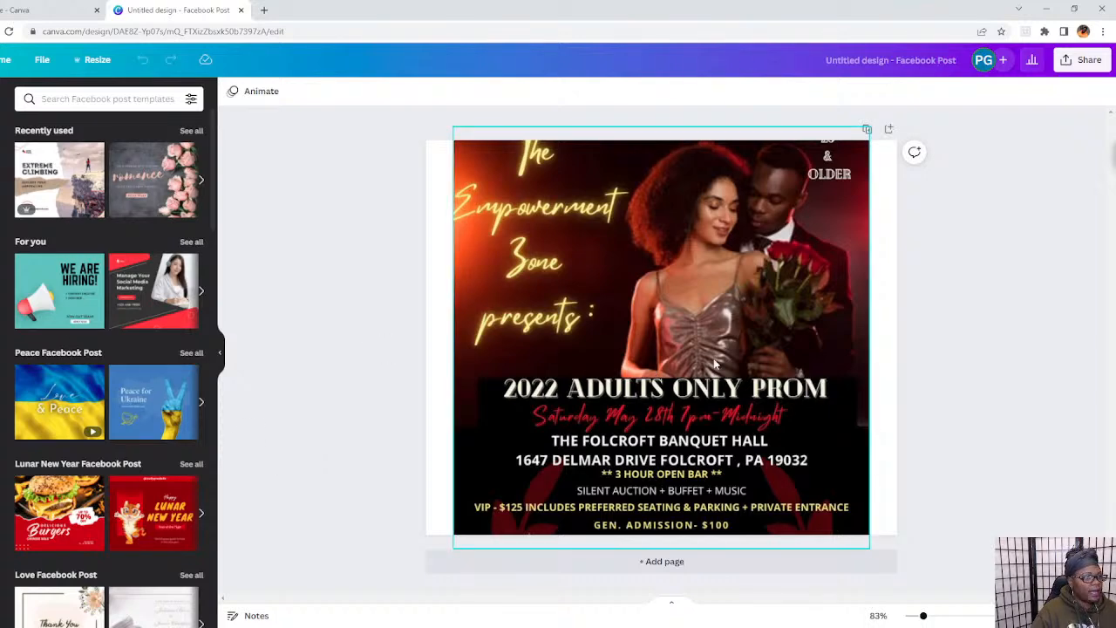
{"action": "left_click_drag", "start_coordinate": [714, 267], "coordinate": [715, 303]}
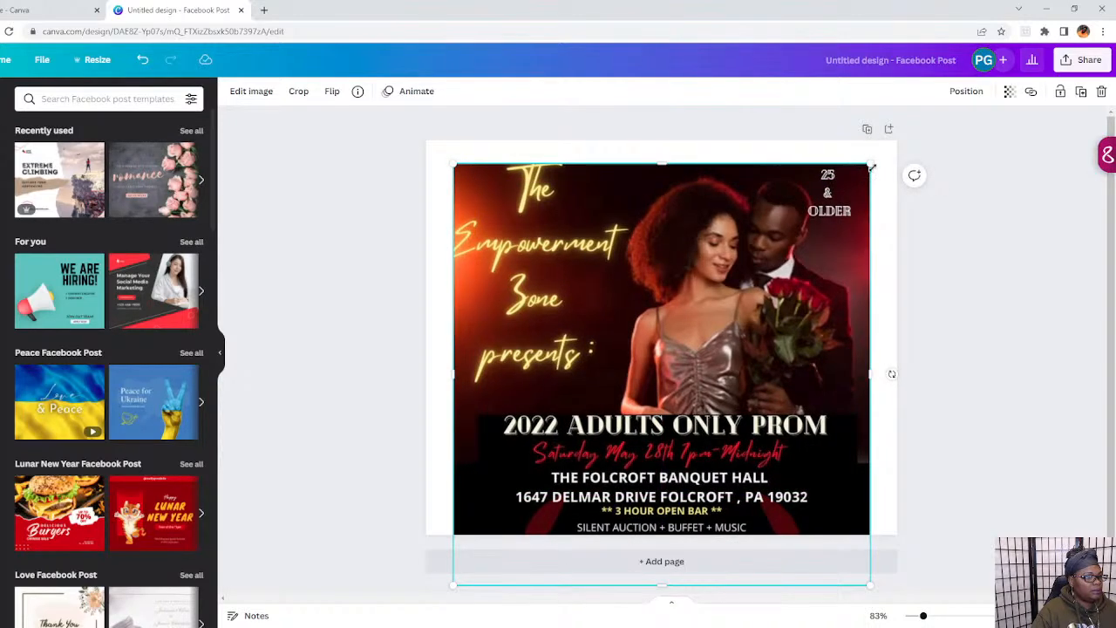
{"action": "left_click_drag", "start_coordinate": [872, 165], "coordinate": [727, 305]}
{"action": "left_click_drag", "start_coordinate": [633, 382], "coordinate": [687, 263]}
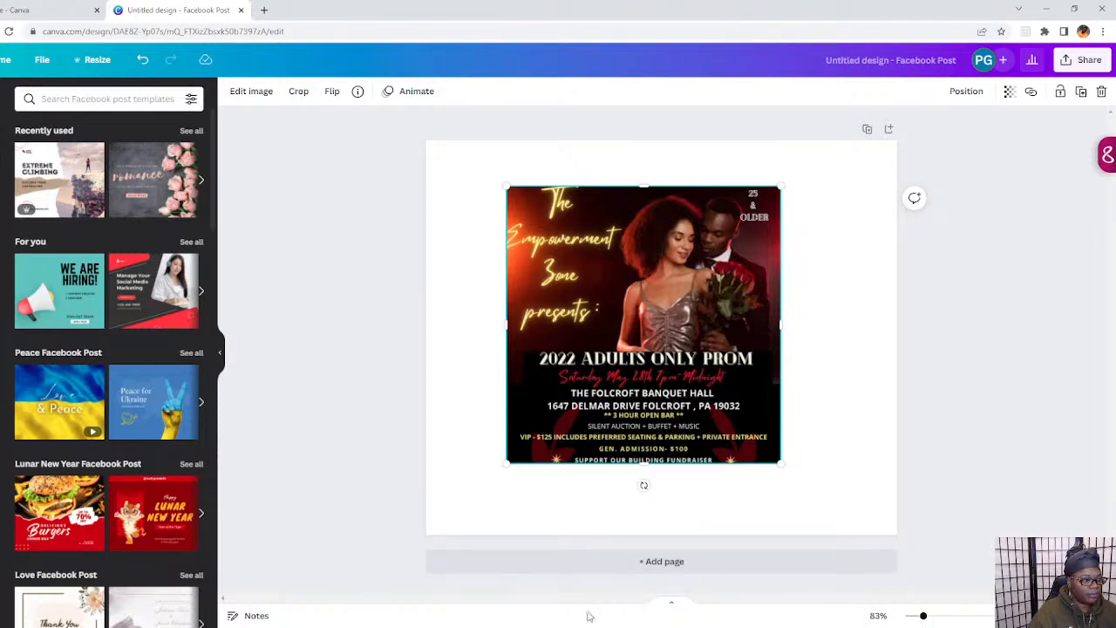
Add a blank second page to the design and look through the uploaded images and the audio library.
{"action": "left_click", "coordinate": [600, 571]}
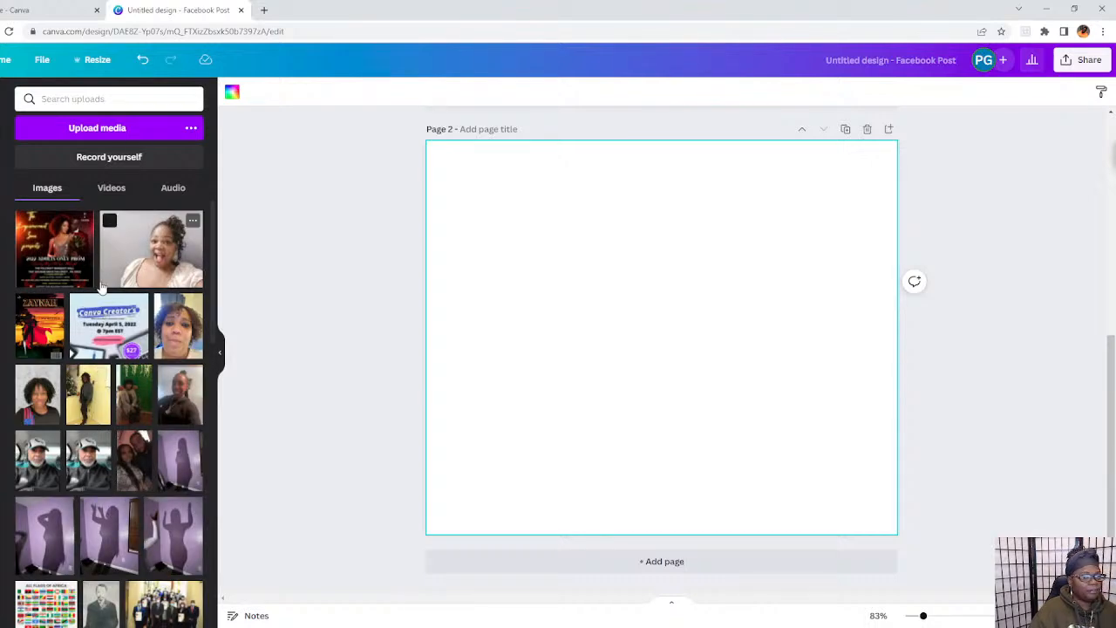
{"action": "scroll", "coordinate": [102, 286], "scroll_direction": "down", "scroll_amount": 15}
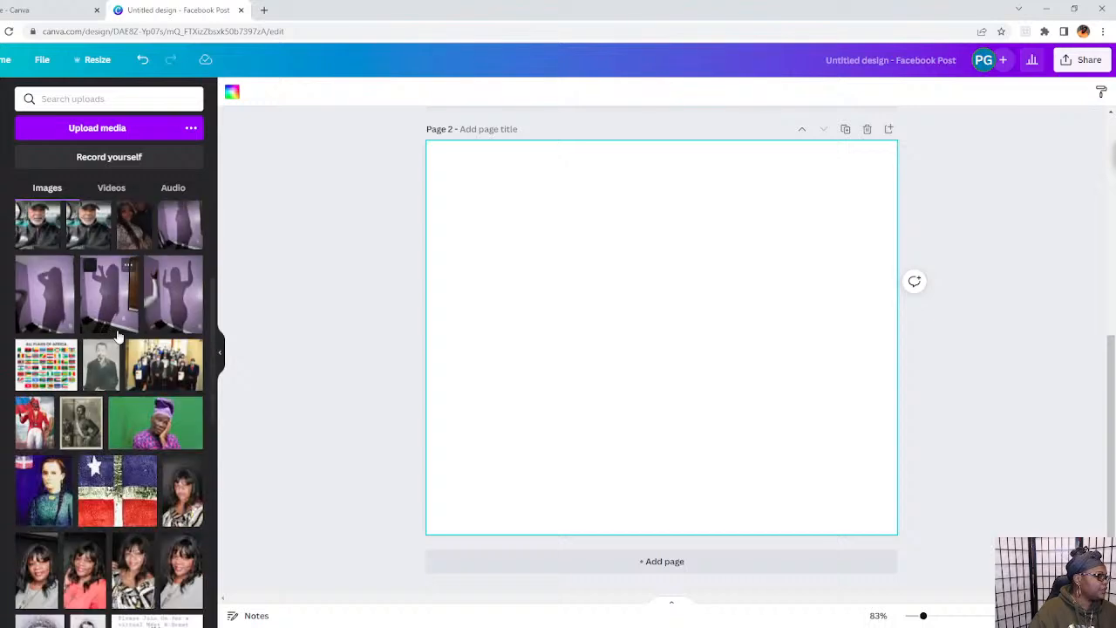
{"action": "scroll", "coordinate": [118, 338], "scroll_direction": "down", "scroll_amount": 3}
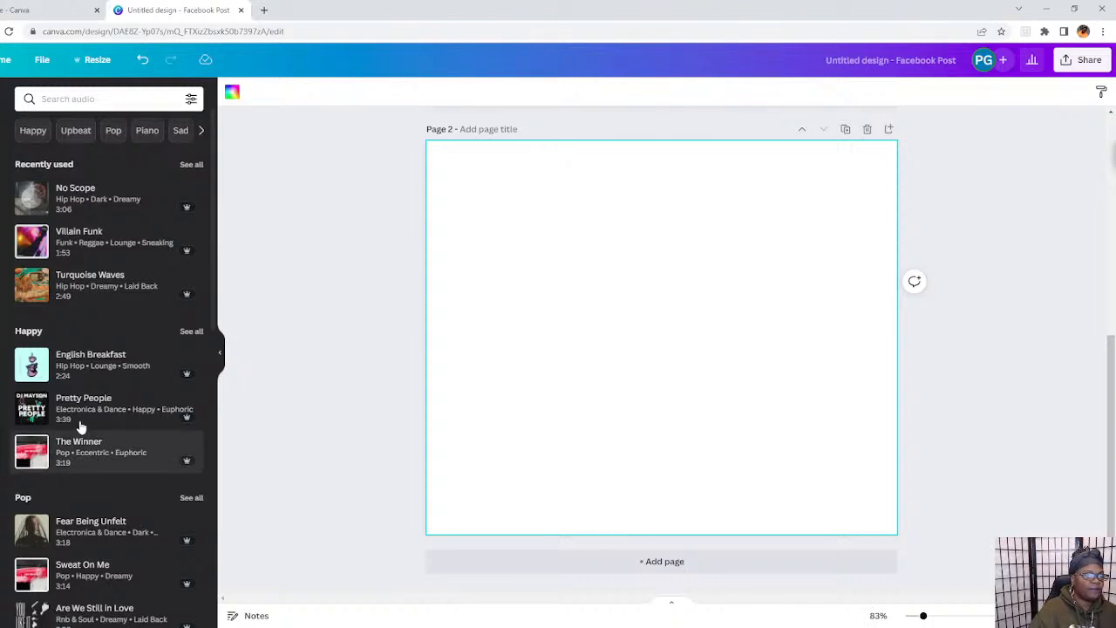
{"action": "mouse_move", "coordinate": [89, 425]}
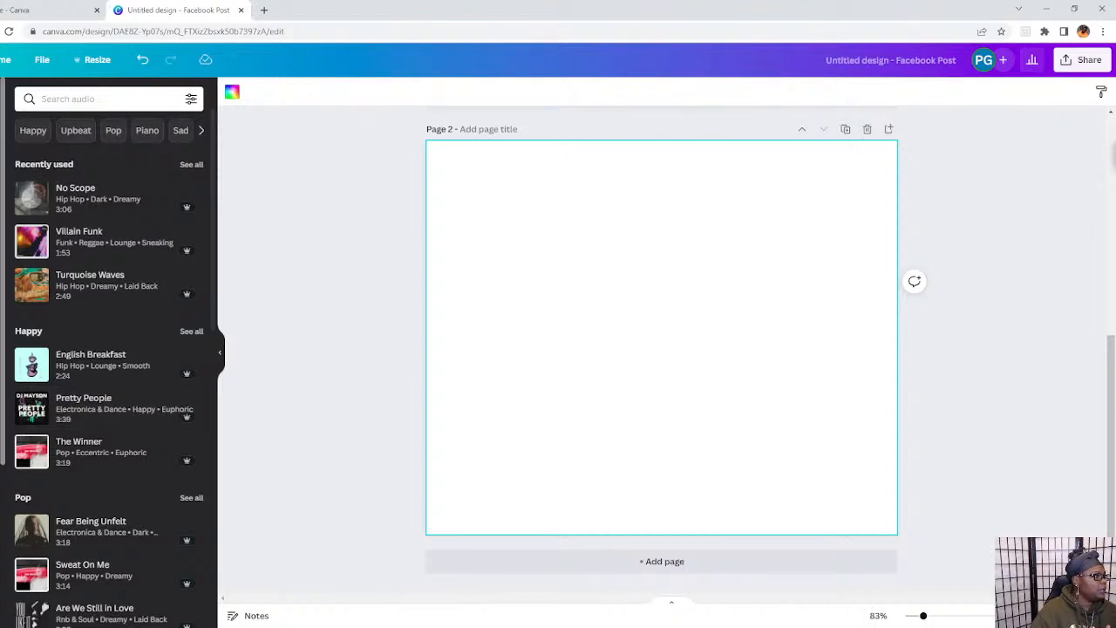
Search the Facebook post templates for "prom".
{"action": "left_click", "coordinate": [0, 101]}
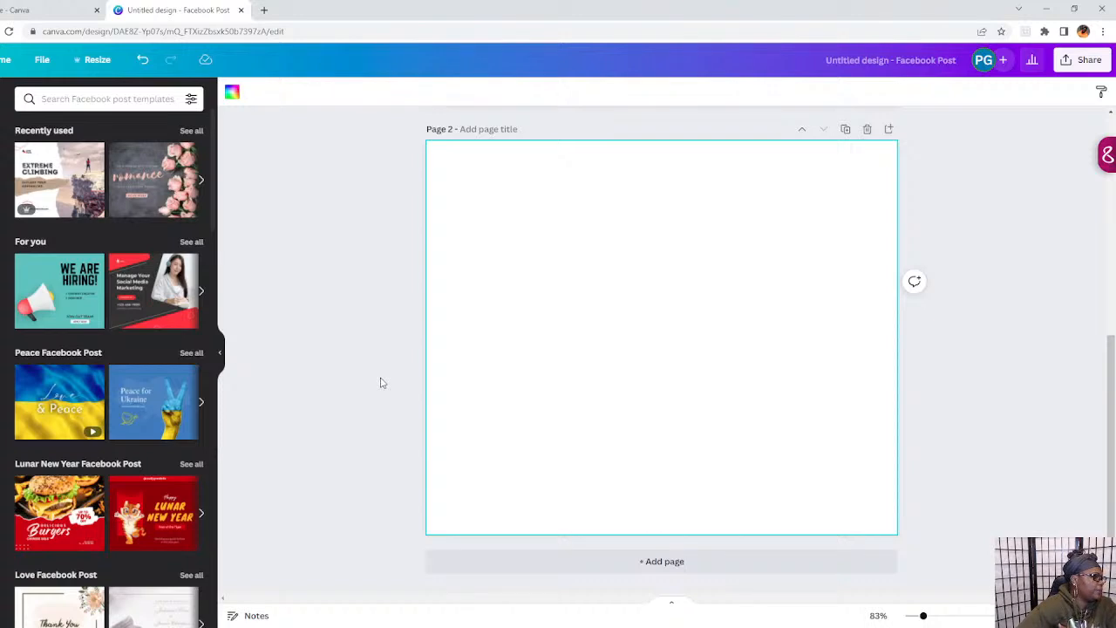
{"action": "left_click", "coordinate": [106, 101]}
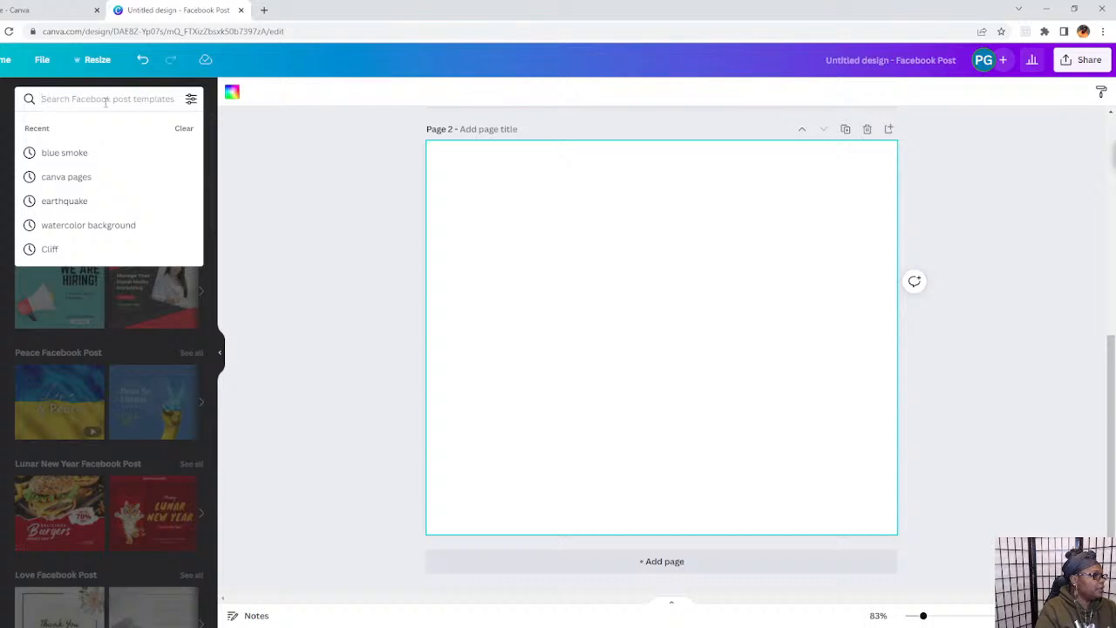
{"action": "type", "text": "prom"}
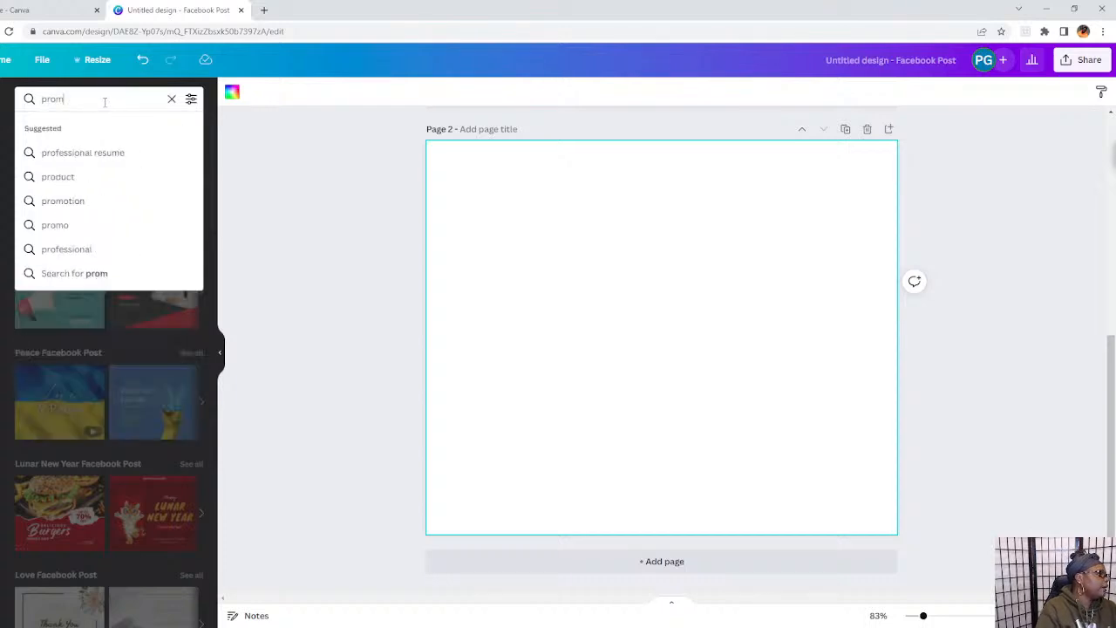
{"action": "key", "text": "Return"}
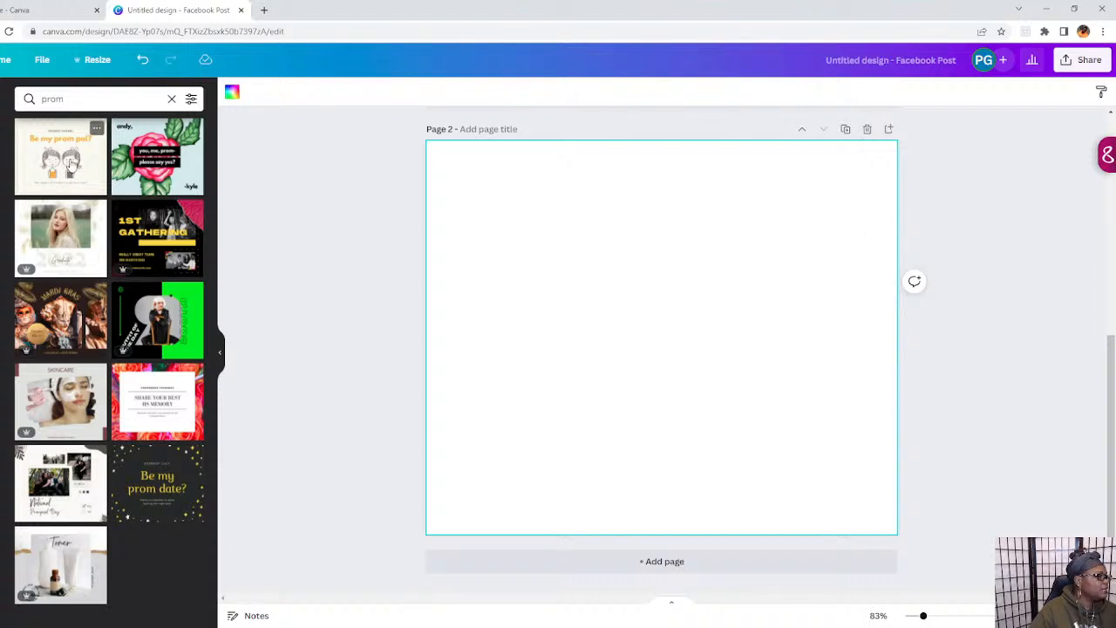
Search the Facebook post templates for "dance" instead and browse the designs.
{"action": "left_click", "coordinate": [32, 99]}
{"action": "key", "text": "BackSpace"}
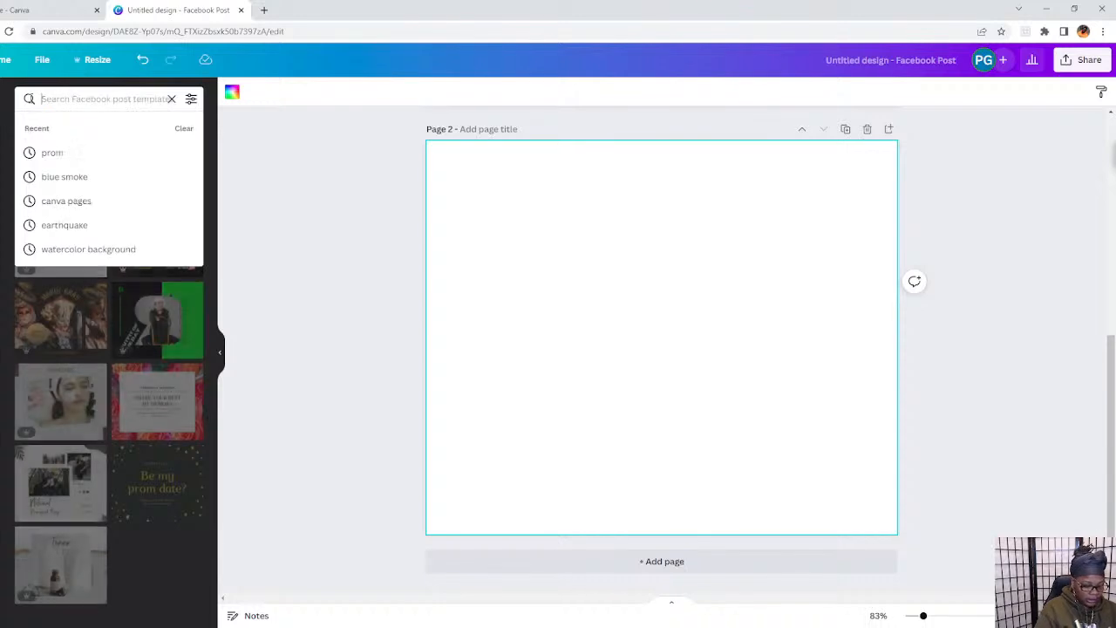
{"action": "type", "text": "dance"}
{"action": "key", "text": "Return"}
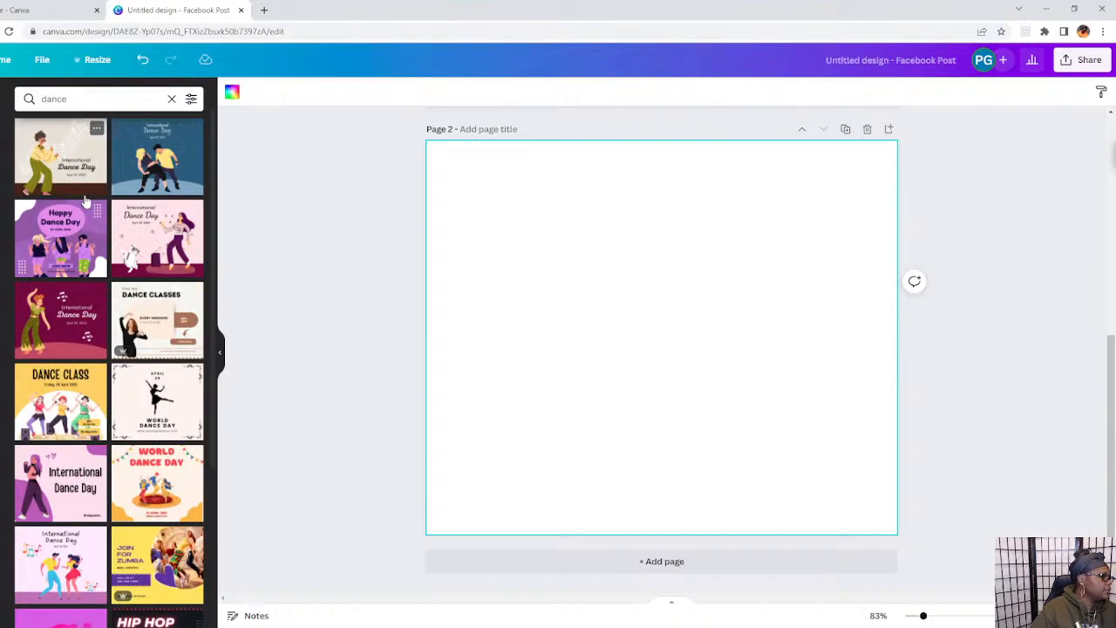
{"action": "scroll", "coordinate": [85, 201], "scroll_direction": "down", "scroll_amount": 5}
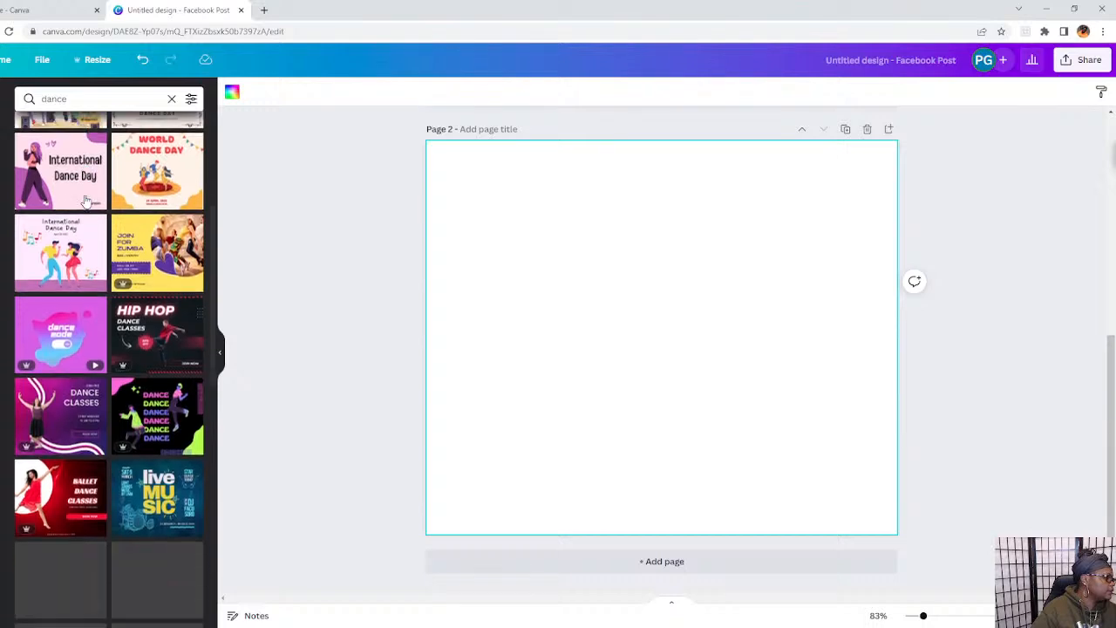
{"action": "scroll", "coordinate": [84, 201], "scroll_direction": "up", "scroll_amount": 5}
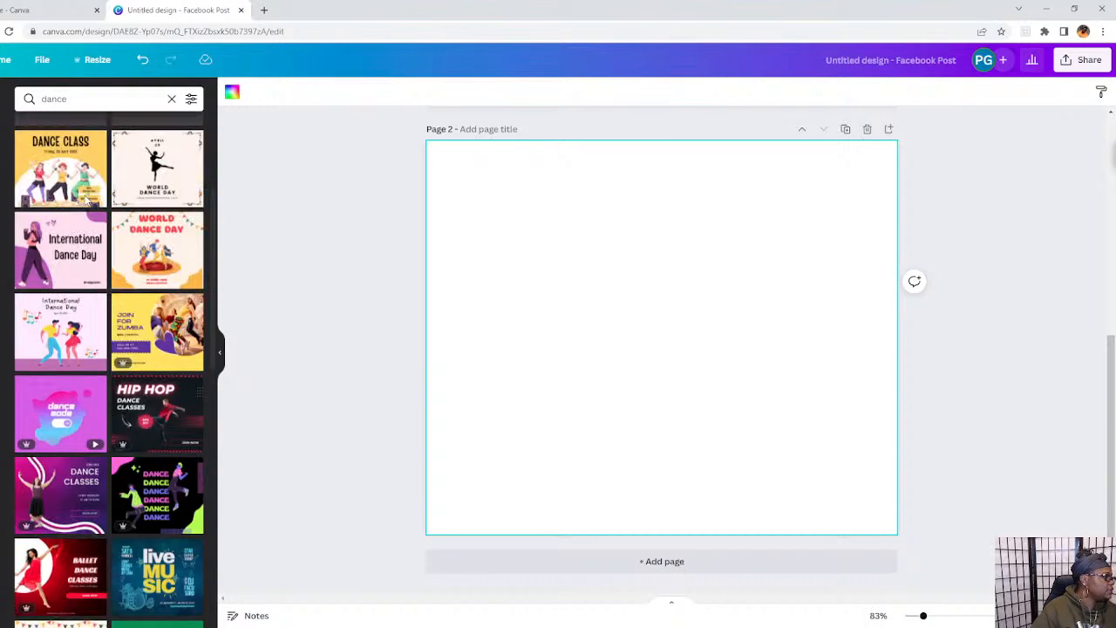
Search the design elements for "dance" and browse the graphics, photos and videos.
{"action": "left_click", "coordinate": [171, 99]}
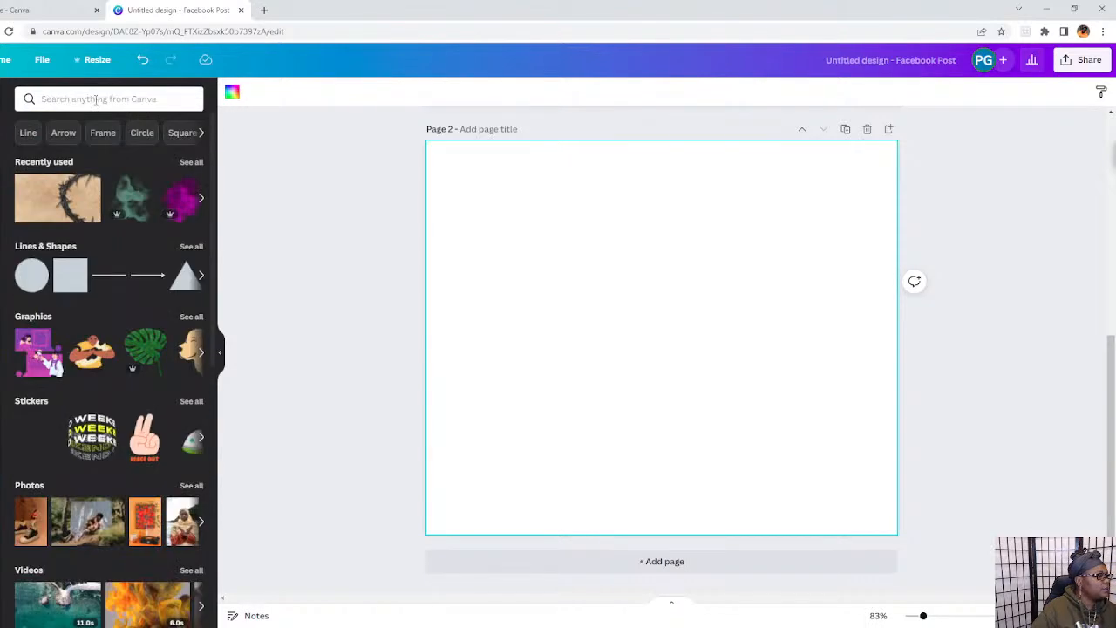
{"action": "left_click", "coordinate": [94, 99]}
{"action": "type", "text": "dance"}
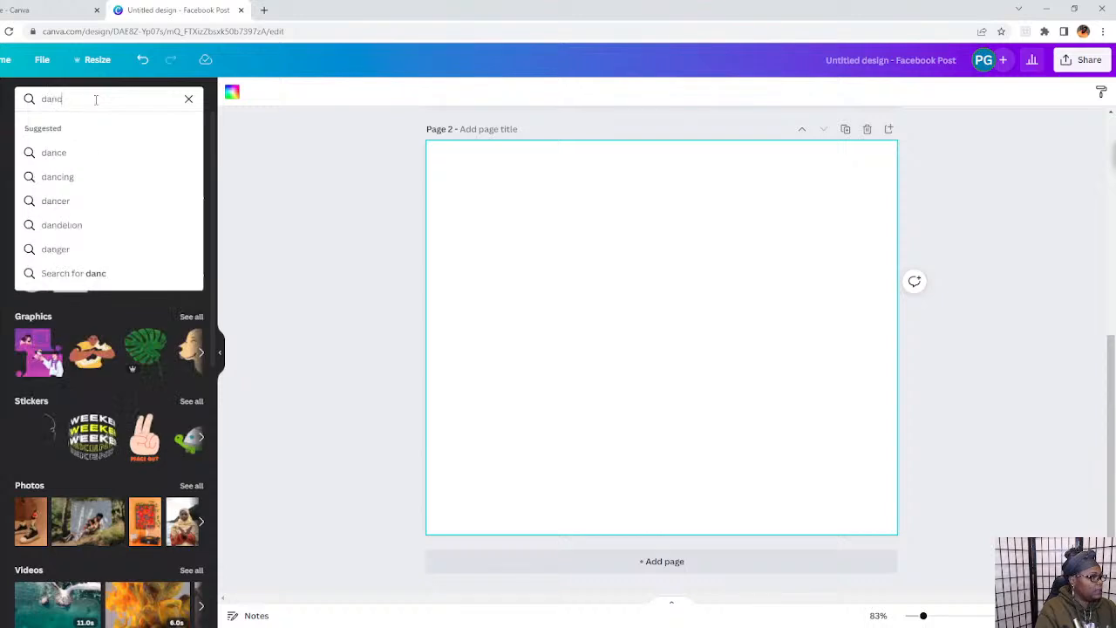
{"action": "key", "text": "Return"}
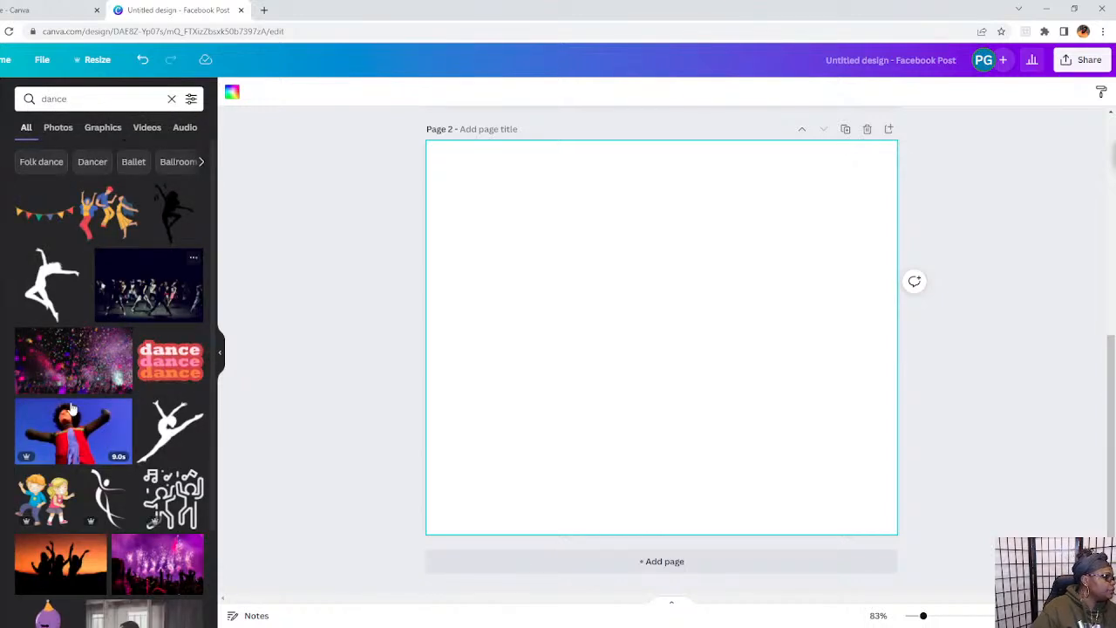
{"action": "scroll", "coordinate": [71, 414], "scroll_direction": "down", "scroll_amount": 3}
{"action": "scroll", "coordinate": [70, 417], "scroll_direction": "down", "scroll_amount": 10}
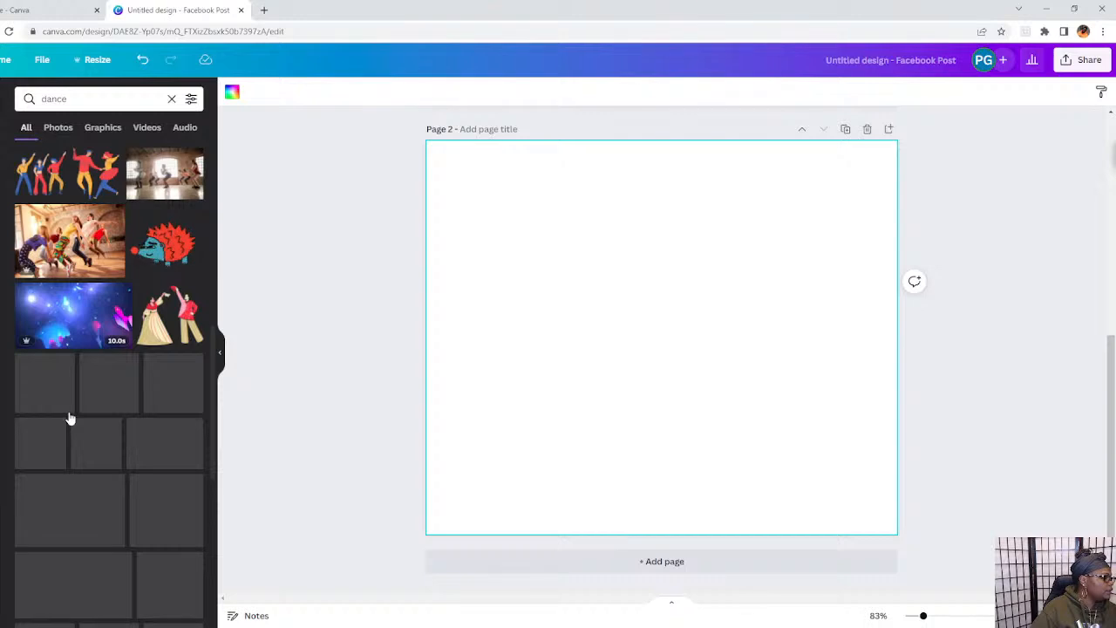
{"action": "scroll", "coordinate": [72, 419], "scroll_direction": "down", "scroll_amount": 4}
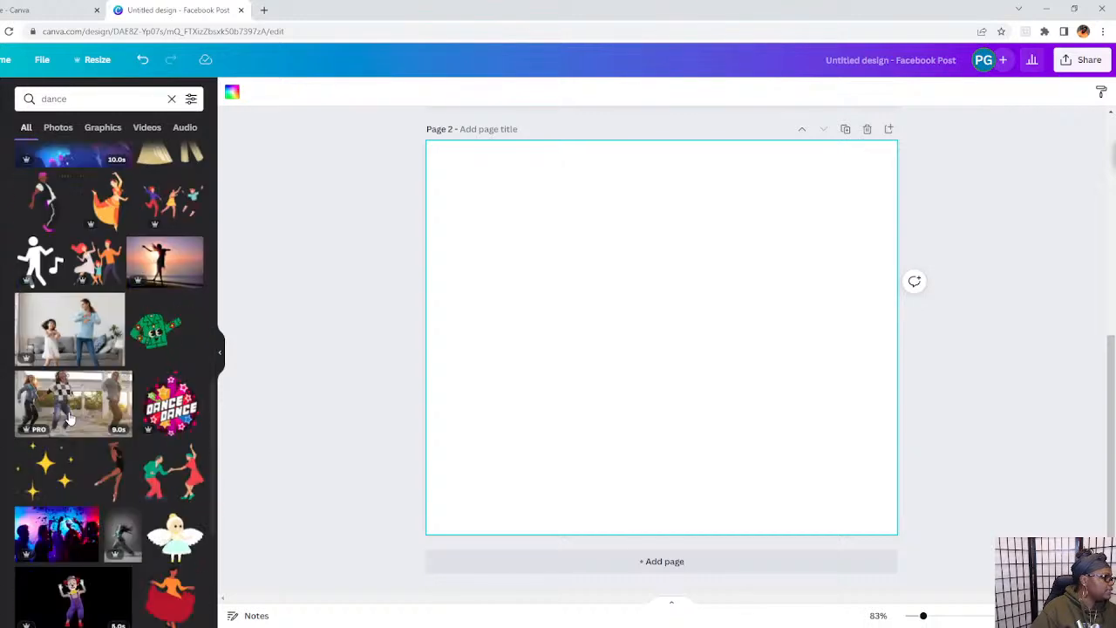
{"action": "scroll", "coordinate": [52, 366], "scroll_direction": "down", "scroll_amount": 4}
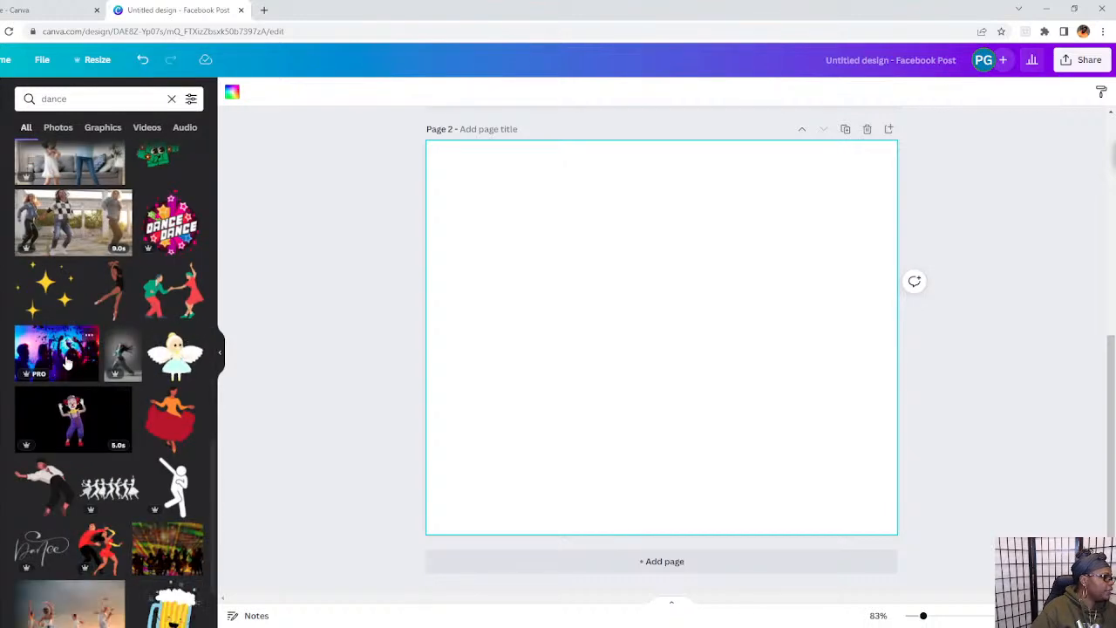
{"action": "scroll", "coordinate": [122, 471], "scroll_direction": "down", "scroll_amount": 3}
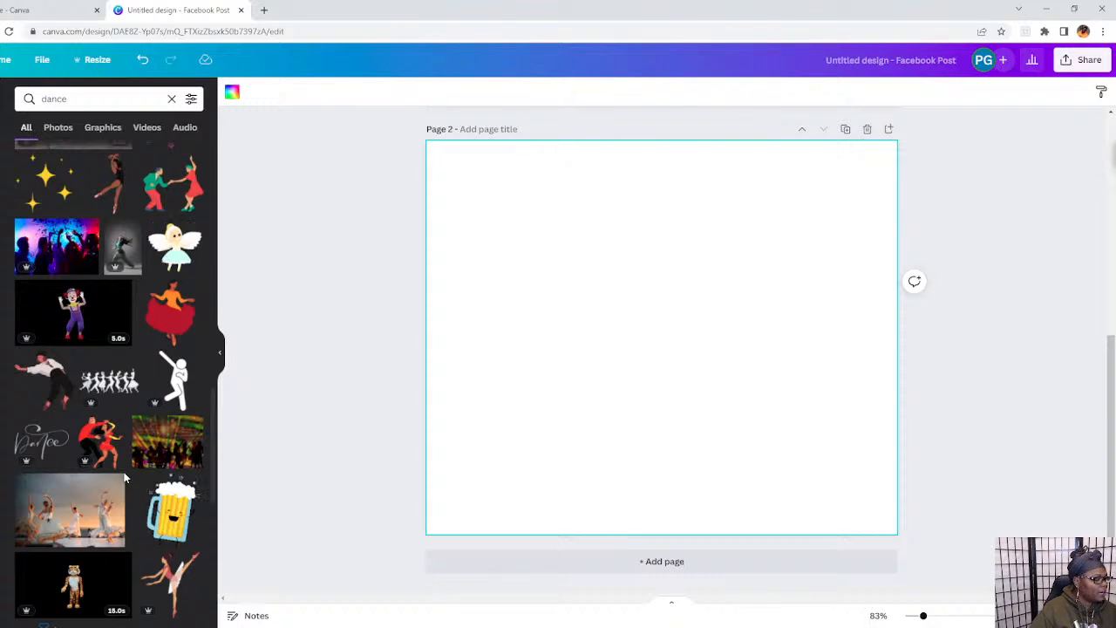
{"action": "scroll", "coordinate": [126, 453], "scroll_direction": "up", "scroll_amount": 10}
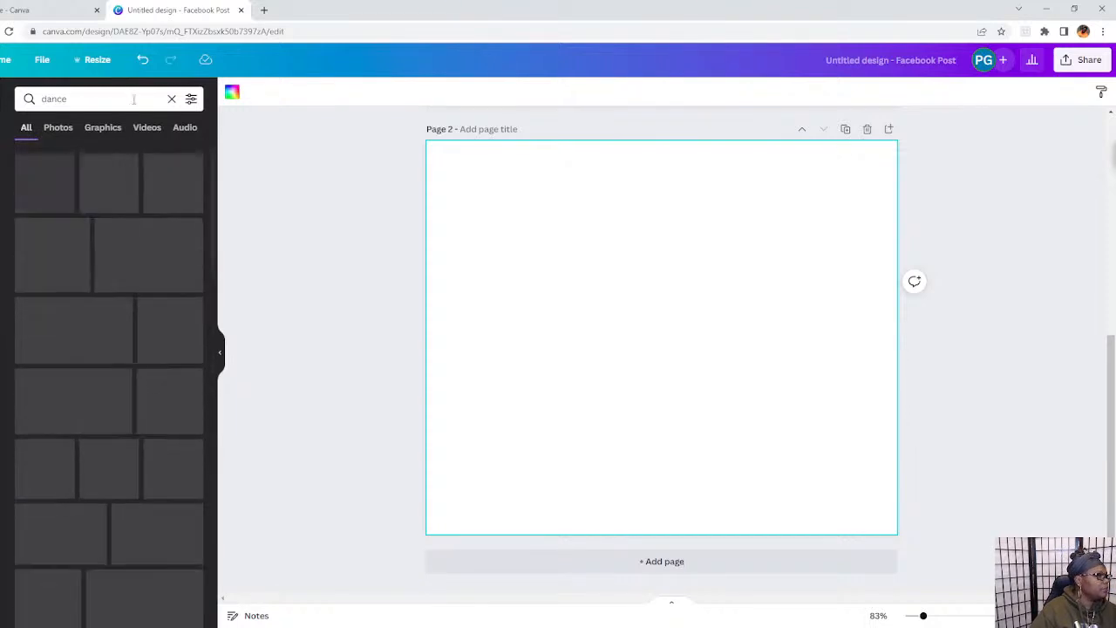
Search the elements for "prom" and add the photo of the couple in a grey suit and green dress to page 2.
{"action": "left_click", "coordinate": [171, 98]}
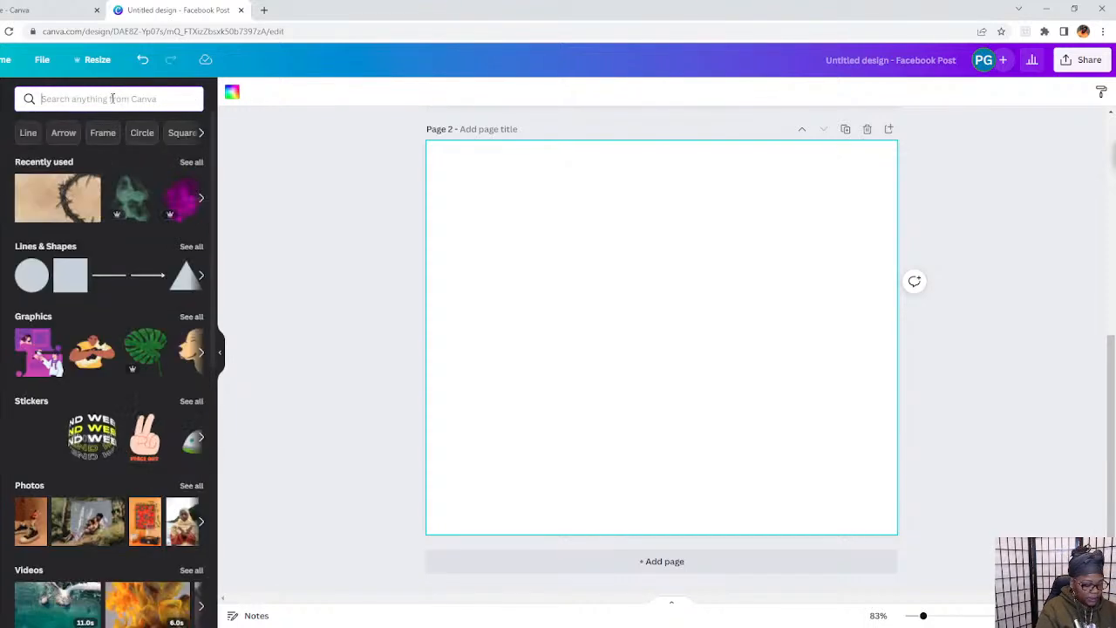
{"action": "type", "text": "prom"}
{"action": "key", "text": "Return"}
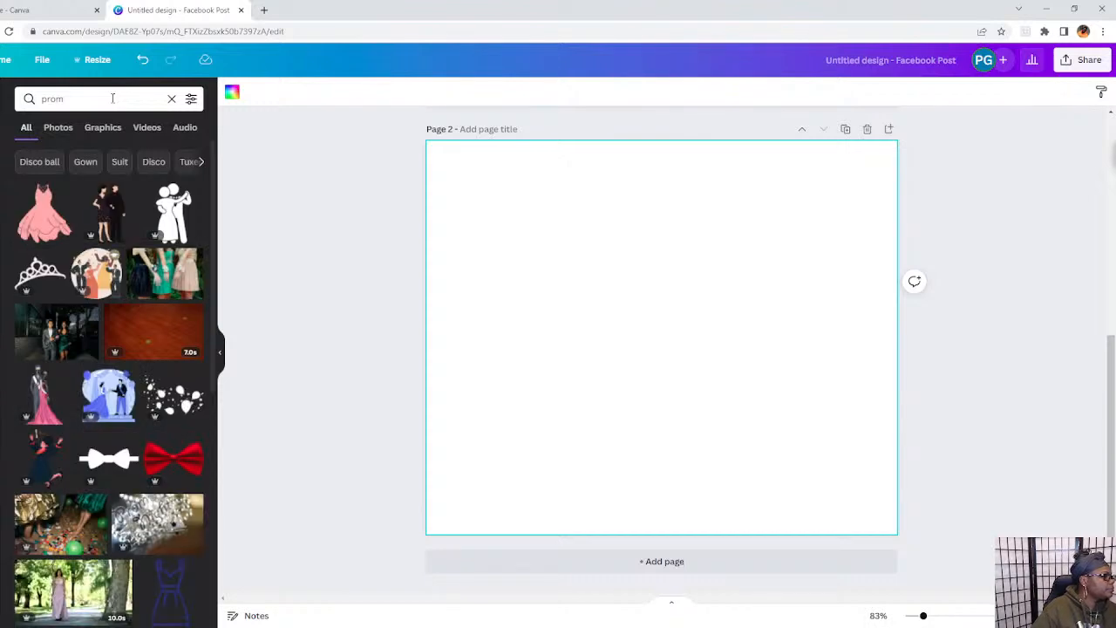
{"action": "scroll", "coordinate": [120, 366], "scroll_direction": "down", "scroll_amount": 3}
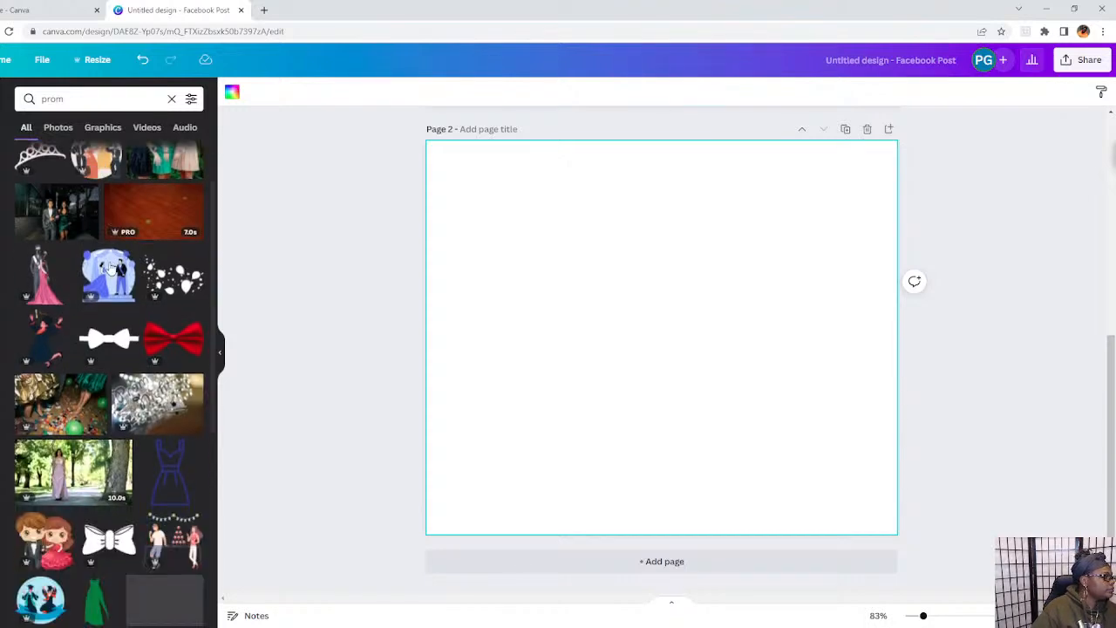
{"action": "scroll", "coordinate": [87, 349], "scroll_direction": "up", "scroll_amount": 4}
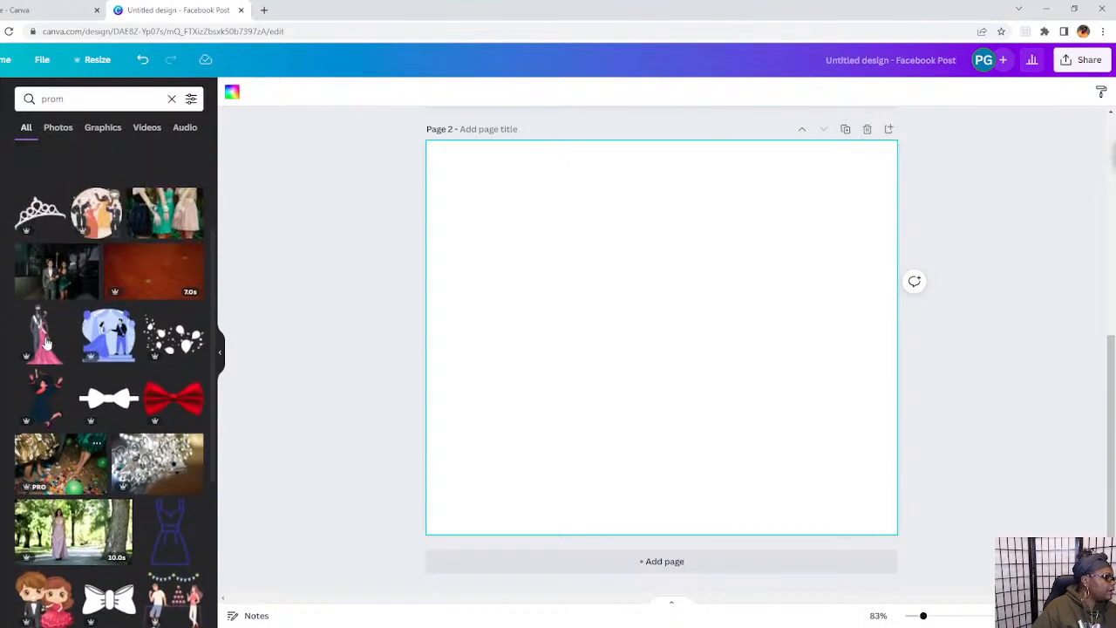
{"action": "left_click", "coordinate": [50, 314]}
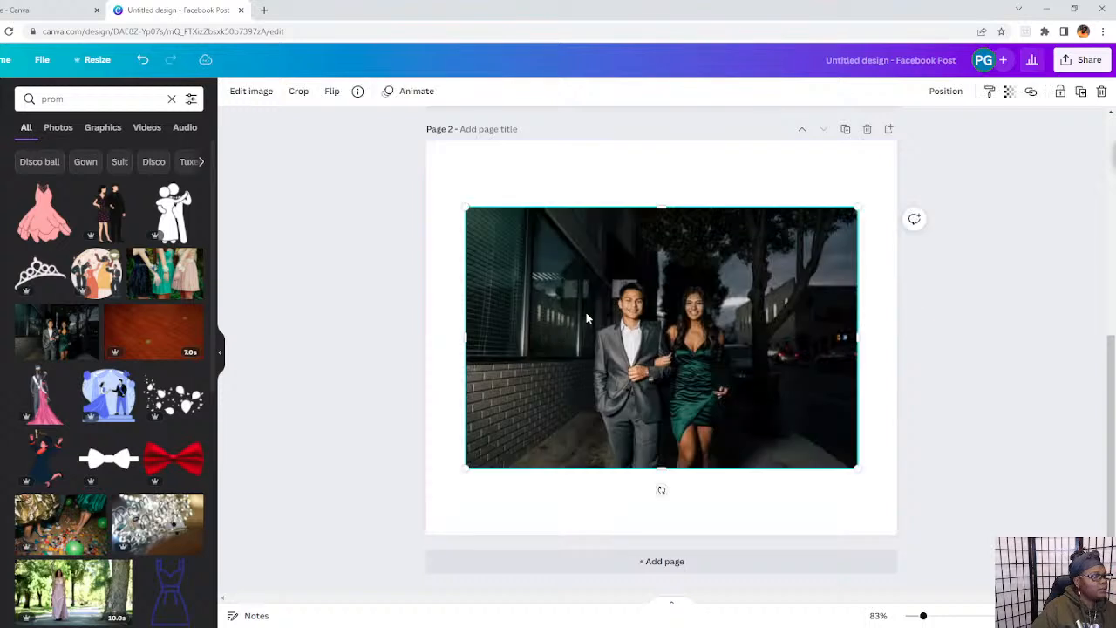
Enlarge the couple photo beyond the page edges and position it to cover the whole of page 2.
{"action": "left_click_drag", "start_coordinate": [460, 206], "coordinate": [331, 119]}
{"action": "left_click_drag", "start_coordinate": [863, 478], "coordinate": [979, 547]}
{"action": "left_click_drag", "start_coordinate": [758, 379], "coordinate": [740, 385]}
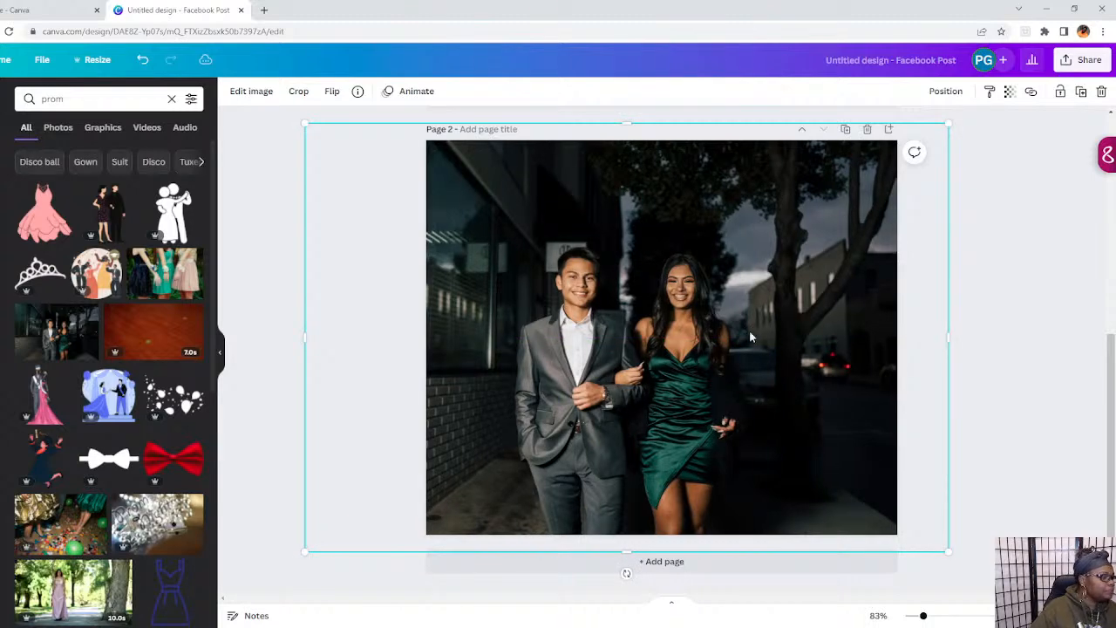
Try the group prom photo with the pink backdrop on page 2 and delete it again.
{"action": "scroll", "coordinate": [117, 409], "scroll_direction": "down", "scroll_amount": 5}
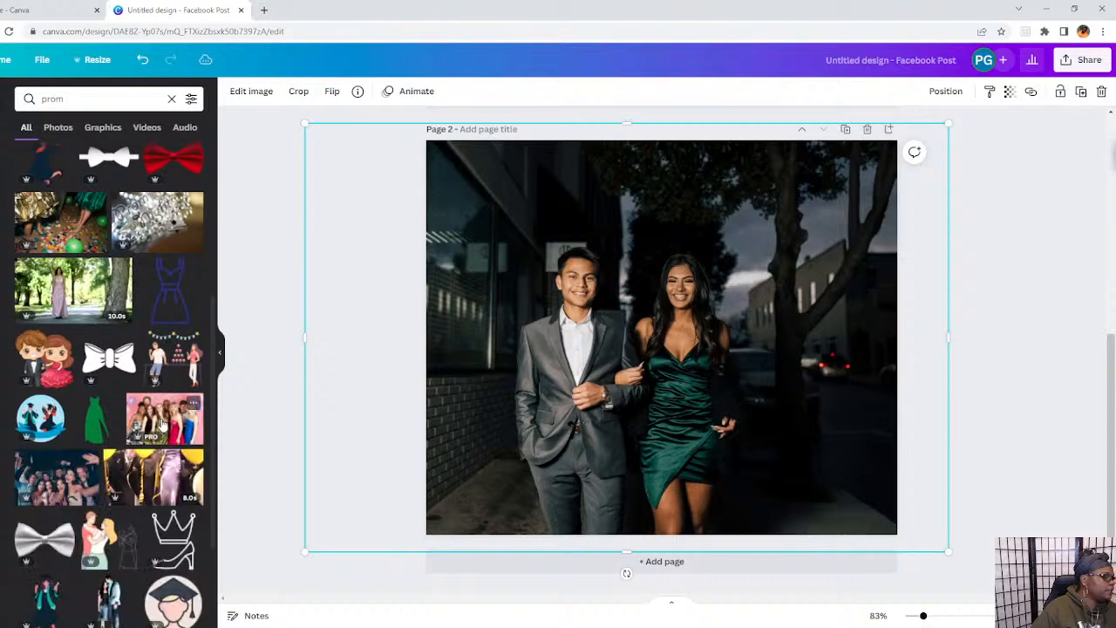
{"action": "left_click", "coordinate": [162, 425]}
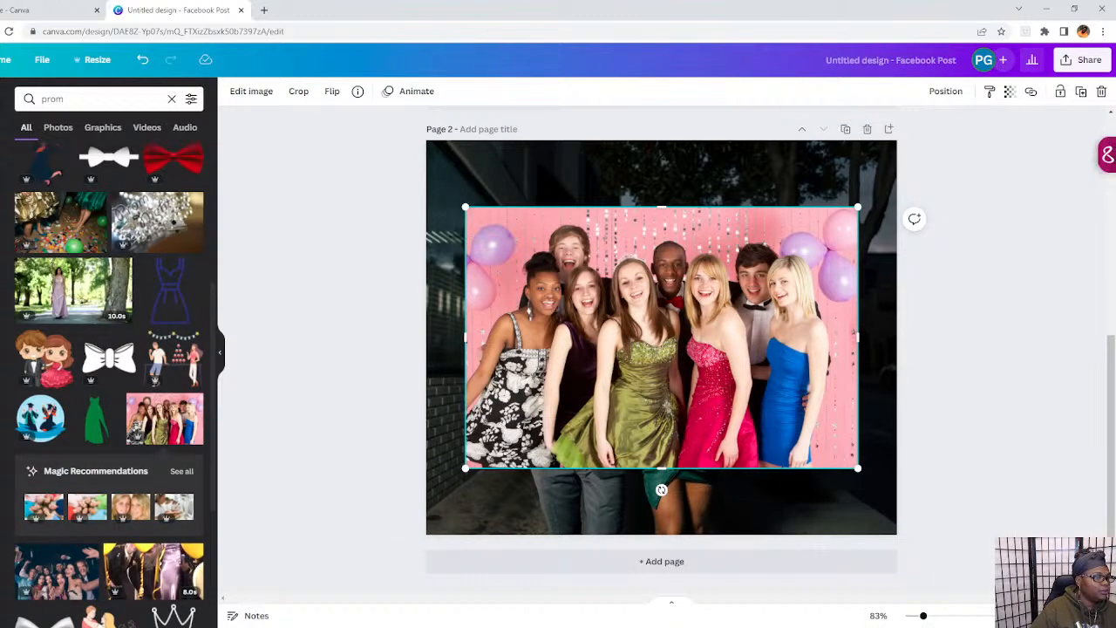
{"action": "left_click", "coordinate": [1099, 92]}
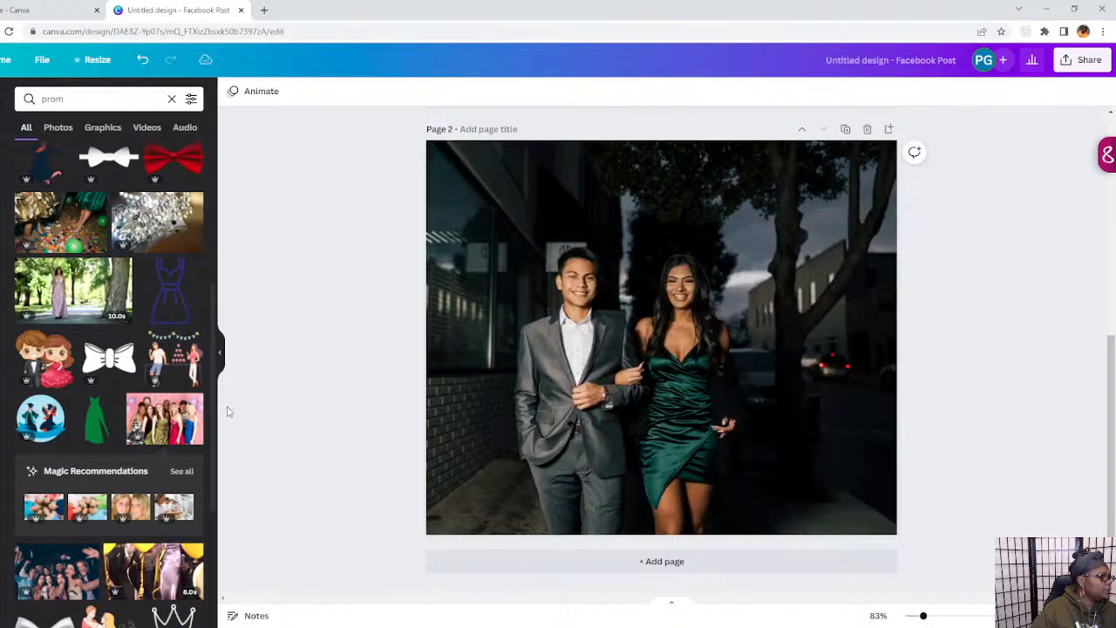
Browse the prom results, try the red tuxedo and rose corsage photo over the couple on page 2, and delete it again.
{"action": "scroll", "coordinate": [122, 478], "scroll_direction": "down", "scroll_amount": 4}
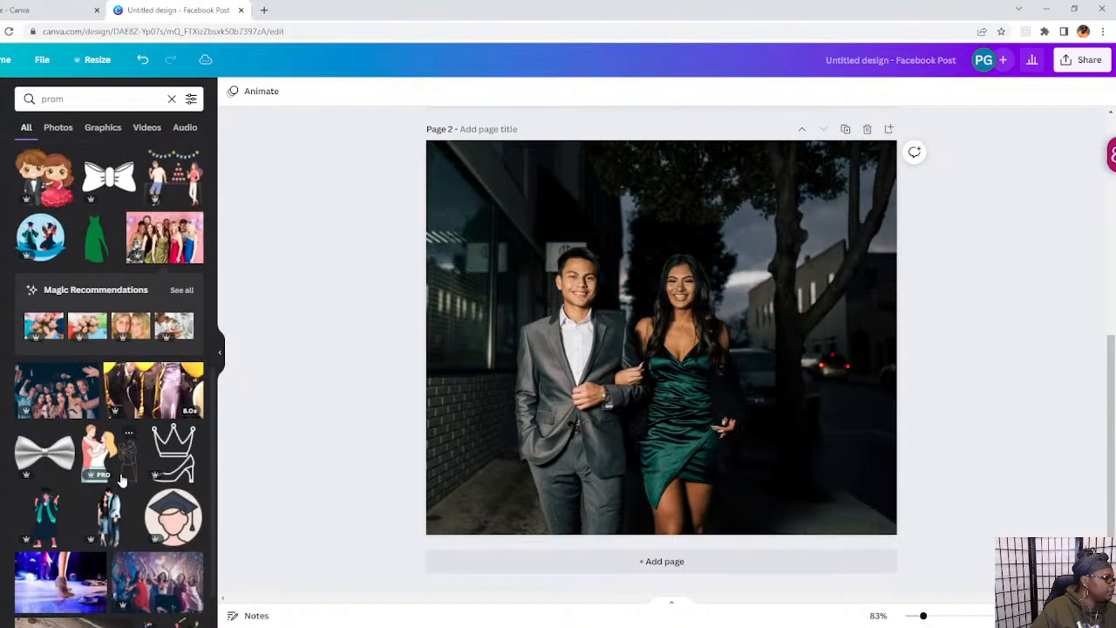
{"action": "scroll", "coordinate": [122, 478], "scroll_direction": "down", "scroll_amount": 4}
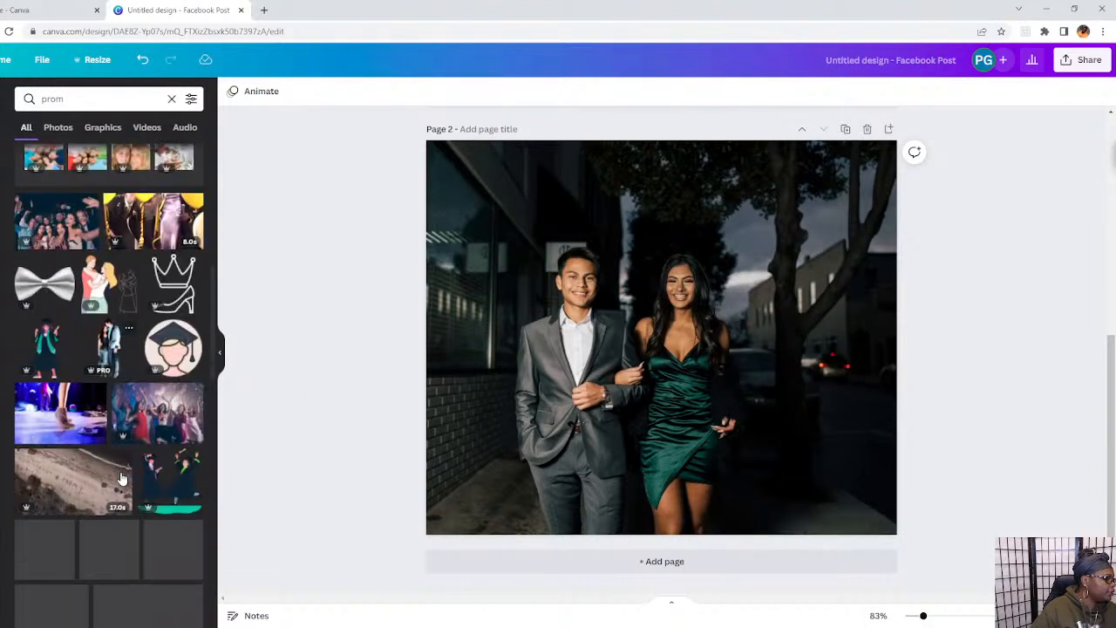
{"action": "scroll", "coordinate": [122, 478], "scroll_direction": "down", "scroll_amount": 4}
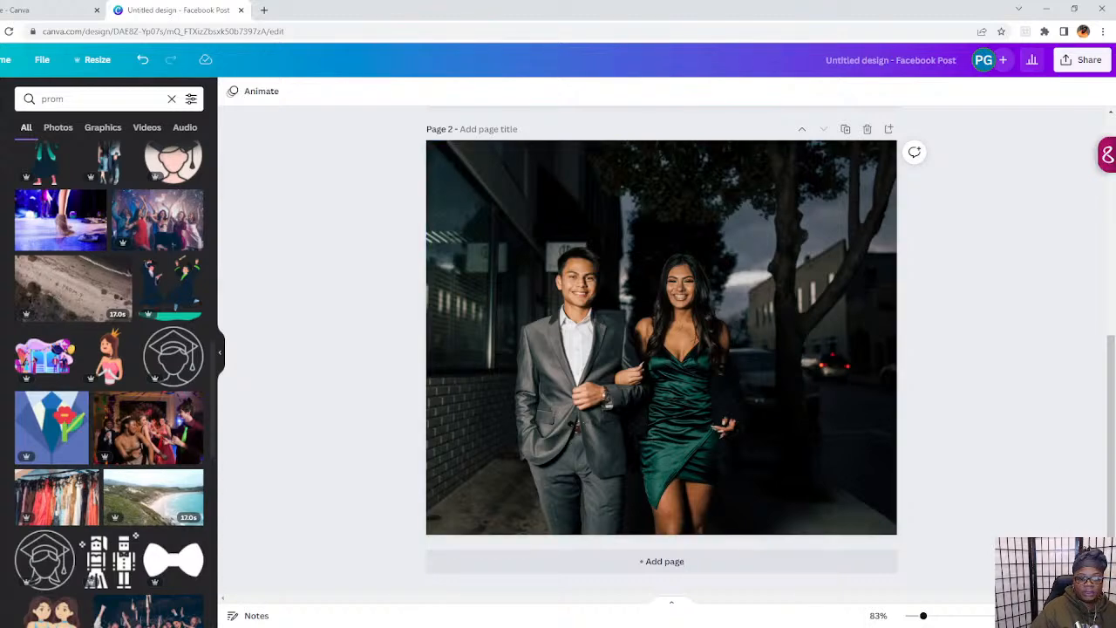
{"action": "scroll", "coordinate": [139, 523], "scroll_direction": "down", "scroll_amount": 4}
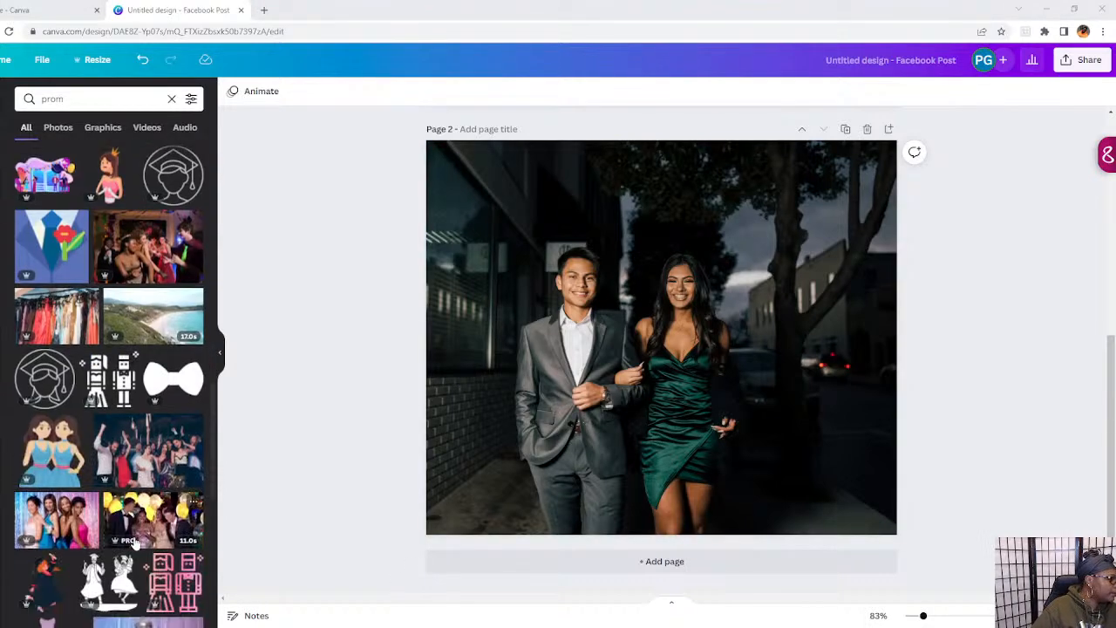
{"action": "scroll", "coordinate": [132, 541], "scroll_direction": "down", "scroll_amount": 8}
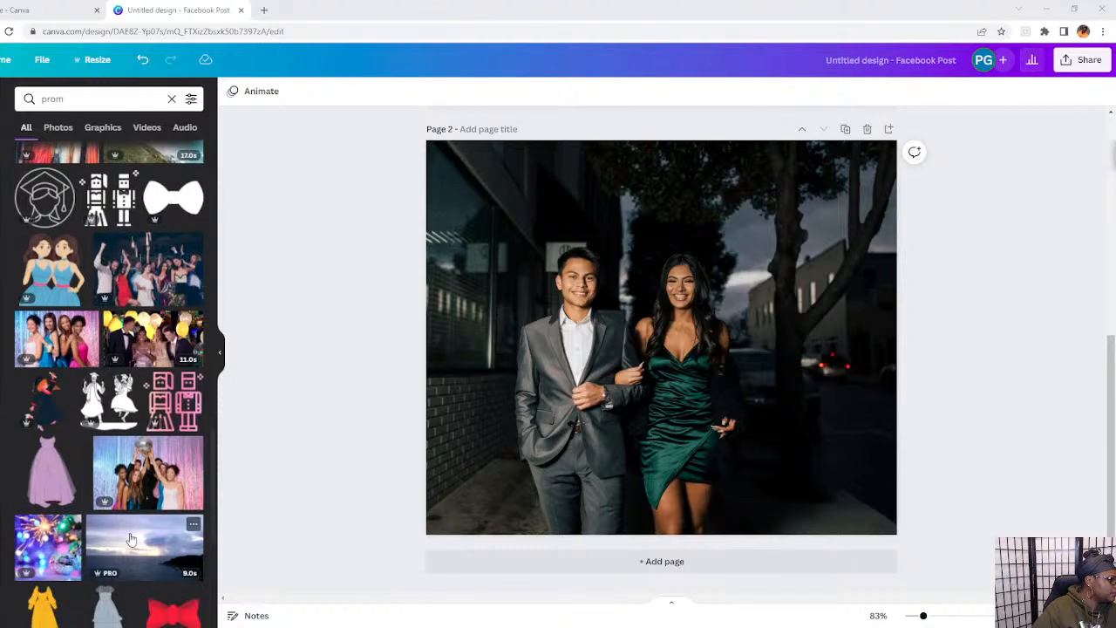
{"action": "scroll", "coordinate": [129, 541], "scroll_direction": "down", "scroll_amount": 4}
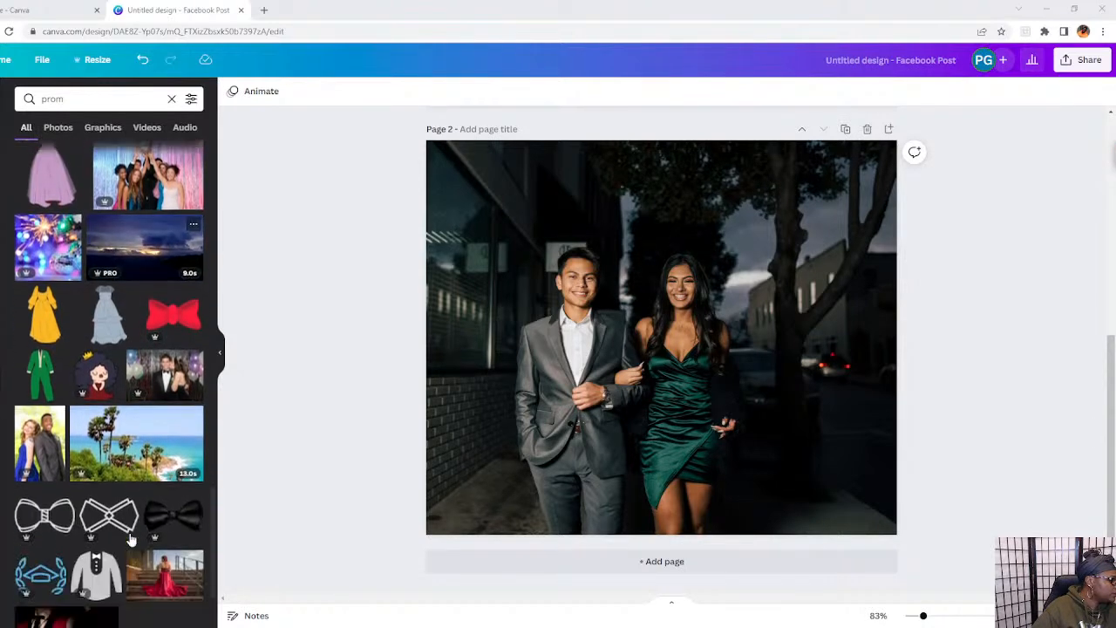
{"action": "scroll", "coordinate": [129, 541], "scroll_direction": "down", "scroll_amount": 4}
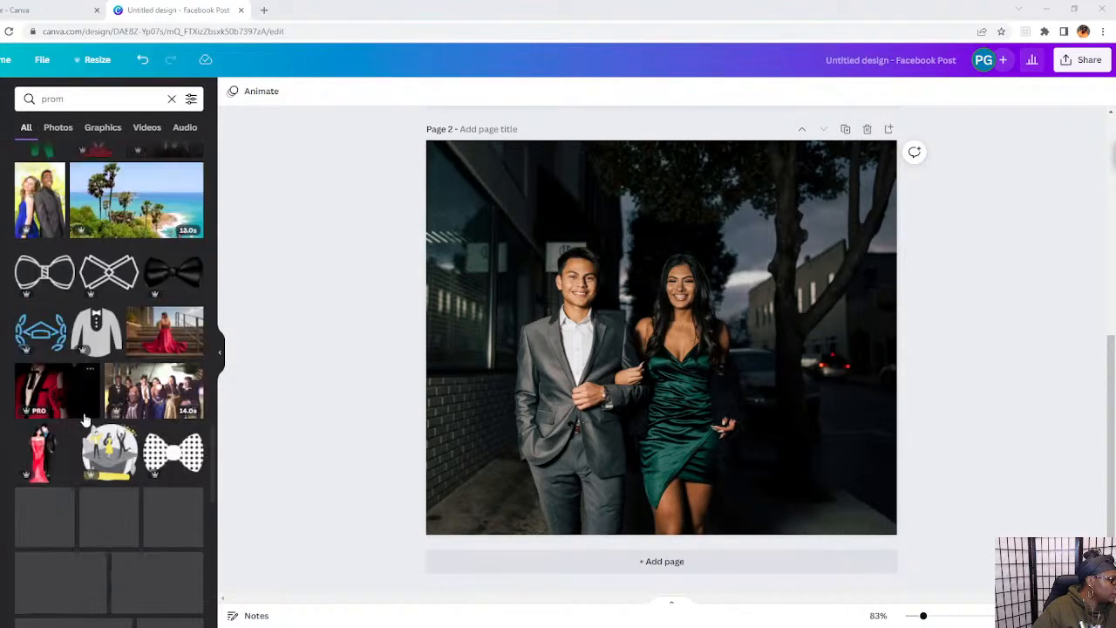
{"action": "left_click", "coordinate": [78, 389]}
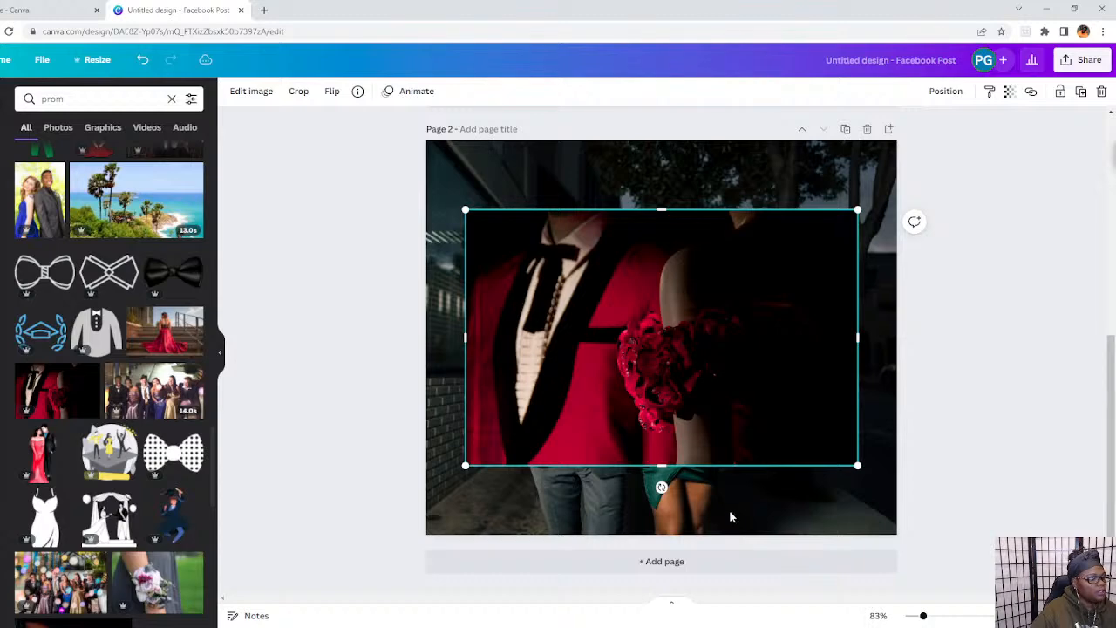
{"action": "left_click", "coordinate": [1102, 92]}
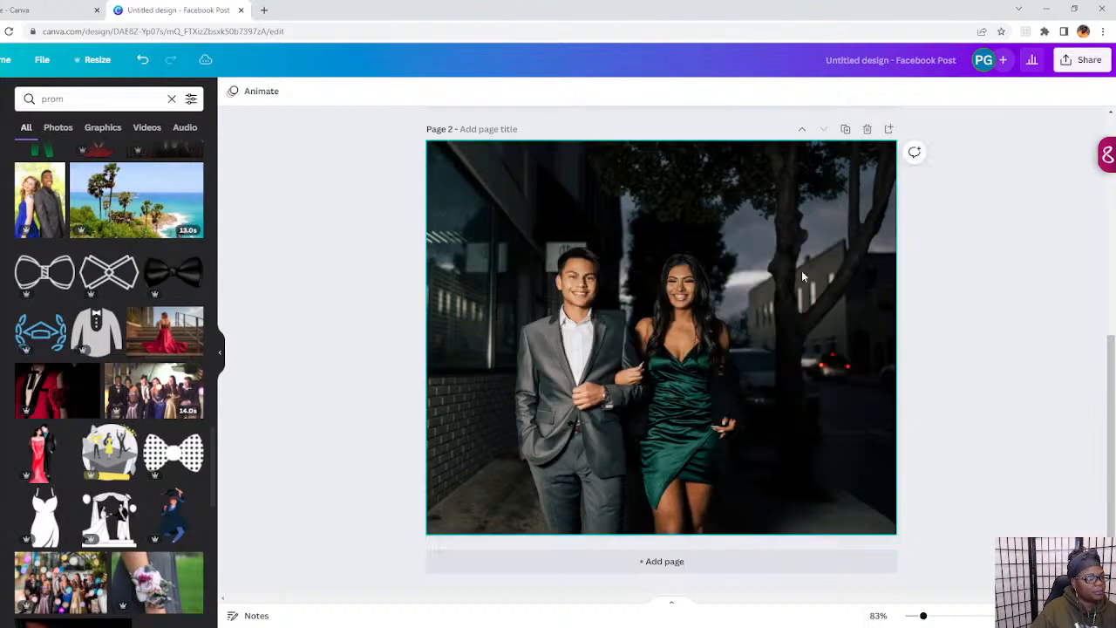
Replace the couple photo on page 2 with the red tuxedo and rose corsage photo, set as the page background.
{"action": "left_click", "coordinate": [719, 307]}
{"action": "left_click", "coordinate": [1101, 91]}
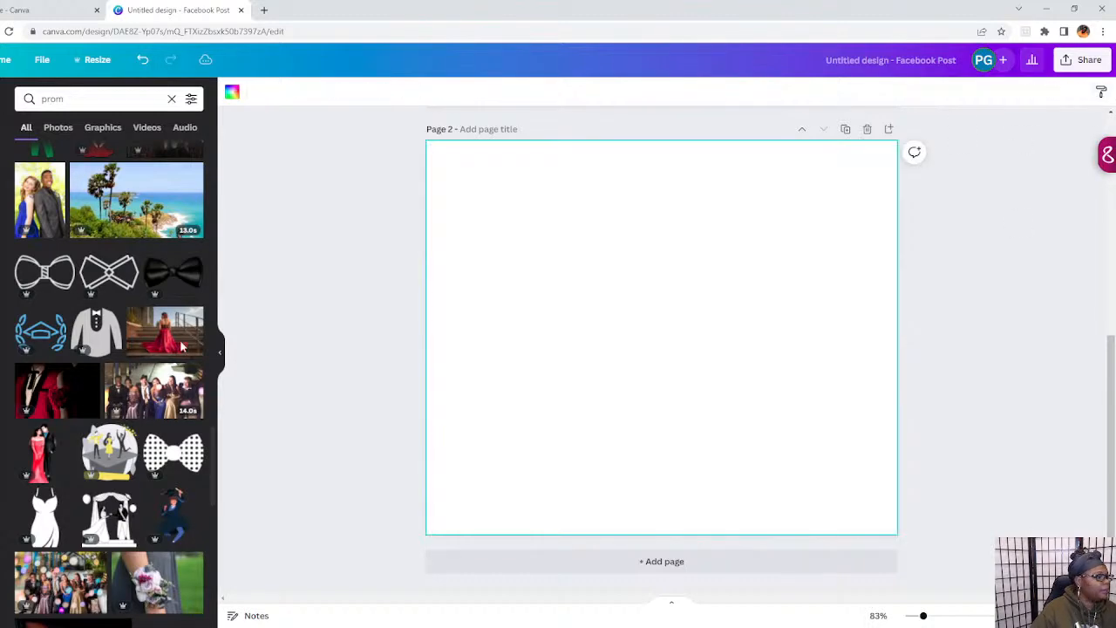
{"action": "left_click", "coordinate": [56, 401]}
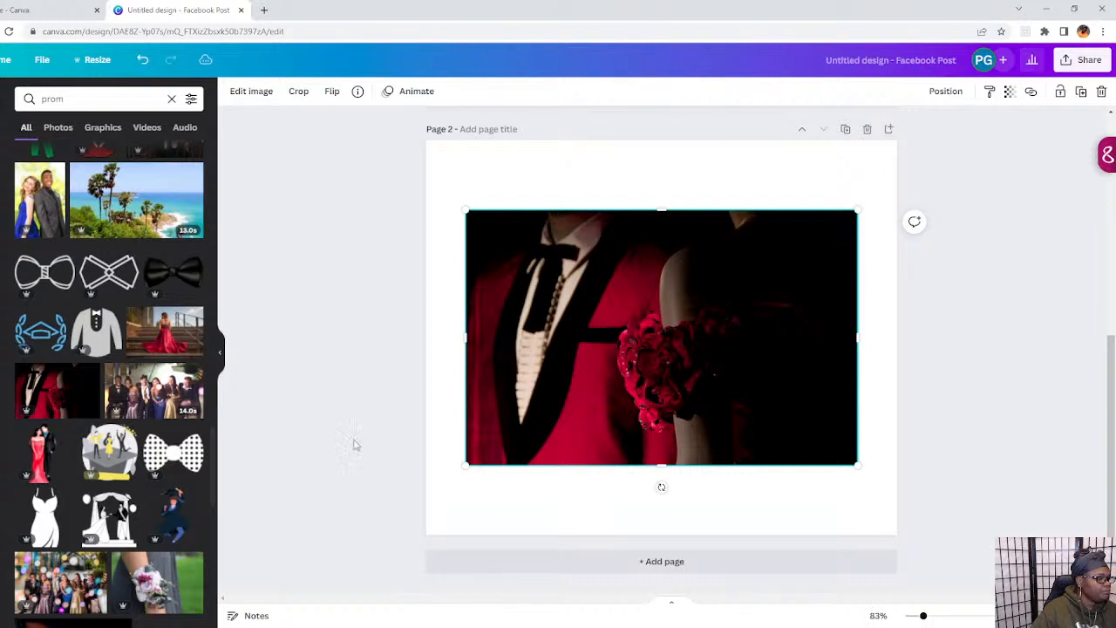
{"action": "right_click", "coordinate": [575, 346]}
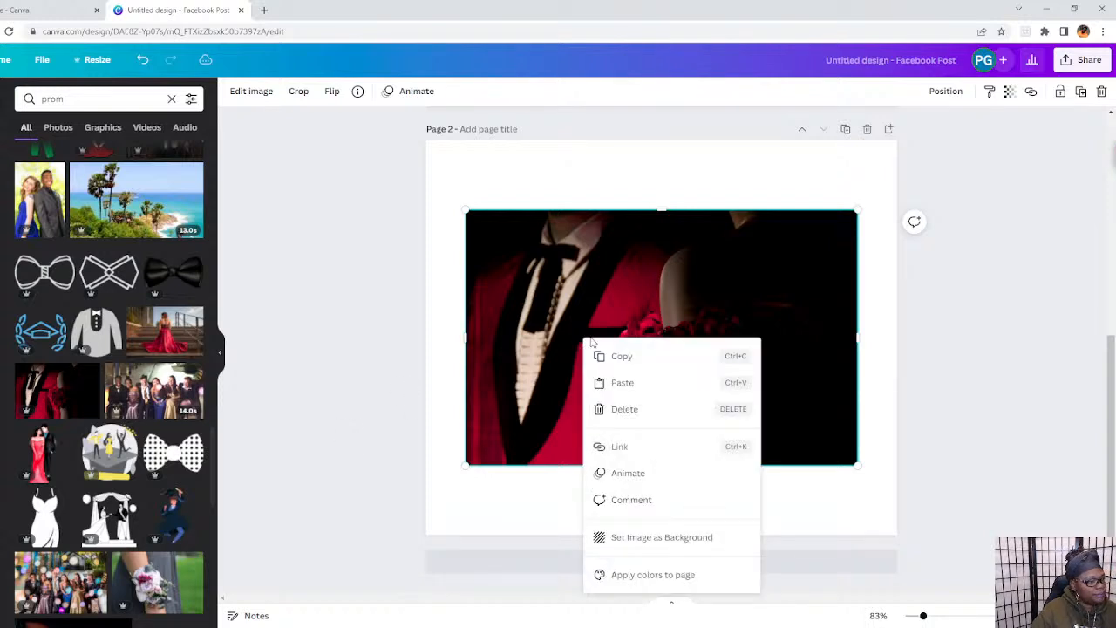
{"action": "left_click", "coordinate": [643, 536]}
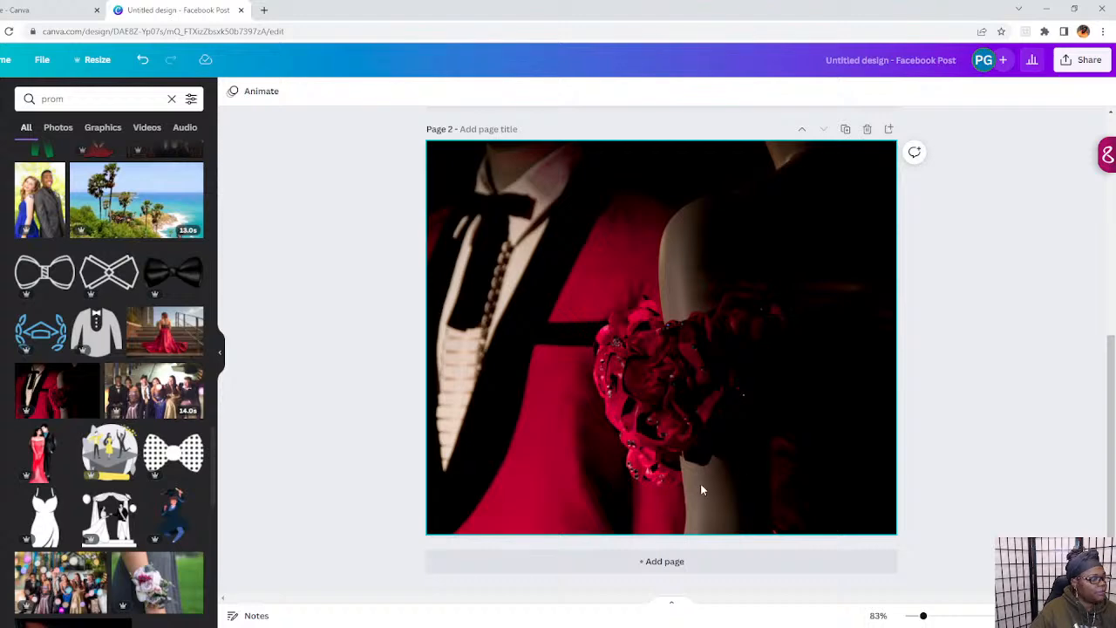
Try the photo of the couple in a blue dress and grey suit on page 2 and delete it again.
{"action": "scroll", "coordinate": [641, 432], "scroll_direction": "up", "scroll_amount": 5}
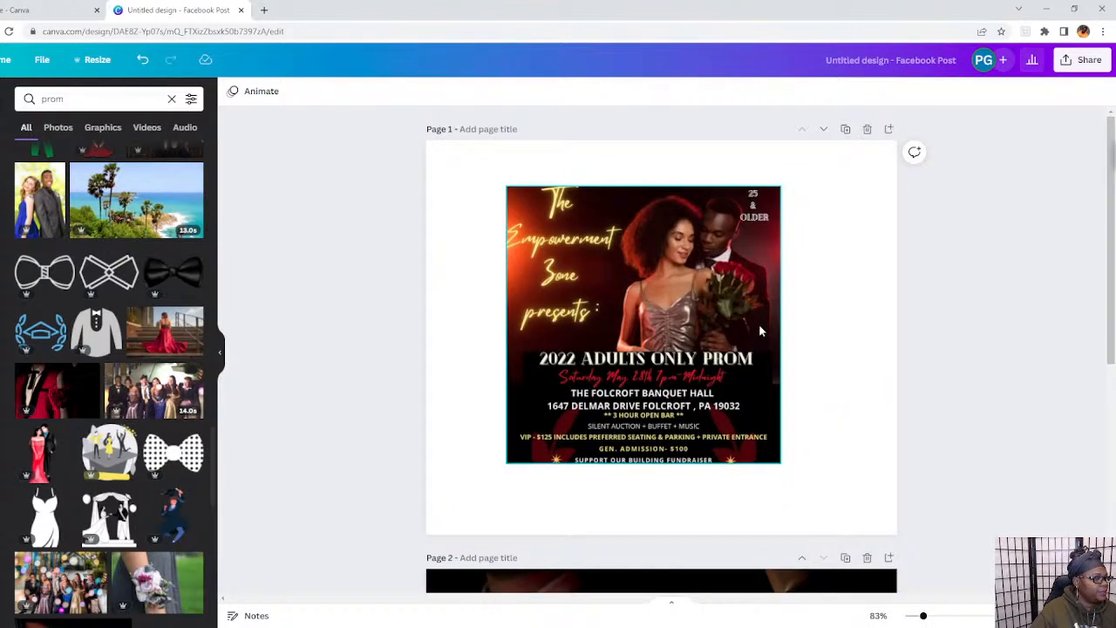
{"action": "scroll", "coordinate": [601, 392], "scroll_direction": "down", "scroll_amount": 5}
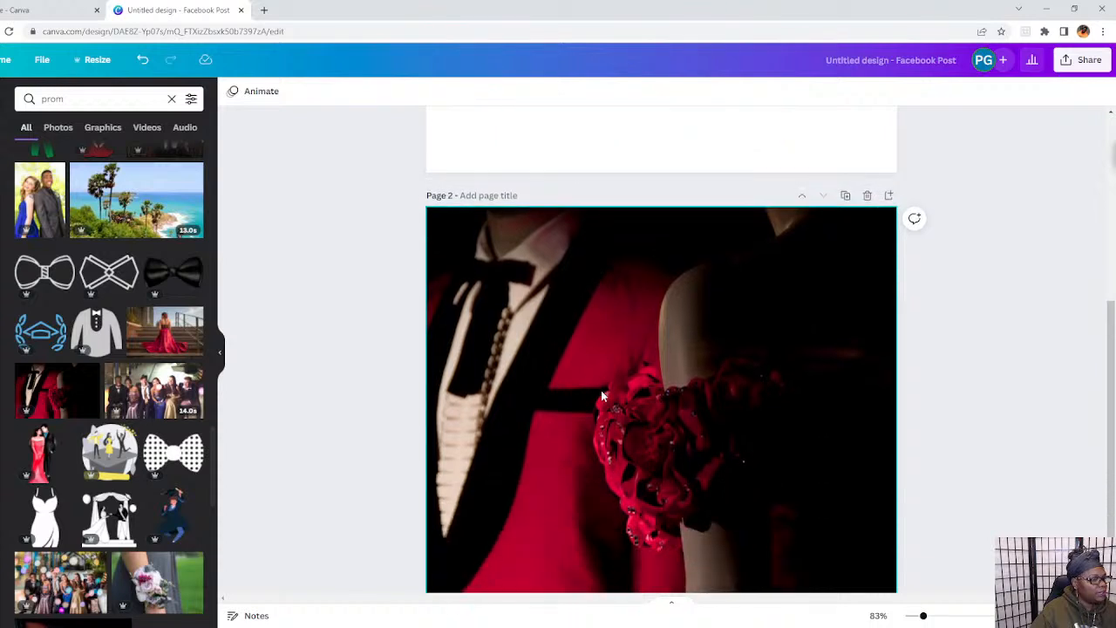
{"action": "scroll", "coordinate": [157, 499], "scroll_direction": "down", "scroll_amount": 4}
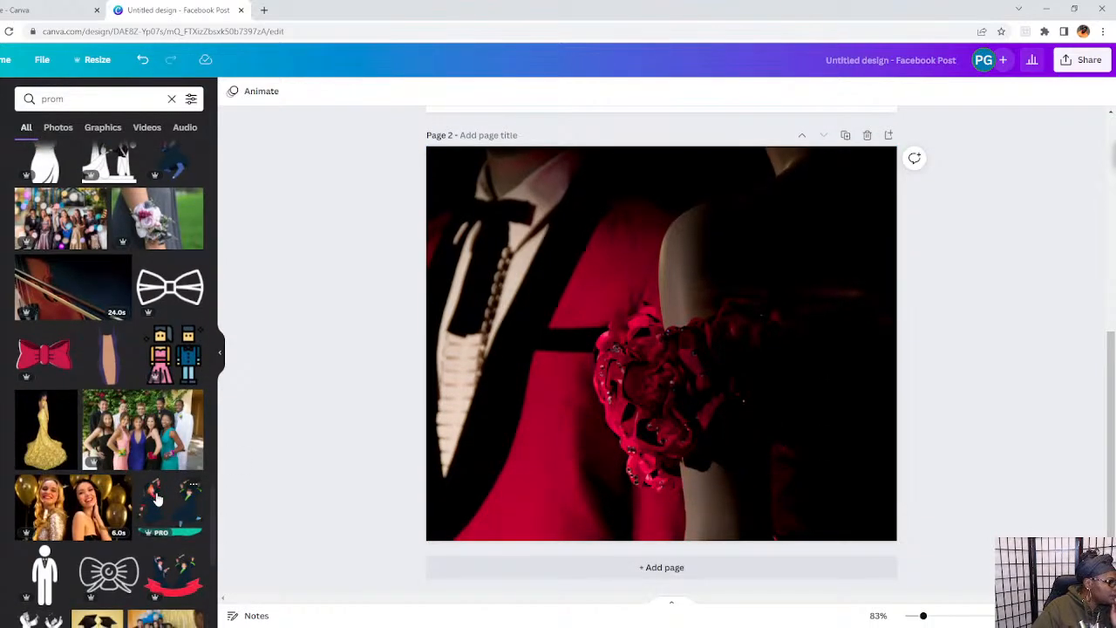
{"action": "scroll", "coordinate": [155, 493], "scroll_direction": "down", "scroll_amount": 1}
{"action": "scroll", "coordinate": [139, 443], "scroll_direction": "down", "scroll_amount": 2}
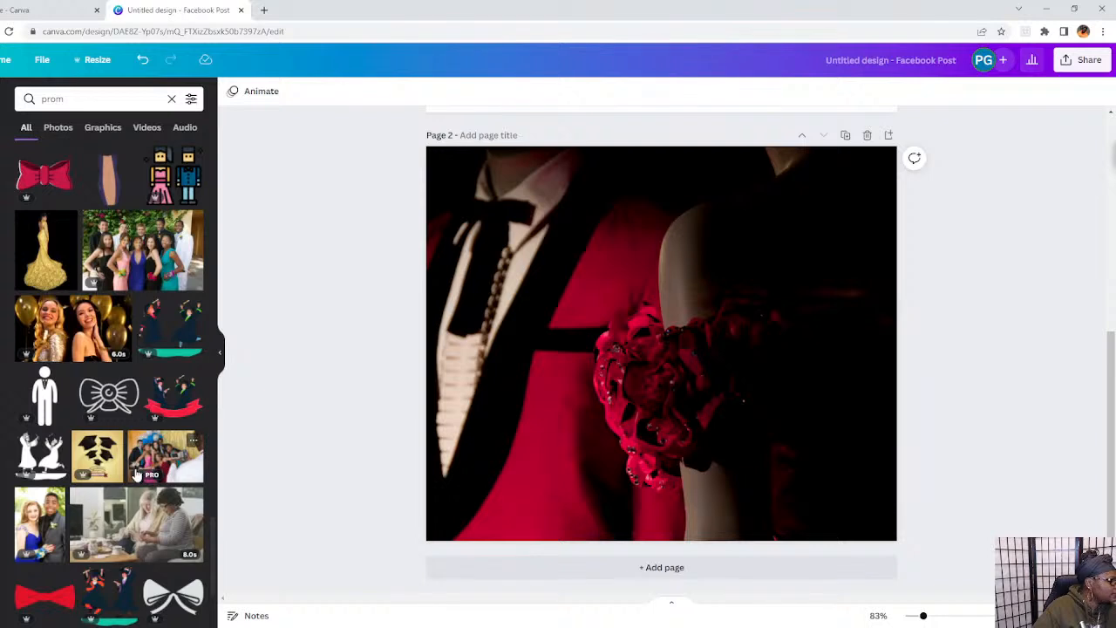
{"action": "scroll", "coordinate": [140, 443], "scroll_direction": "down", "scroll_amount": 2}
{"action": "left_click", "coordinate": [30, 409]}
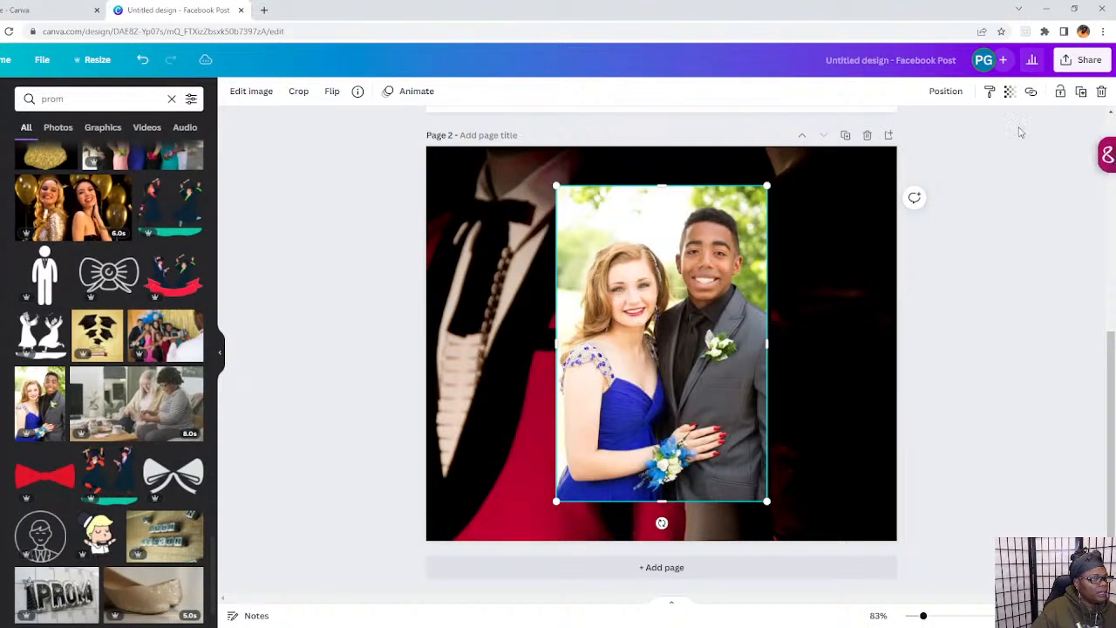
{"action": "left_click", "coordinate": [1101, 90]}
Look further through the prom search results for other photos and graphics that suit the design.
{"action": "scroll", "coordinate": [125, 445], "scroll_direction": "down", "scroll_amount": 1}
{"action": "scroll", "coordinate": [125, 444], "scroll_direction": "down", "scroll_amount": 4}
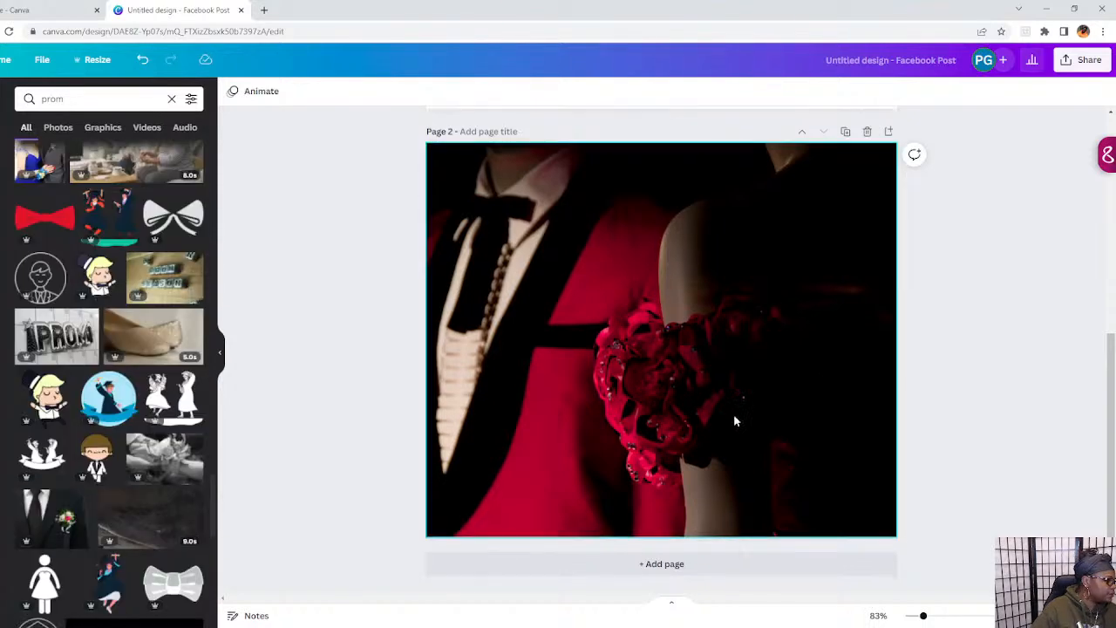
{"action": "scroll", "coordinate": [157, 470], "scroll_direction": "down", "scroll_amount": 2}
{"action": "scroll", "coordinate": [145, 472], "scroll_direction": "down", "scroll_amount": 7}
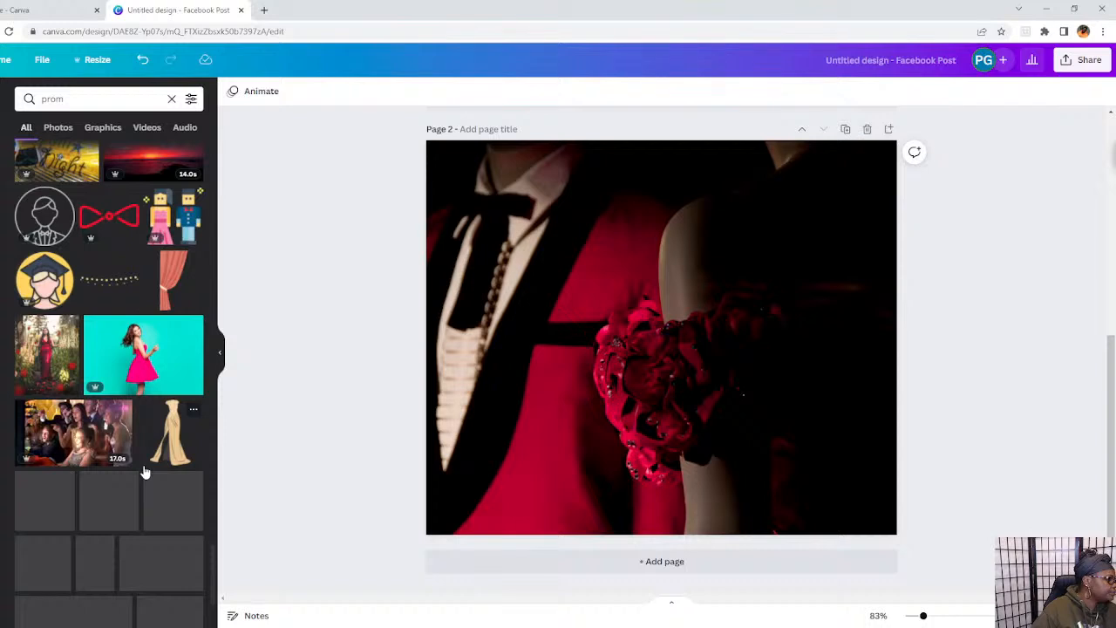
{"action": "scroll", "coordinate": [144, 472], "scroll_direction": "down", "scroll_amount": 3}
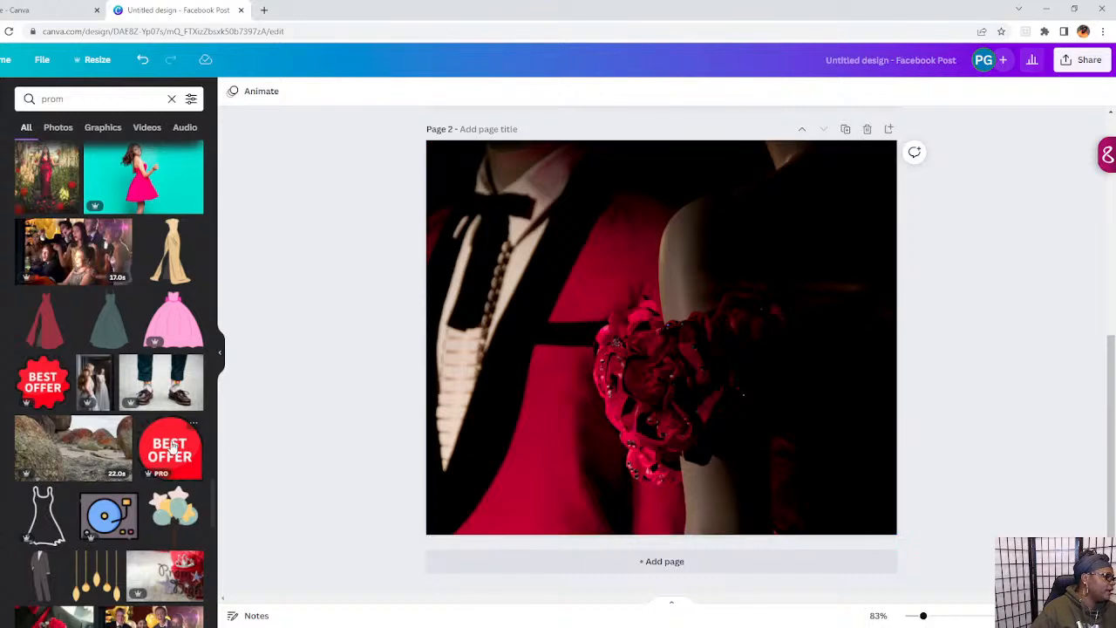
{"action": "scroll", "coordinate": [40, 478], "scroll_direction": "down", "scroll_amount": 3}
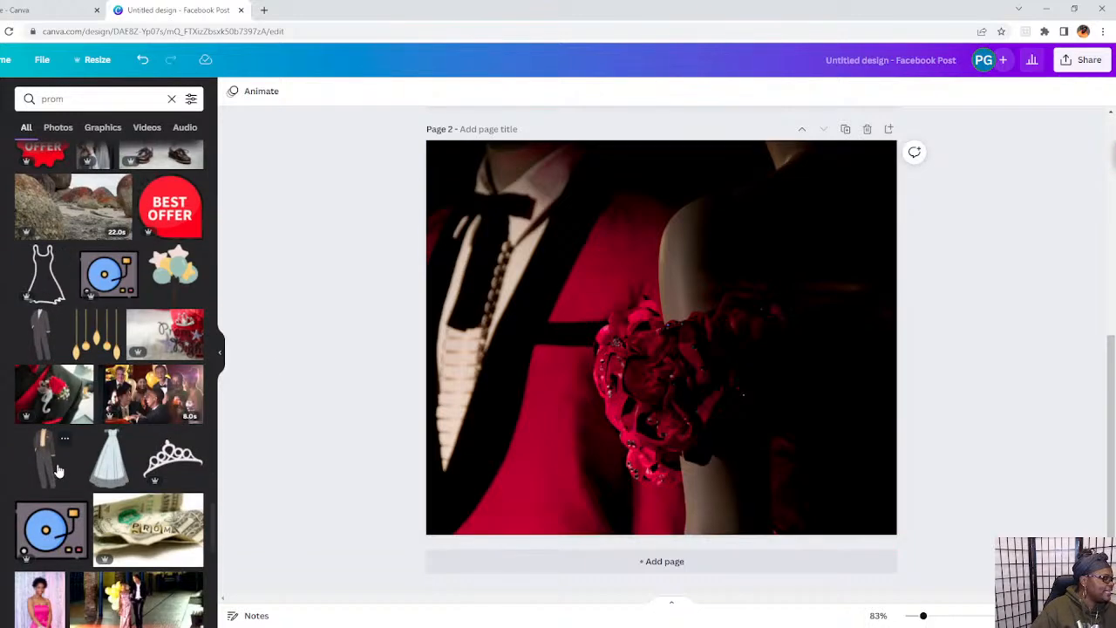
{"action": "scroll", "coordinate": [53, 471], "scroll_direction": "down", "scroll_amount": 2}
{"action": "scroll", "coordinate": [57, 471], "scroll_direction": "down", "scroll_amount": 1}
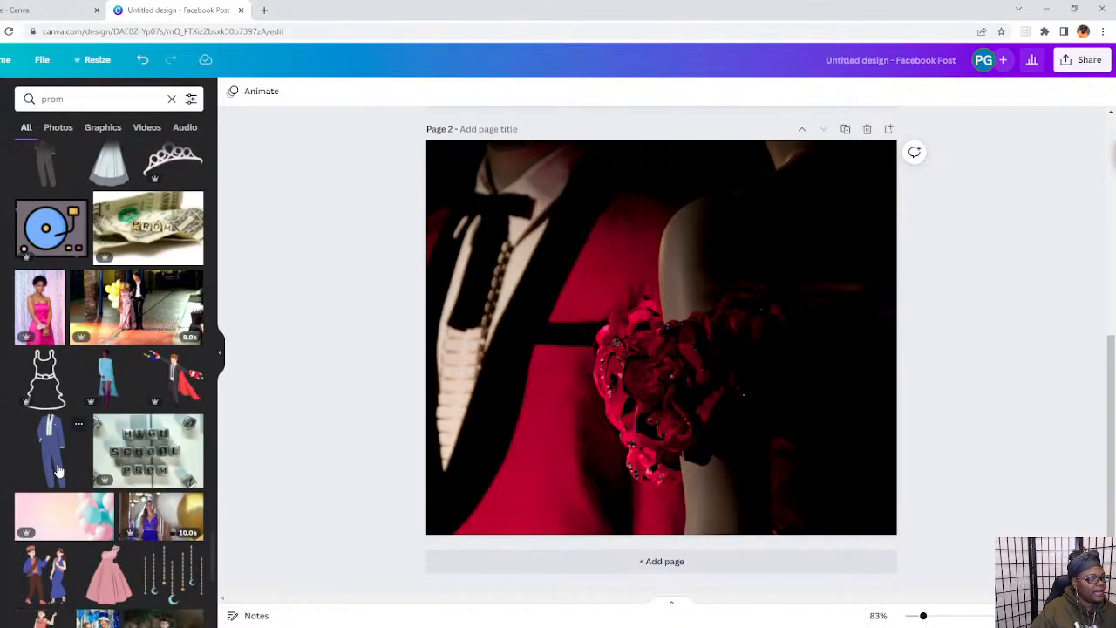
Review the wording and layout of the Adults Only Prom flyer on page 1 and compare it with page 2.
{"action": "scroll", "coordinate": [771, 245], "scroll_direction": "up", "scroll_amount": 5}
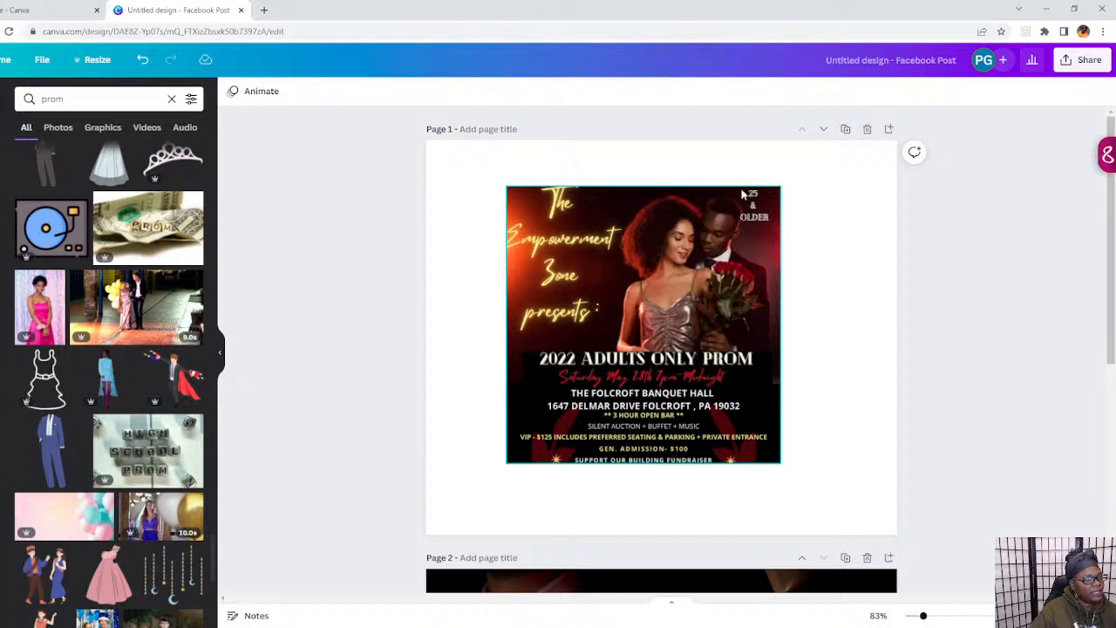
{"action": "scroll", "coordinate": [577, 276], "scroll_direction": "down", "scroll_amount": 2}
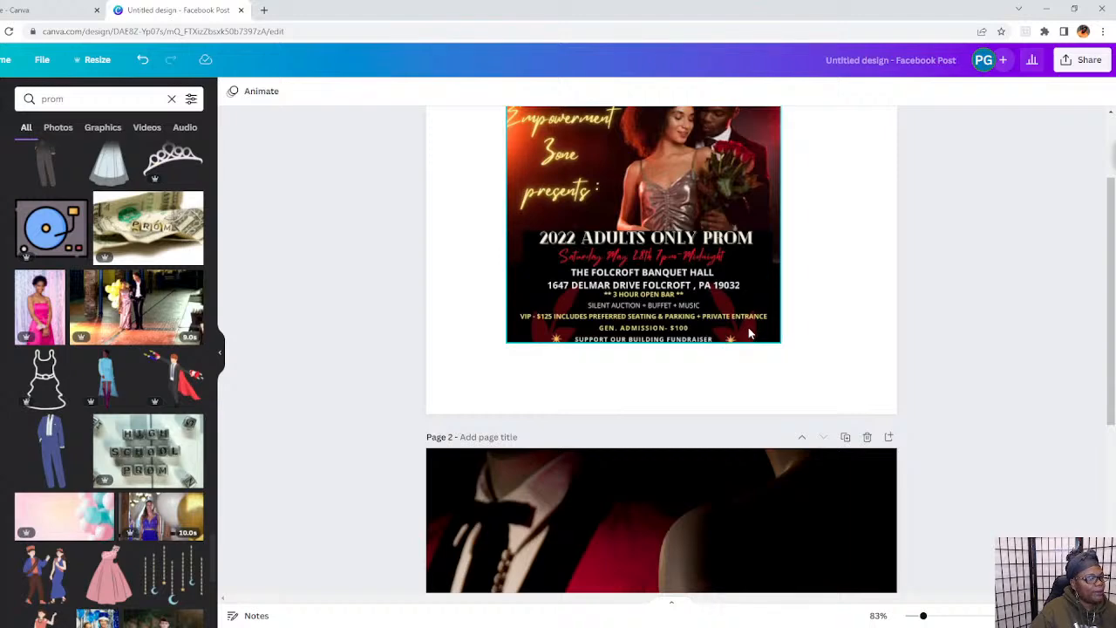
{"action": "scroll", "coordinate": [728, 327], "scroll_direction": "down", "scroll_amount": 1}
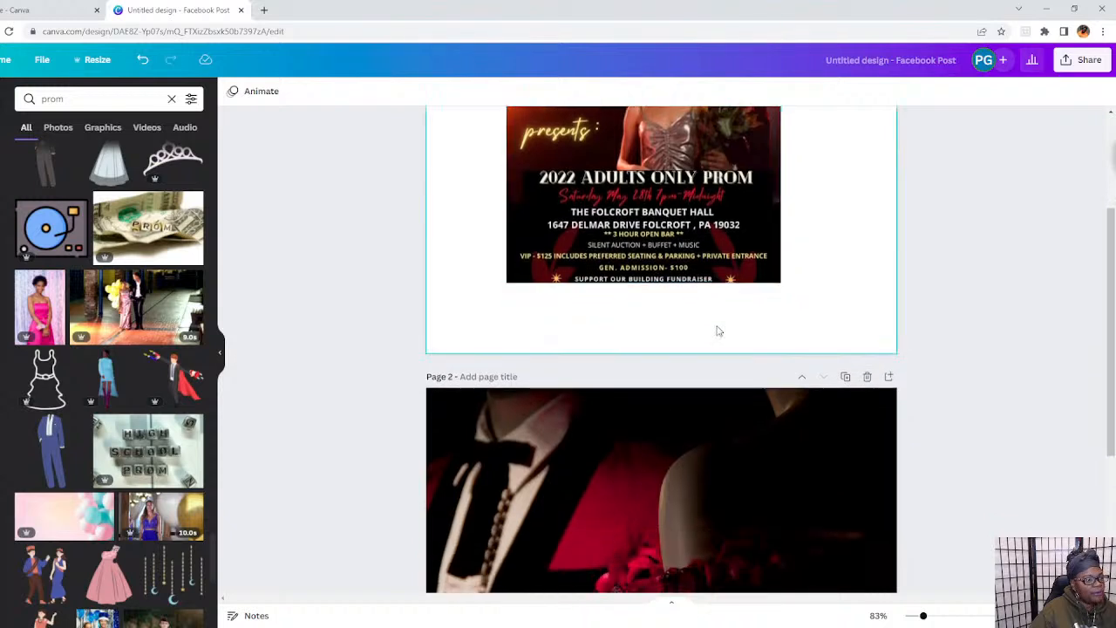
{"action": "scroll", "coordinate": [710, 329], "scroll_direction": "up", "scroll_amount": 2}
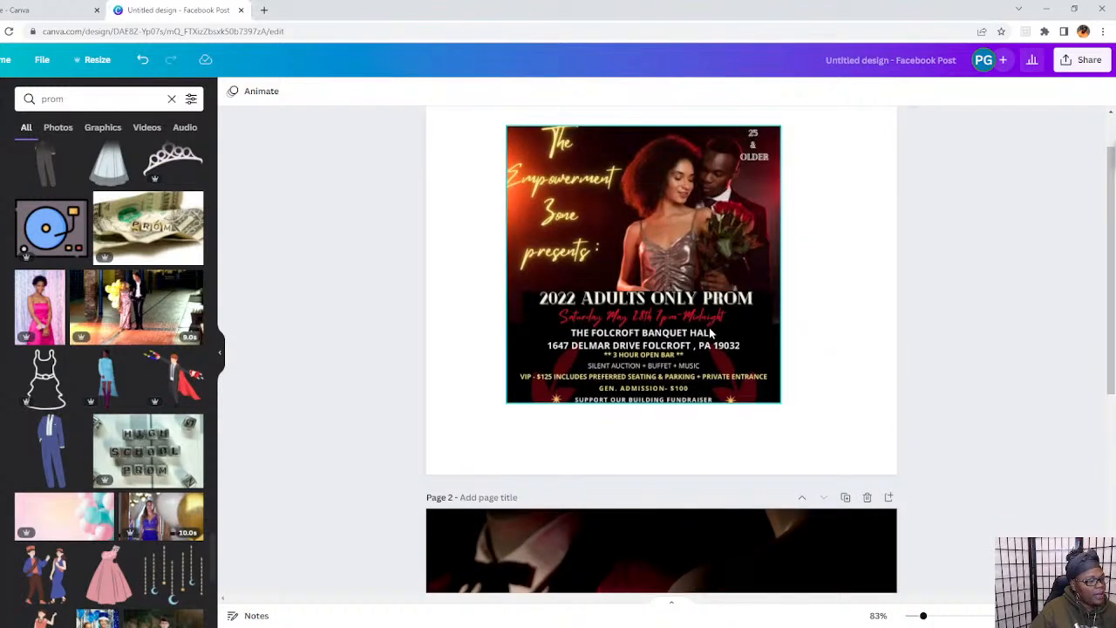
{"action": "scroll", "coordinate": [710, 329], "scroll_direction": "down", "scroll_amount": 1}
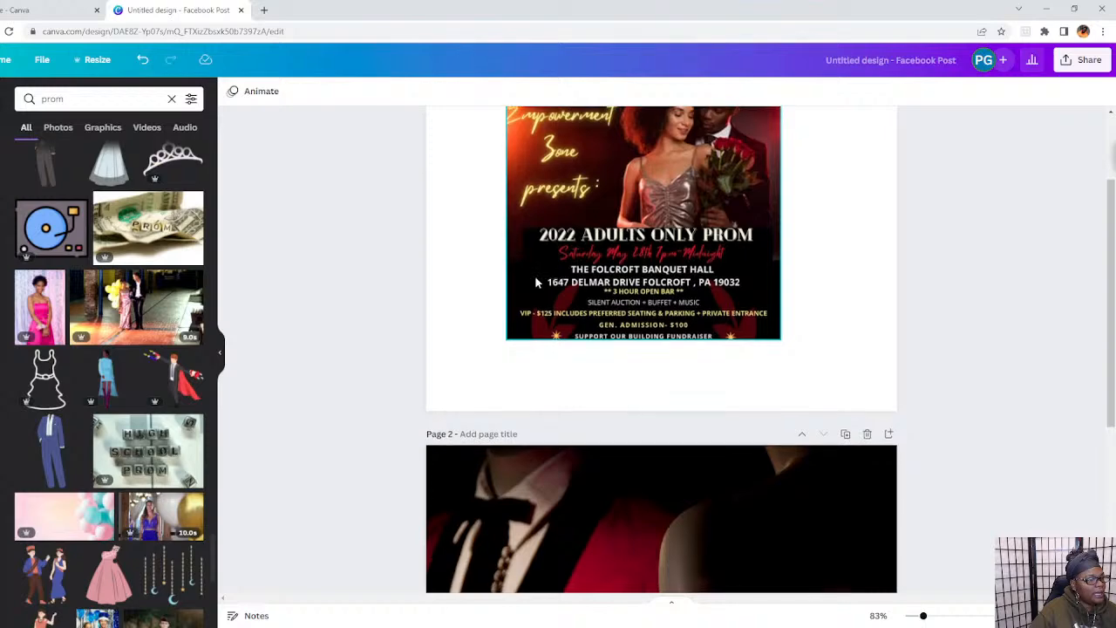
{"action": "scroll", "coordinate": [536, 281], "scroll_direction": "down", "scroll_amount": 3}
{"action": "scroll", "coordinate": [537, 281], "scroll_direction": "down", "scroll_amount": 2}
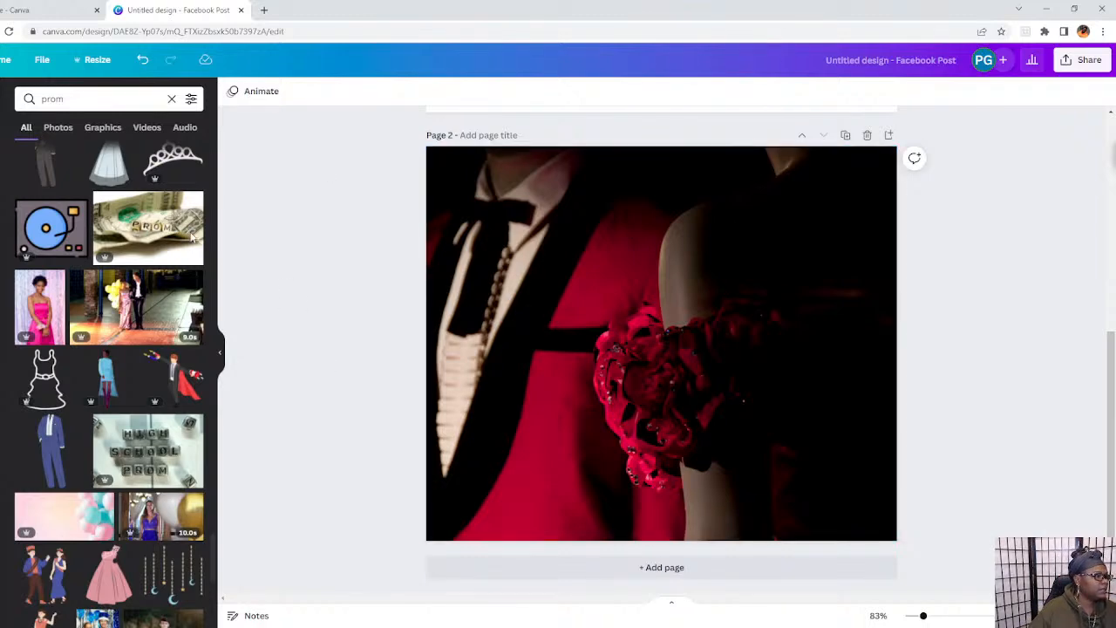
Add a heading text box to page 2 and place it near the page's upper edge.
{"action": "left_click", "coordinate": [6, 229]}
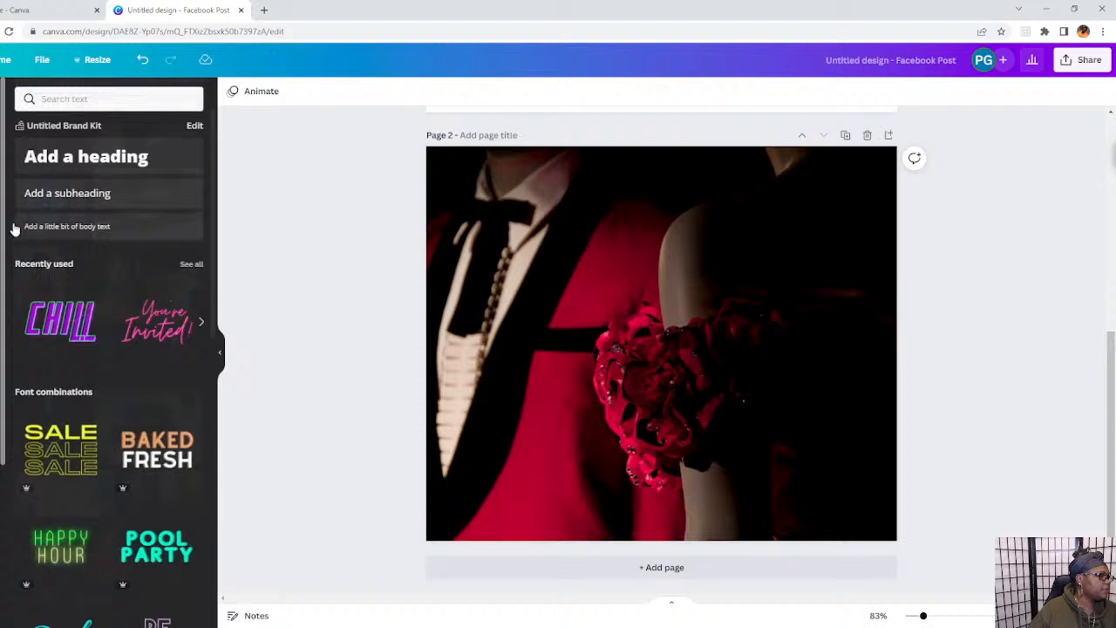
{"action": "left_click", "coordinate": [87, 163]}
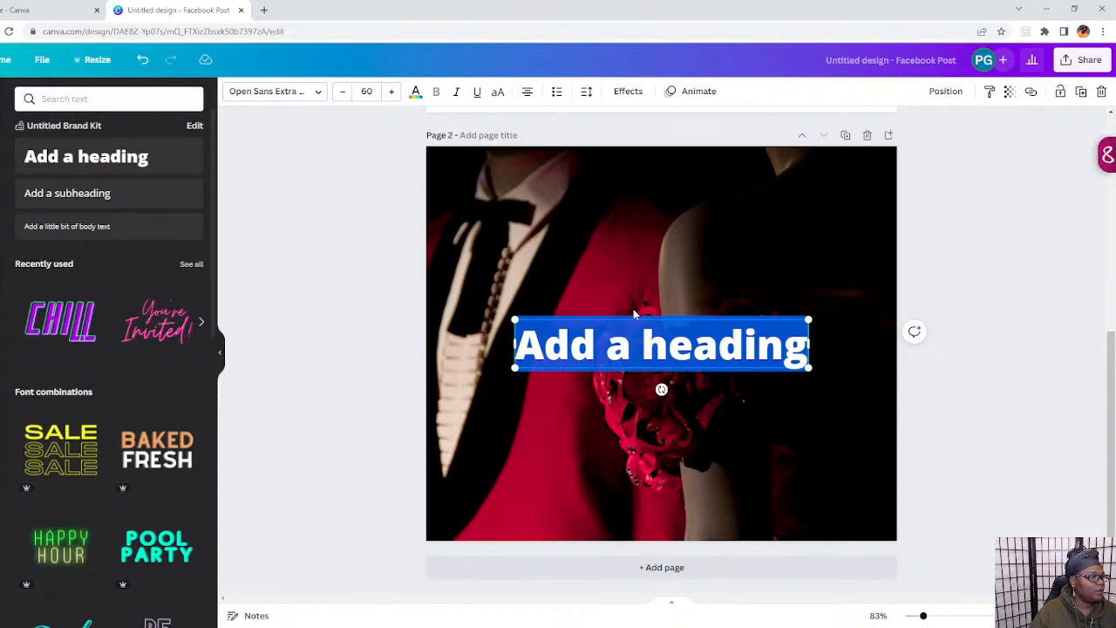
{"action": "left_click_drag", "start_coordinate": [634, 314], "coordinate": [571, 170]}
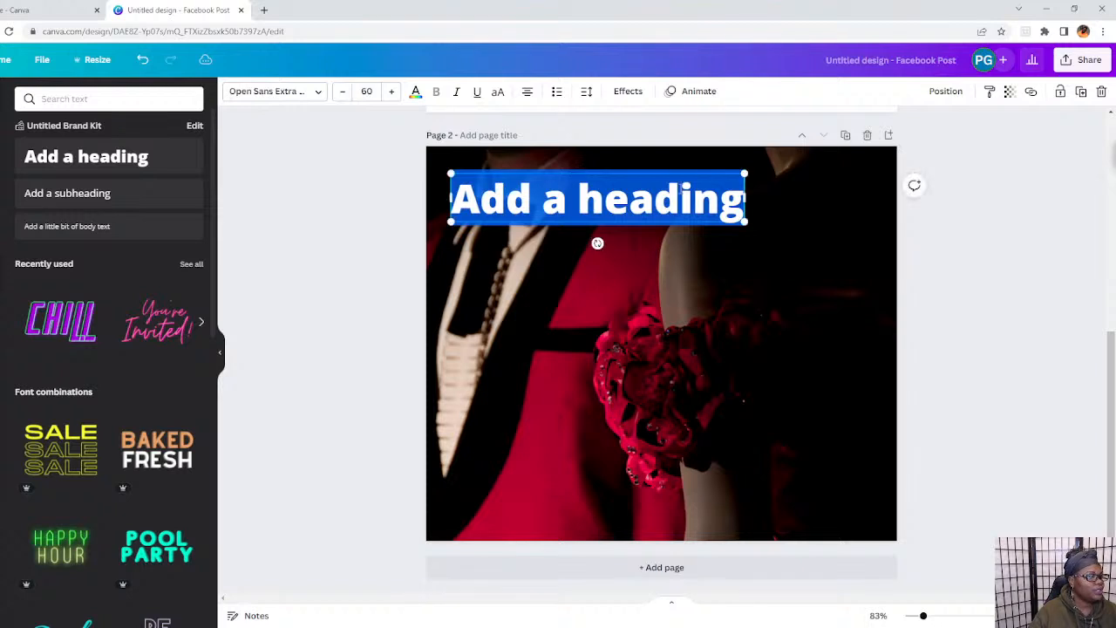
Widen the heading box on page 2 and replace its placeholder text with "The Empowerment Zone".
{"action": "left_click_drag", "start_coordinate": [746, 198], "coordinate": [508, 186]}
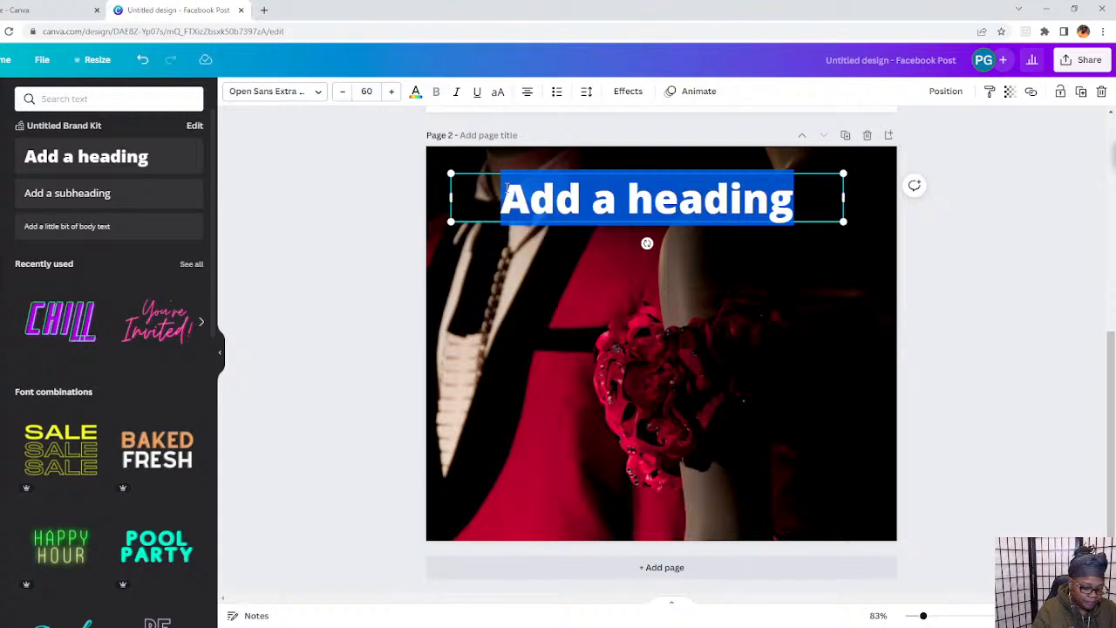
{"action": "key", "text": "BackSpace"}
{"action": "type", "text": "The Emp"}
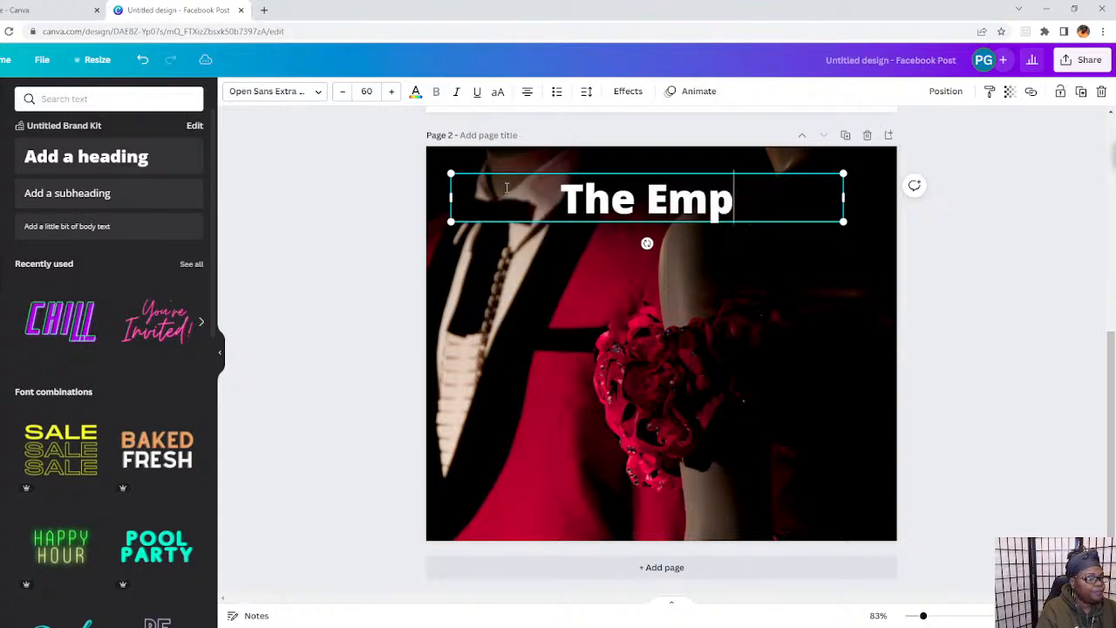
{"action": "type", "text": "owerment"}
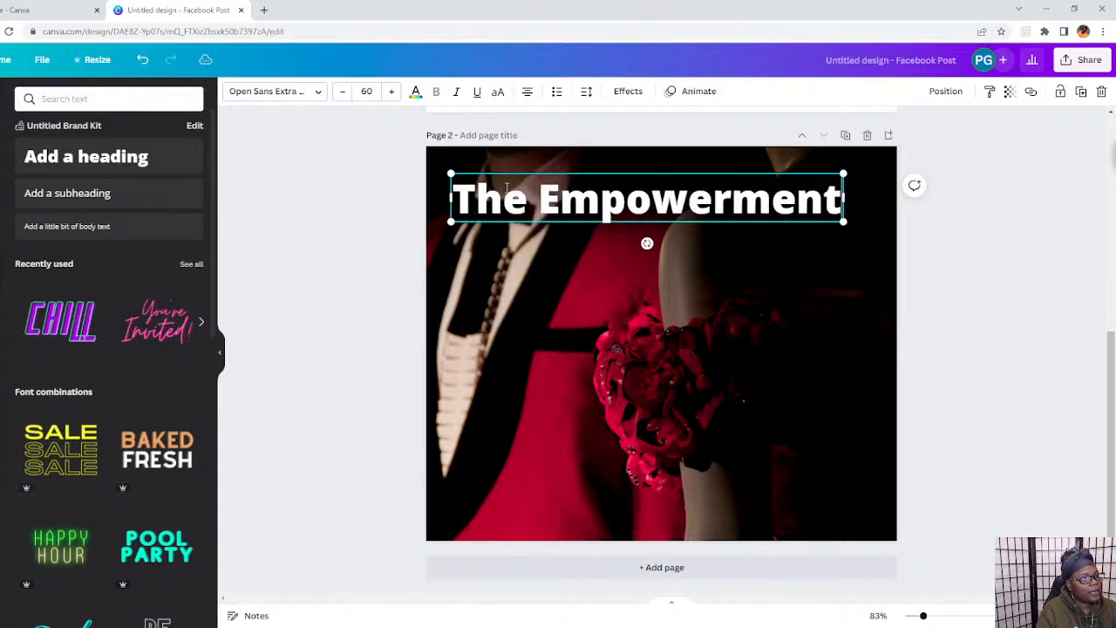
{"action": "type", "text": " Zone"}
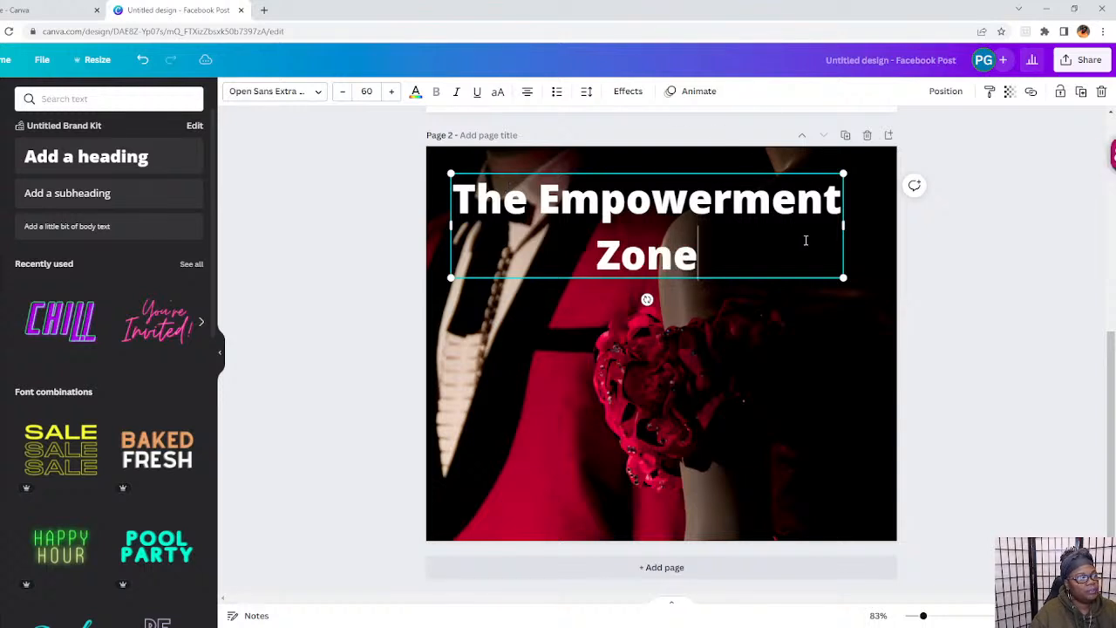
Fit The Empowerment Zone heading on one line at font size 48.7 and centre it along page 2's upper edge.
{"action": "left_click_drag", "start_coordinate": [870, 229], "coordinate": [977, 227]}
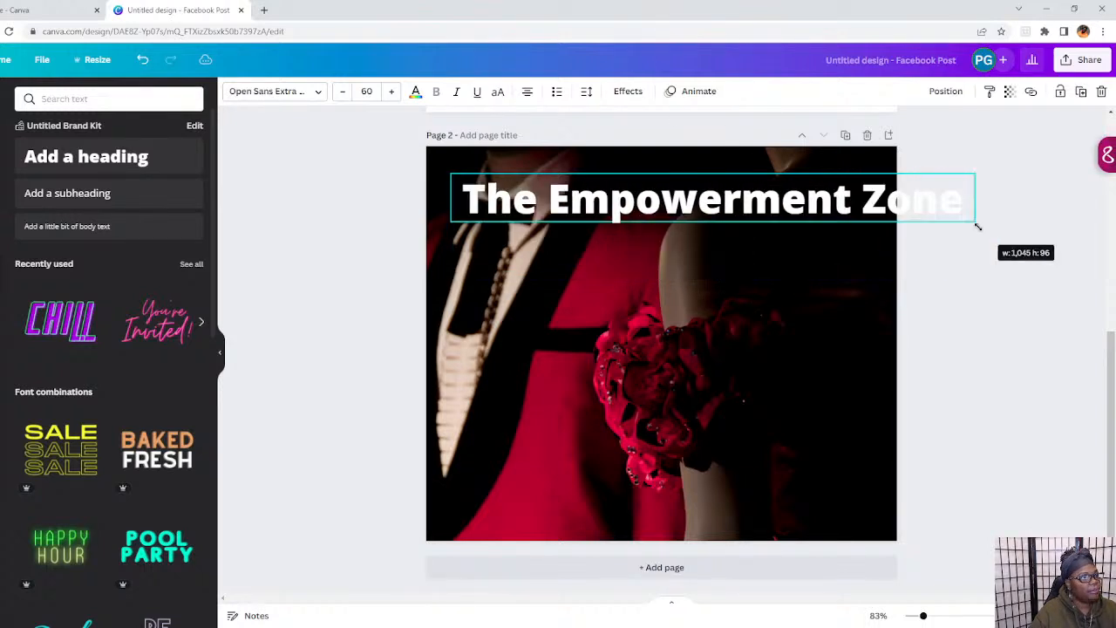
{"action": "left_click_drag", "start_coordinate": [795, 171], "coordinate": [762, 169]}
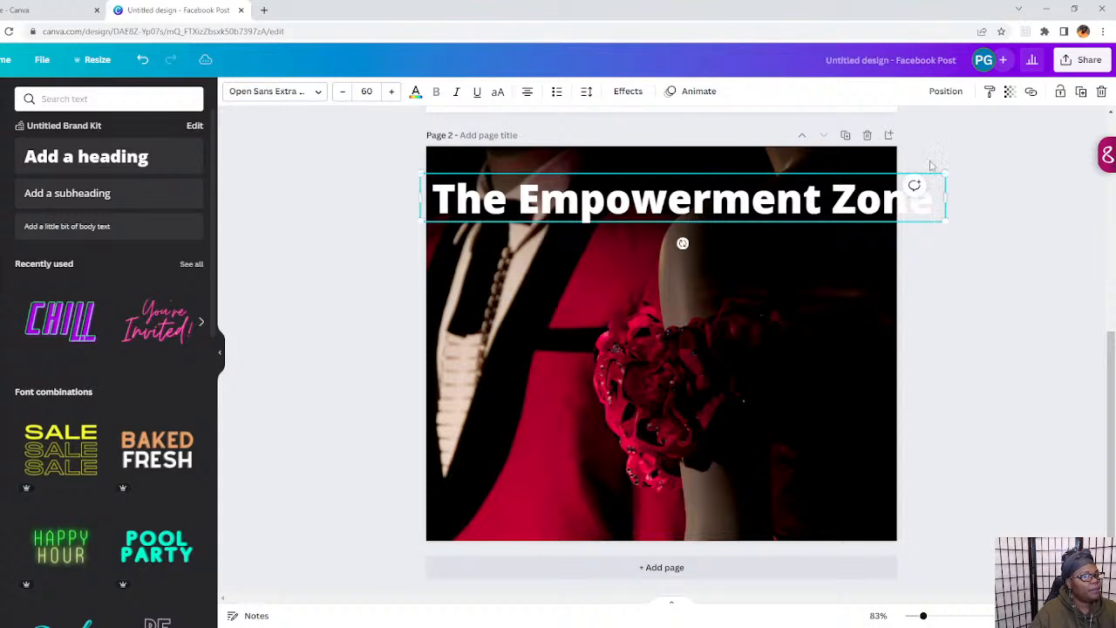
{"action": "left_click_drag", "start_coordinate": [950, 175], "coordinate": [844, 182]}
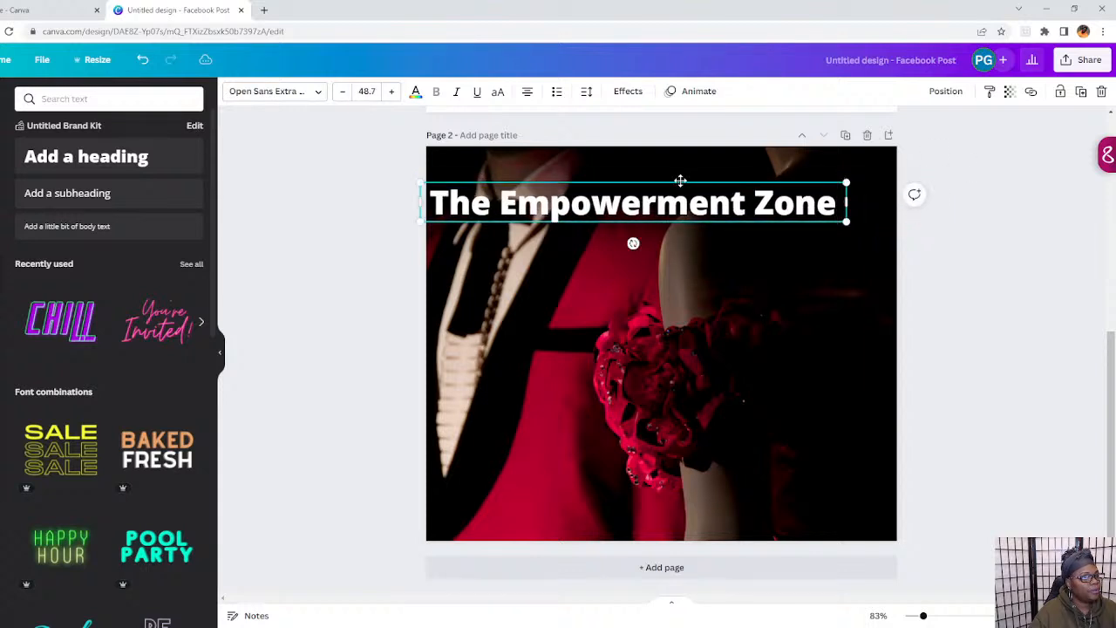
{"action": "left_click", "coordinate": [685, 183]}
{"action": "left_click_drag", "start_coordinate": [663, 177], "coordinate": [685, 155]}
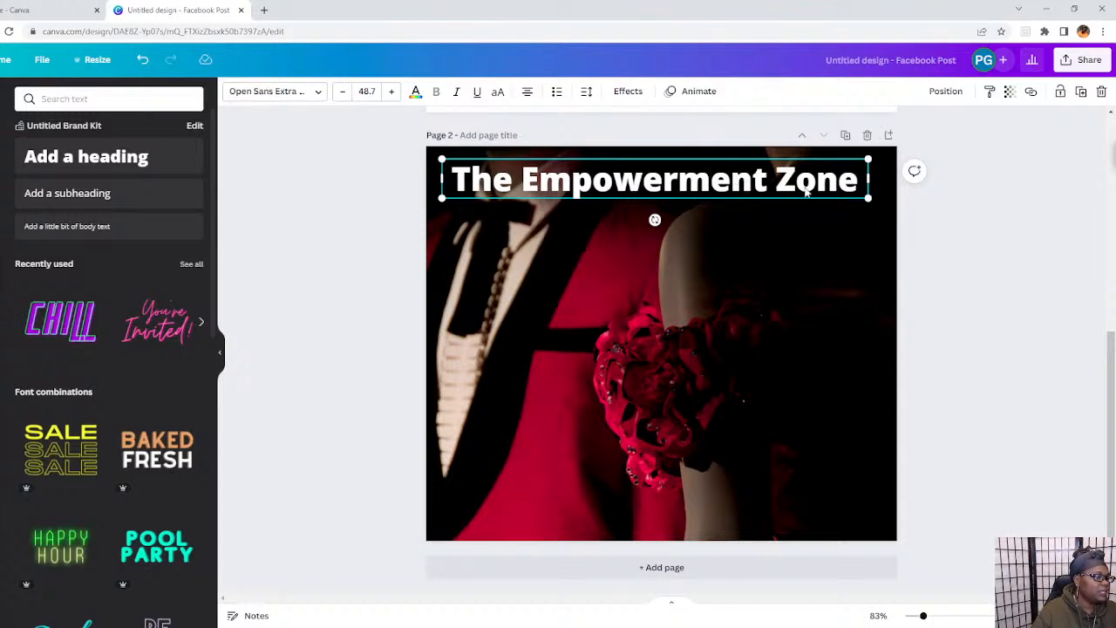
{"action": "left_click_drag", "start_coordinate": [866, 170], "coordinate": [446, 160]}
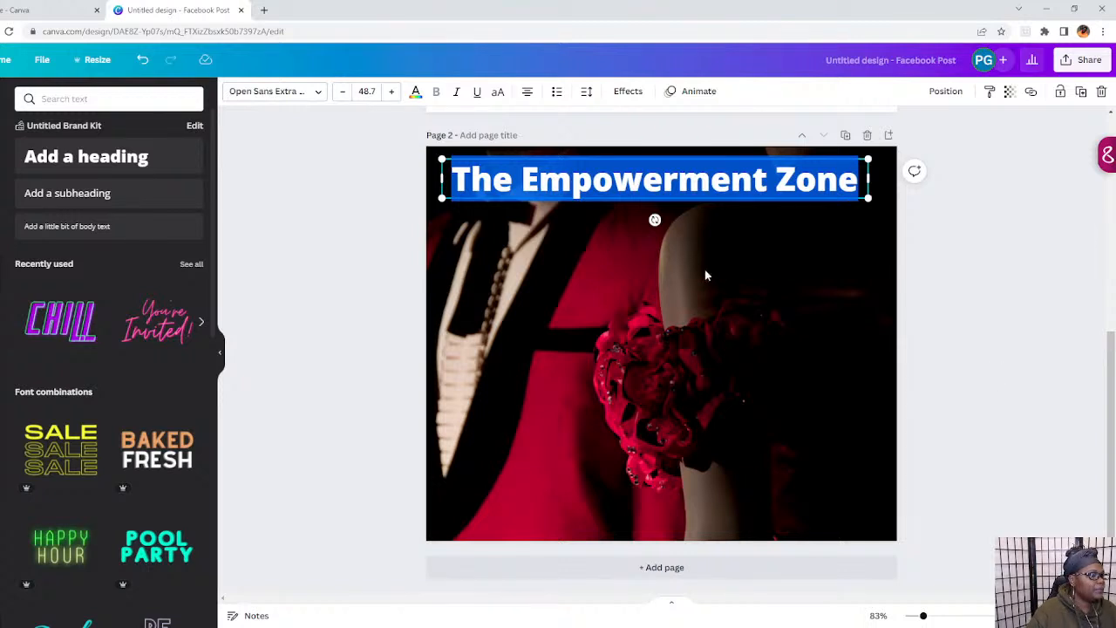
{"action": "key", "text": "Escape"}
{"action": "left_click", "coordinate": [739, 224]}
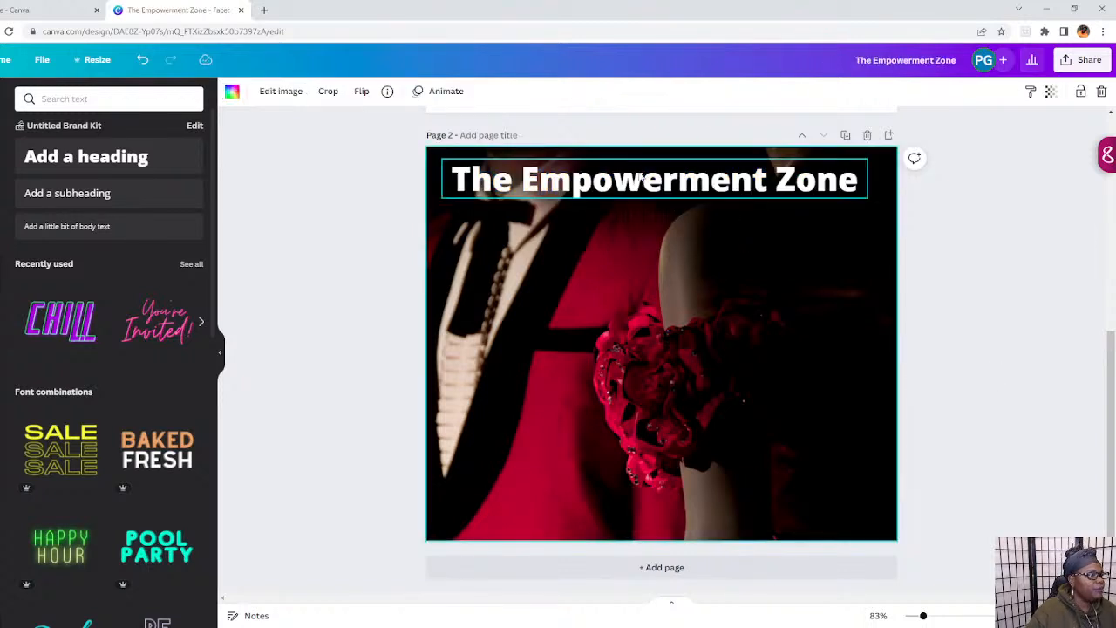
Add a subheading reading "presents", scale it down to font size 23.6 and place it directly beneath The Empowerment Zone.
{"action": "left_click", "coordinate": [86, 194]}
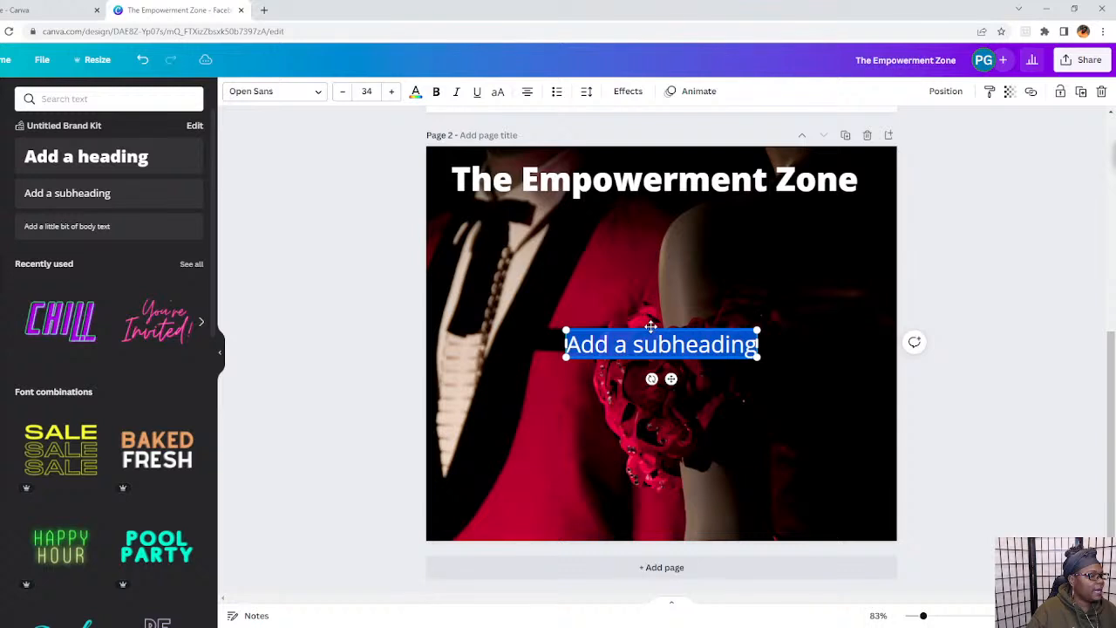
{"action": "left_click_drag", "start_coordinate": [650, 327], "coordinate": [653, 214]}
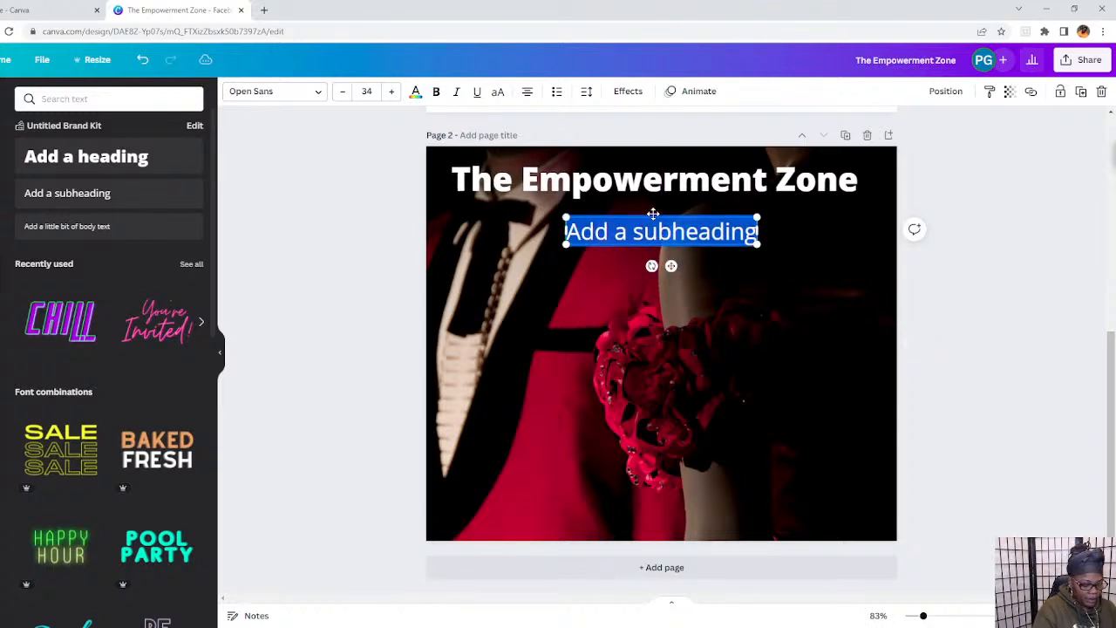
{"action": "type", "text": "present"}
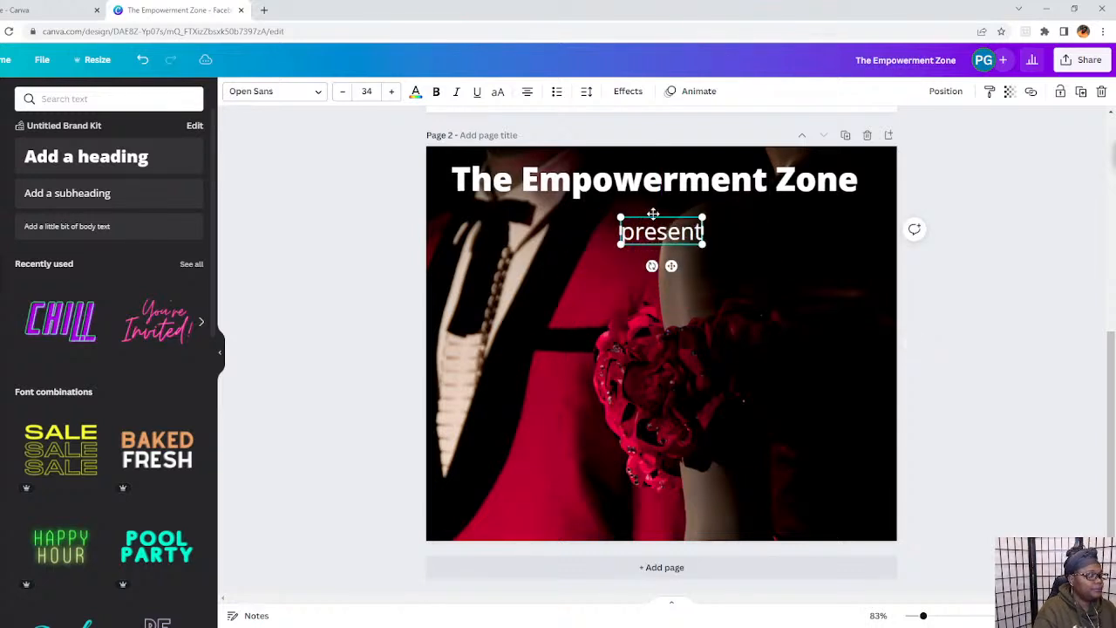
{"action": "type", "text": "s"}
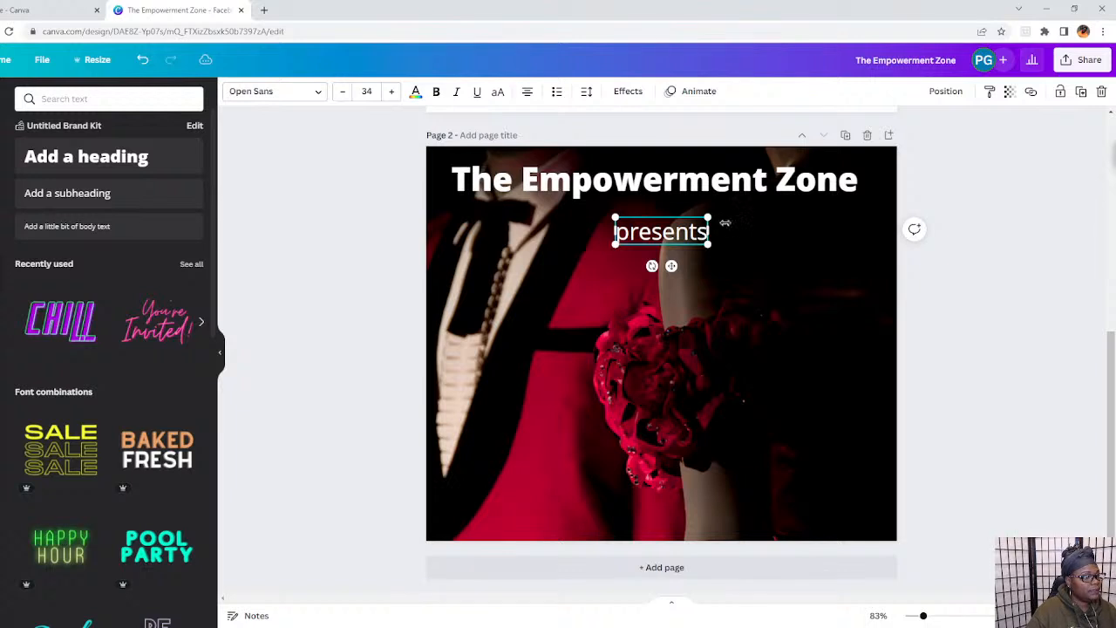
{"action": "left_click_drag", "start_coordinate": [706, 218], "coordinate": [644, 199]}
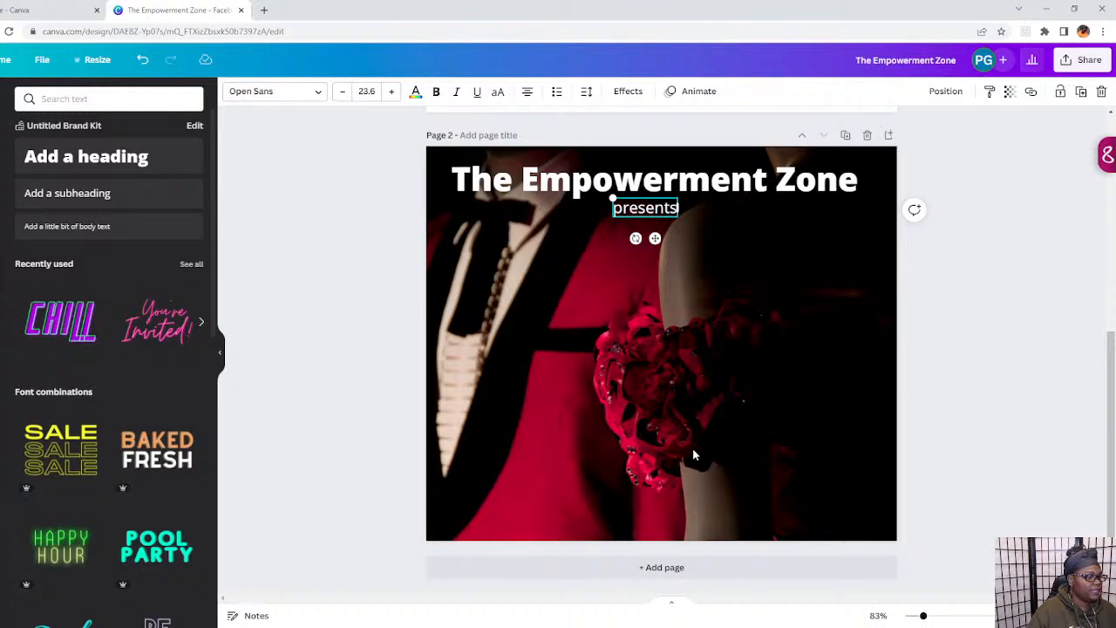
Add a second heading box to page 2, shrink it to font size 45.2 and centre it above the roses.
{"action": "scroll", "coordinate": [694, 453], "scroll_direction": "up", "scroll_amount": 5}
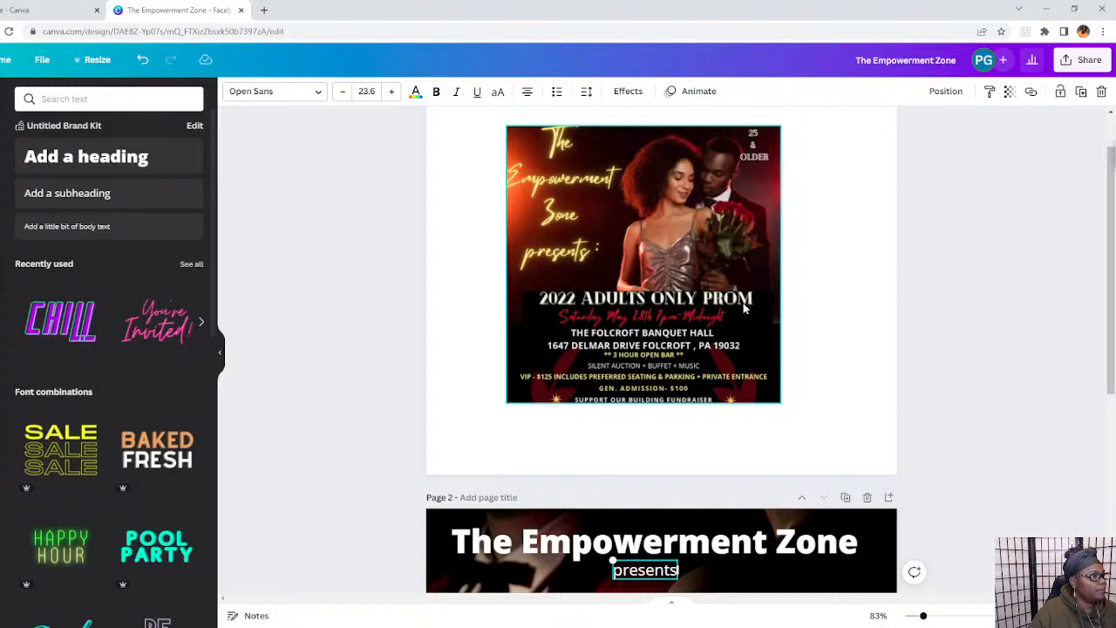
{"action": "scroll", "coordinate": [615, 370], "scroll_direction": "down", "scroll_amount": 5}
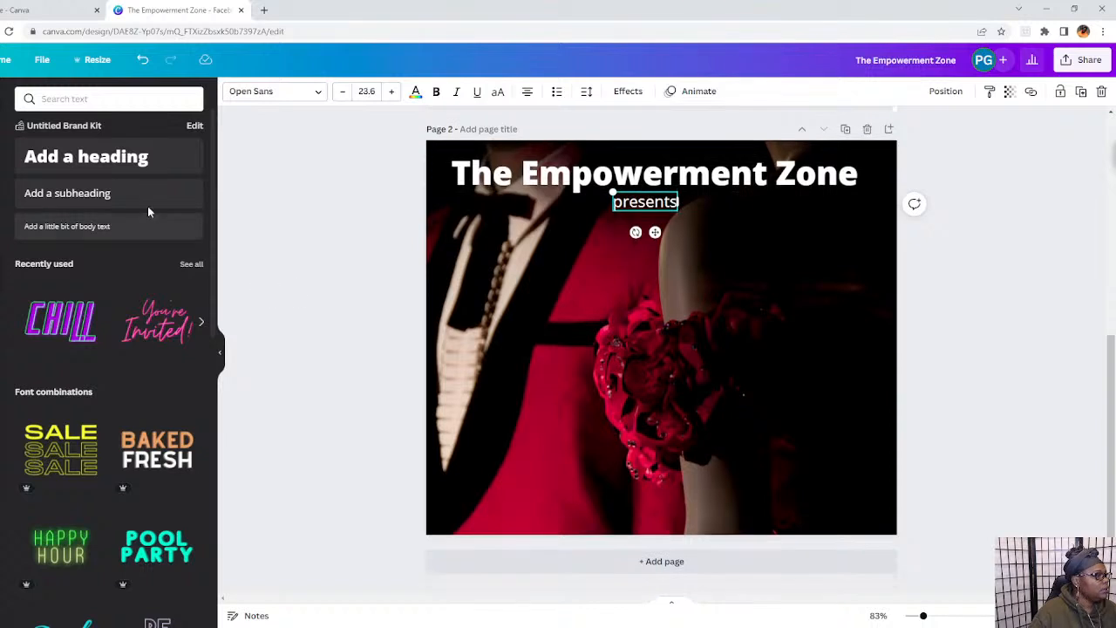
{"action": "left_click", "coordinate": [86, 156]}
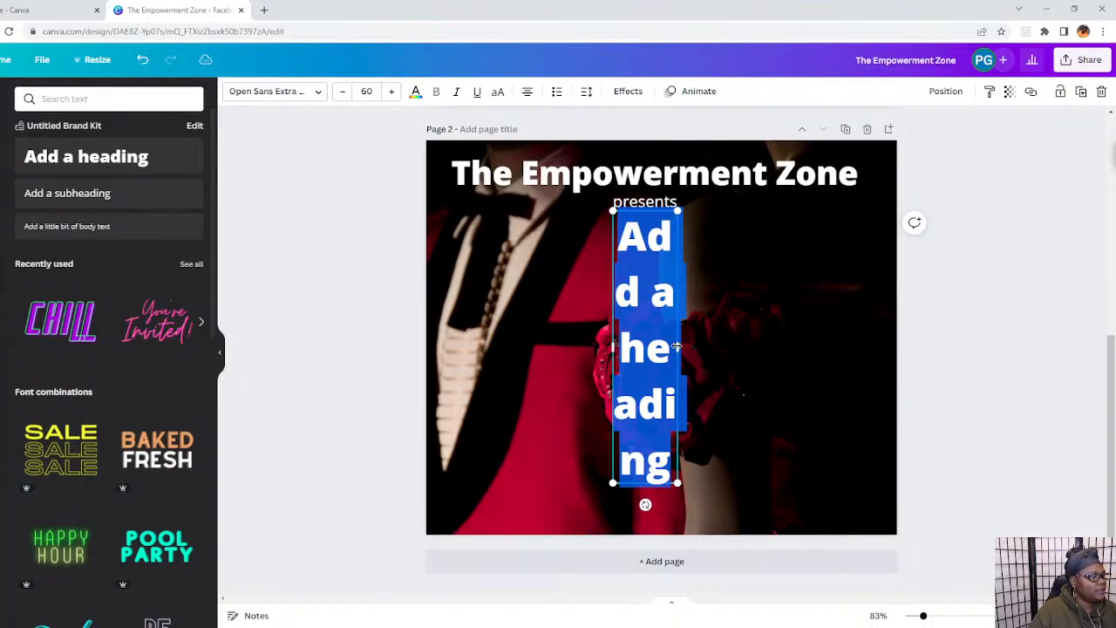
{"action": "left_click_drag", "start_coordinate": [679, 347], "coordinate": [888, 353]}
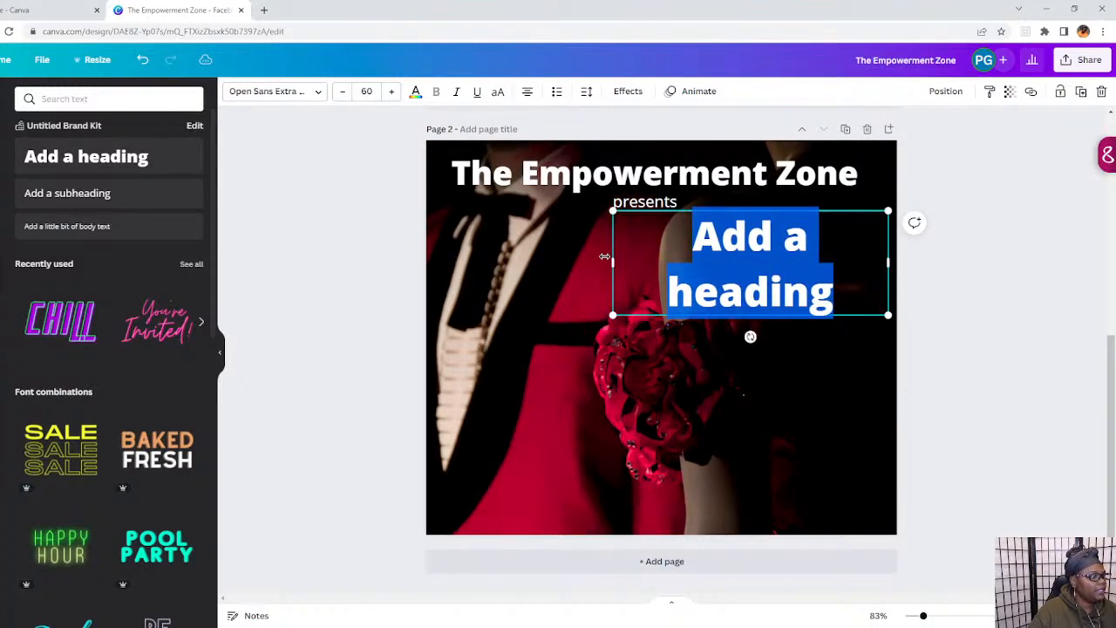
{"action": "key", "text": "Escape"}
{"action": "left_click_drag", "start_coordinate": [604, 263], "coordinate": [358, 261]}
{"action": "left_click_drag", "start_coordinate": [713, 250], "coordinate": [746, 272]}
{"action": "left_click_drag", "start_coordinate": [397, 269], "coordinate": [523, 282]}
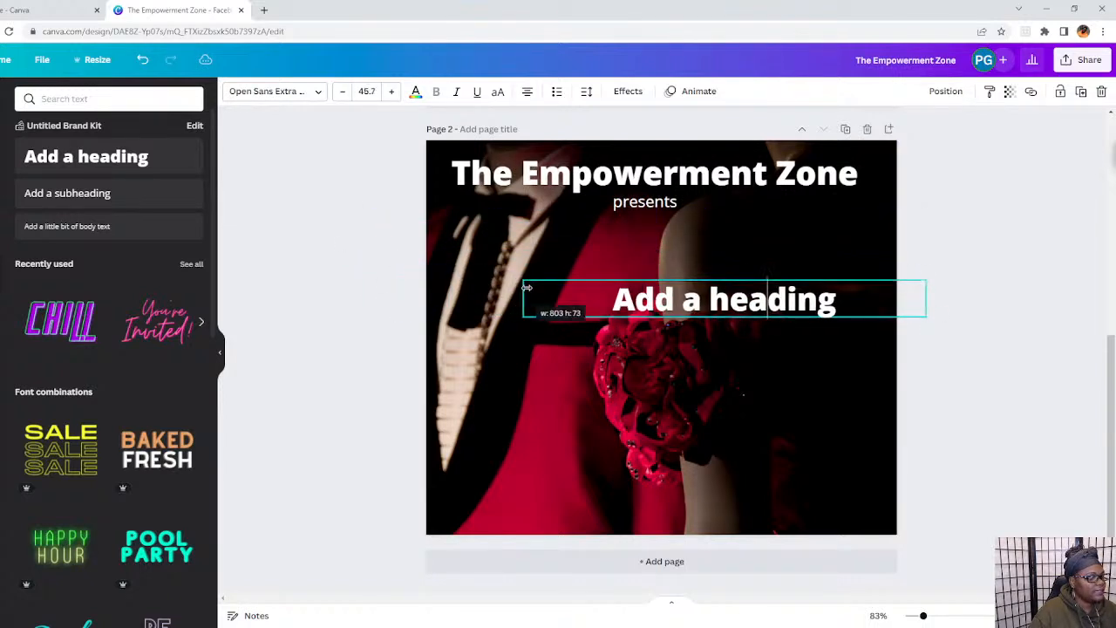
{"action": "left_click_drag", "start_coordinate": [728, 293], "coordinate": [659, 293]}
Check the event title on the page 1 flyer and replace the second heading's placeholder text with "2022ADULT PROM".
{"action": "left_click_drag", "start_coordinate": [771, 300], "coordinate": [537, 287]}
{"action": "scroll", "coordinate": [507, 286], "scroll_direction": "up", "scroll_amount": 4}
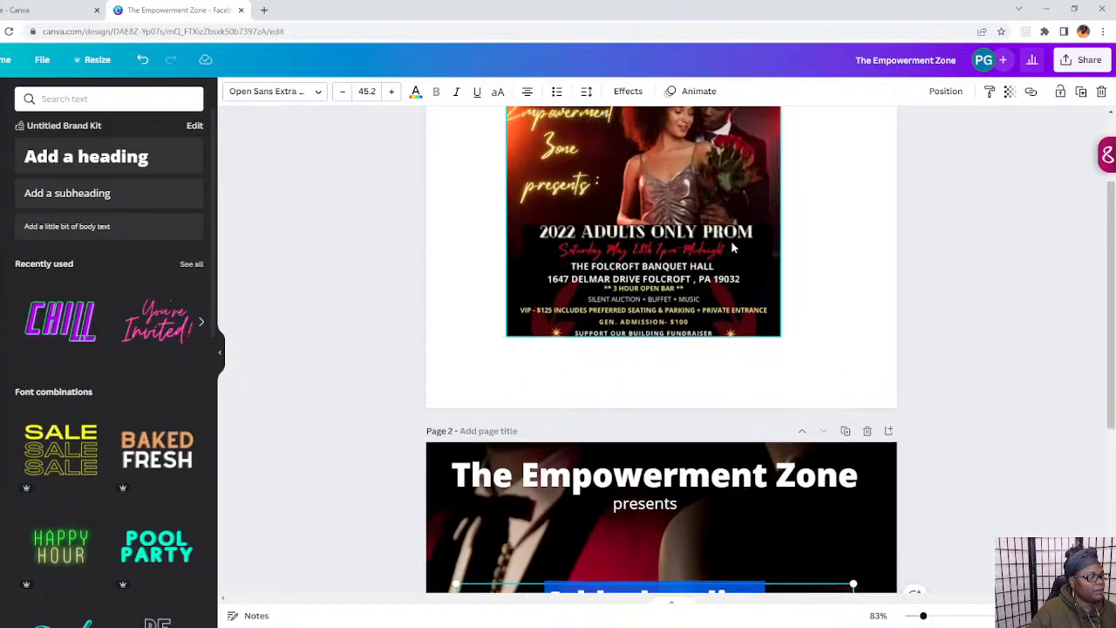
{"action": "left_click", "coordinate": [739, 244]}
{"action": "scroll", "coordinate": [681, 504], "scroll_direction": "down", "scroll_amount": 3}
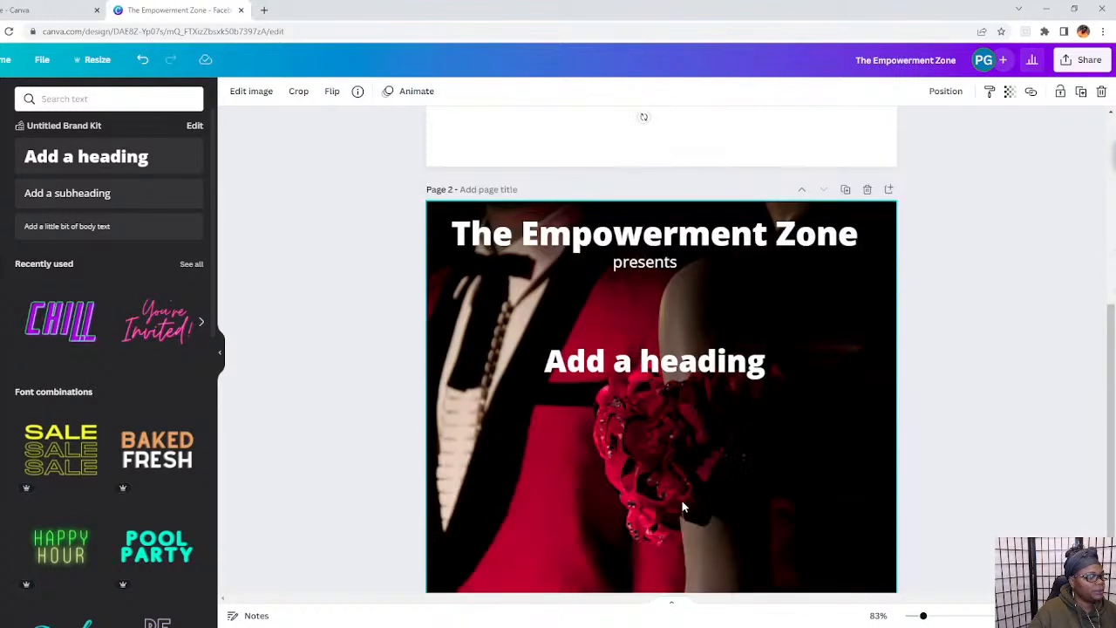
{"action": "left_click", "coordinate": [764, 364]}
{"action": "left_click", "coordinate": [764, 365]}
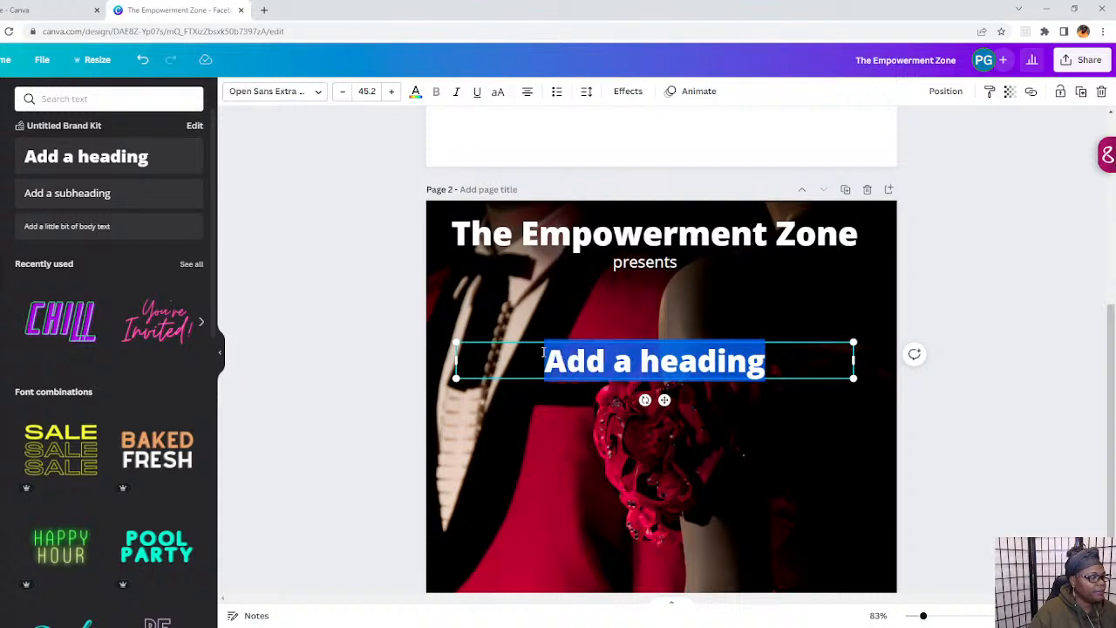
{"action": "key", "text": "BackSpace"}
{"action": "type", "text": "2022"}
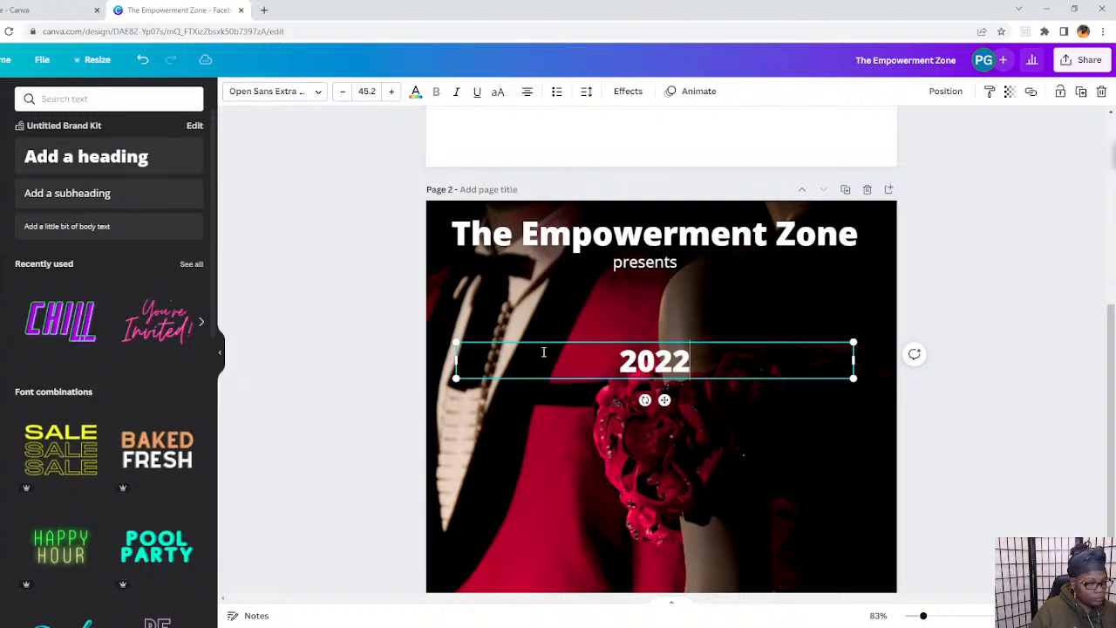
{"action": "type", "text": "AD"}
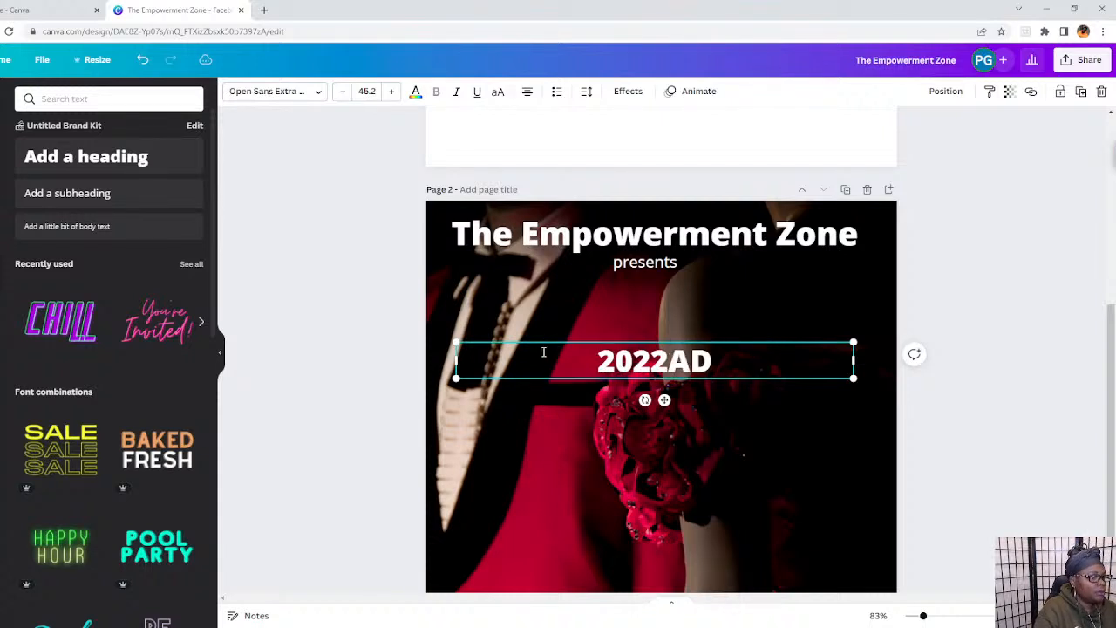
{"action": "type", "text": "ULT PROM"}
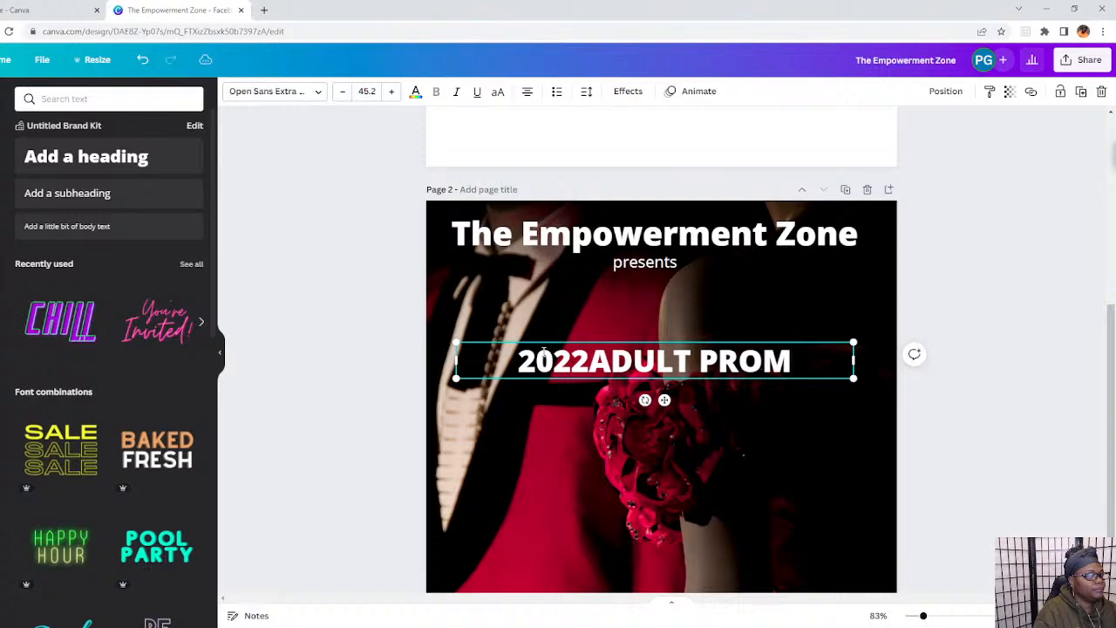
Compare the title with the flyer and correct it to read "2022 ADULT ONLY PROM".
{"action": "scroll", "coordinate": [755, 279], "scroll_direction": "up", "scroll_amount": 5}
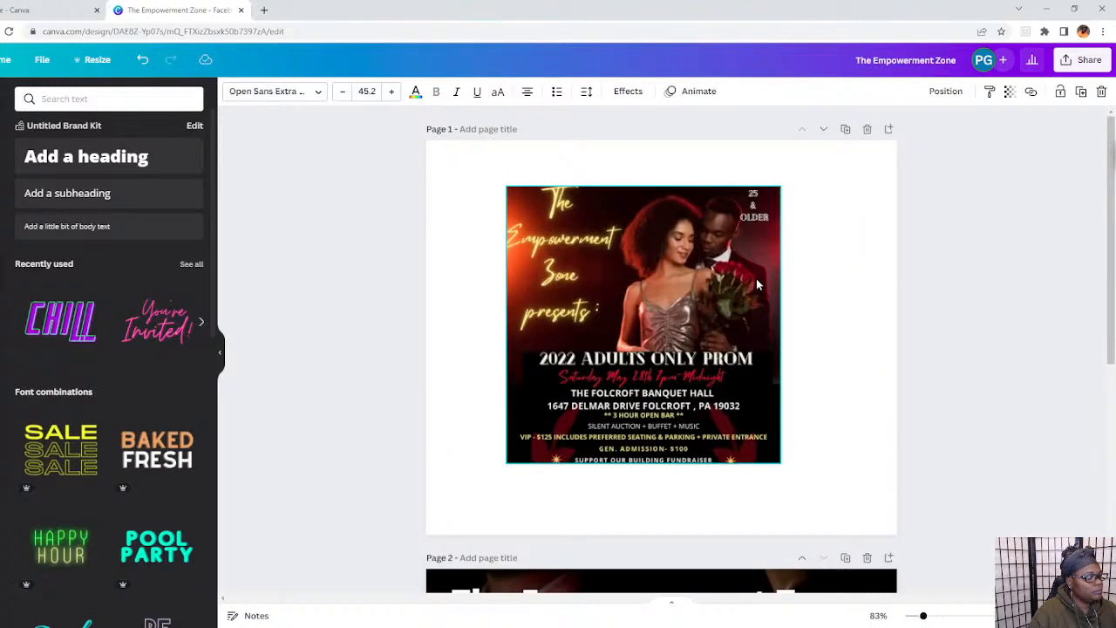
{"action": "scroll", "coordinate": [756, 283], "scroll_direction": "down", "scroll_amount": 3}
{"action": "scroll", "coordinate": [756, 284], "scroll_direction": "up", "scroll_amount": 3}
{"action": "scroll", "coordinate": [757, 285], "scroll_direction": "down", "scroll_amount": 3}
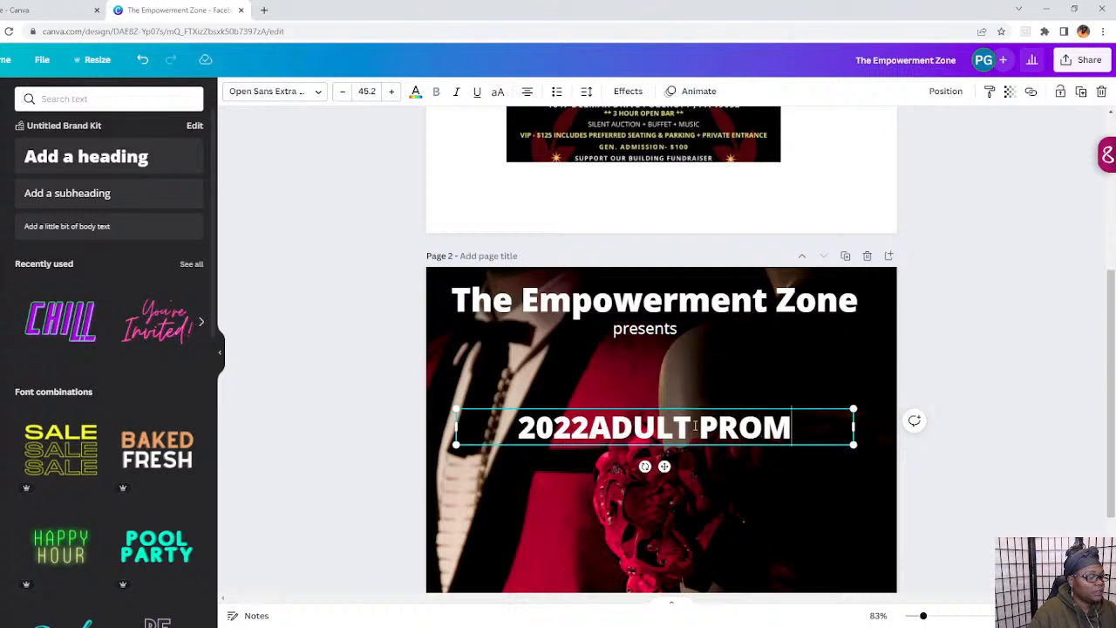
{"action": "type", "text": "ONLY"}
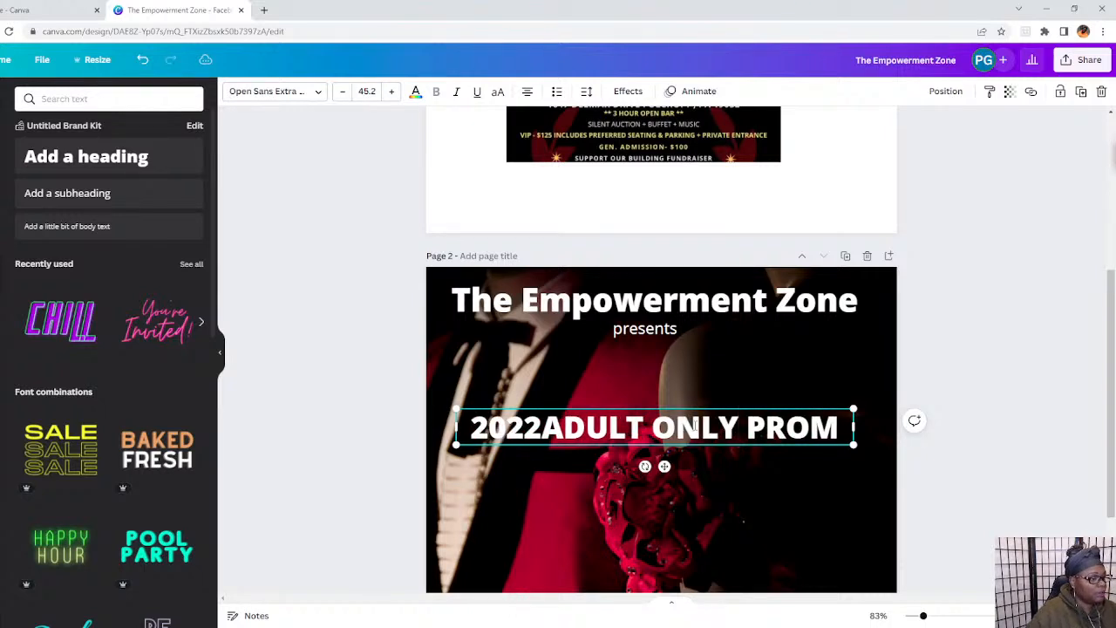
{"action": "left_click", "coordinate": [543, 427]}
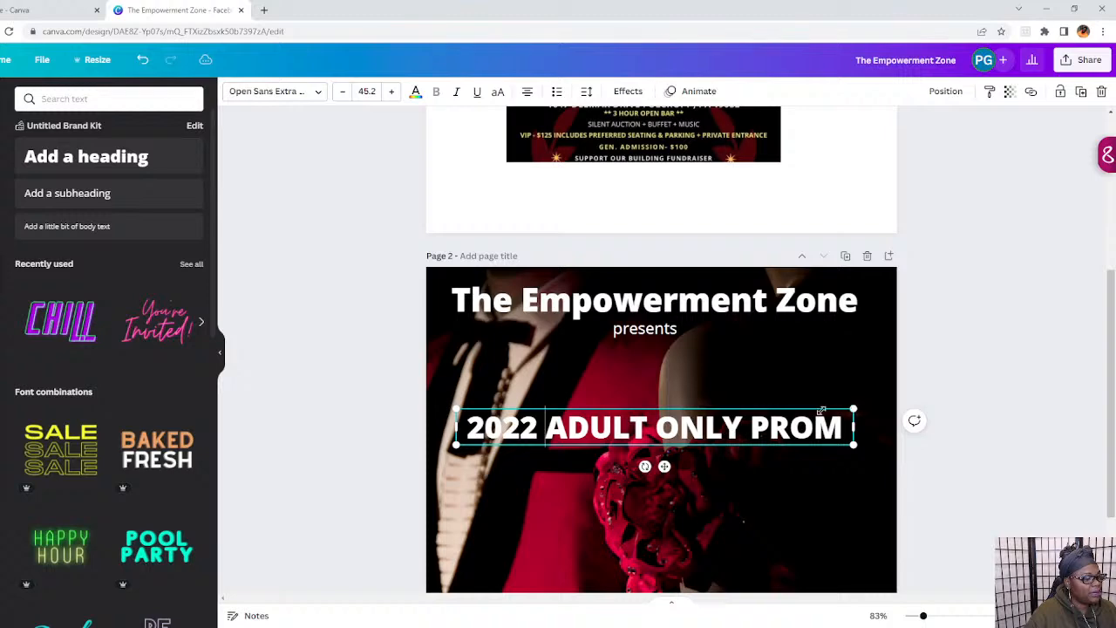
Review the flyer's remaining details and add a subheading box directly beneath the 2022 ADULT ONLY PROM title on page 2.
{"action": "scroll", "coordinate": [664, 324], "scroll_direction": "up", "scroll_amount": 5}
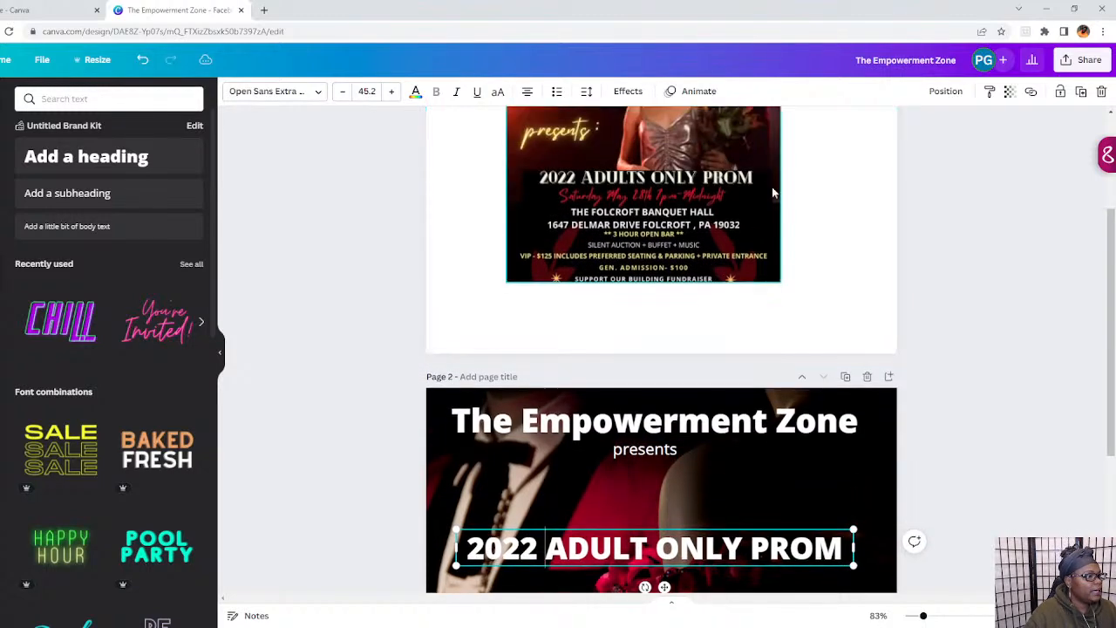
{"action": "scroll", "coordinate": [756, 148], "scroll_direction": "up", "scroll_amount": 2}
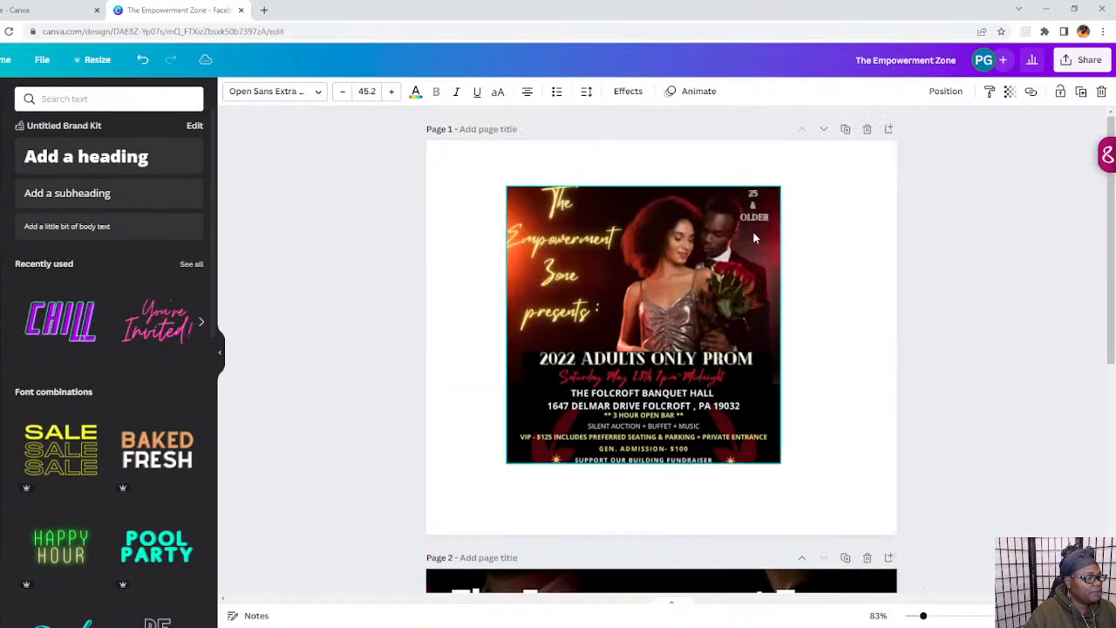
{"action": "left_click", "coordinate": [104, 203]}
{"action": "left_click_drag", "start_coordinate": [641, 338], "coordinate": [641, 448]}
{"action": "scroll", "coordinate": [640, 546], "scroll_direction": "down", "scroll_amount": 7}
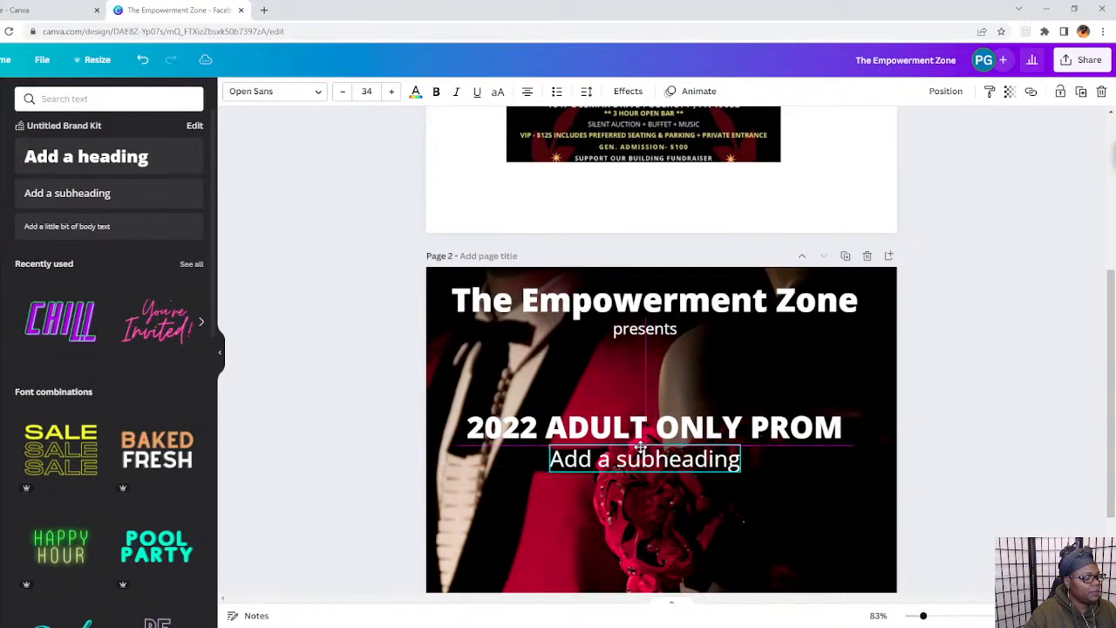
Replace the subheading placeholder beneath the 2022 ADULT ONLY PROM title with "25 AND OLDER".
{"action": "left_click", "coordinate": [744, 459]}
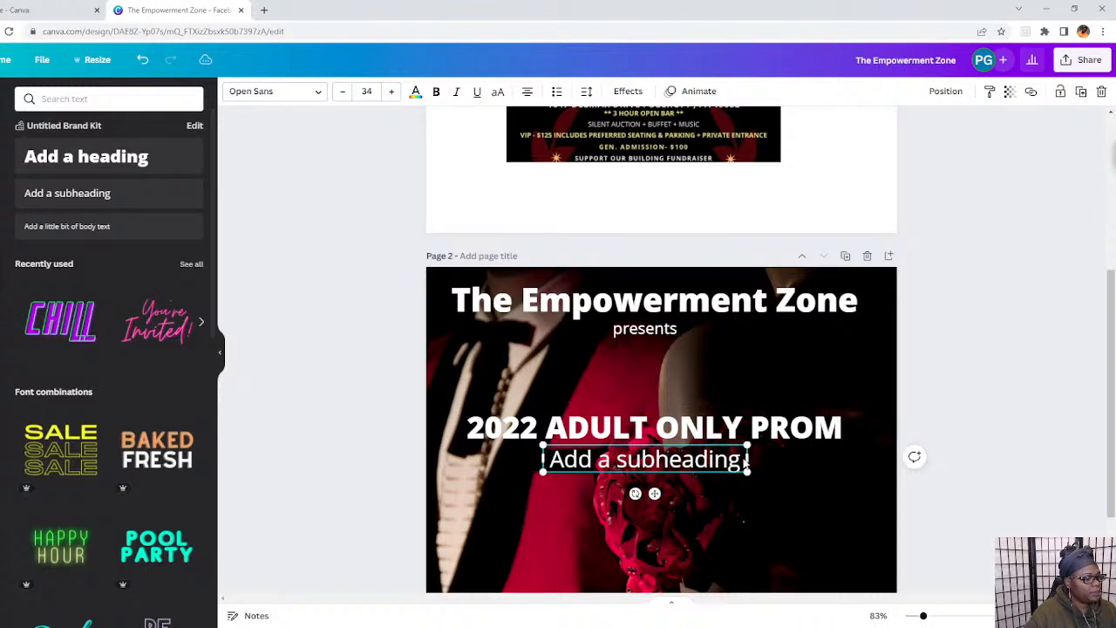
{"action": "key", "text": "ctrl+a"}
{"action": "type", "text": "20"}
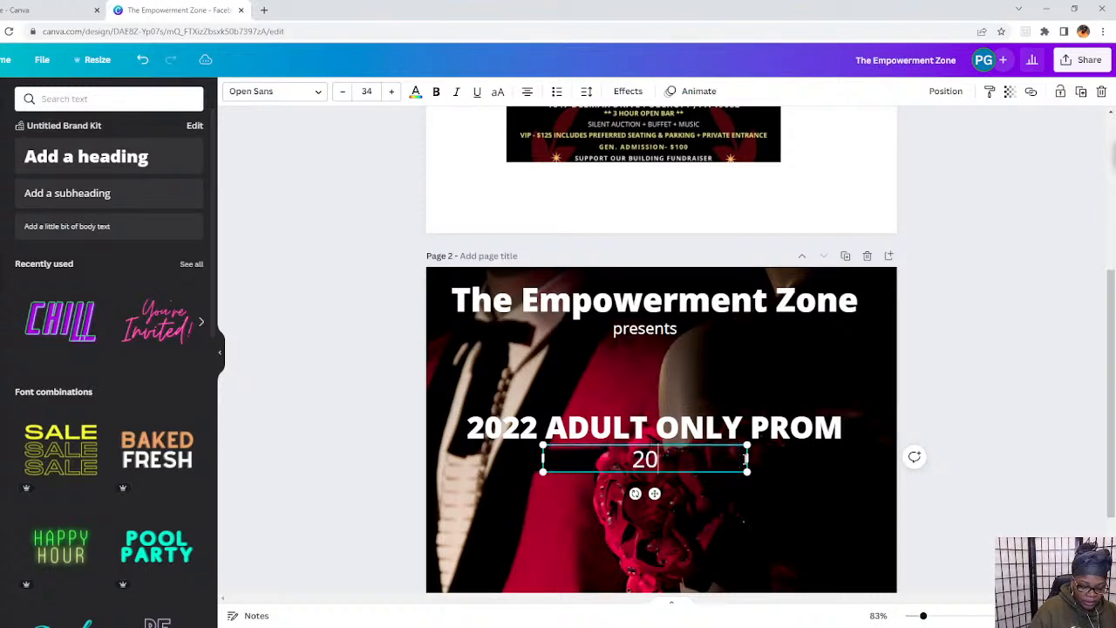
{"action": "key", "text": "BackSpace"}
{"action": "type", "text": "5 AND "}
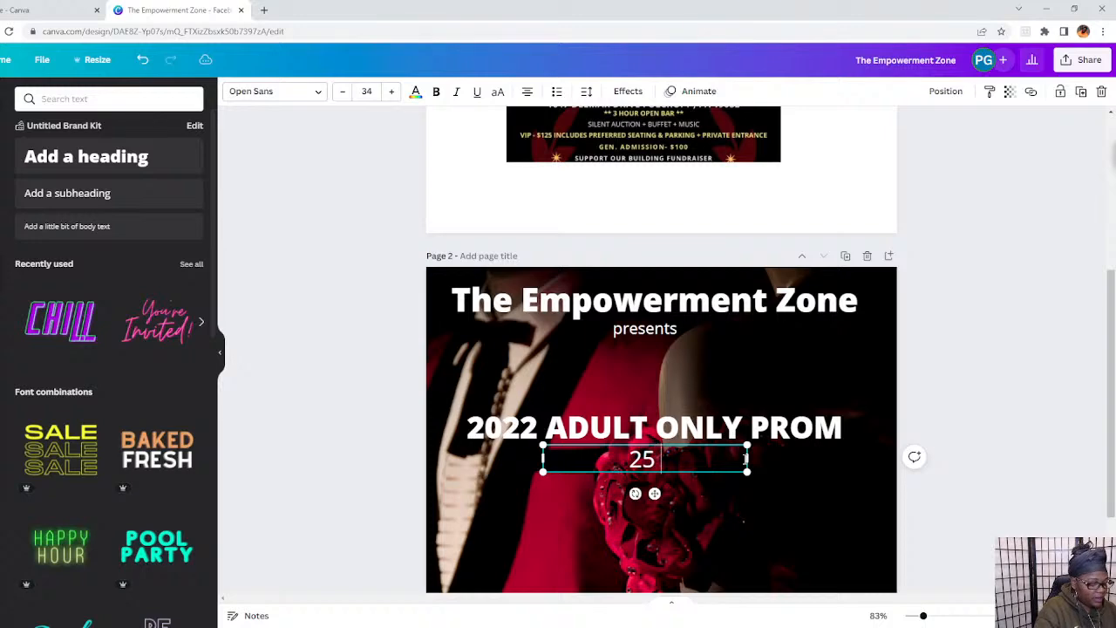
{"action": "type", "text": "OLDER"}
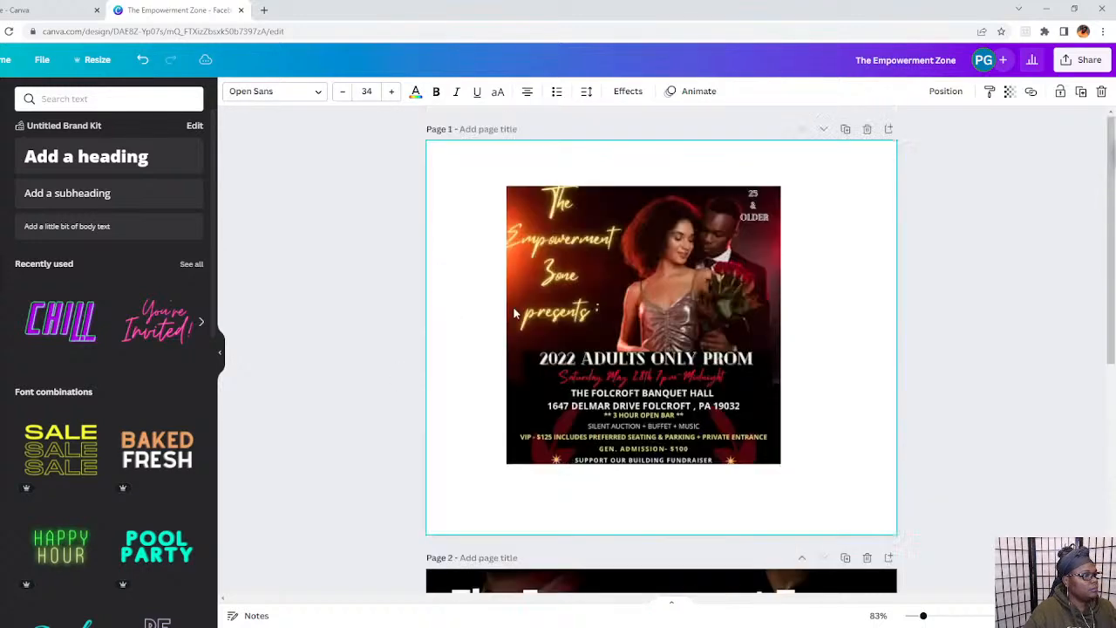
Check the page 1 flyer, add a third heading box beneath 25 AND OLDER on page 2 and widen it to nearly the page width.
{"action": "scroll", "coordinate": [645, 349], "scroll_direction": "up", "scroll_amount": 3}
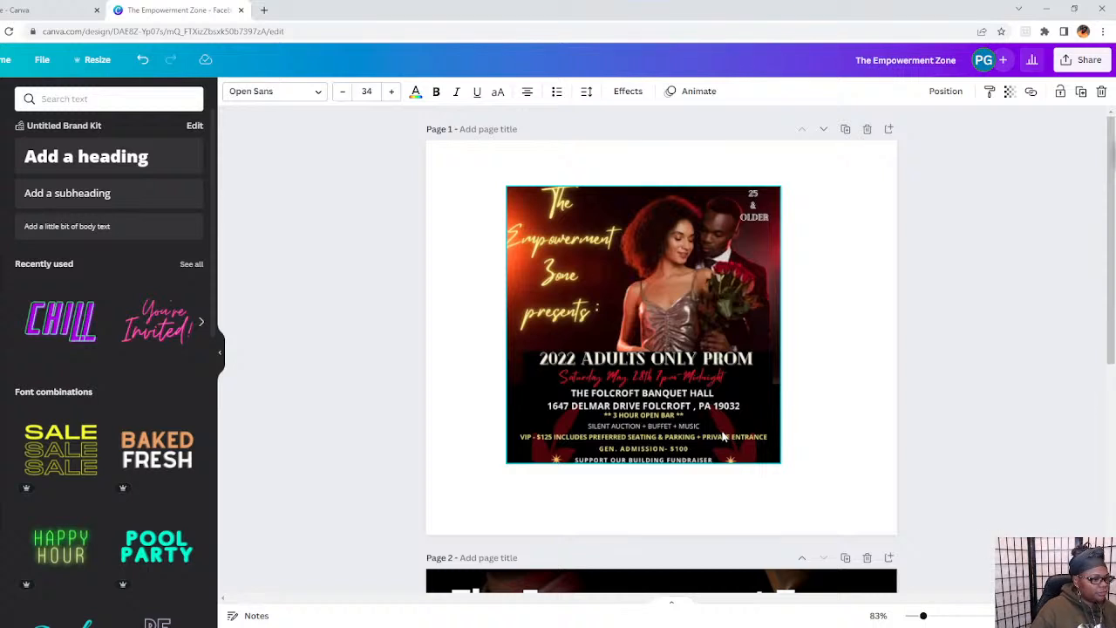
{"action": "scroll", "coordinate": [722, 436], "scroll_direction": "down", "scroll_amount": 1}
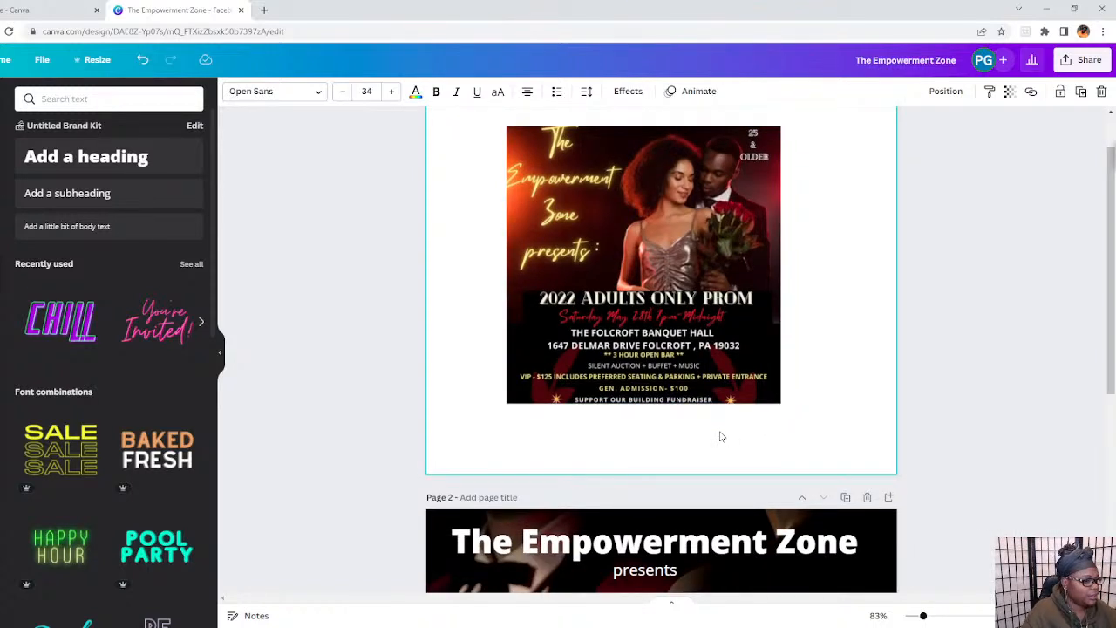
{"action": "scroll", "coordinate": [720, 432], "scroll_direction": "down", "scroll_amount": 5}
{"action": "scroll", "coordinate": [719, 429], "scroll_direction": "up", "scroll_amount": 4}
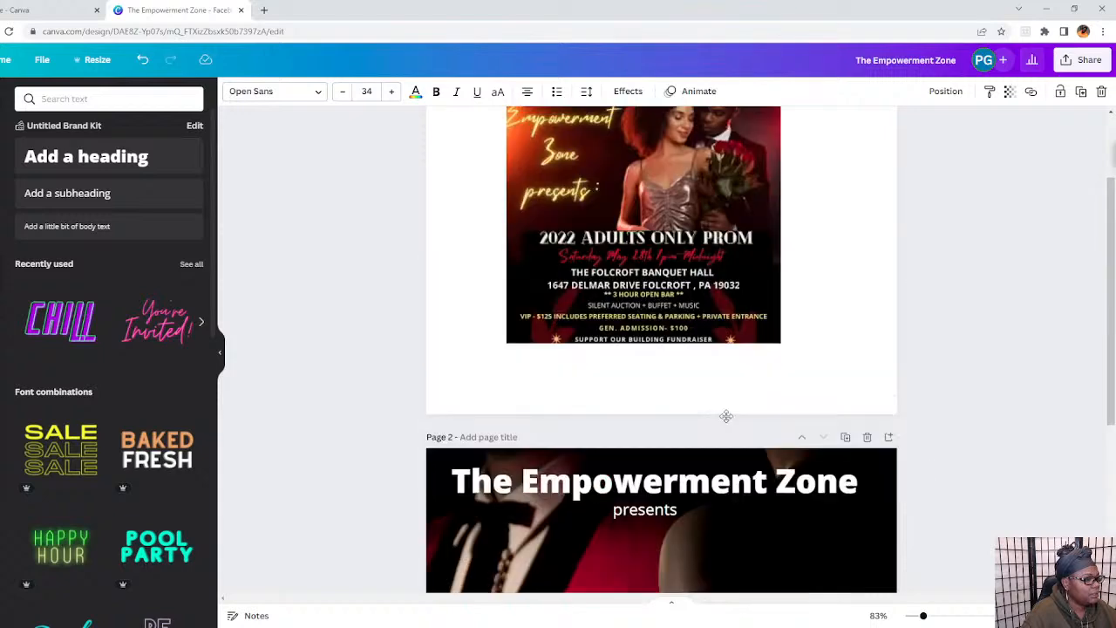
{"action": "left_click", "coordinate": [83, 166]}
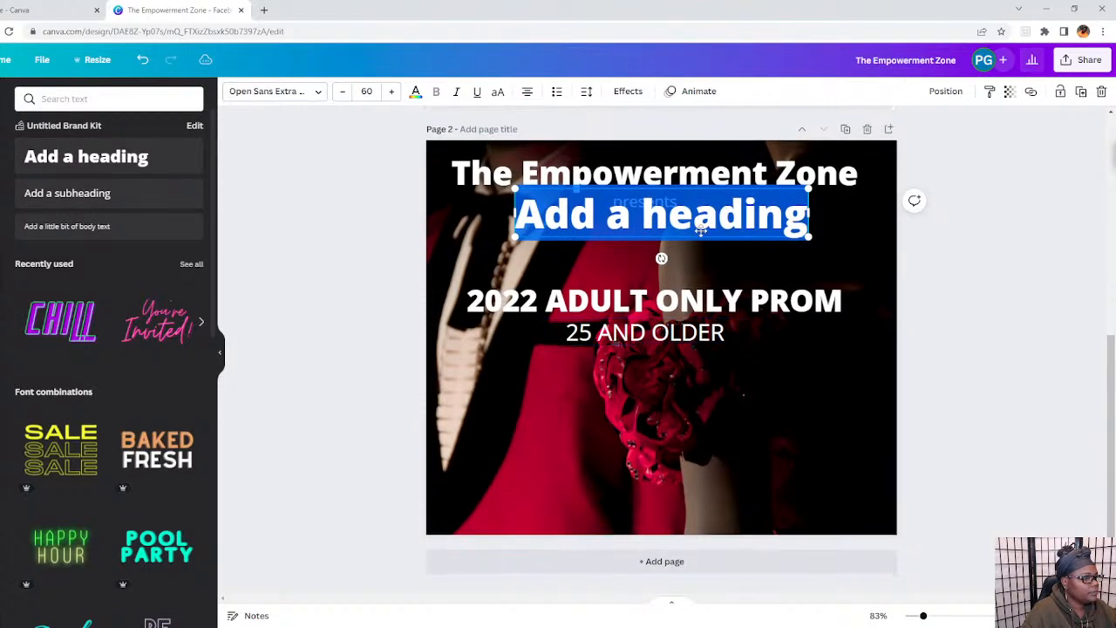
{"action": "left_click_drag", "start_coordinate": [692, 190], "coordinate": [643, 364]}
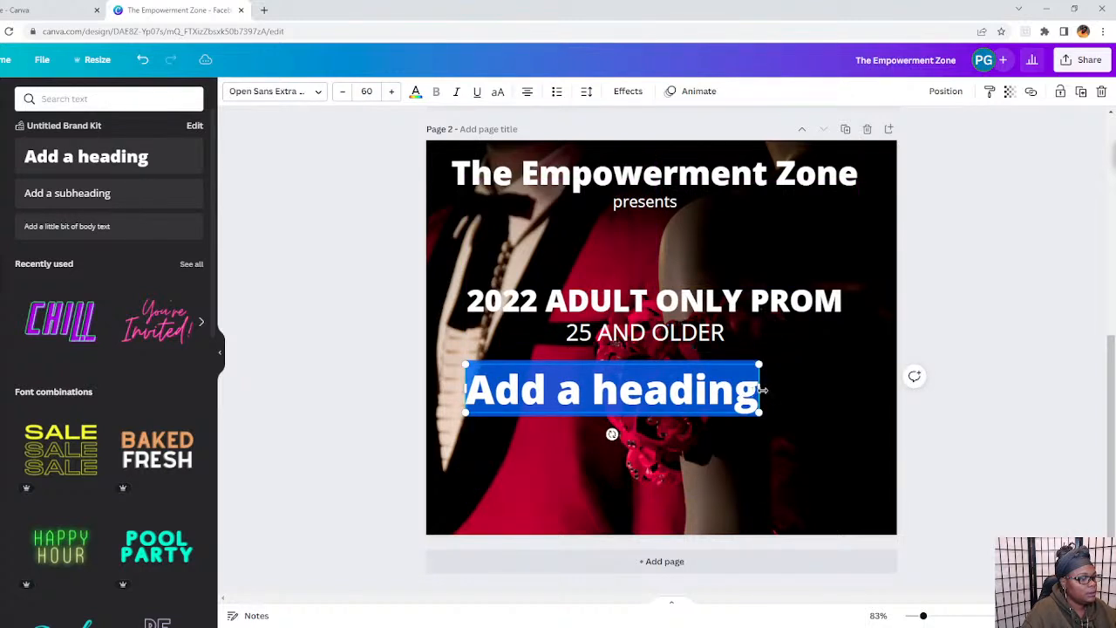
{"action": "left_click_drag", "start_coordinate": [763, 390], "coordinate": [502, 373]}
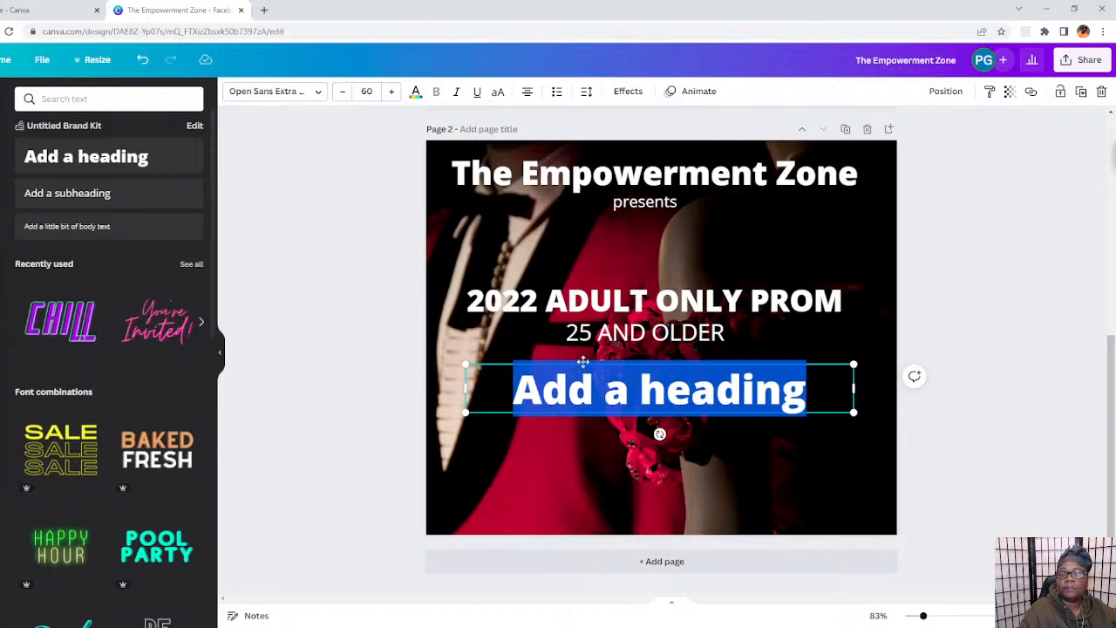
Check the event date on the flyer and replace the new heading's placeholder text with "Saturday May 28,".
{"action": "scroll", "coordinate": [523, 279], "scroll_direction": "up", "scroll_amount": 3}
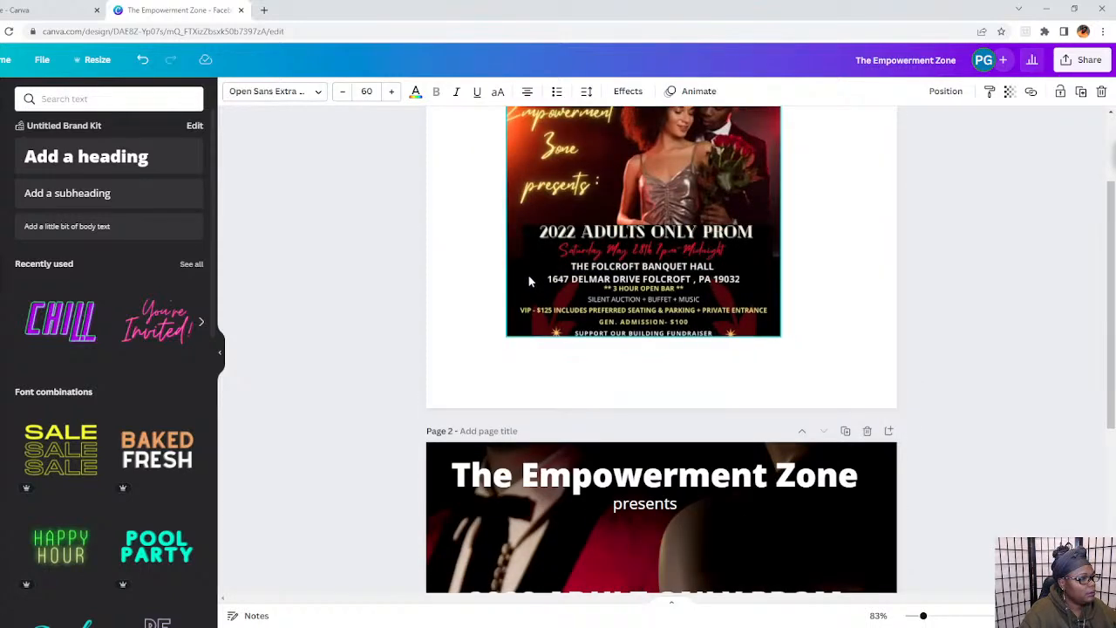
{"action": "scroll", "coordinate": [530, 281], "scroll_direction": "down", "scroll_amount": 3}
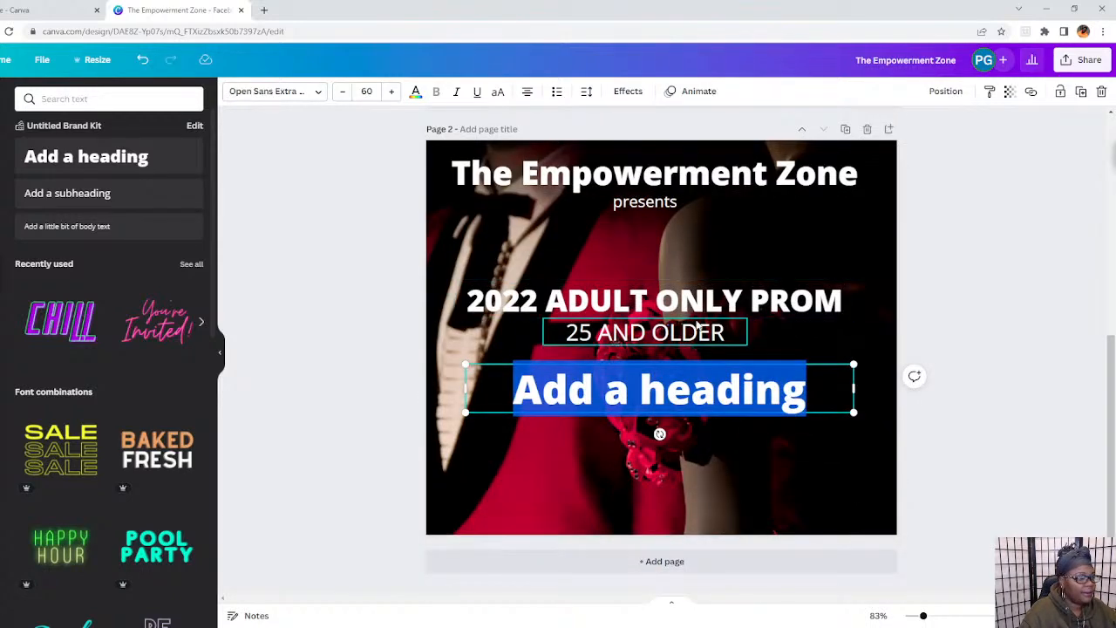
{"action": "left_click", "coordinate": [690, 390]}
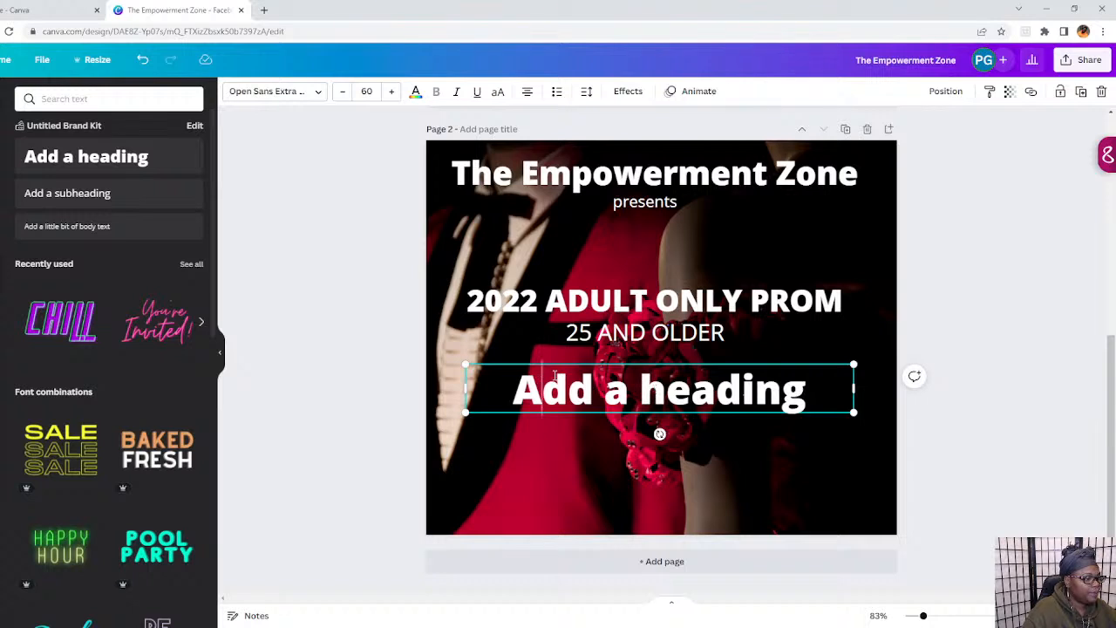
{"action": "left_click_drag", "start_coordinate": [820, 389], "coordinate": [484, 371]}
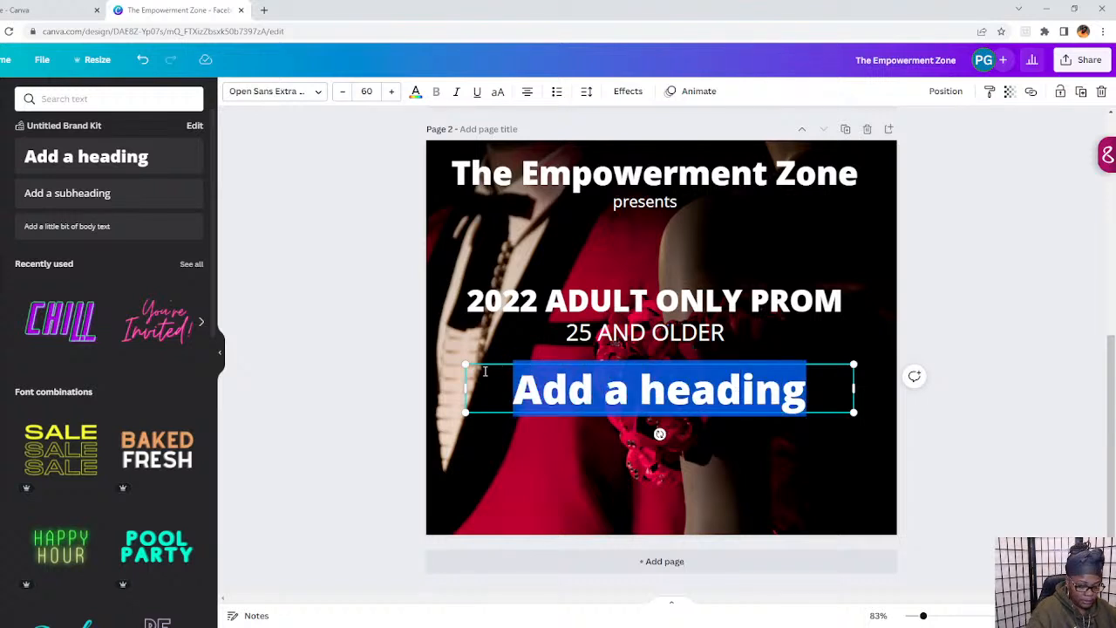
{"action": "key", "text": "BackSpace"}
{"action": "type", "text": "Saty"}
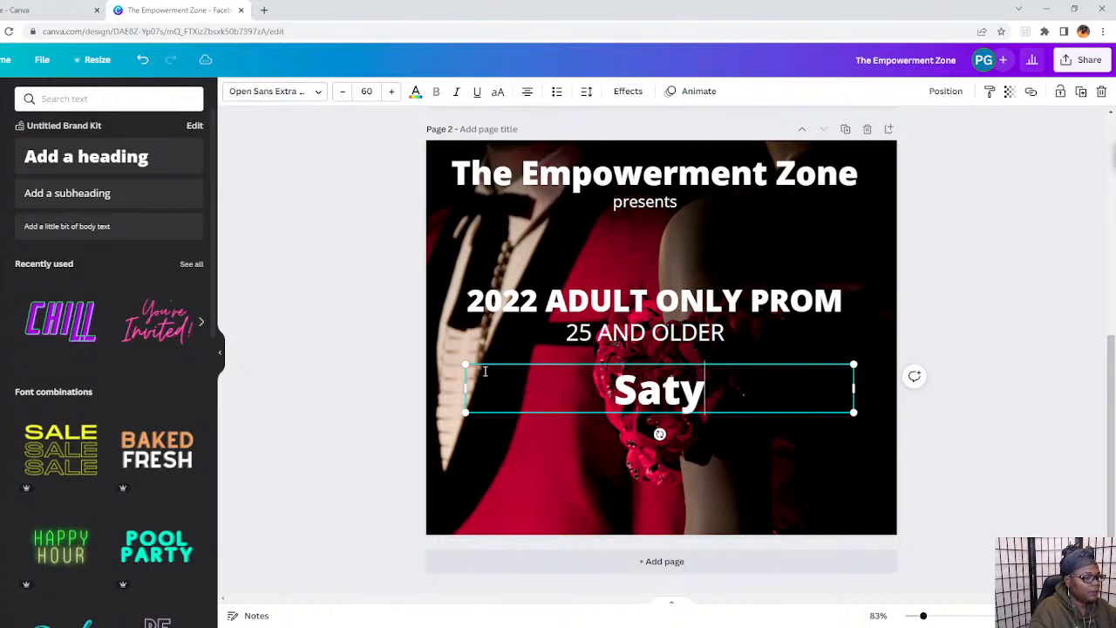
{"action": "key", "text": "BackSpace"}
{"action": "type", "text": "urday"}
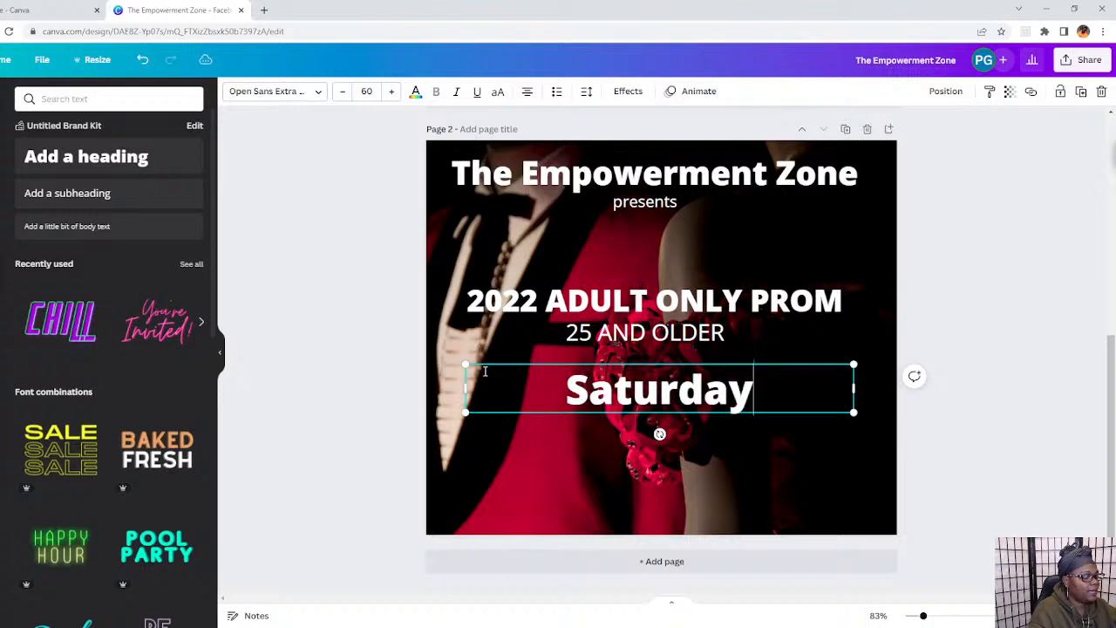
{"action": "type", "text": " May 1"}
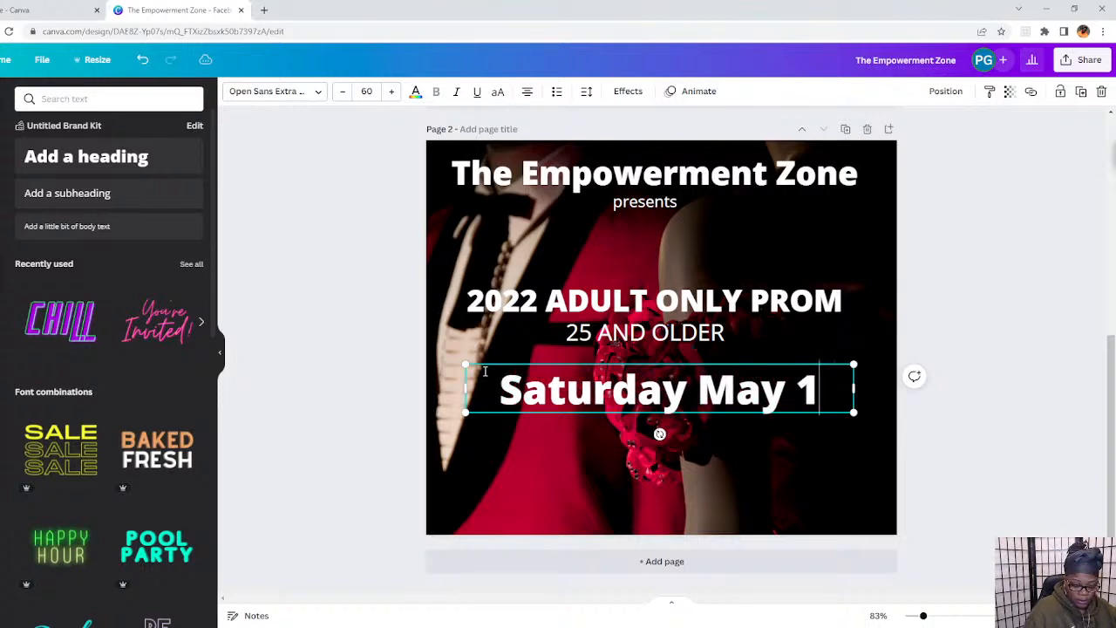
{"action": "type", "text": "8"}
{"action": "key", "text": "BackSpace"}
{"action": "key", "text": "BackSpace"}
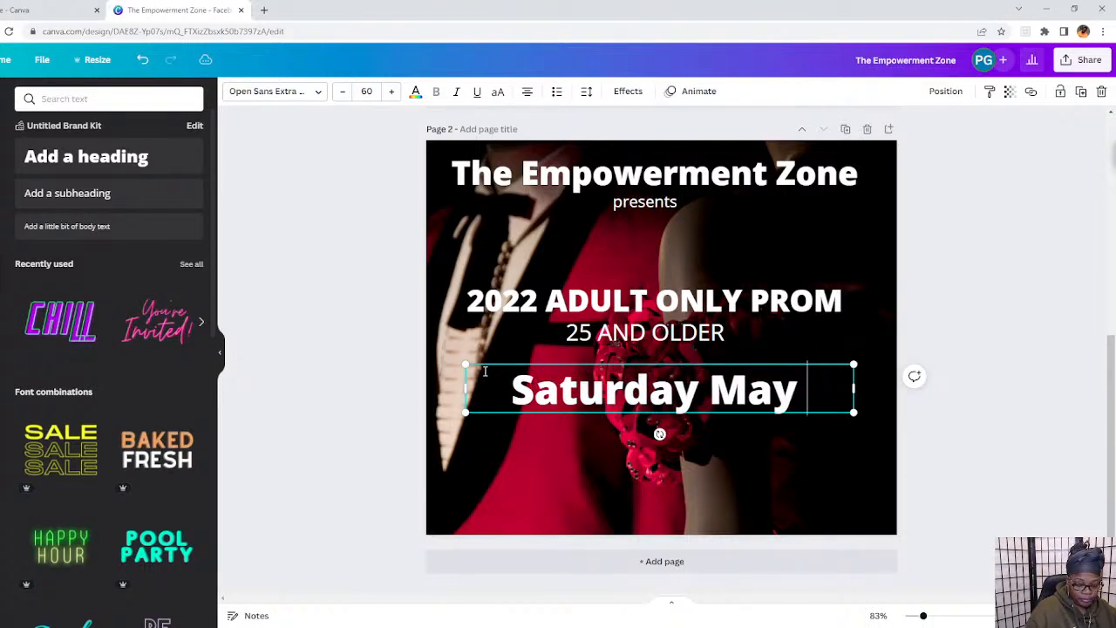
{"action": "type", "text": "28, "}
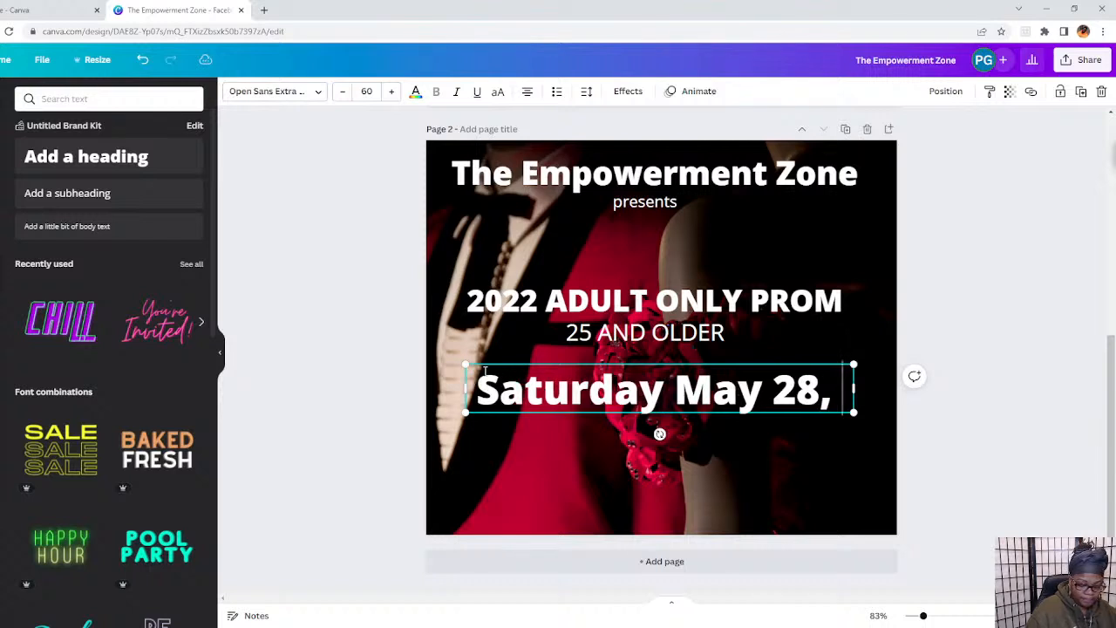
Complete the date heading with the year 2022 and the start time "@ 7pm".
{"action": "type", "text": "2000"}
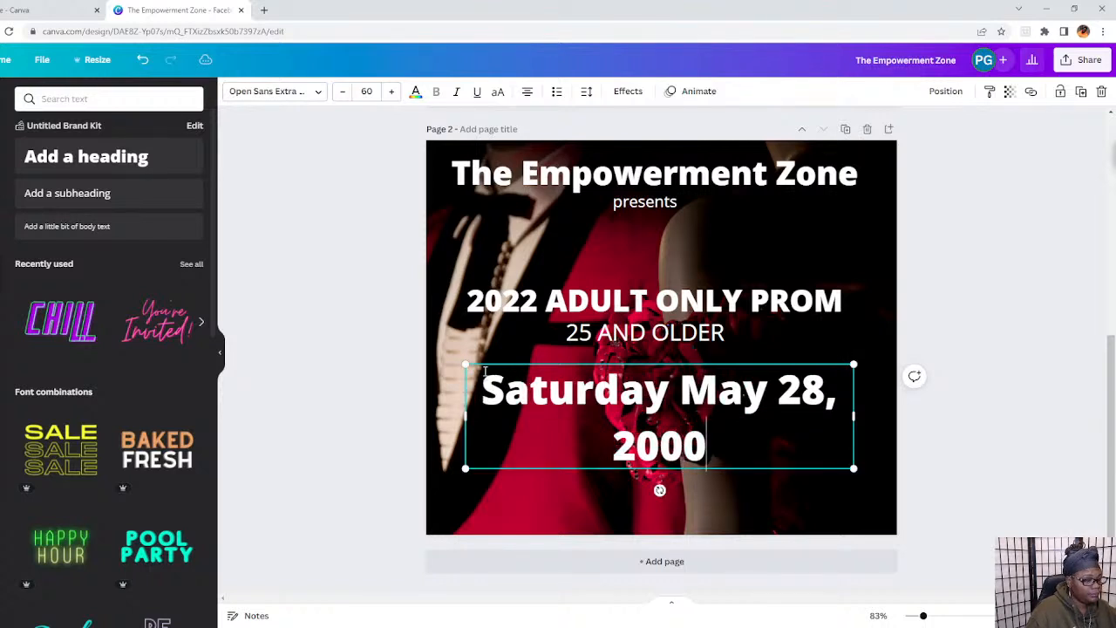
{"action": "key", "text": "BackSpace"}
{"action": "key", "text": "BackSpace"}
{"action": "type", "text": "22"}
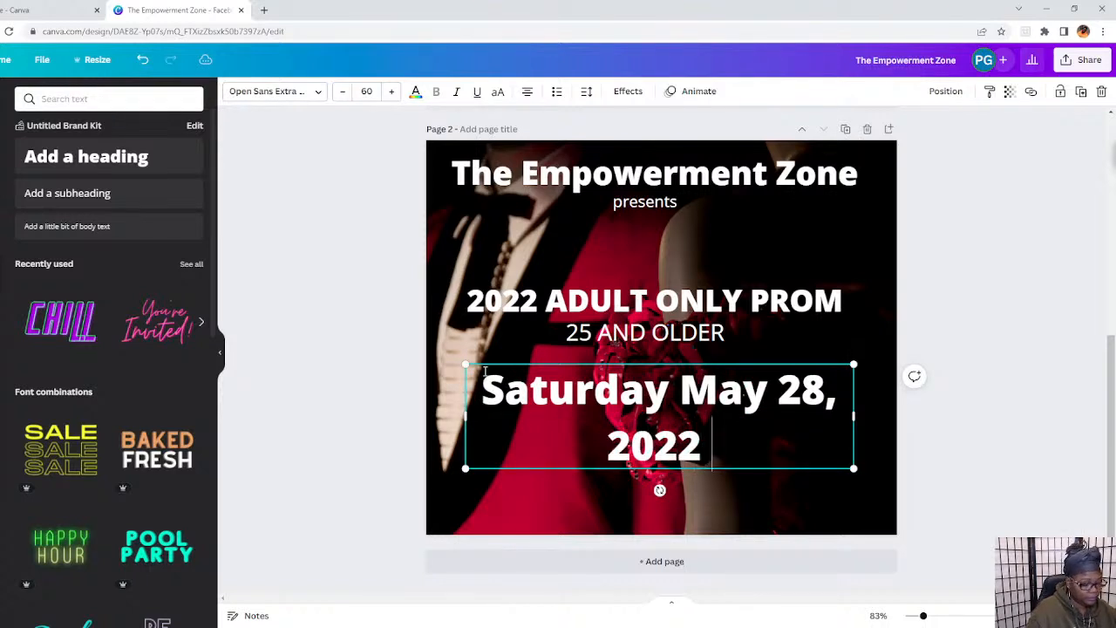
{"action": "type", "text": "  @"}
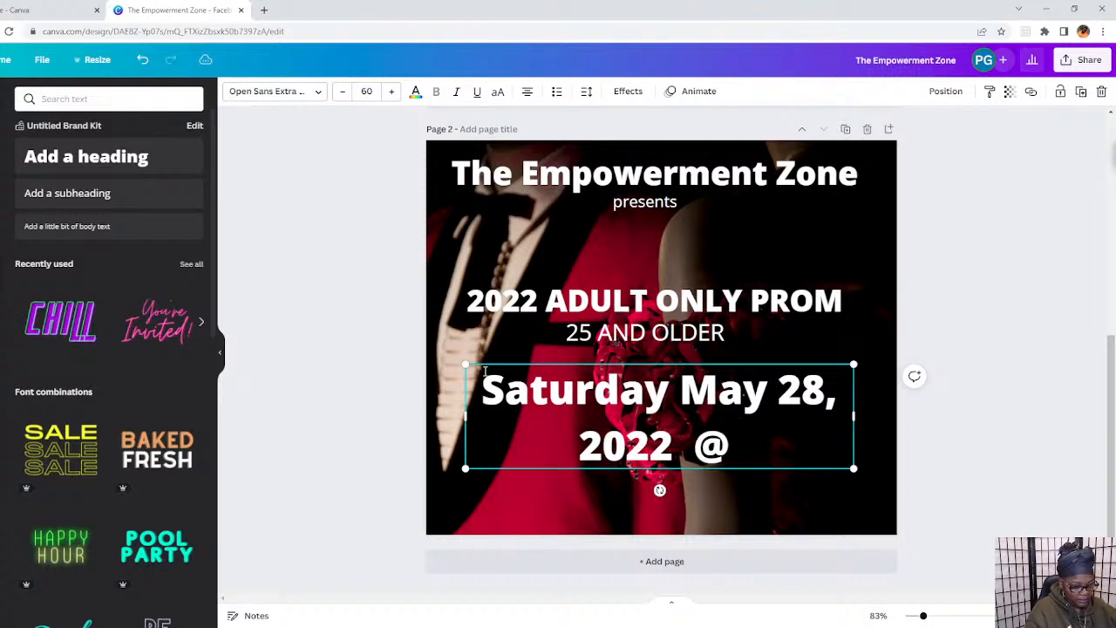
{"action": "type", "text": " 7pm"}
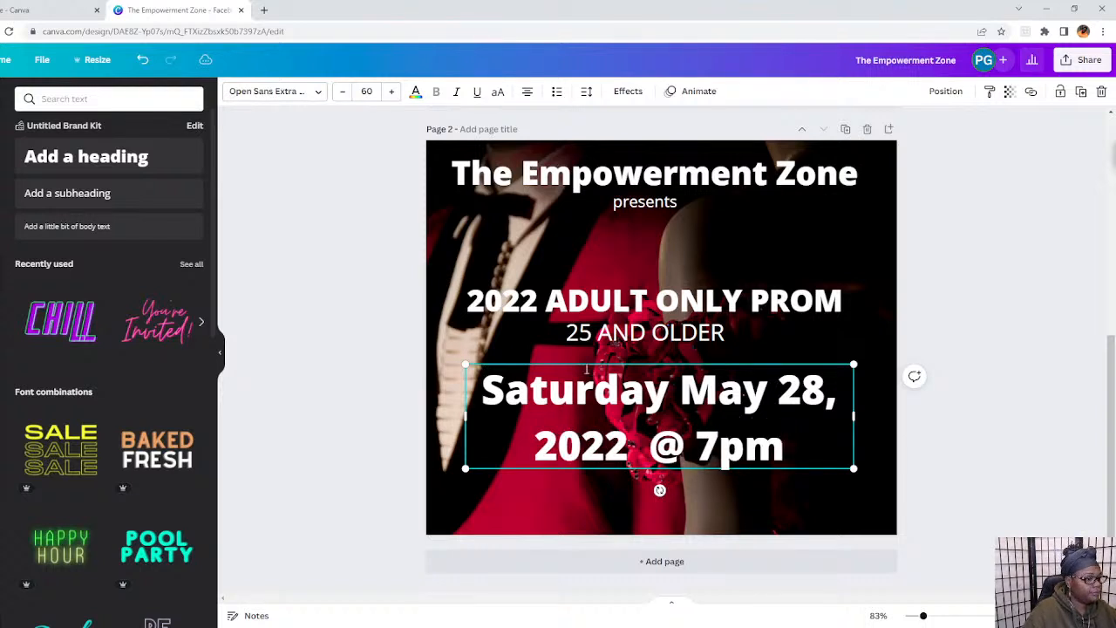
Widen the date heading's box on both sides and set its font size to 30 so the text fits one line.
{"action": "left_click_drag", "start_coordinate": [465, 416], "coordinate": [375, 416]}
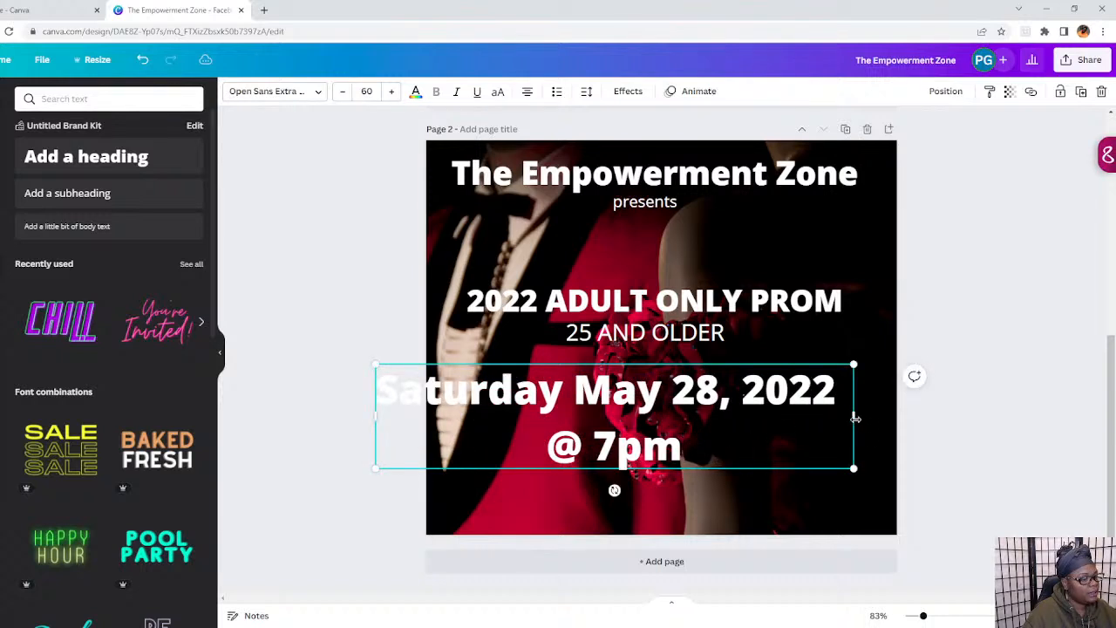
{"action": "left_click_drag", "start_coordinate": [856, 419], "coordinate": [992, 419]}
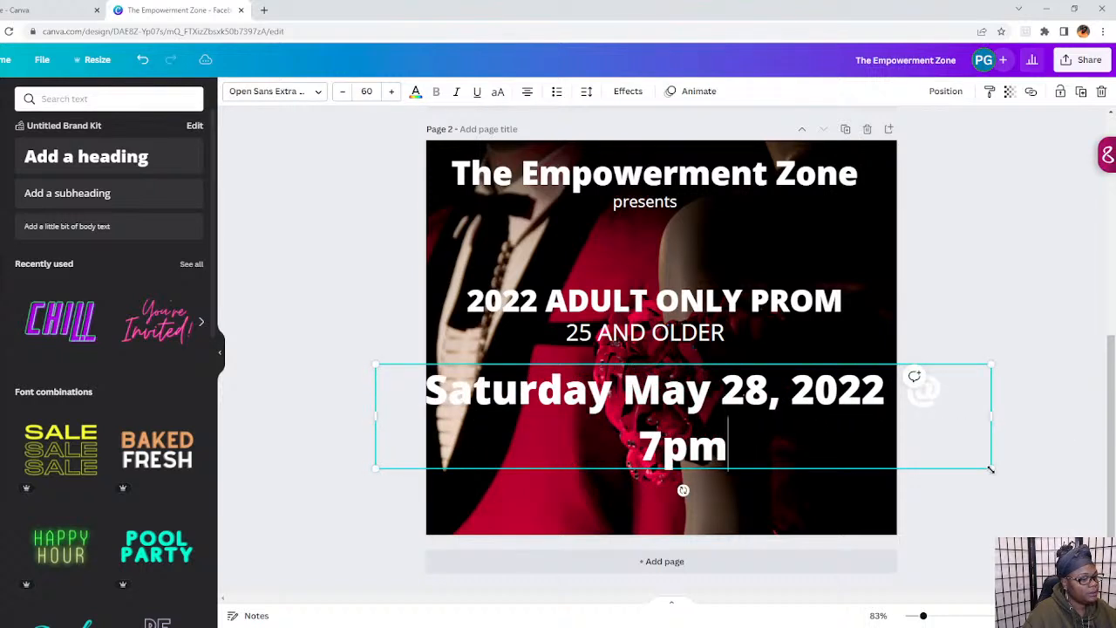
{"action": "left_click", "coordinate": [366, 91]}
{"action": "type", "text": "3"}
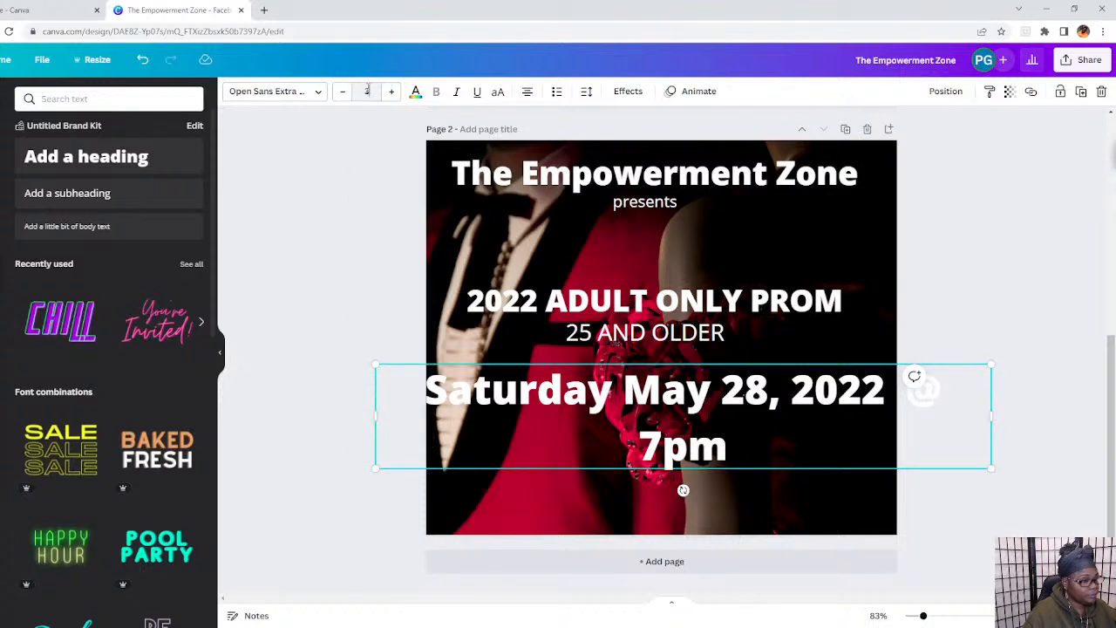
{"action": "key", "text": "Return"}
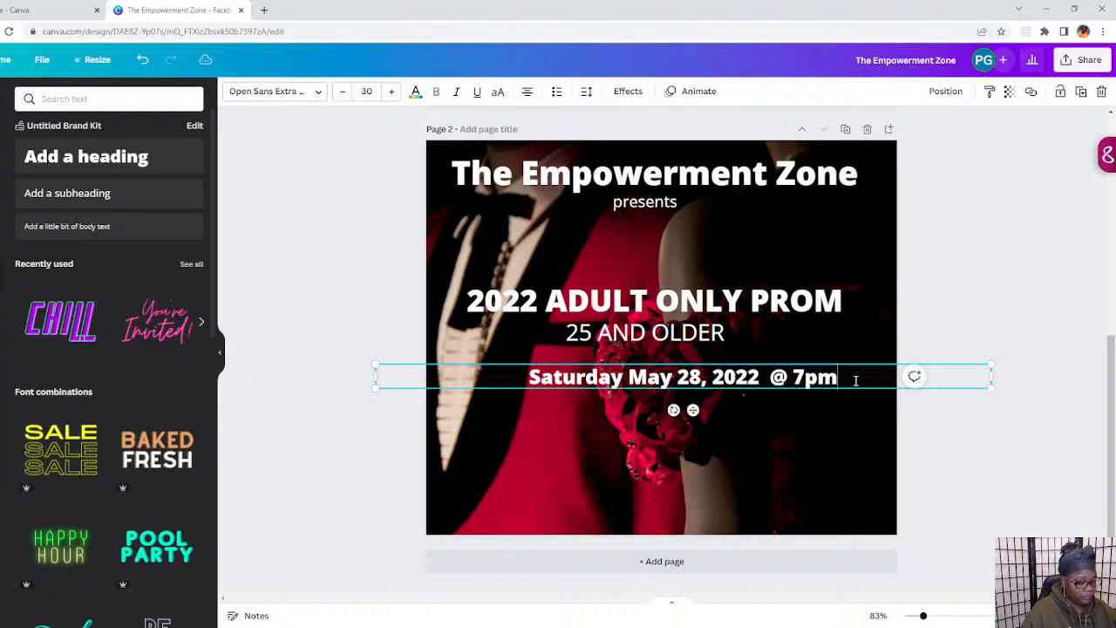
Append "to 12am" to the date line, narrow its box to the text and centre it beneath 25 AND OLDER.
{"action": "type", "text": "to 12am"}
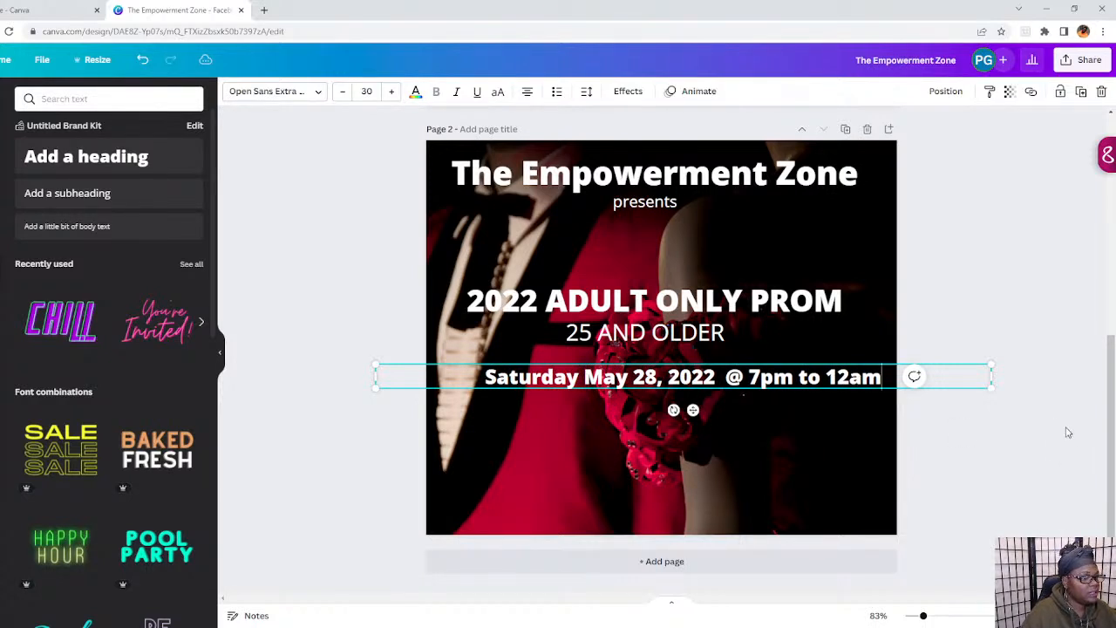
{"action": "left_click_drag", "start_coordinate": [991, 376], "coordinate": [777, 375]}
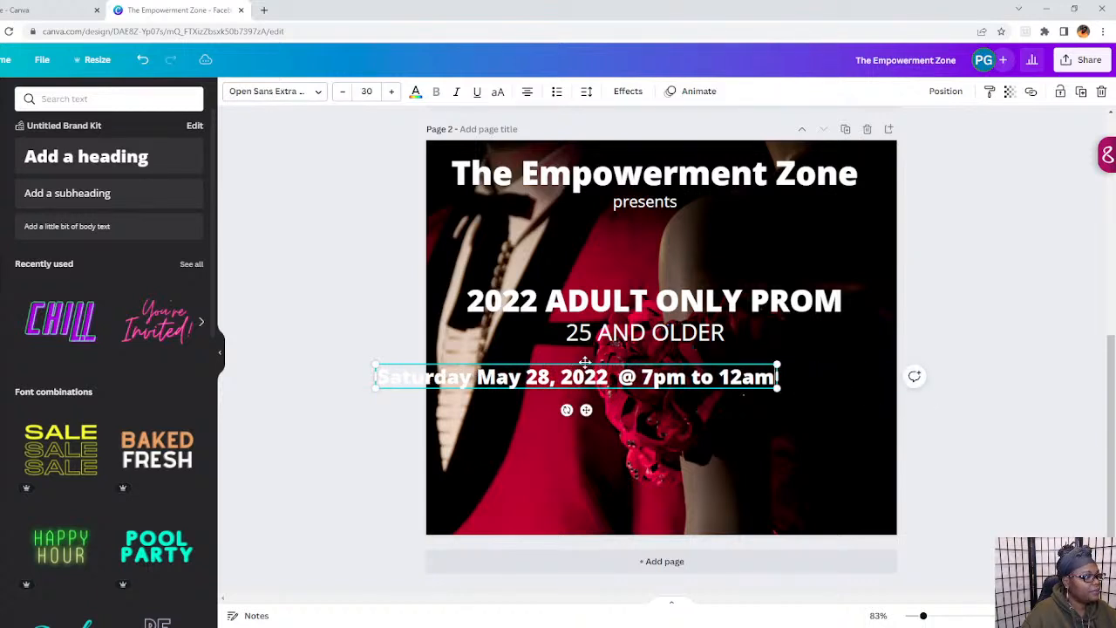
{"action": "left_click_drag", "start_coordinate": [567, 359], "coordinate": [636, 358]}
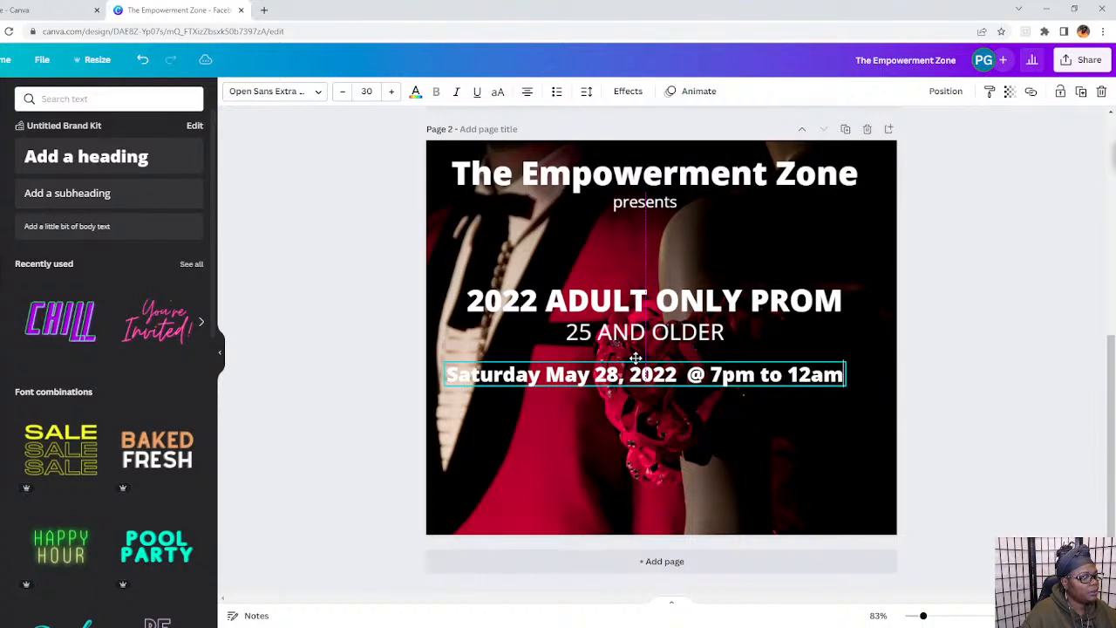
{"action": "left_click", "coordinate": [1021, 306]}
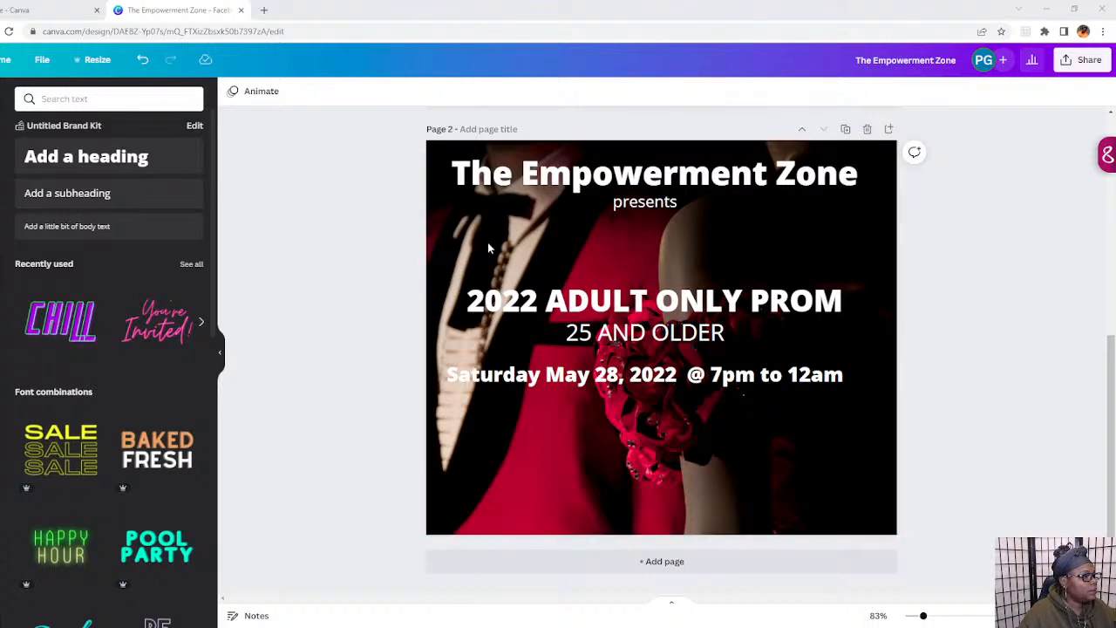
Check the remaining flyer details and add a body text box just beneath the date and time line on page 2.
{"action": "scroll", "coordinate": [582, 298], "scroll_direction": "up", "scroll_amount": 3}
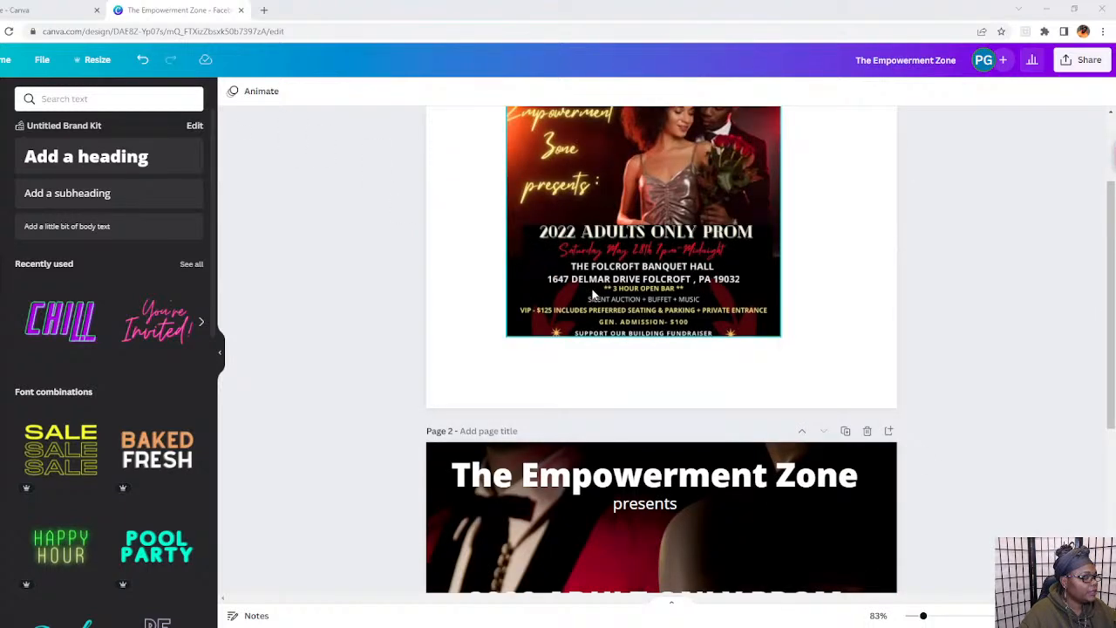
{"action": "scroll", "coordinate": [593, 297], "scroll_direction": "down", "scroll_amount": 2}
{"action": "scroll", "coordinate": [585, 293], "scroll_direction": "down", "scroll_amount": 2}
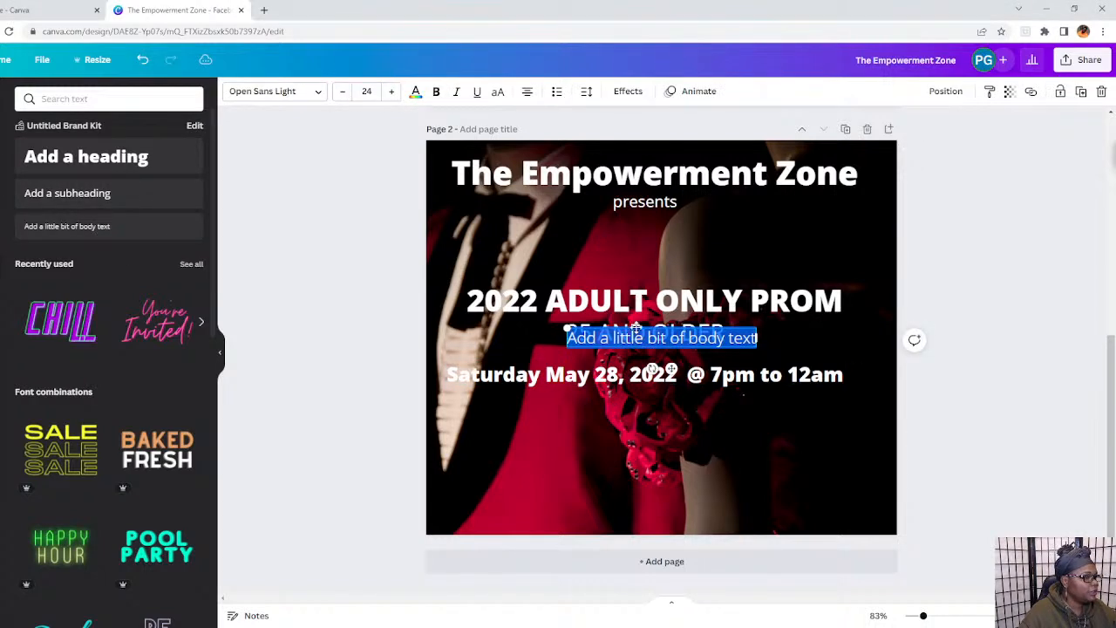
{"action": "left_click_drag", "start_coordinate": [635, 325], "coordinate": [584, 391]}
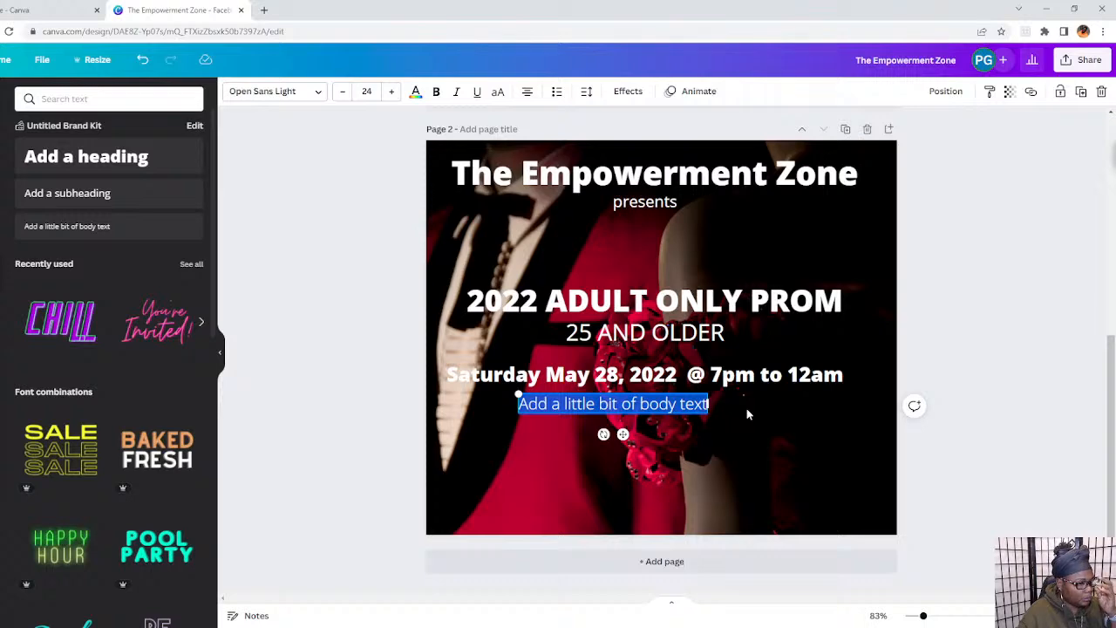
{"action": "scroll", "coordinate": [686, 337], "scroll_direction": "up", "scroll_amount": 3}
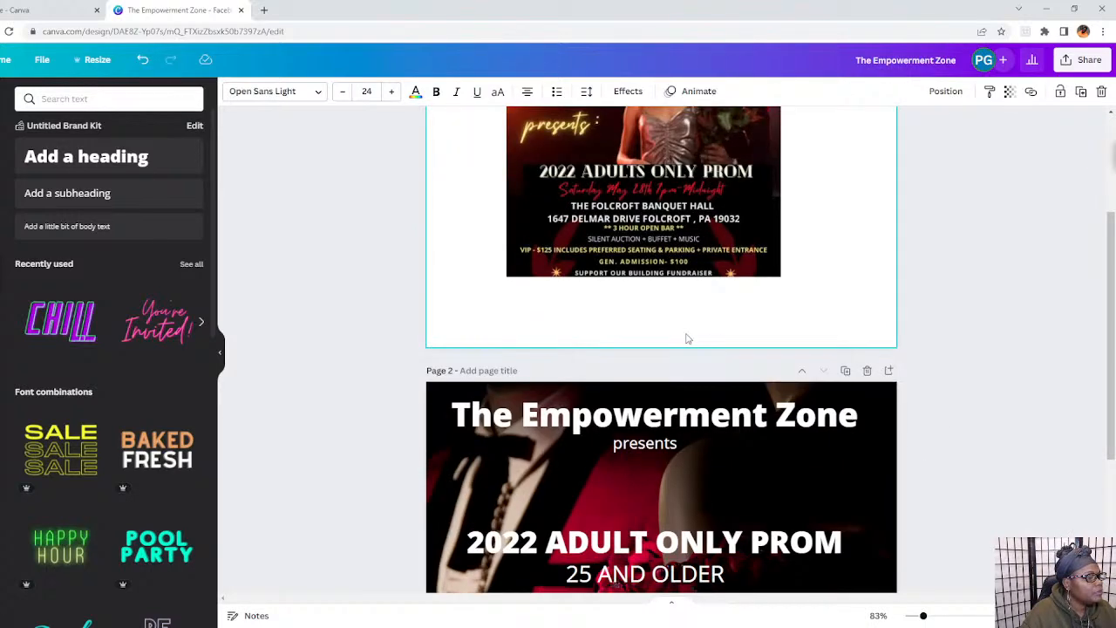
Replace the placeholder in the new body text box beneath the date line with "The Folcroft Banquet Hall".
{"action": "scroll", "coordinate": [686, 337], "scroll_direction": "down", "scroll_amount": 3}
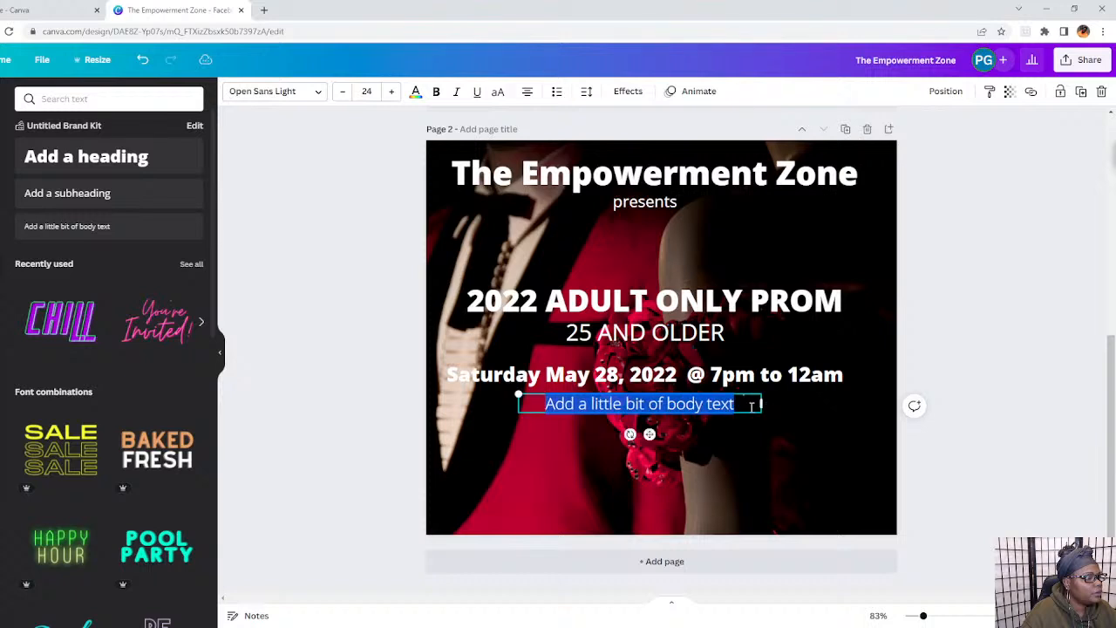
{"action": "left_click_drag", "start_coordinate": [751, 406], "coordinate": [545, 406]}
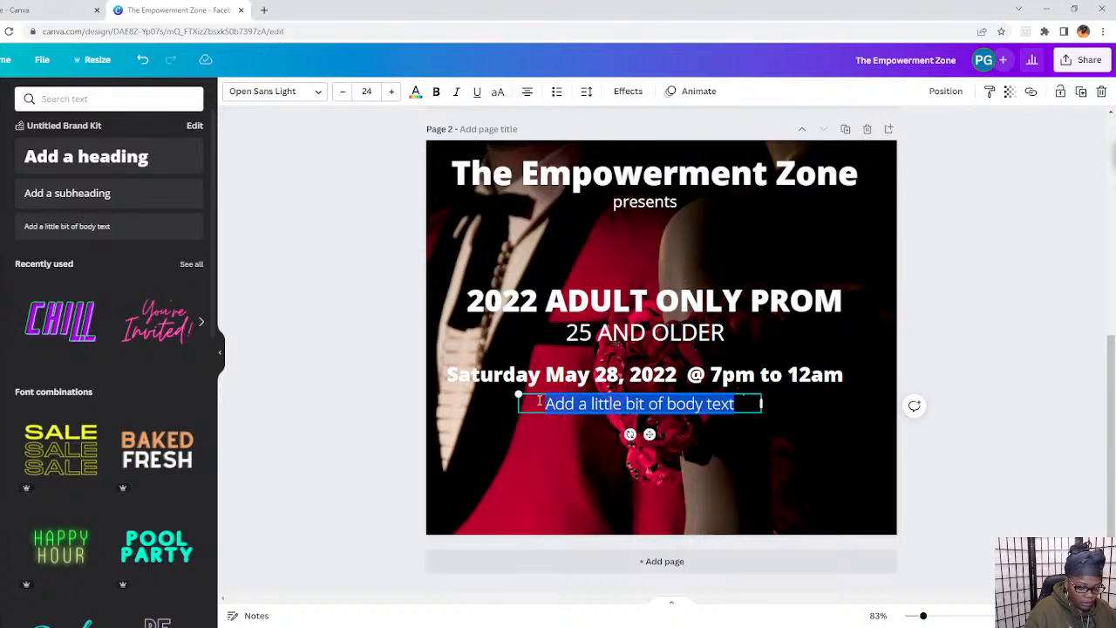
{"action": "key", "text": "BackSpace"}
{"action": "type", "text": "The "}
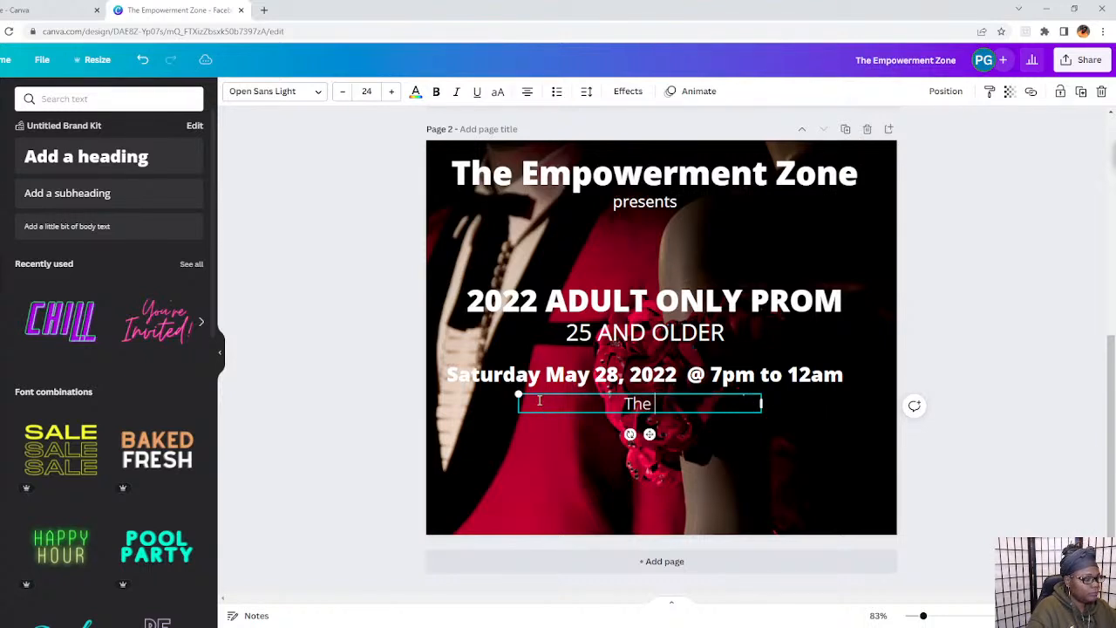
{"action": "type", "text": "Folcro"}
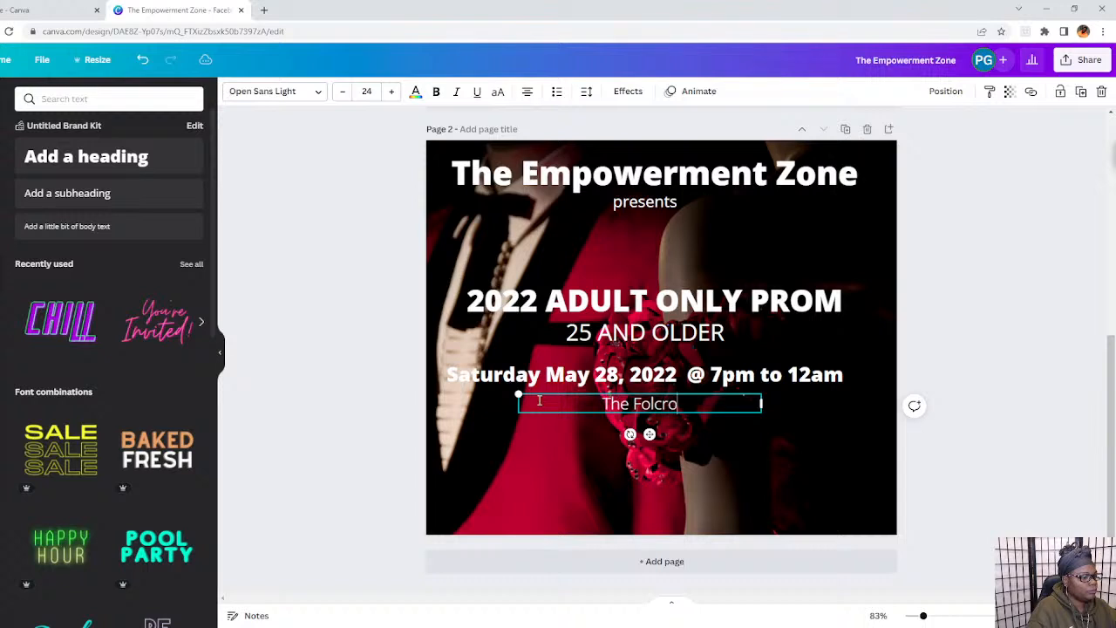
{"action": "type", "text": "ft Ban"}
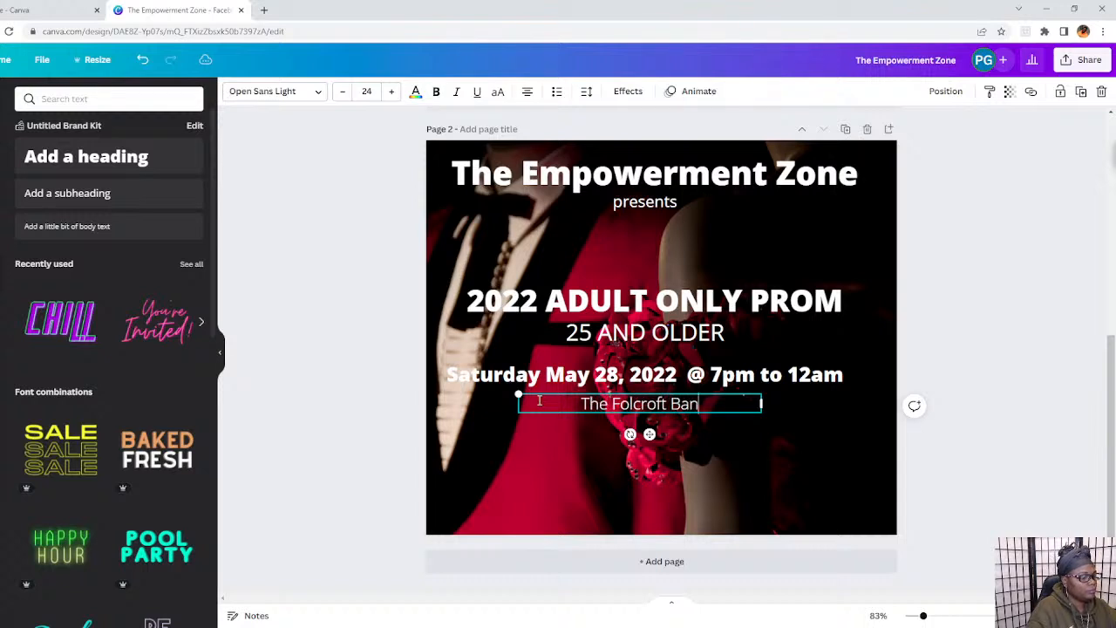
{"action": "type", "text": "quet HALL"}
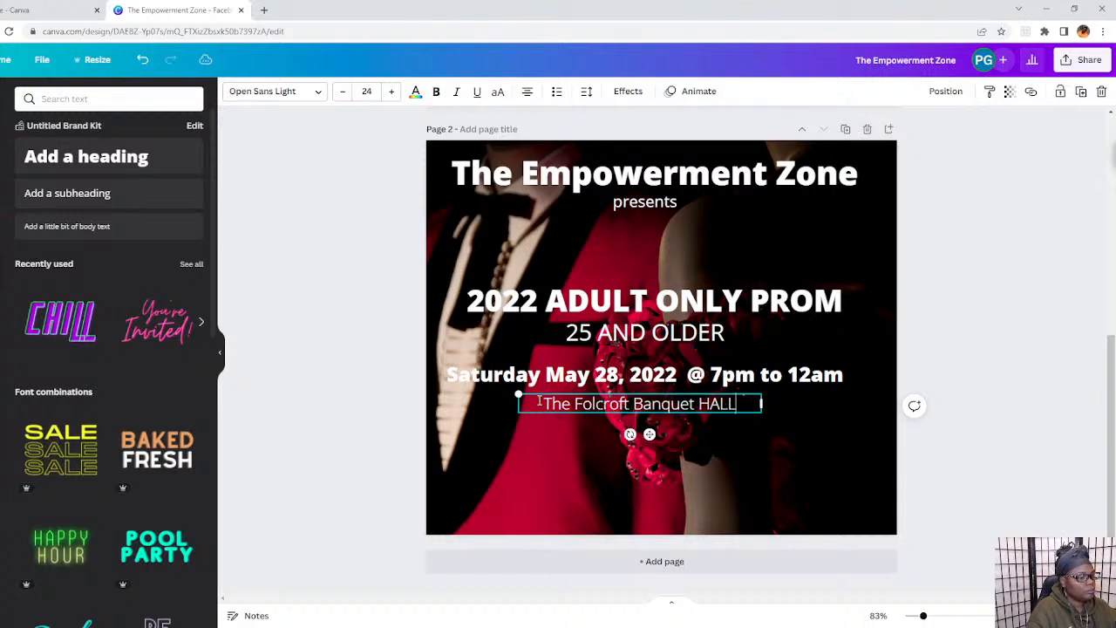
{"action": "key", "text": "BackSpace"}
{"action": "key", "text": "BackSpace"}
{"action": "type", "text": "all"}
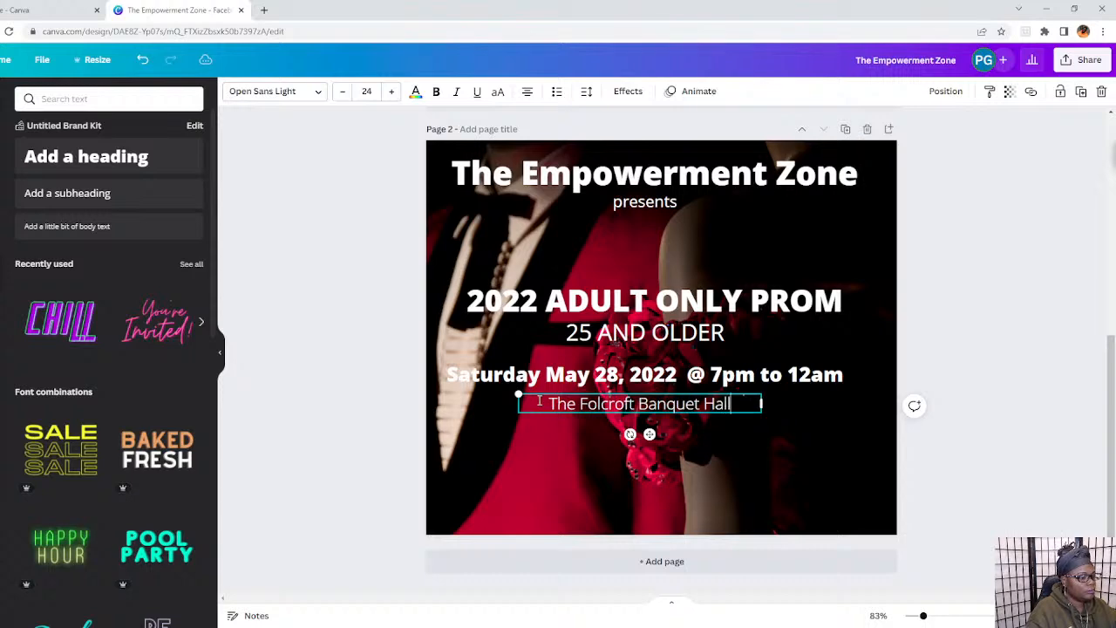
Widen the venue text box and append the venue's street address from the flyer after the hall name.
{"action": "scroll", "coordinate": [630, 357], "scroll_direction": "up", "scroll_amount": 3}
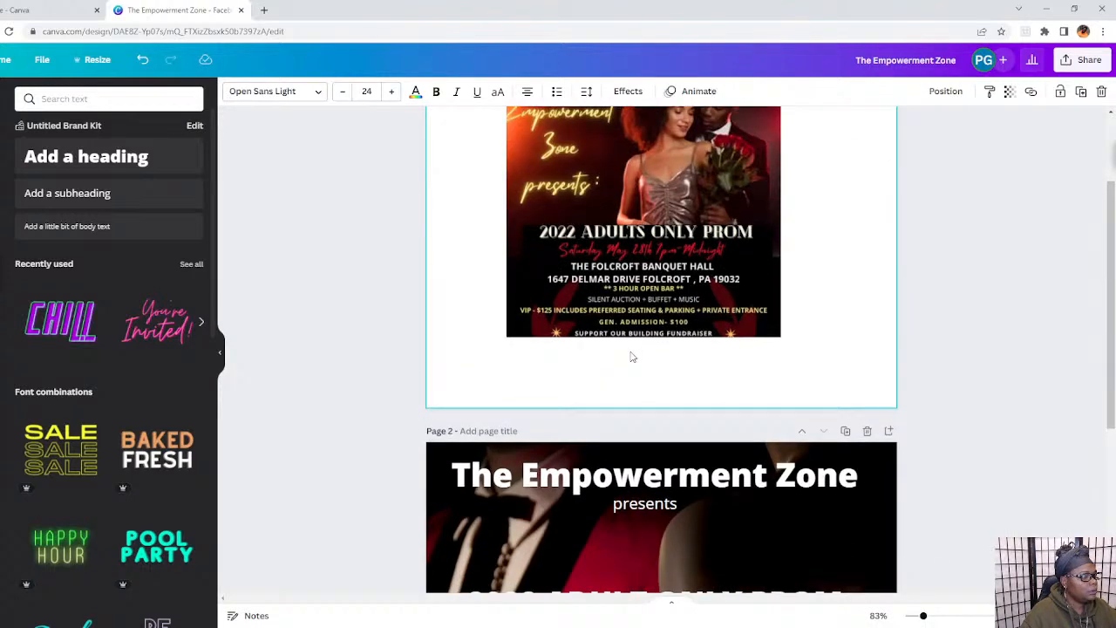
{"action": "scroll", "coordinate": [631, 353], "scroll_direction": "down", "scroll_amount": 3}
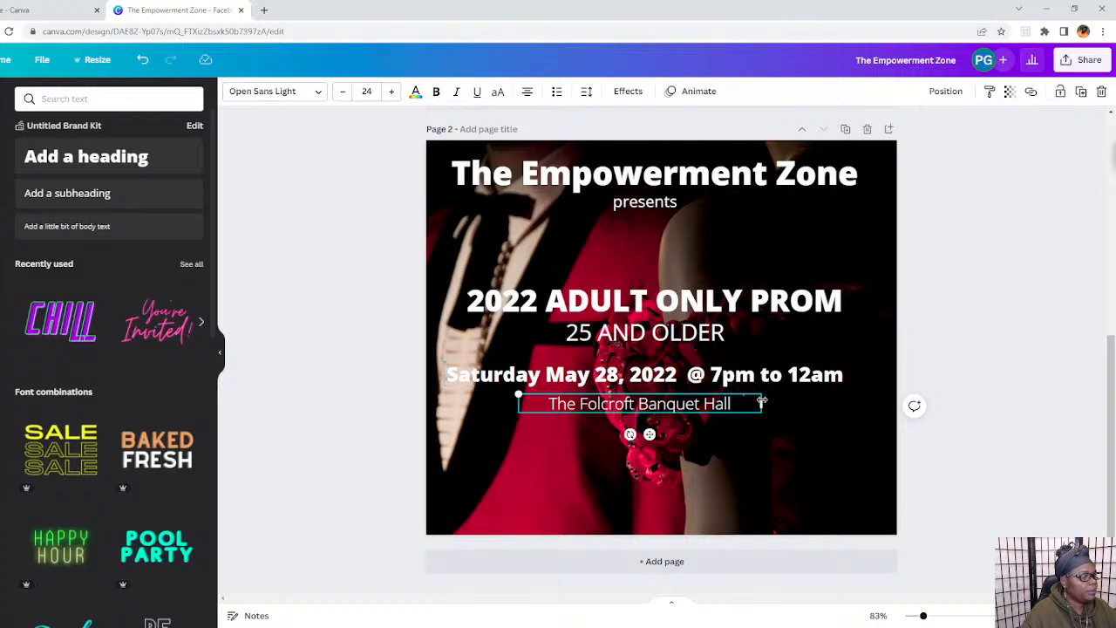
{"action": "left_click_drag", "start_coordinate": [761, 401], "coordinate": [861, 403]}
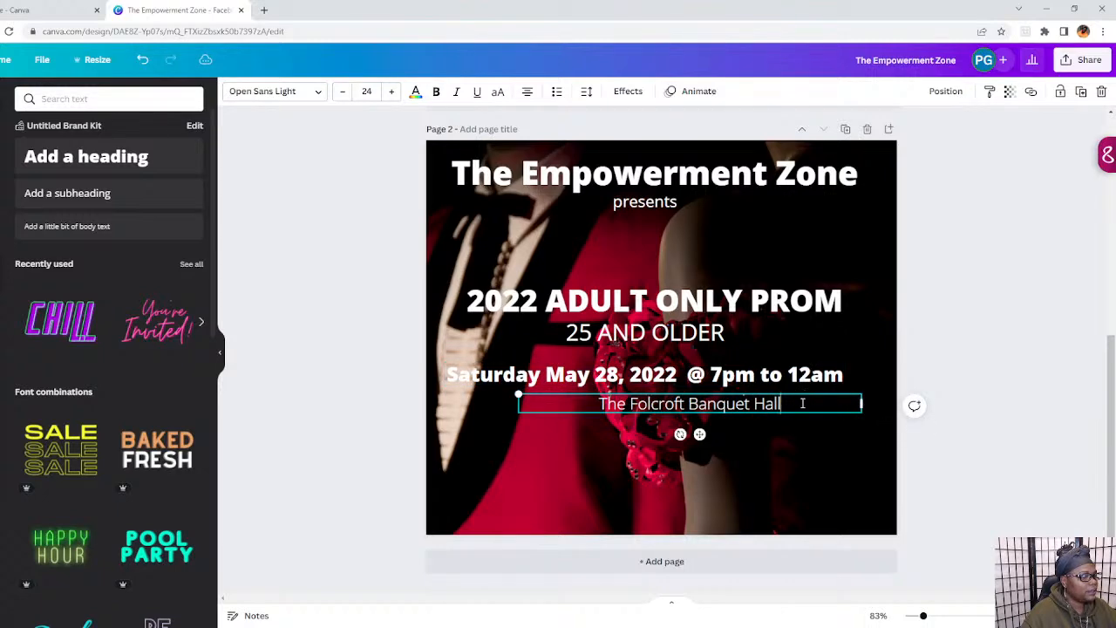
{"action": "type", "text": "16"}
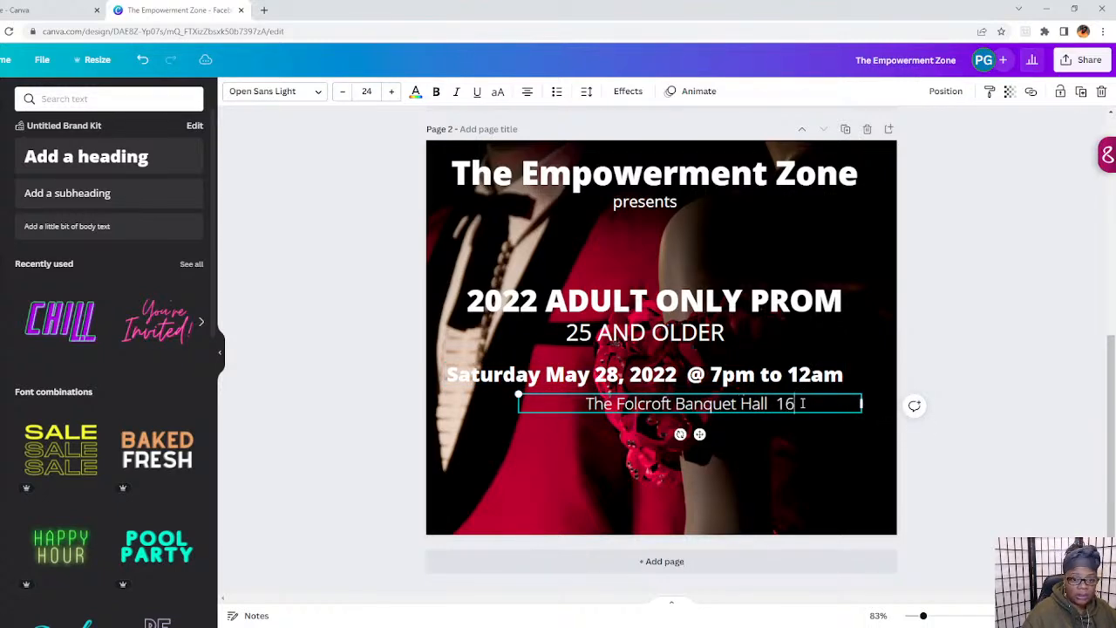
{"action": "scroll", "coordinate": [567, 407], "scroll_direction": "up", "scroll_amount": 3}
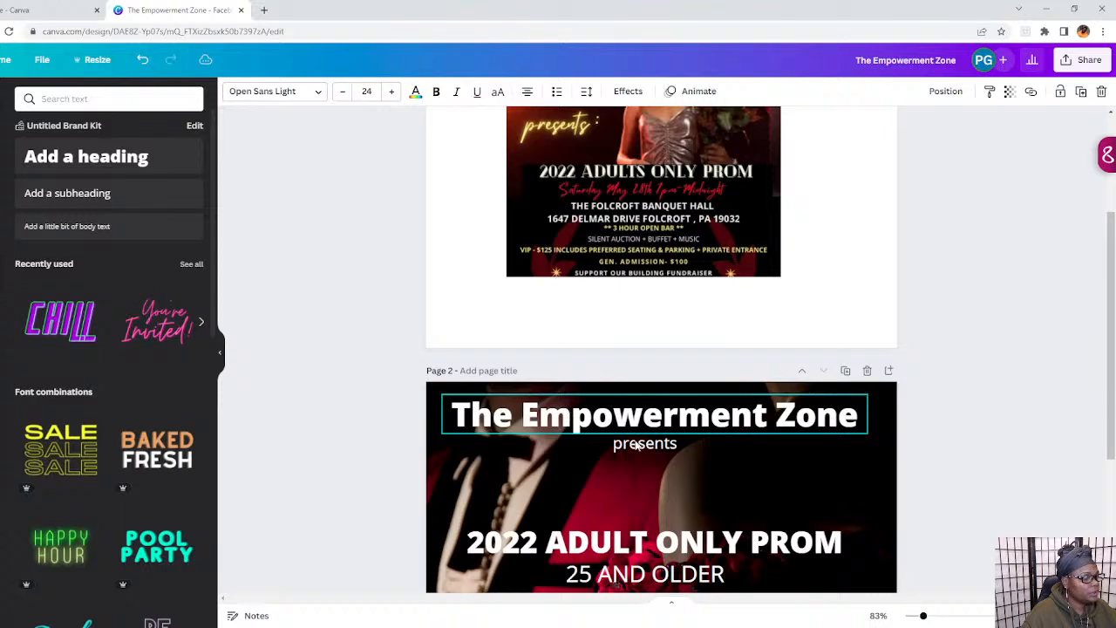
{"action": "scroll", "coordinate": [637, 445], "scroll_direction": "down", "scroll_amount": 3}
{"action": "type", "text": "47"}
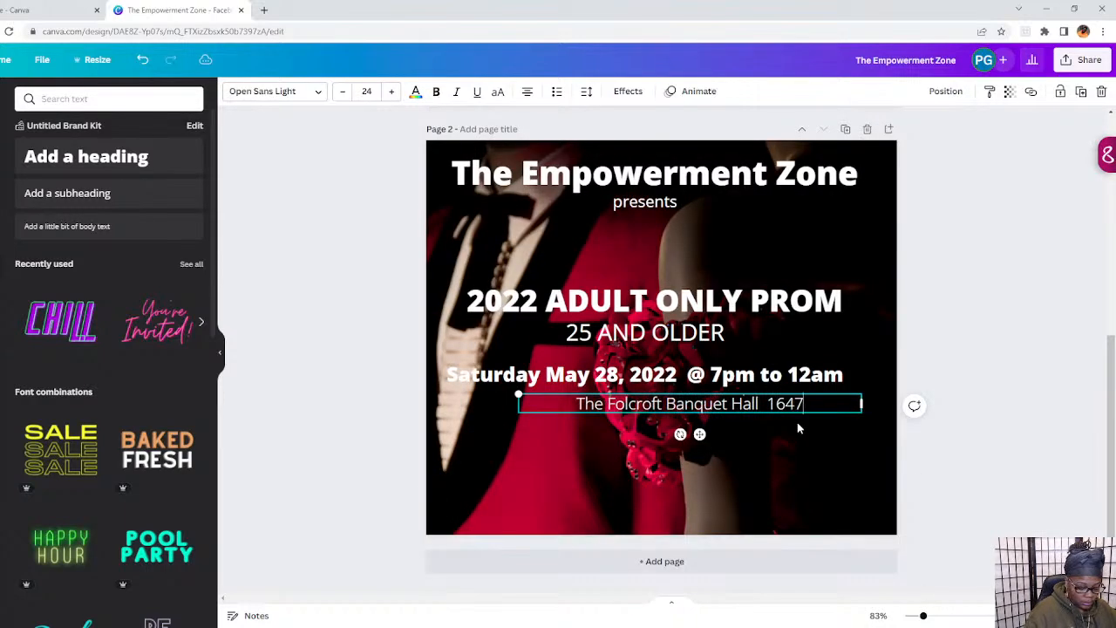
{"action": "type", "text": " Delmar"}
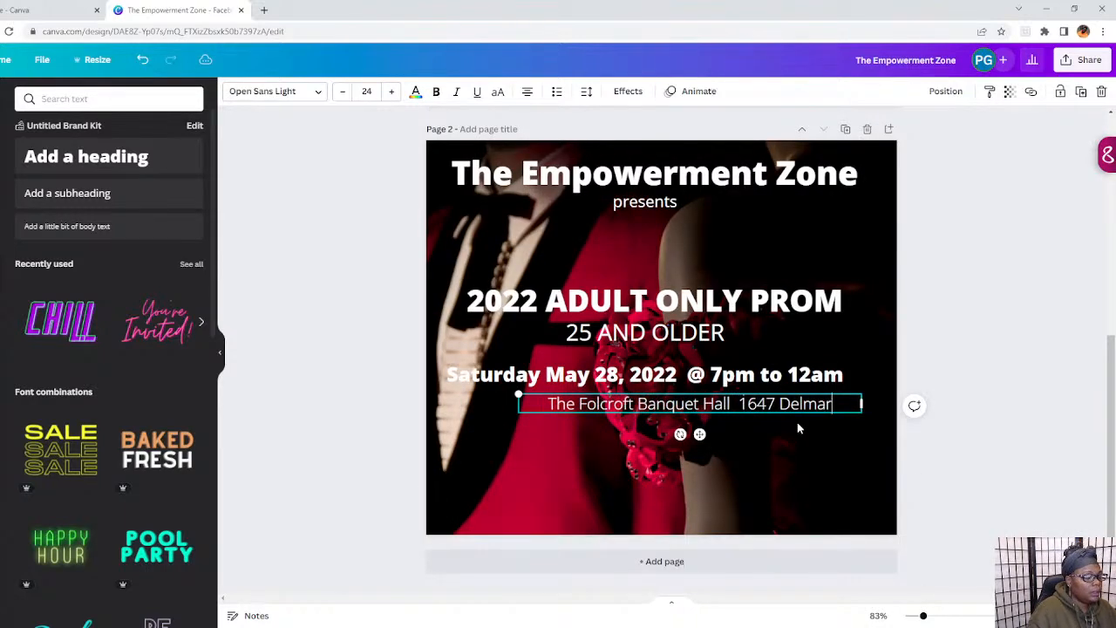
{"action": "scroll", "coordinate": [684, 390], "scroll_direction": "up", "scroll_amount": 5}
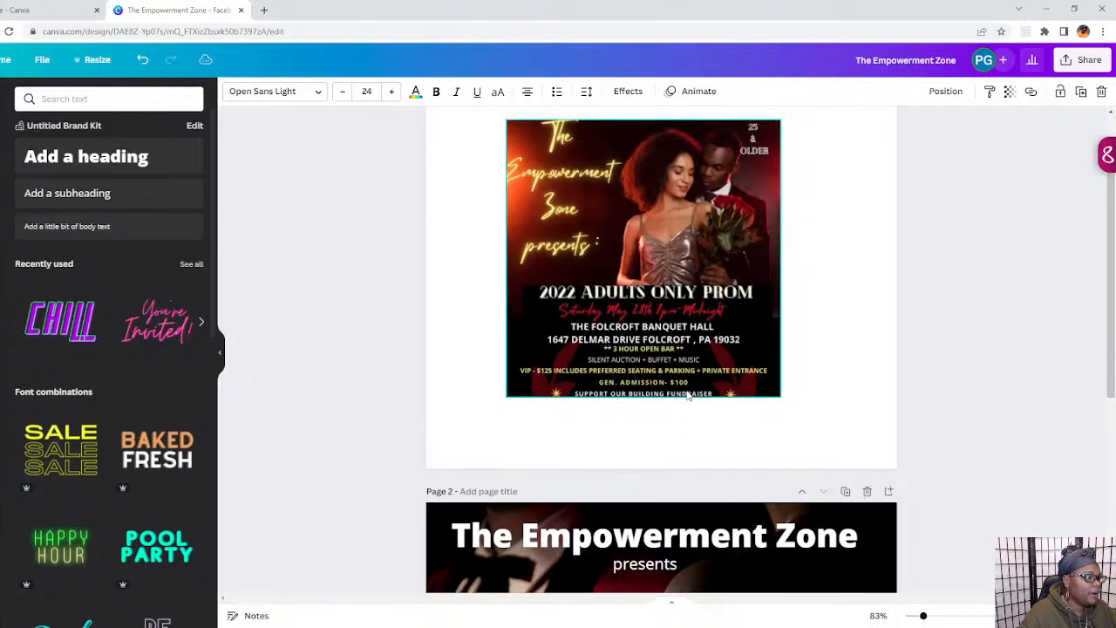
{"action": "scroll", "coordinate": [688, 395], "scroll_direction": "down", "scroll_amount": 4}
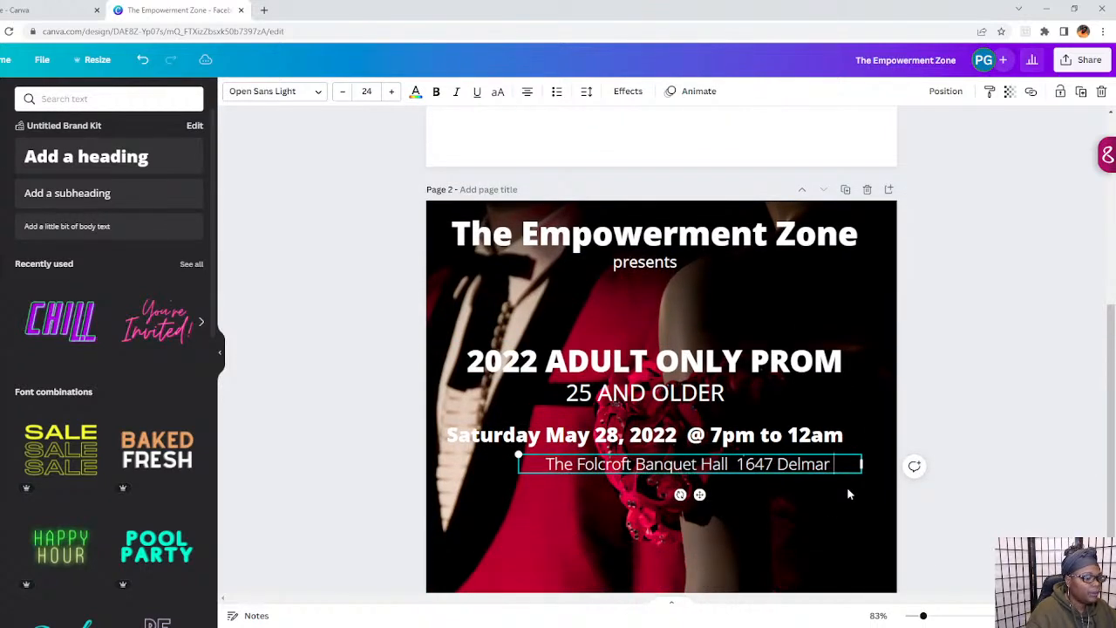
{"action": "type", "text": "Drive"}
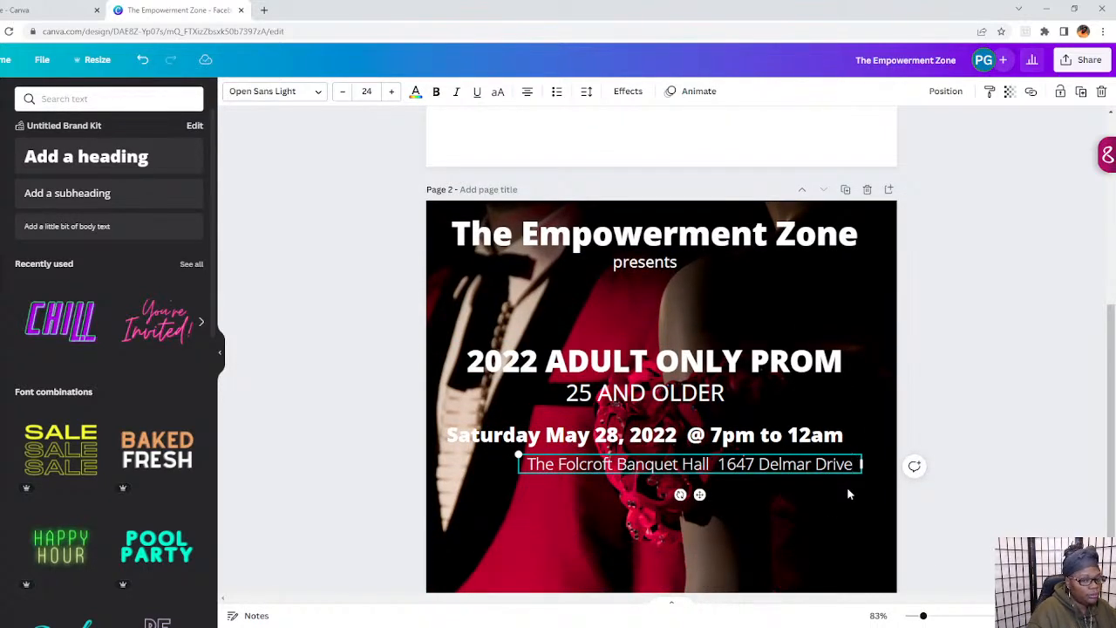
Complete the venue line with the city, state and ZIP code given on the flyer.
{"action": "scroll", "coordinate": [686, 456], "scroll_direction": "up", "scroll_amount": 2}
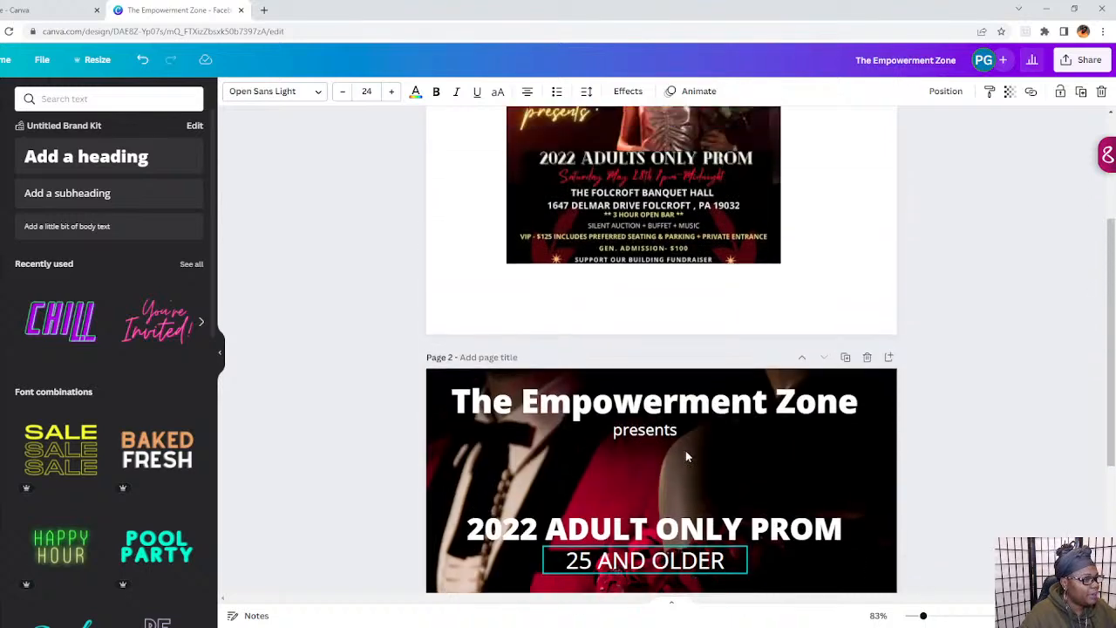
{"action": "scroll", "coordinate": [685, 456], "scroll_direction": "up", "scroll_amount": 1}
{"action": "scroll", "coordinate": [872, 502], "scroll_direction": "down", "scroll_amount": 3}
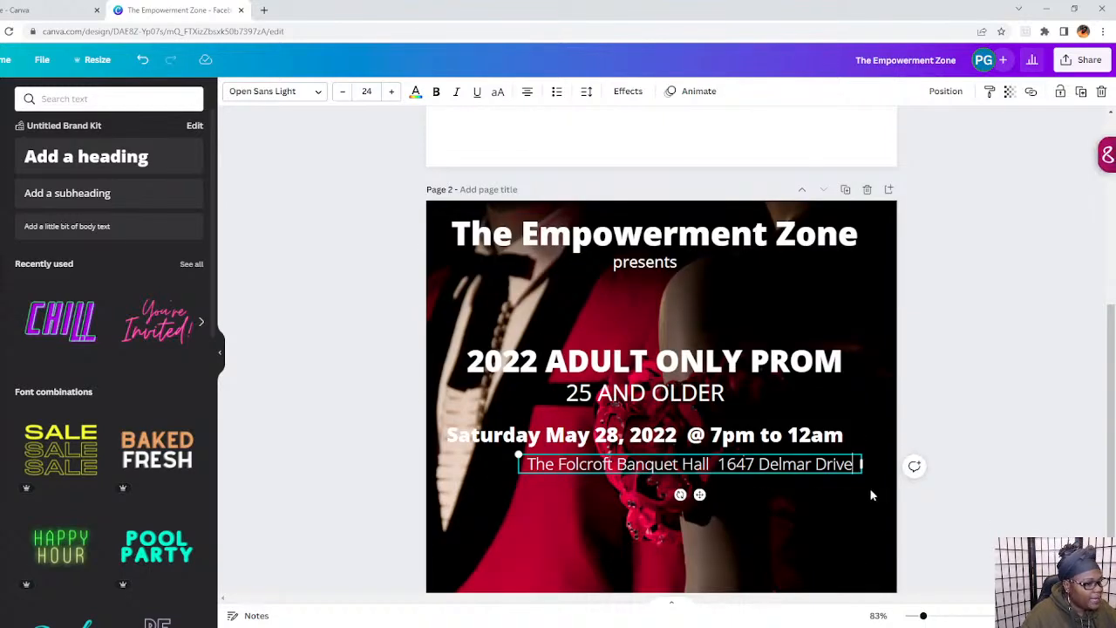
{"action": "type", "text": "Folc"}
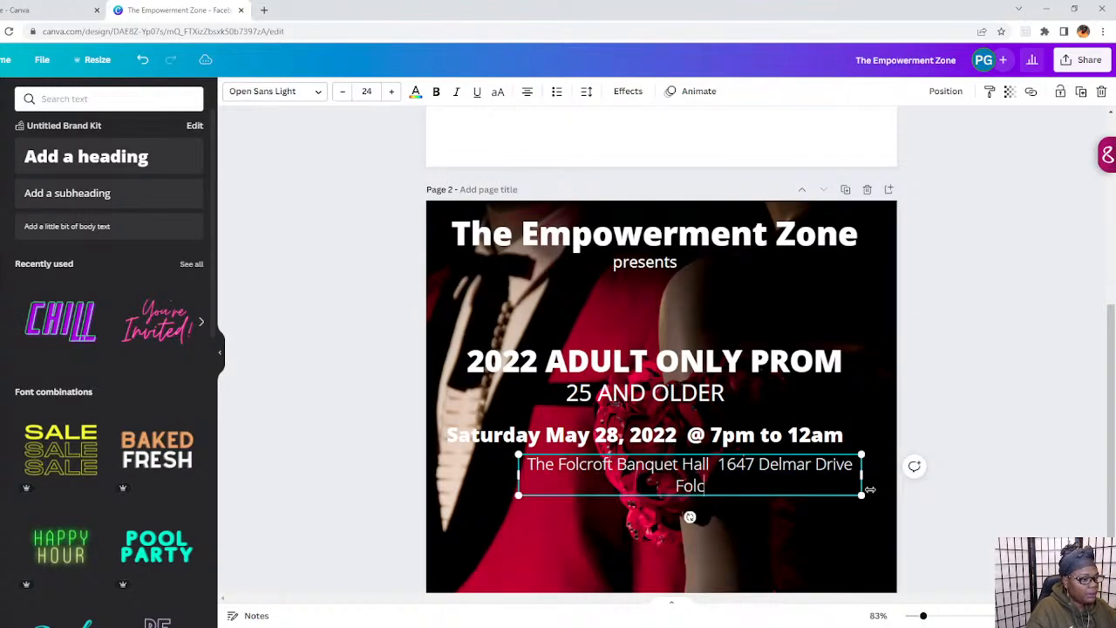
{"action": "type", "text": "oft"}
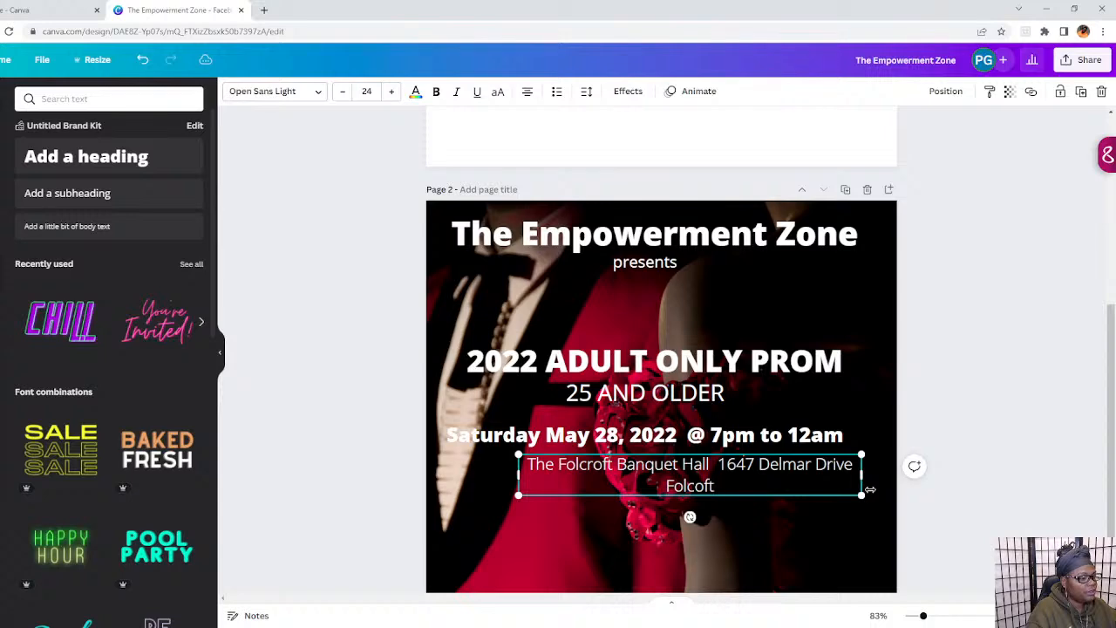
{"action": "type", "text": ", PA"}
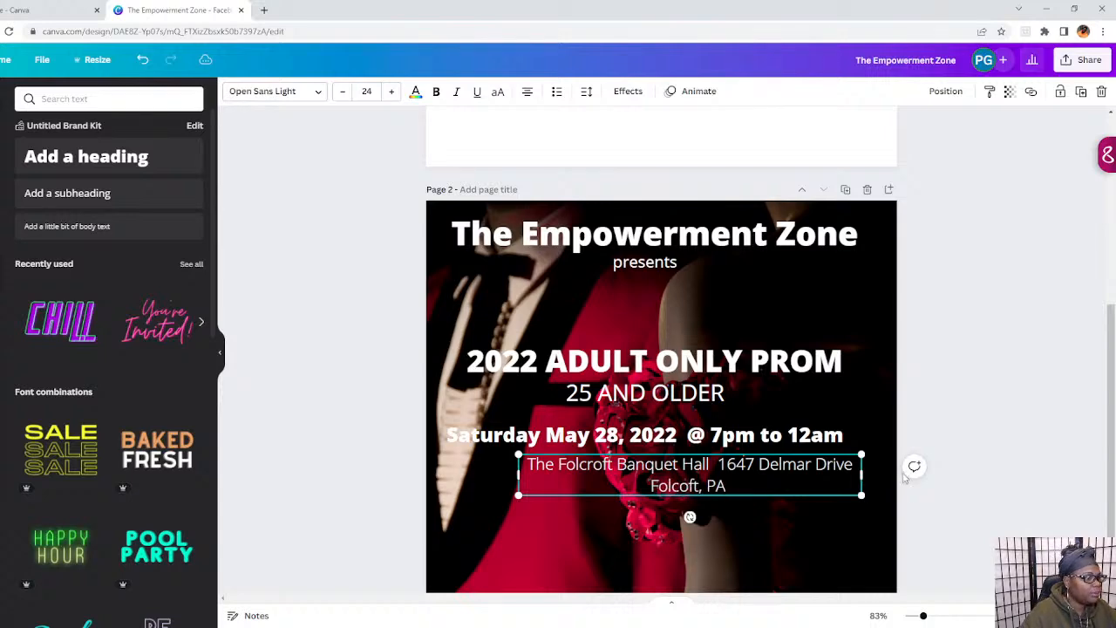
{"action": "scroll", "coordinate": [791, 392], "scroll_direction": "up", "scroll_amount": 3}
{"action": "scroll", "coordinate": [792, 391], "scroll_direction": "down", "scroll_amount": 2}
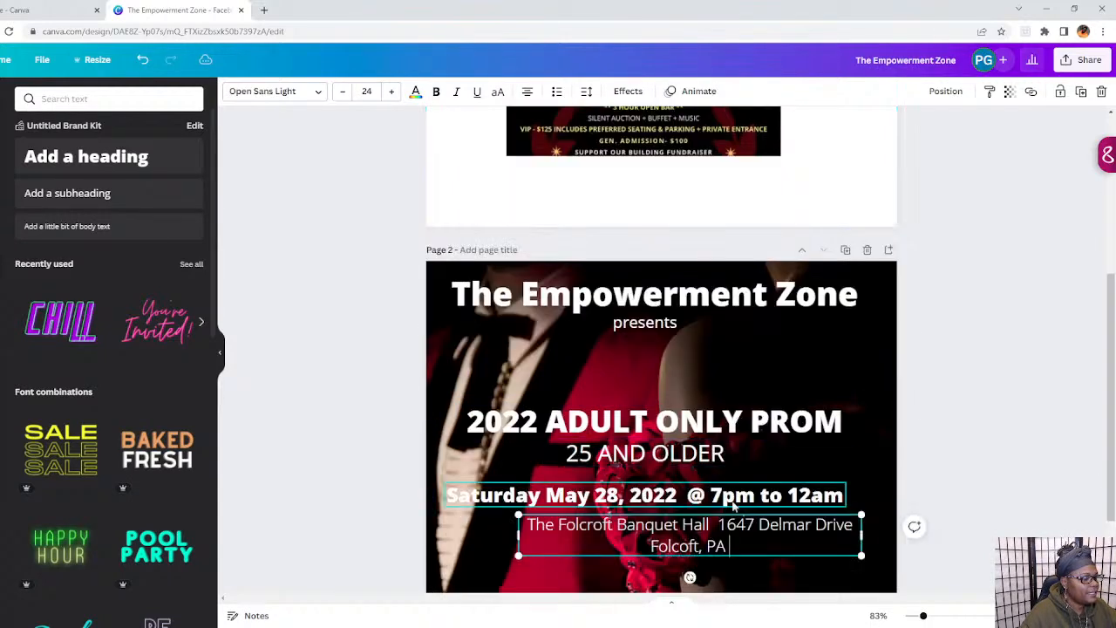
{"action": "type", "text": "19032"}
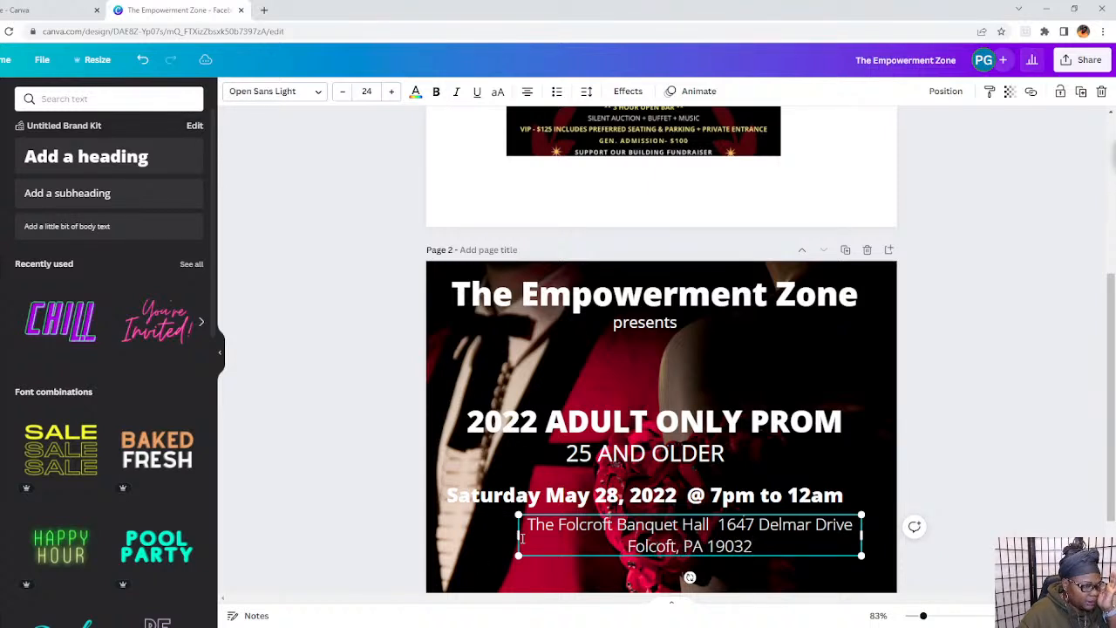
Widen the venue box on both sides to fit one line, then scale its text down to about size 18.3 beneath the date line.
{"action": "left_click_drag", "start_coordinate": [649, 546], "coordinate": [414, 533]}
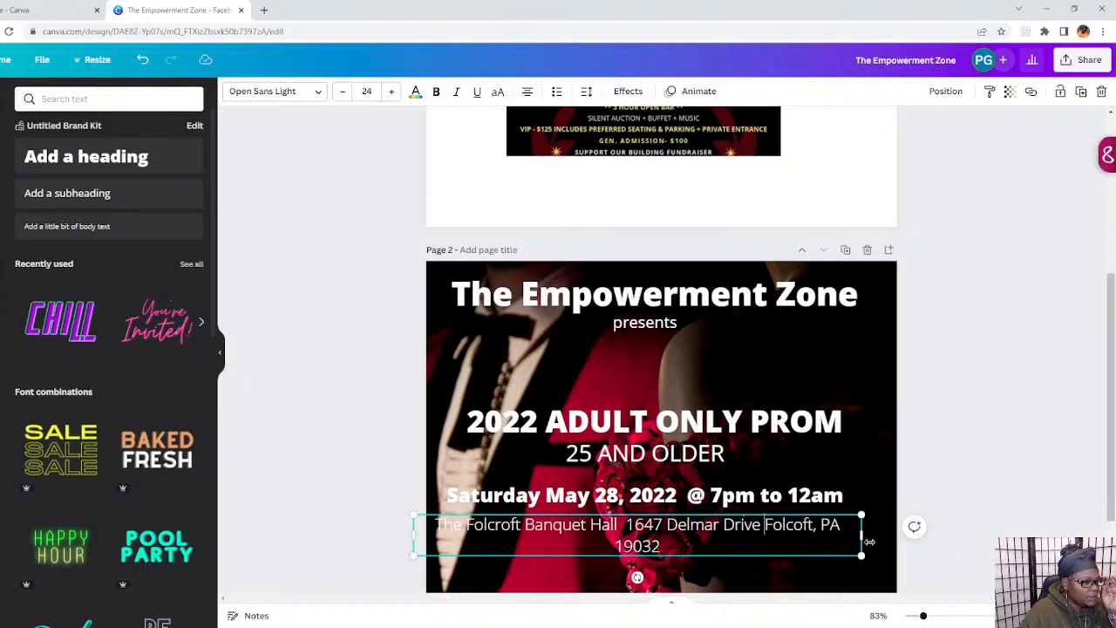
{"action": "left_click", "coordinate": [863, 535], "text": "shift"}
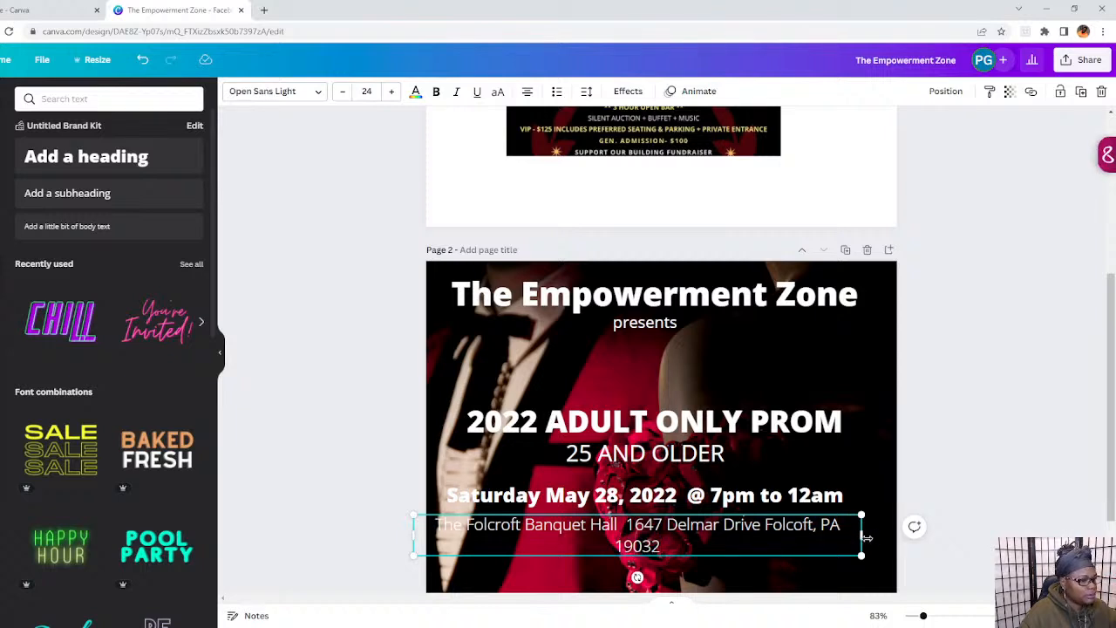
{"action": "left_click_drag", "start_coordinate": [862, 534], "coordinate": [900, 535]}
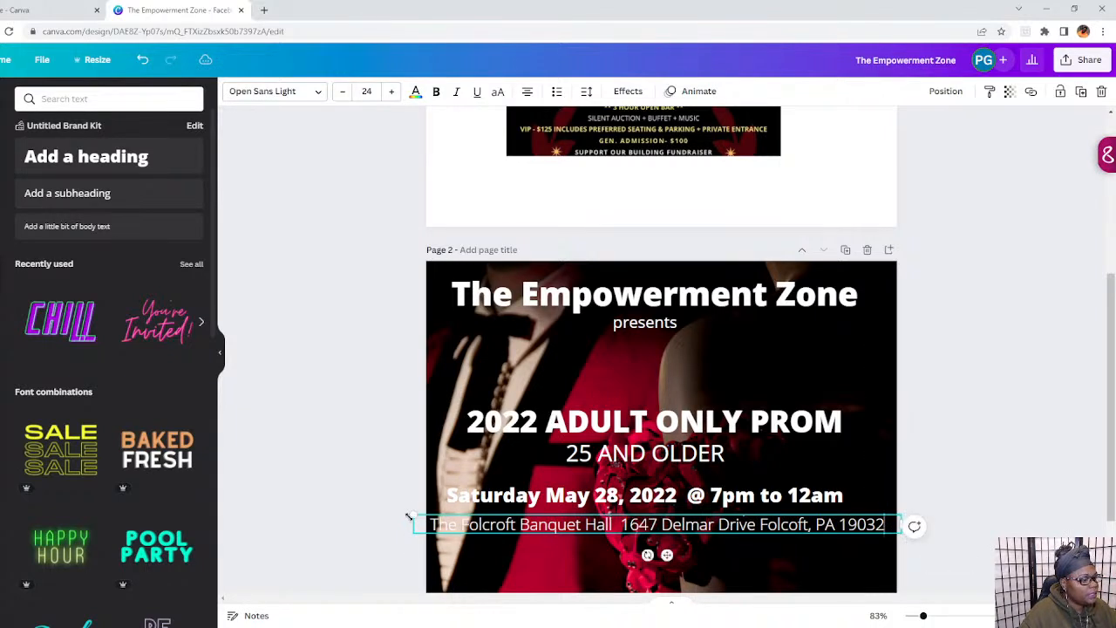
{"action": "left_click_drag", "start_coordinate": [412, 514], "coordinate": [529, 520]}
{"action": "left_click_drag", "start_coordinate": [683, 518], "coordinate": [622, 513]}
Enlarge the date and time line to about font size 35 so it spans nearly the full page width.
{"action": "left_click", "coordinate": [645, 495]}
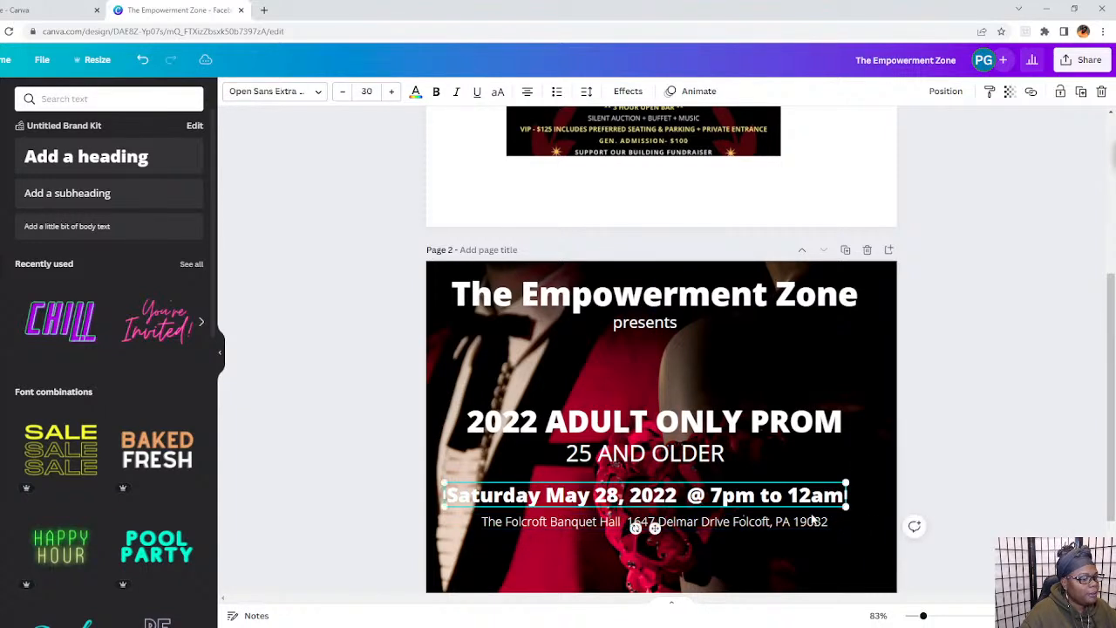
{"action": "left_click_drag", "start_coordinate": [853, 479], "coordinate": [889, 478]}
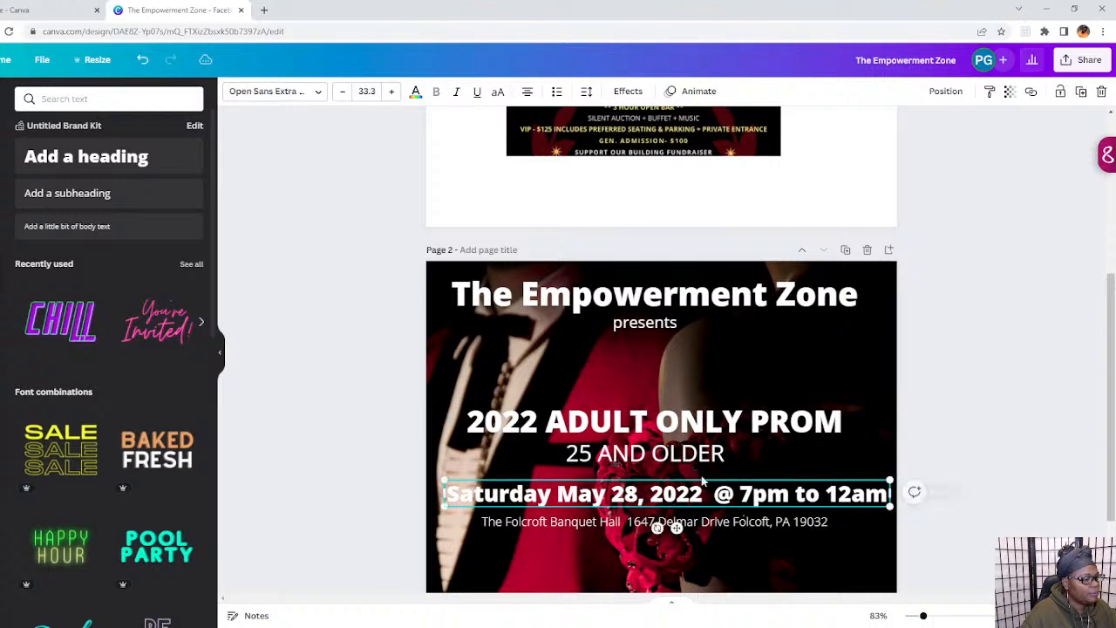
{"action": "left_click_drag", "start_coordinate": [443, 482], "coordinate": [423, 478]}
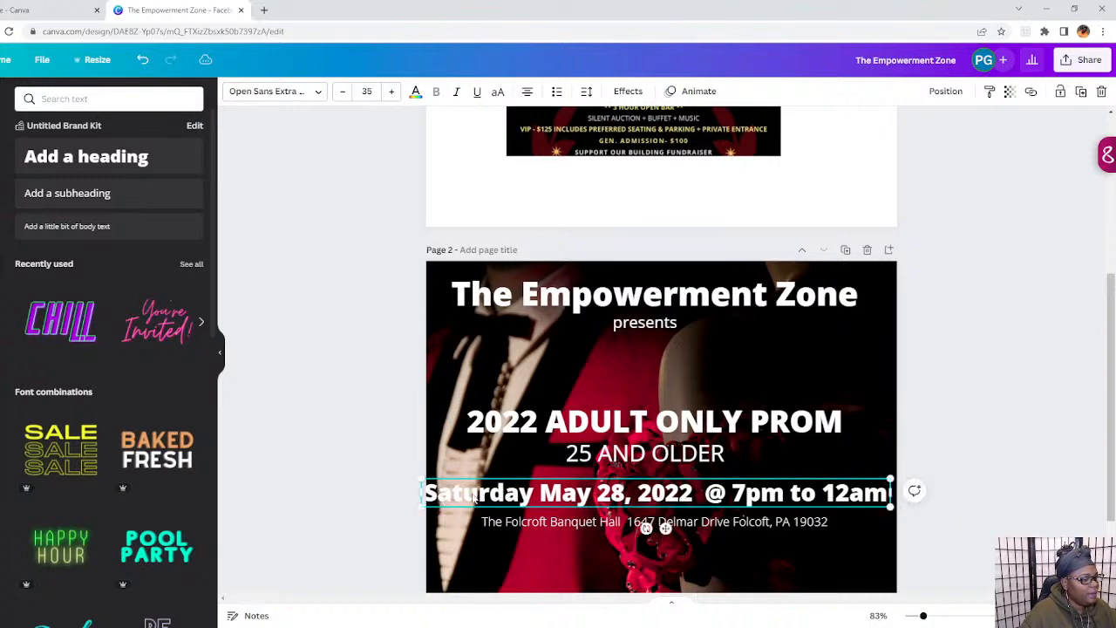
Add a subheading text box on page 2 and place it a little below the venue address line.
{"action": "left_click", "coordinate": [613, 524]}
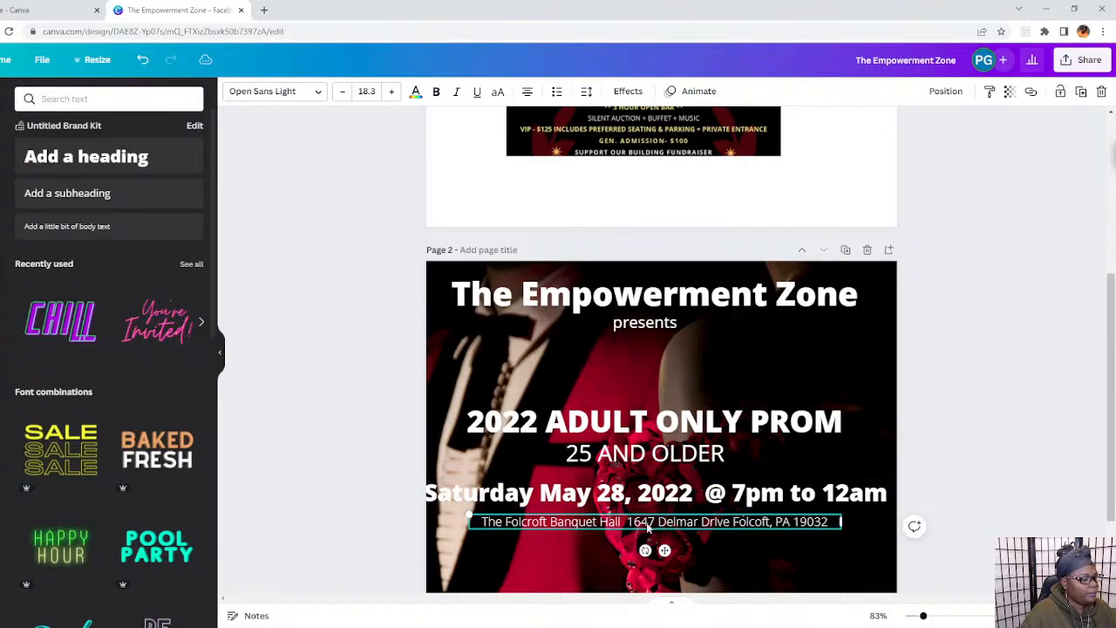
{"action": "scroll", "coordinate": [837, 436], "scroll_direction": "down", "scroll_amount": 2}
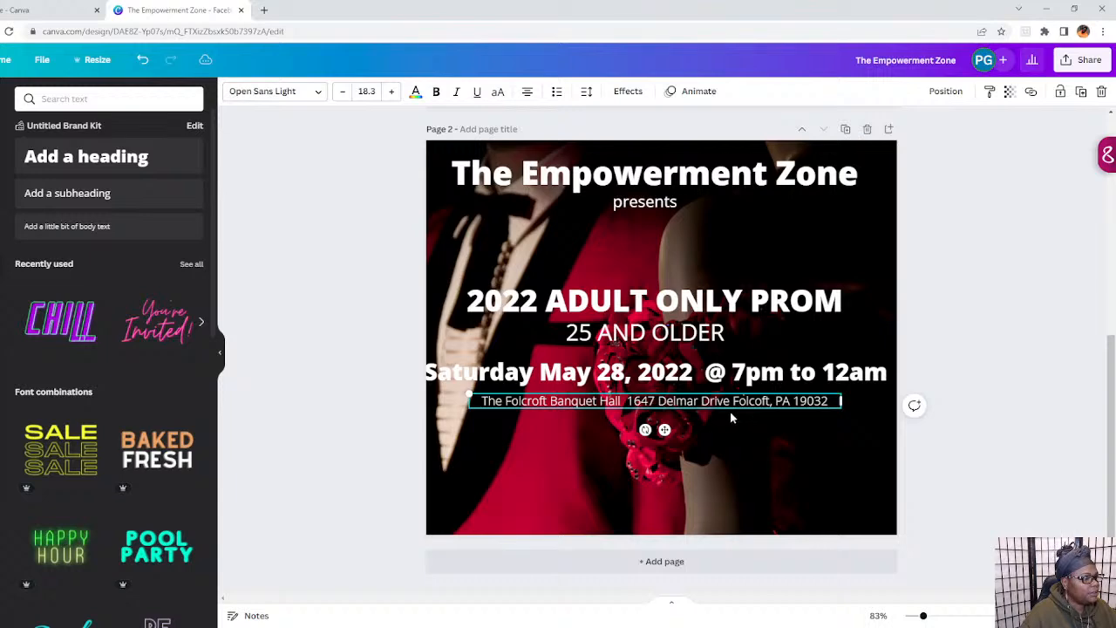
{"action": "scroll", "coordinate": [707, 439], "scroll_direction": "up", "scroll_amount": 4}
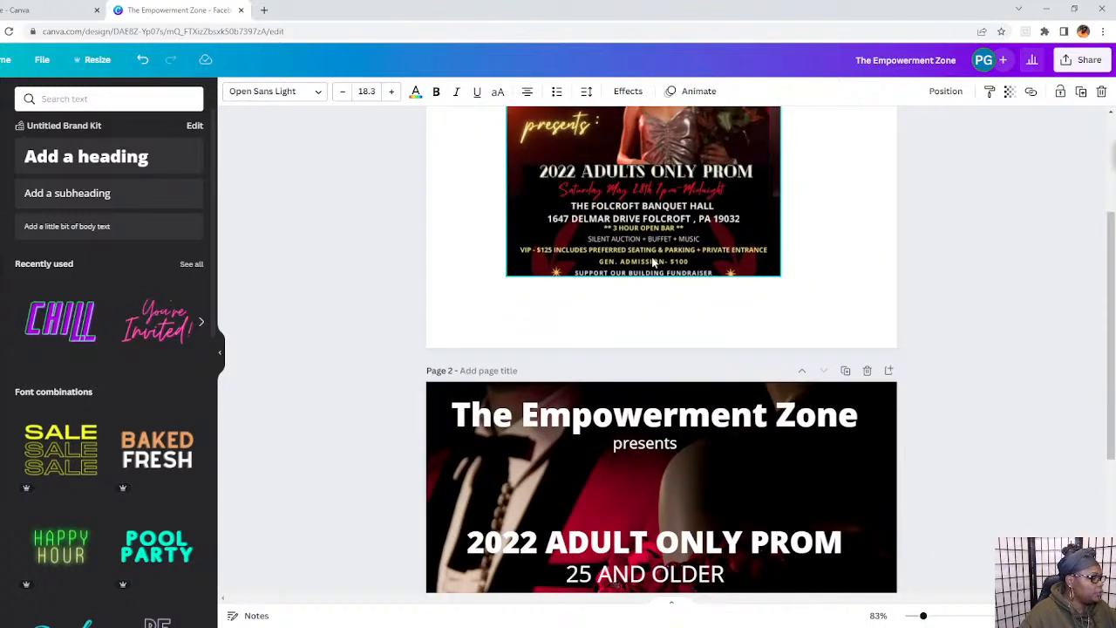
{"action": "scroll", "coordinate": [685, 585], "scroll_direction": "down", "scroll_amount": 4}
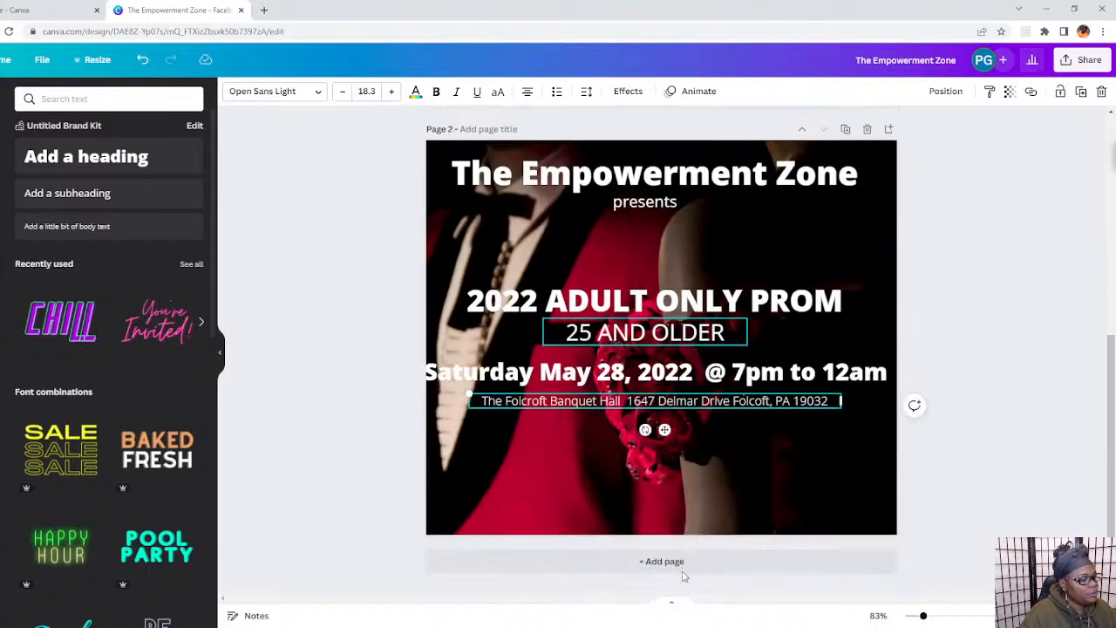
{"action": "scroll", "coordinate": [685, 576], "scroll_direction": "up", "scroll_amount": 5}
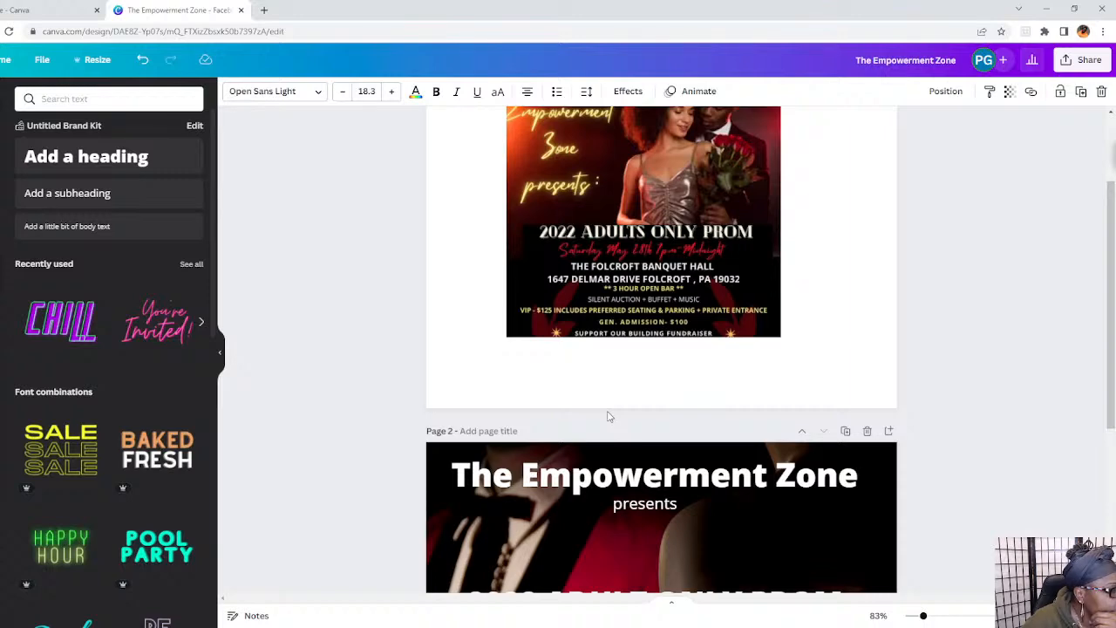
{"action": "scroll", "coordinate": [609, 417], "scroll_direction": "down", "scroll_amount": 5}
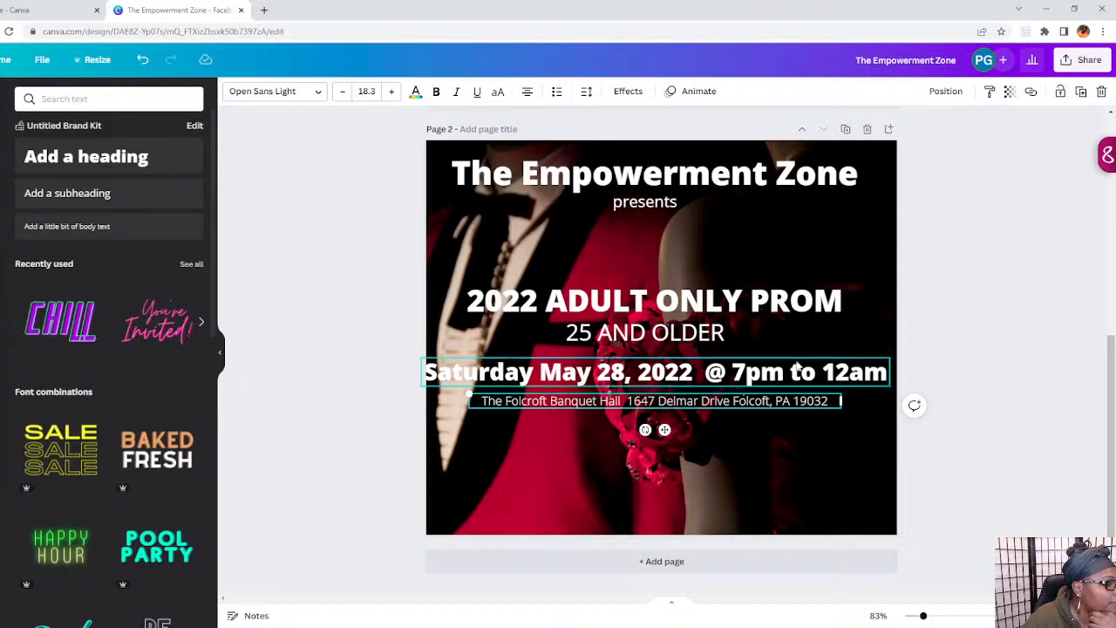
{"action": "left_click", "coordinate": [145, 208]}
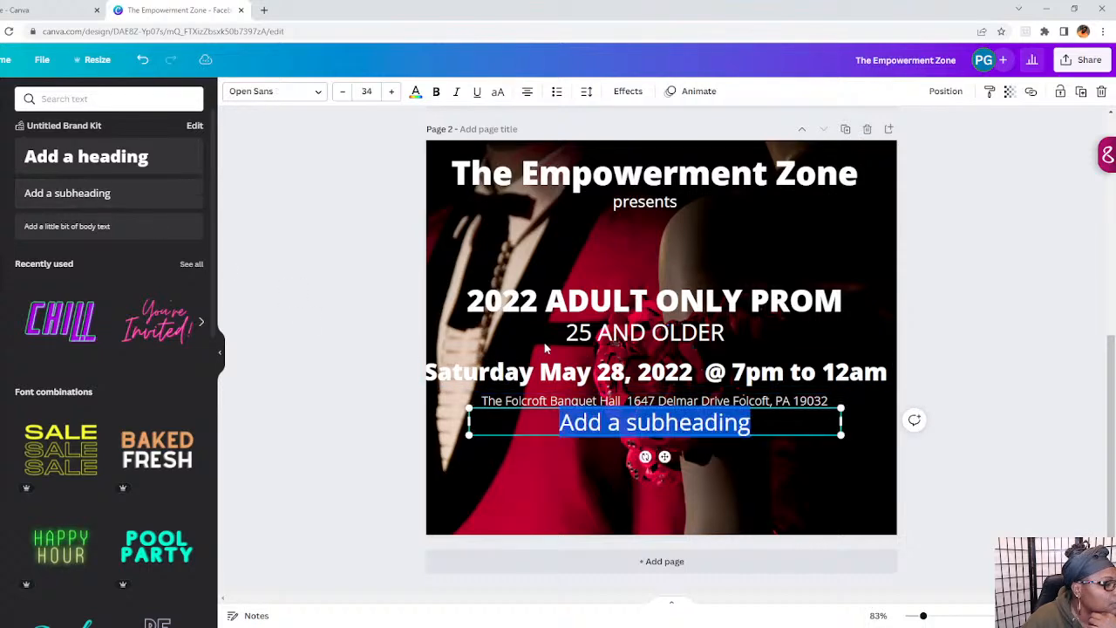
{"action": "left_click_drag", "start_coordinate": [565, 405], "coordinate": [552, 430]}
Replace the new subheading's placeholder text with the VIP ticket price from the flyer, "VIP-$125".
{"action": "scroll", "coordinate": [676, 329], "scroll_direction": "up", "scroll_amount": 5}
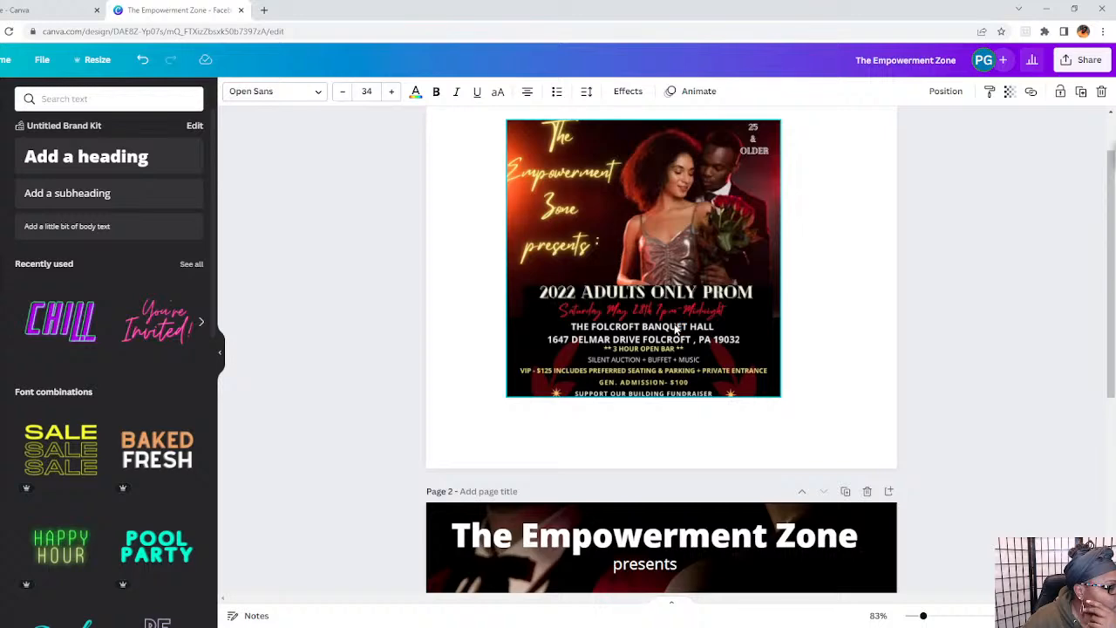
{"action": "scroll", "coordinate": [676, 329], "scroll_direction": "down", "scroll_amount": 4}
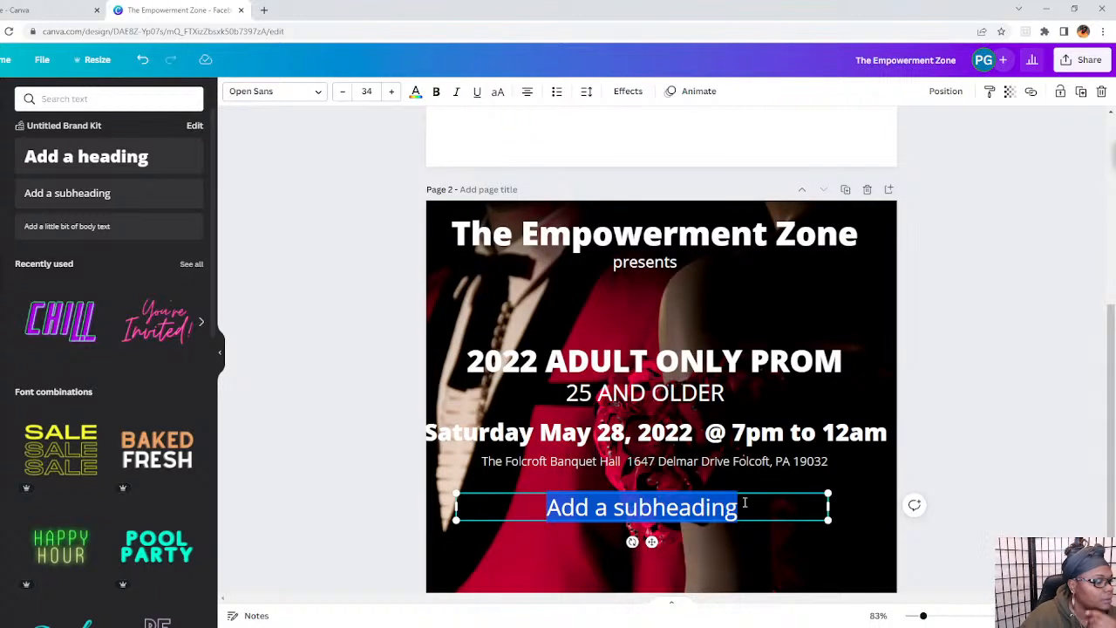
{"action": "left_click", "coordinate": [740, 506]}
{"action": "left_click_drag", "start_coordinate": [739, 506], "coordinate": [526, 479]}
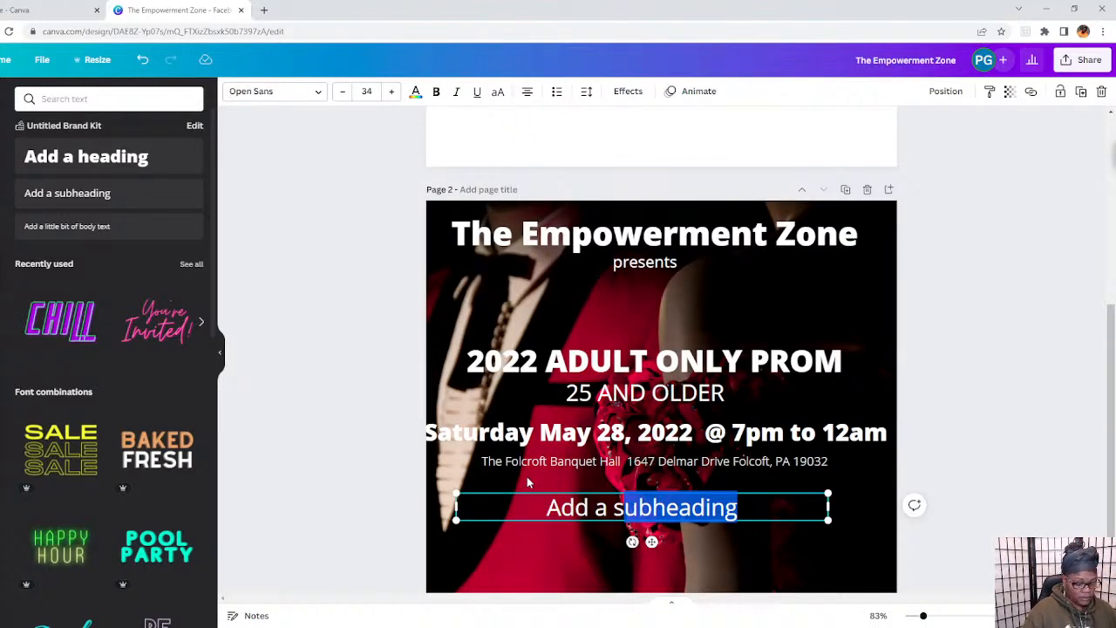
{"action": "key", "text": "BackSpace"}
{"action": "key", "text": "BackSpace"}
{"action": "key", "text": "BackSpace"}
{"action": "key", "text": "BackSpace"}
{"action": "key", "text": "BackSpace"}
{"action": "key", "text": "BackSpace"}
{"action": "key", "text": "BackSpace"}
{"action": "key", "text": "BackSpace"}
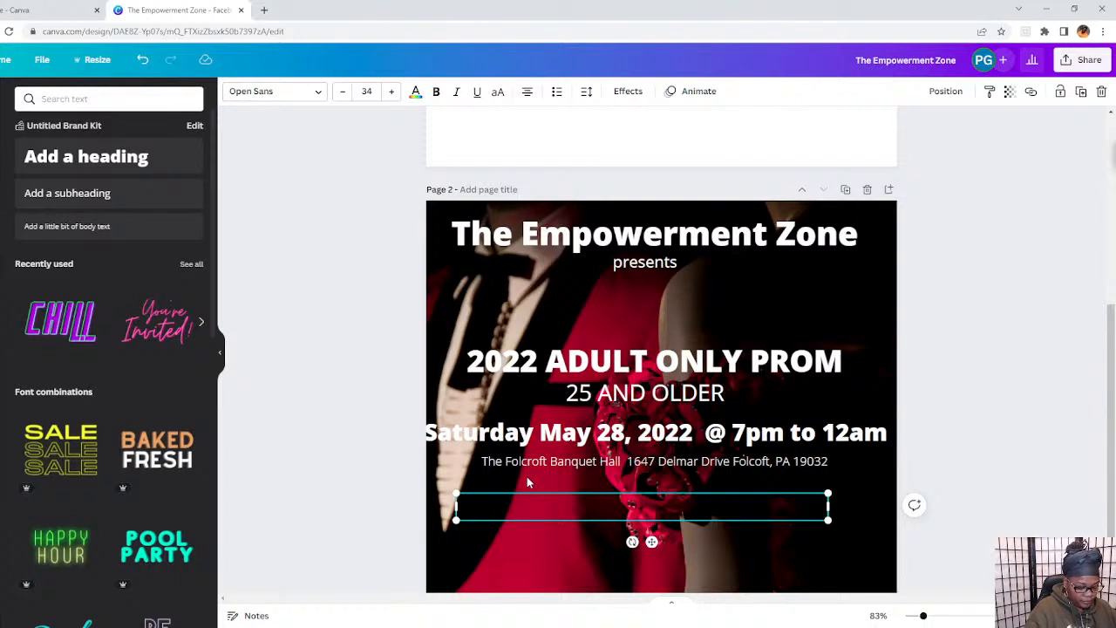
{"action": "type", "text": "vi"}
{"action": "key", "text": "BackSpace"}
{"action": "key", "text": "BackSpace"}
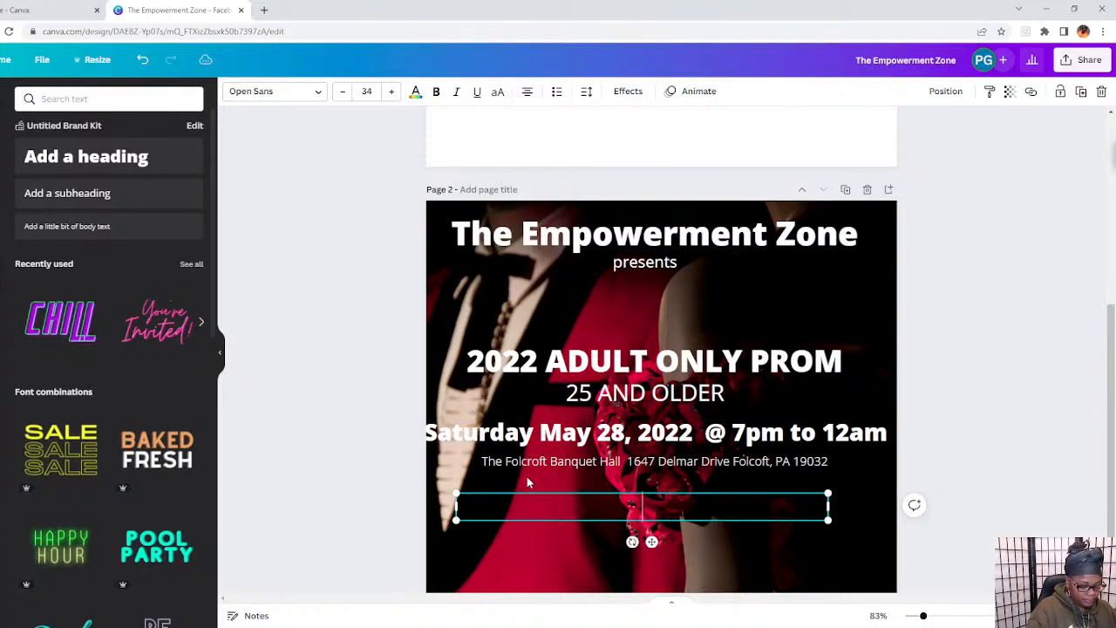
{"action": "type", "text": "VIP-"}
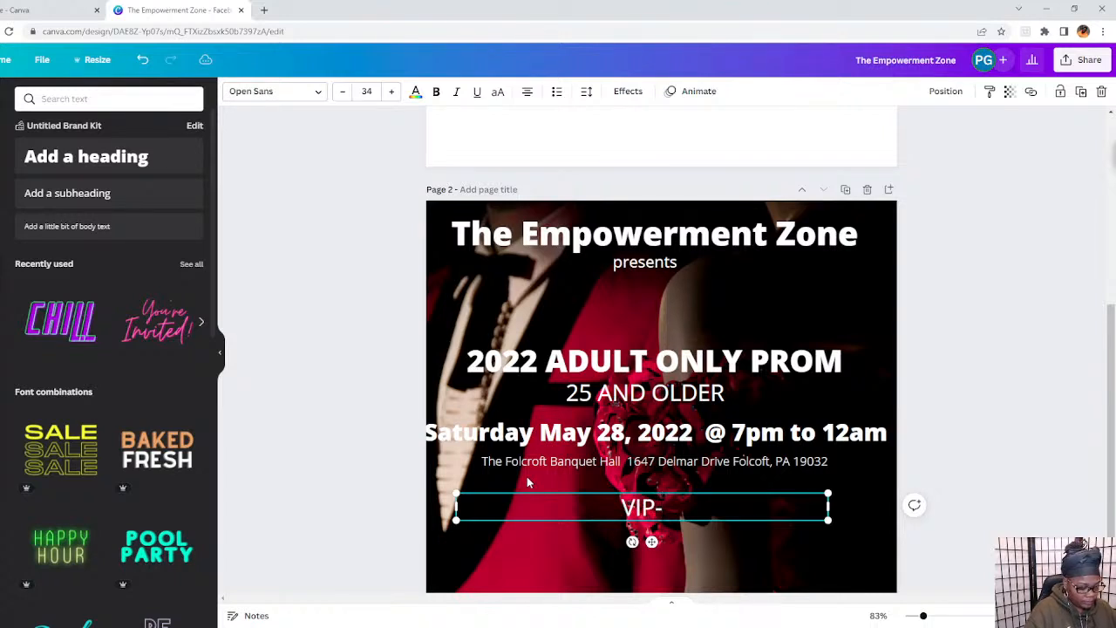
{"action": "type", "text": "$125"}
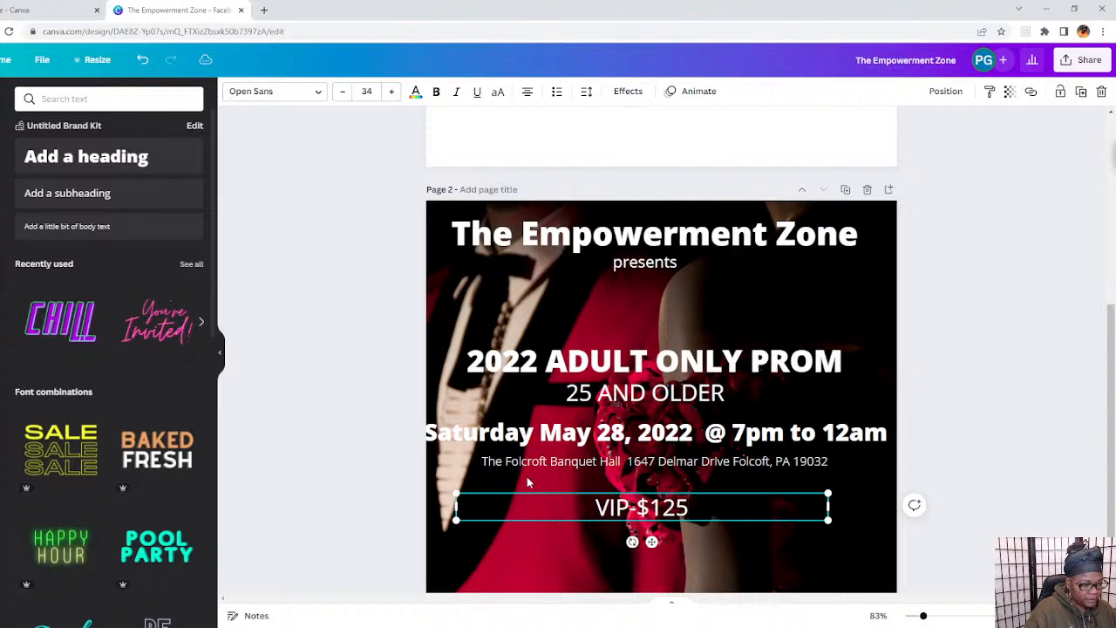
Complete the VIP line with the perks from the flyer: "private entrance, seating and parking".
{"action": "scroll", "coordinate": [471, 264], "scroll_direction": "up", "scroll_amount": 3}
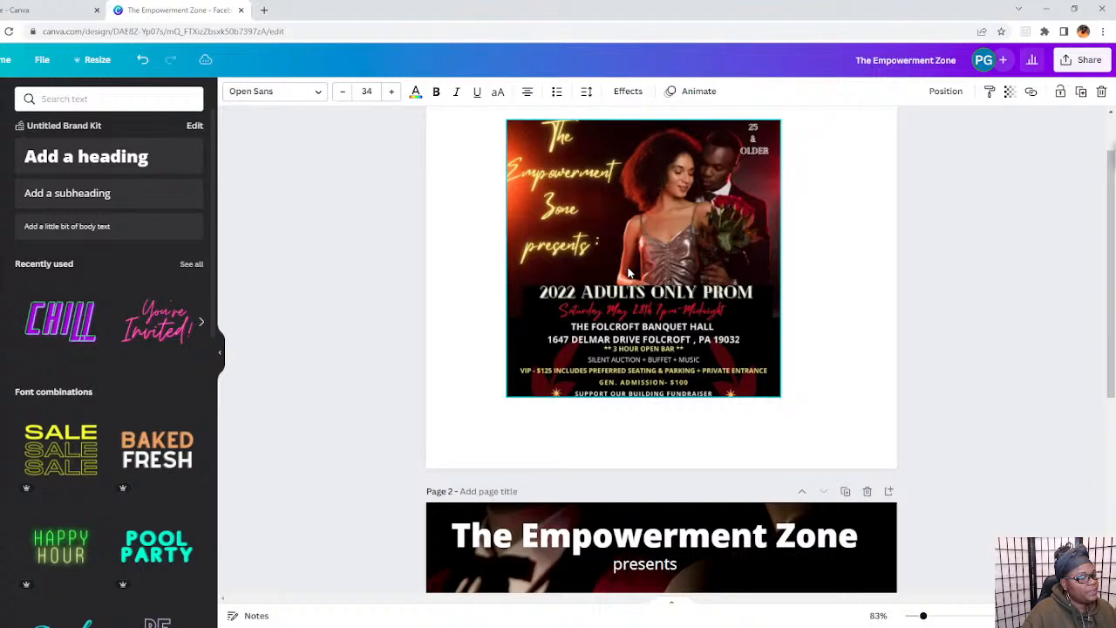
{"action": "scroll", "coordinate": [628, 273], "scroll_direction": "down", "scroll_amount": 4}
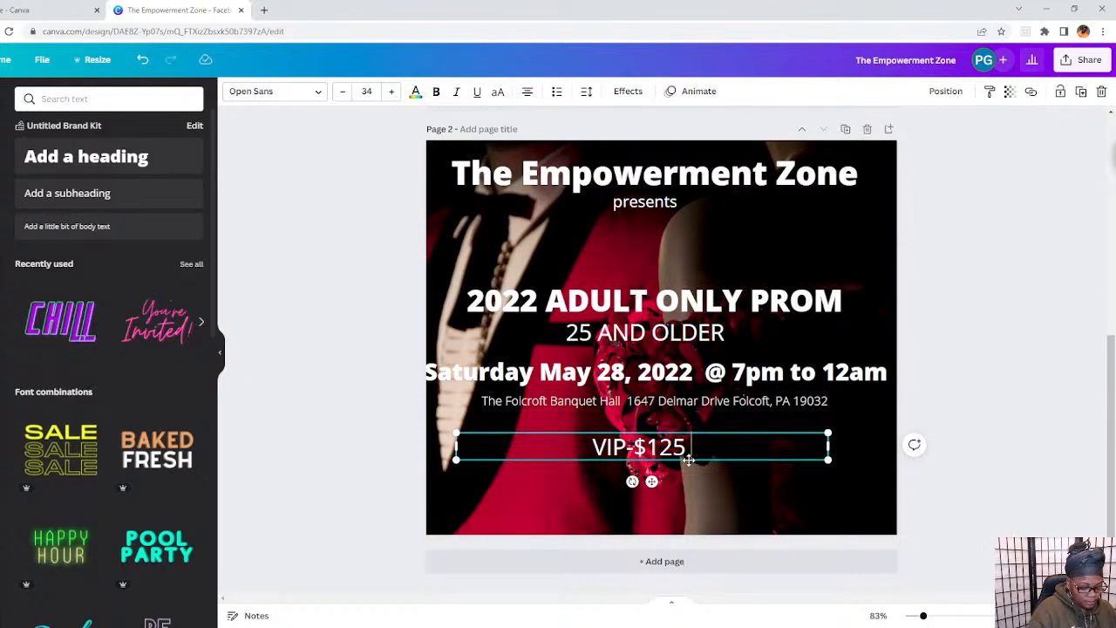
{"action": "type", "text": "priv"}
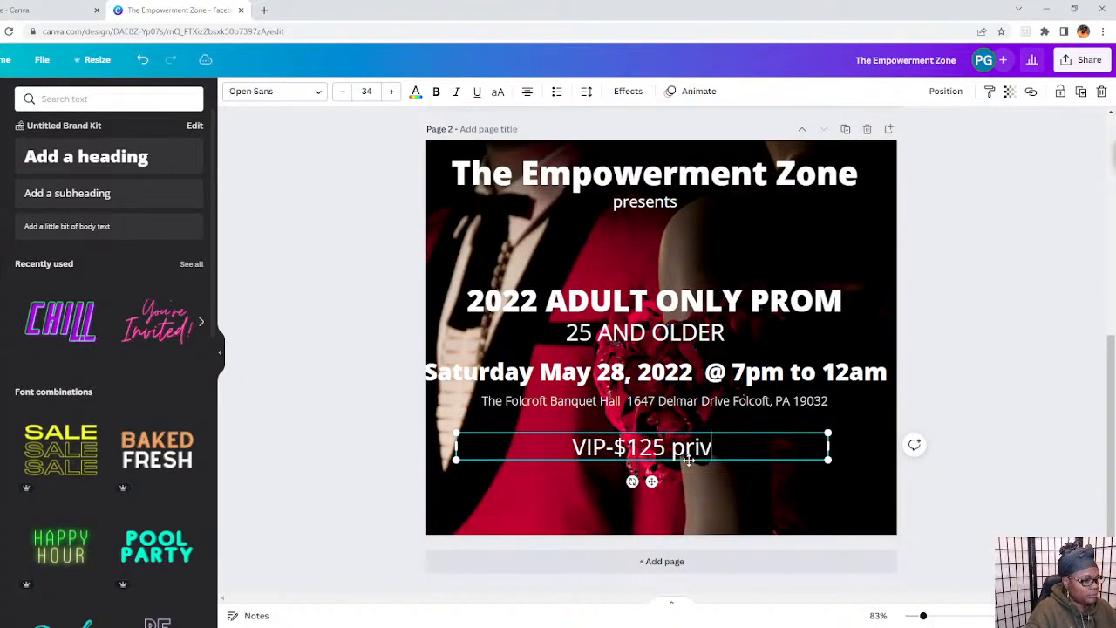
{"action": "type", "text": "ate ent"}
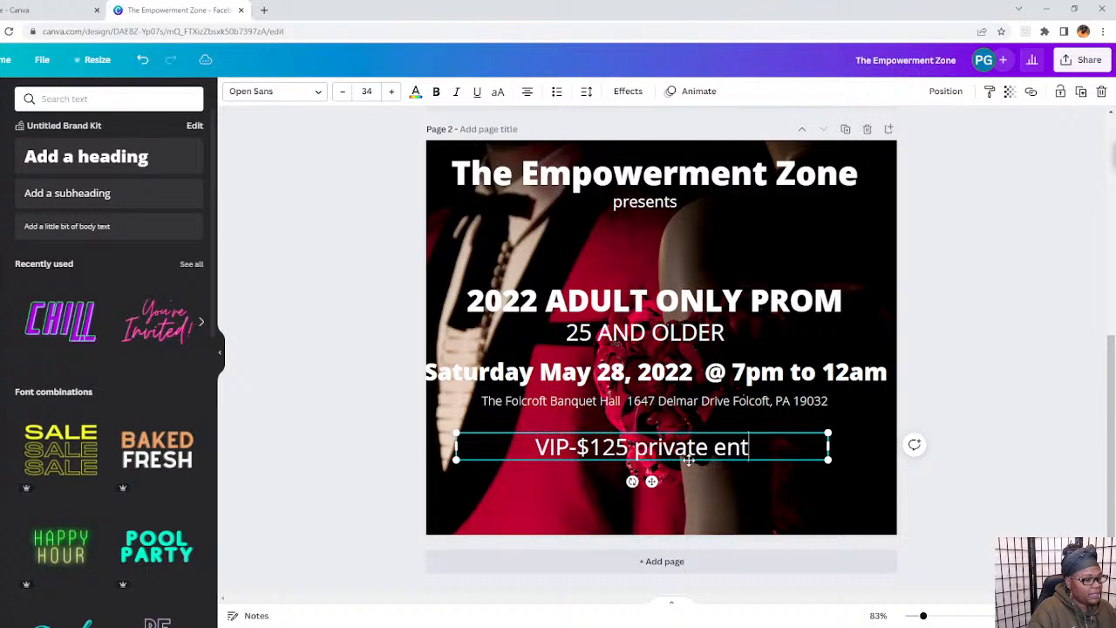
{"action": "type", "text": "rance"}
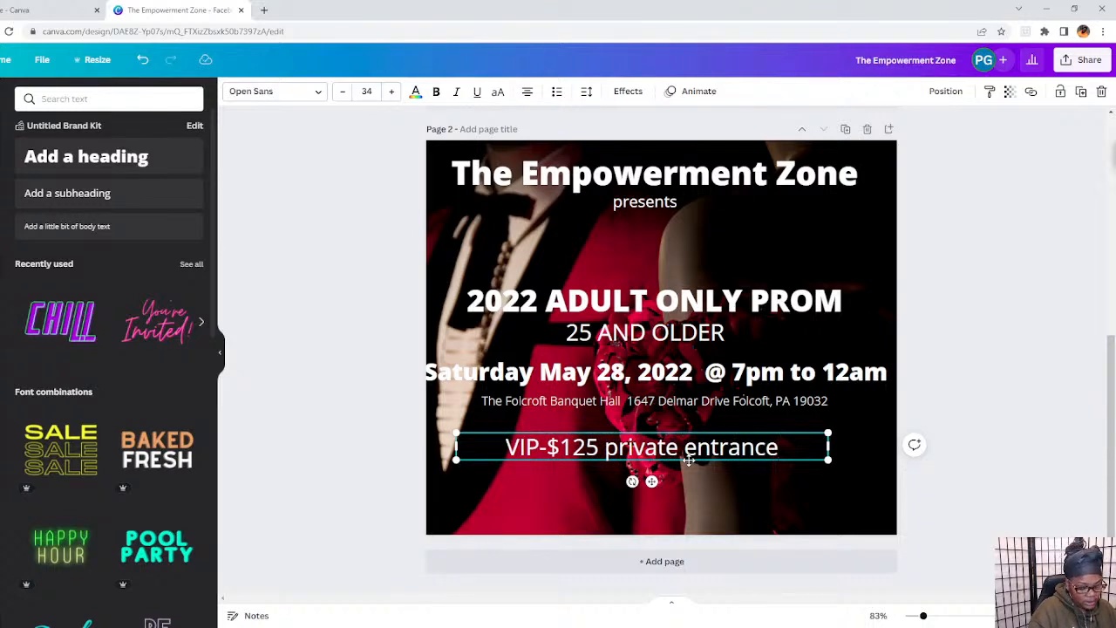
{"action": "type", "text": ", seatin"}
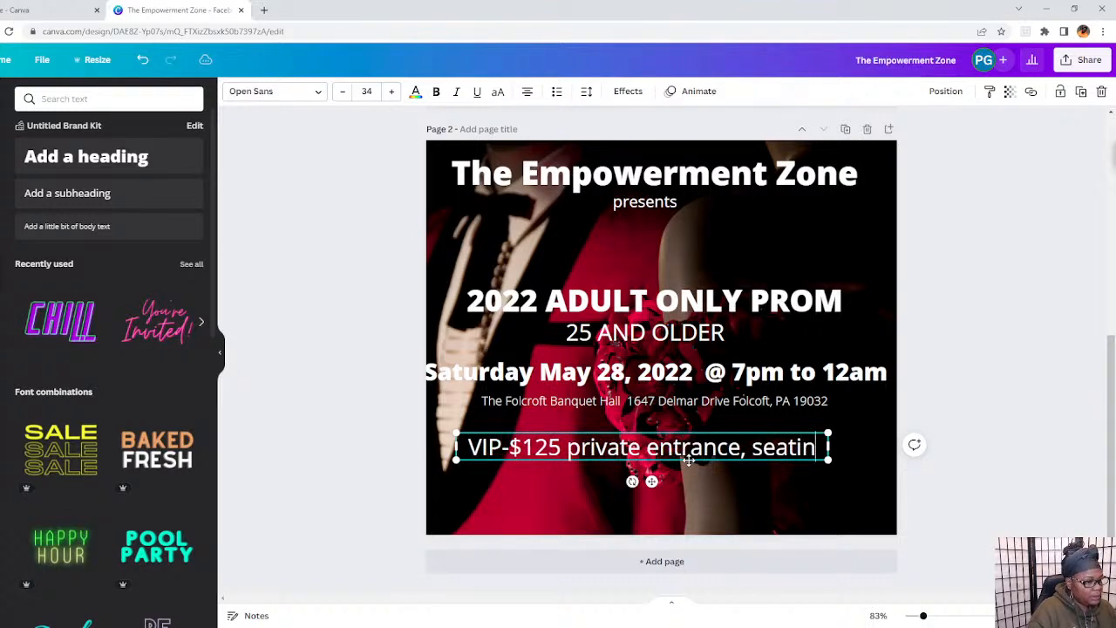
{"action": "type", "text": "g and"}
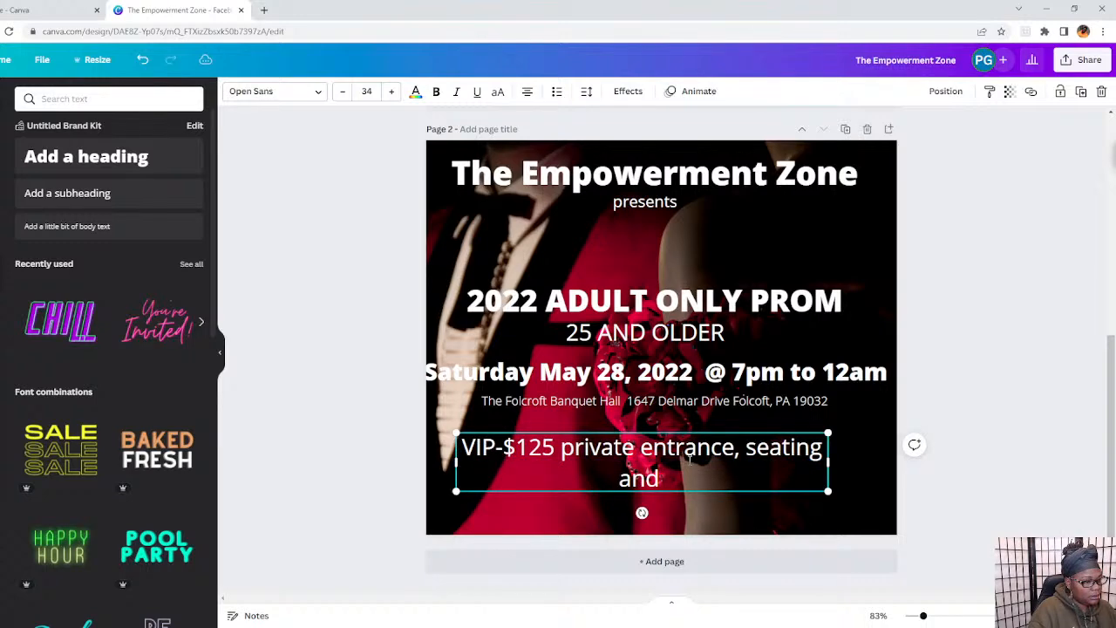
{"action": "scroll", "coordinate": [689, 459], "scroll_direction": "up", "scroll_amount": 4}
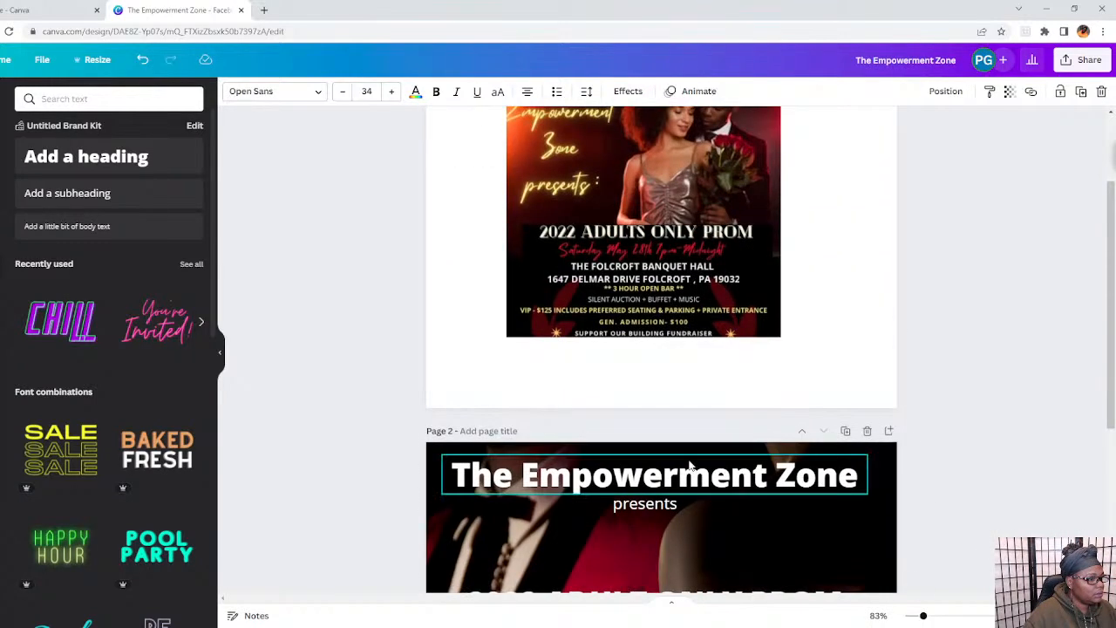
{"action": "scroll", "coordinate": [689, 465], "scroll_direction": "down", "scroll_amount": 3}
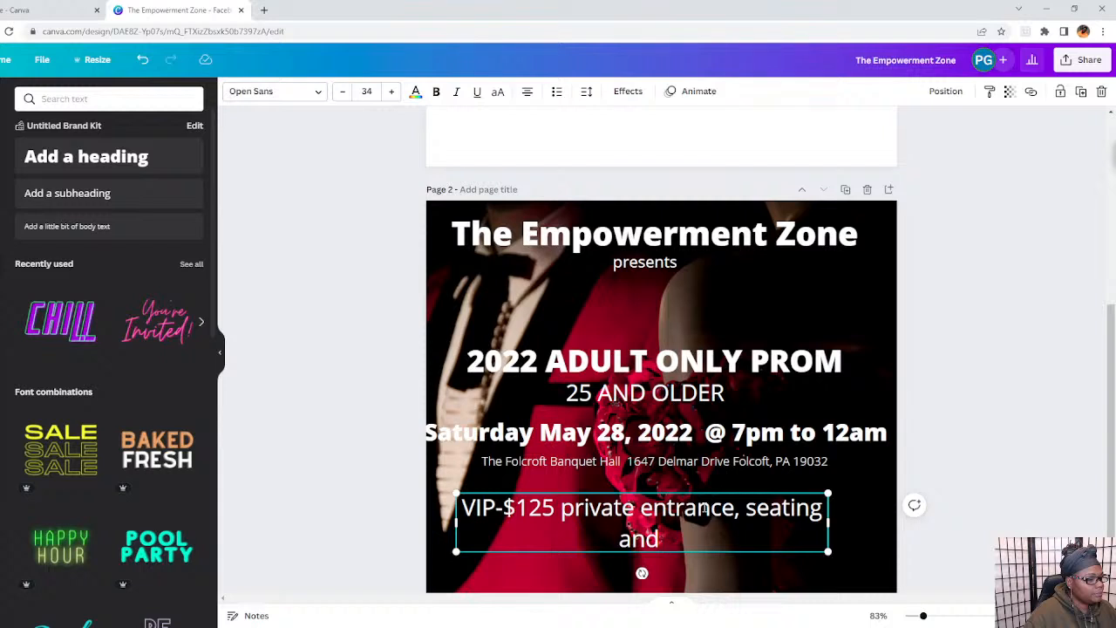
{"action": "type", "text": "parking"}
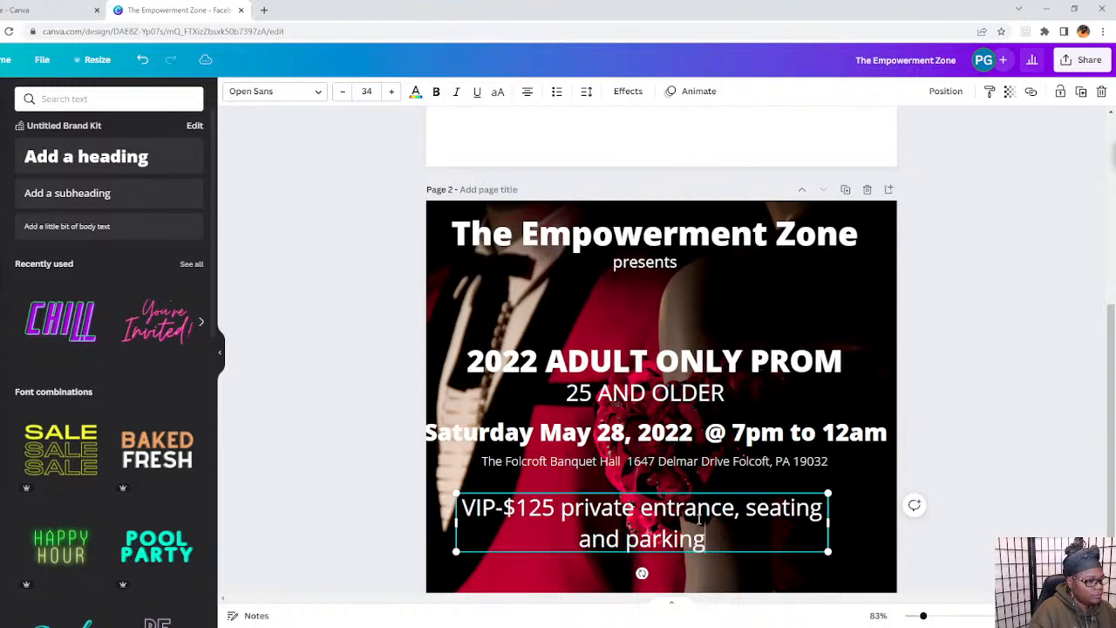
Widen the VIP text box to fit one line, scale it to font size 22, and move it to the page's lower right.
{"action": "left_click_drag", "start_coordinate": [828, 521], "coordinate": [1020, 520]}
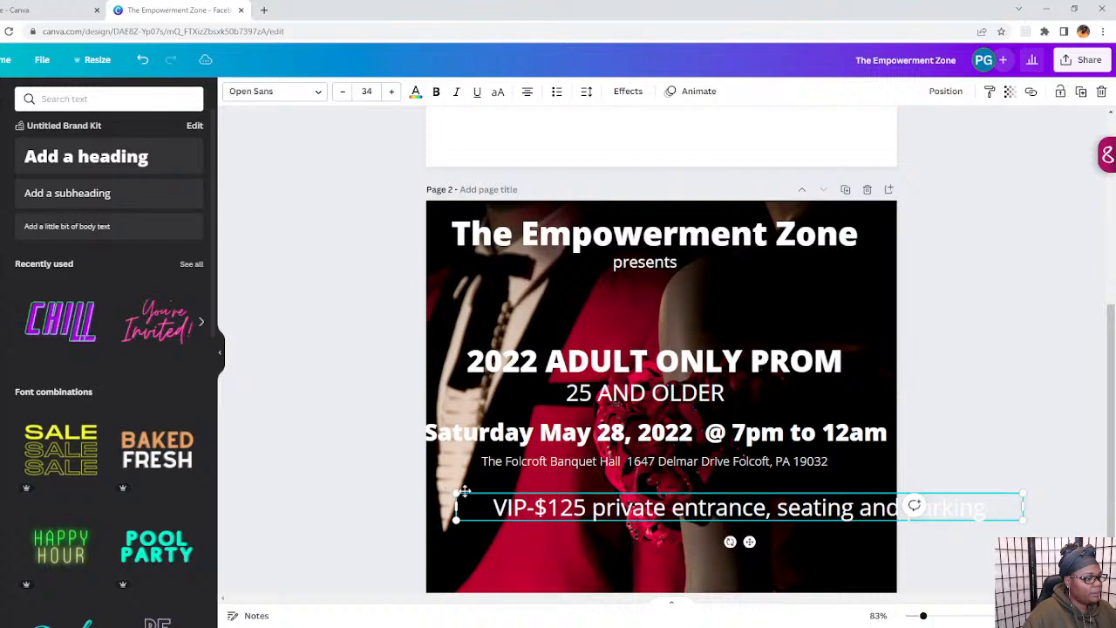
{"action": "left_click_drag", "start_coordinate": [457, 494], "coordinate": [653, 506]}
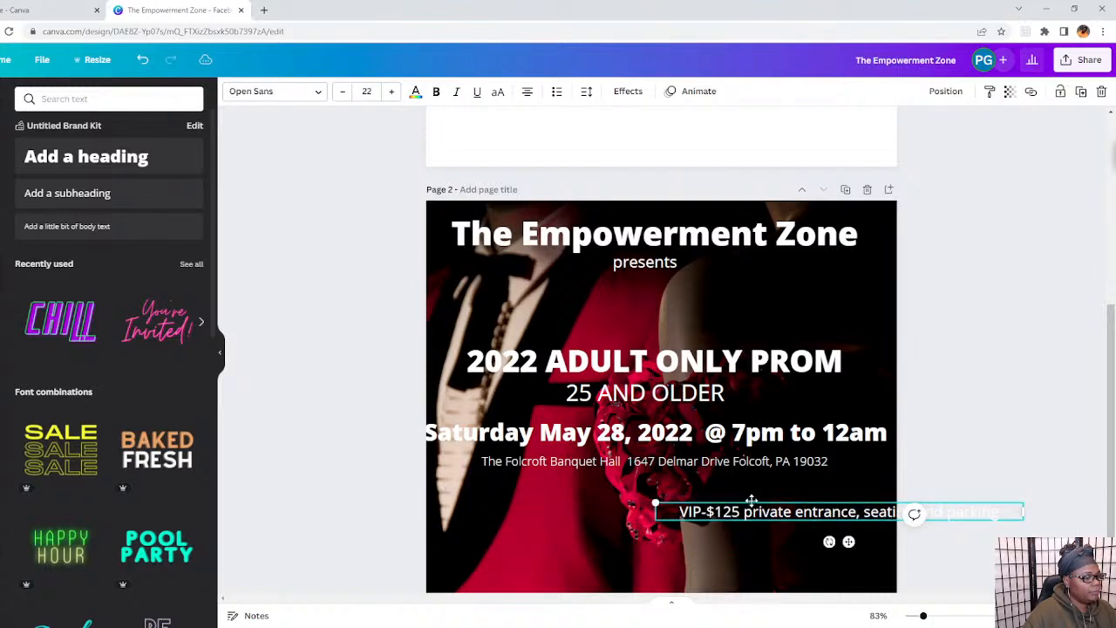
{"action": "left_click_drag", "start_coordinate": [752, 501], "coordinate": [607, 537]}
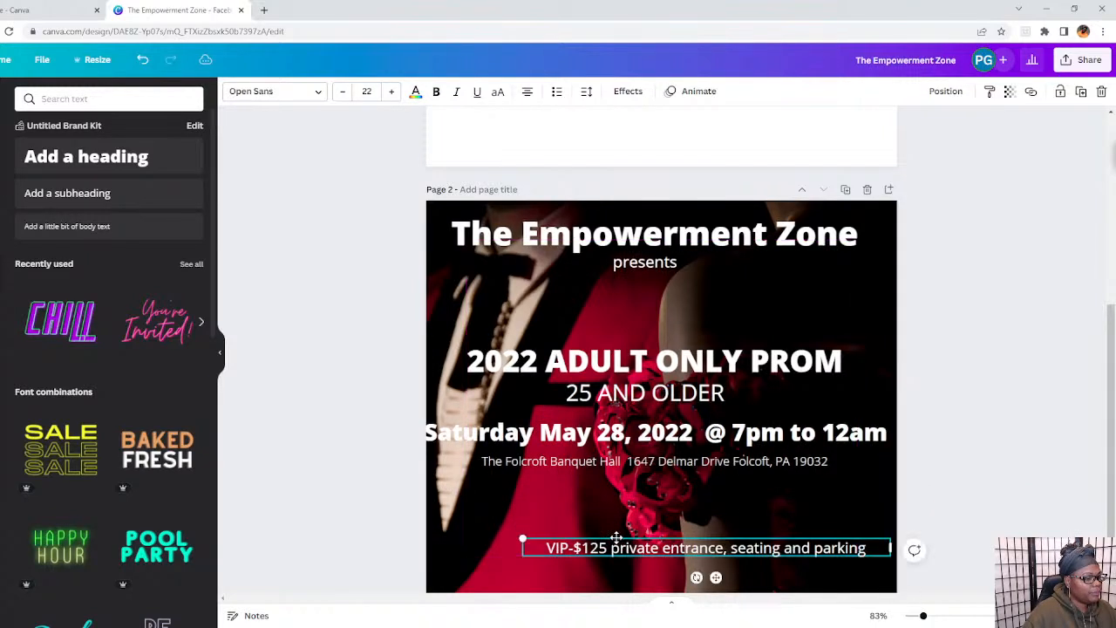
{"action": "scroll", "coordinate": [618, 539], "scroll_direction": "down", "scroll_amount": 1}
{"action": "left_click", "coordinate": [484, 480]}
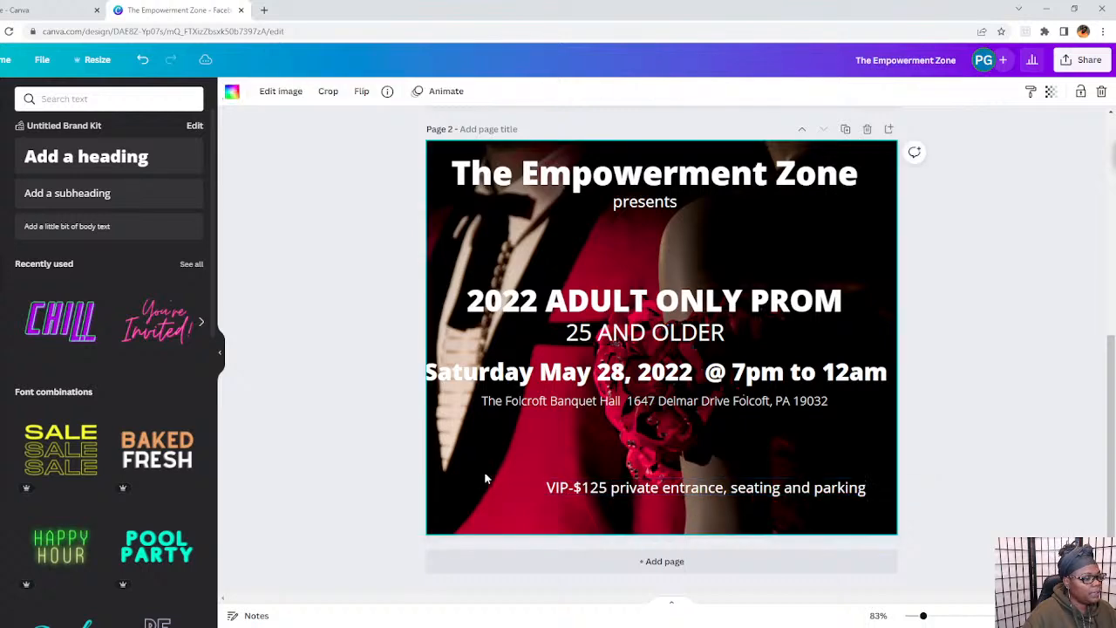
Duplicate the VIP line and align the copy directly beneath the original.
{"action": "scroll", "coordinate": [489, 464], "scroll_direction": "up", "scroll_amount": 5}
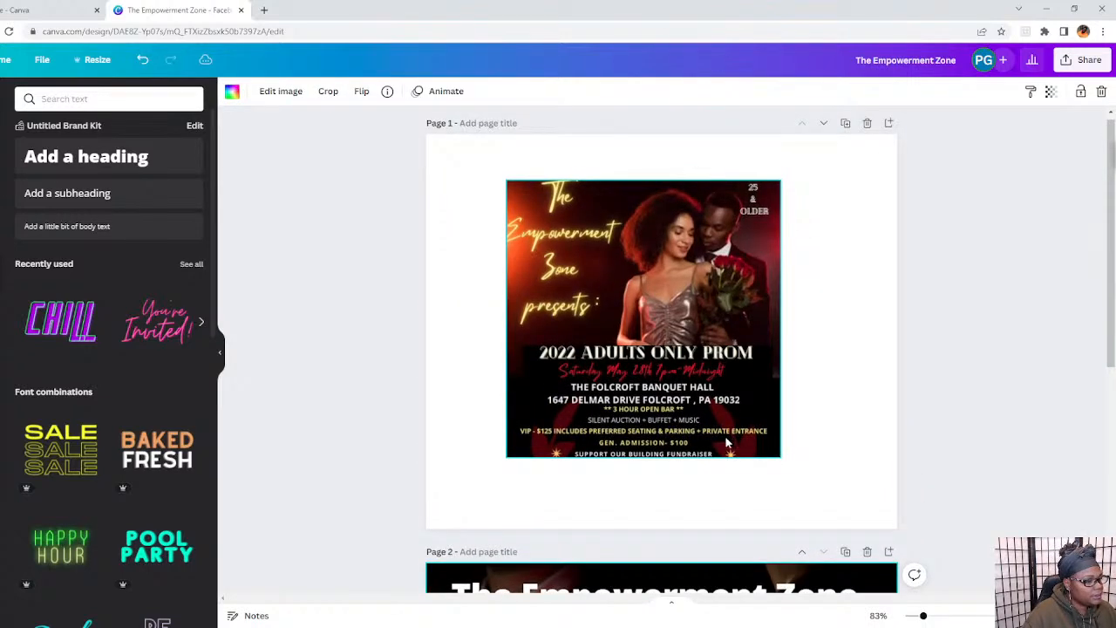
{"action": "scroll", "coordinate": [720, 428], "scroll_direction": "down", "scroll_amount": 1}
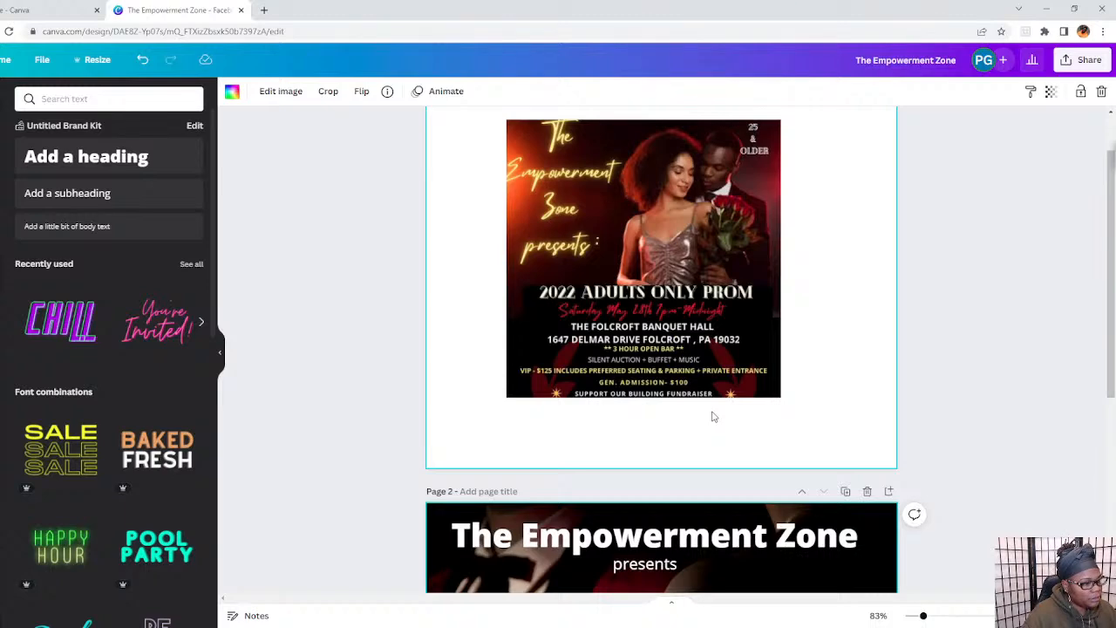
{"action": "scroll", "coordinate": [713, 417], "scroll_direction": "down", "scroll_amount": 4}
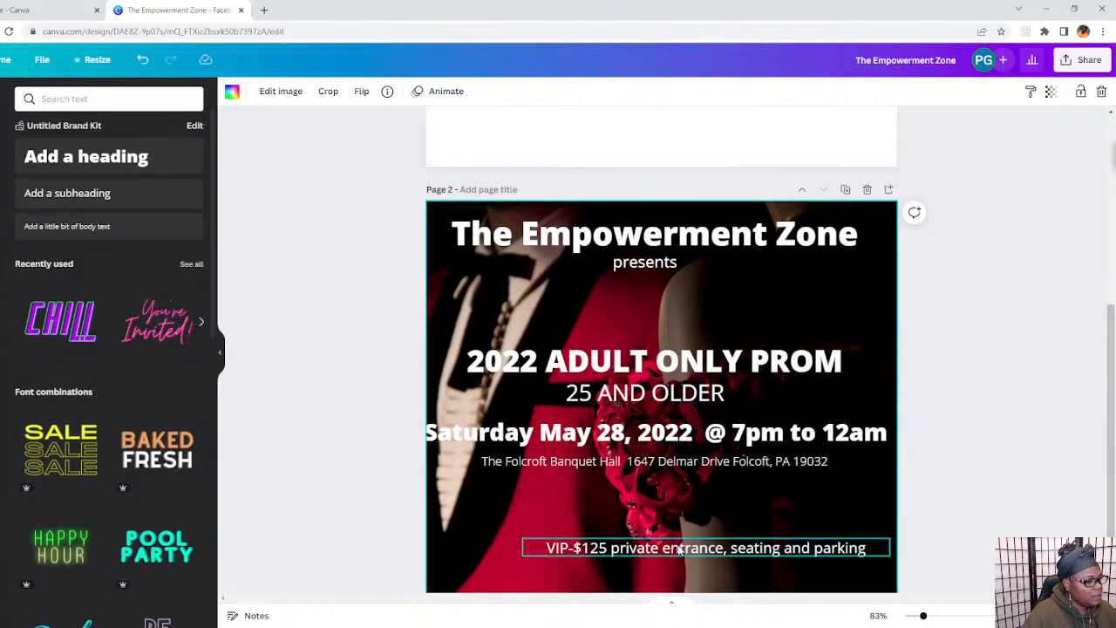
{"action": "left_click", "coordinate": [697, 548]}
{"action": "left_click", "coordinate": [1081, 91]}
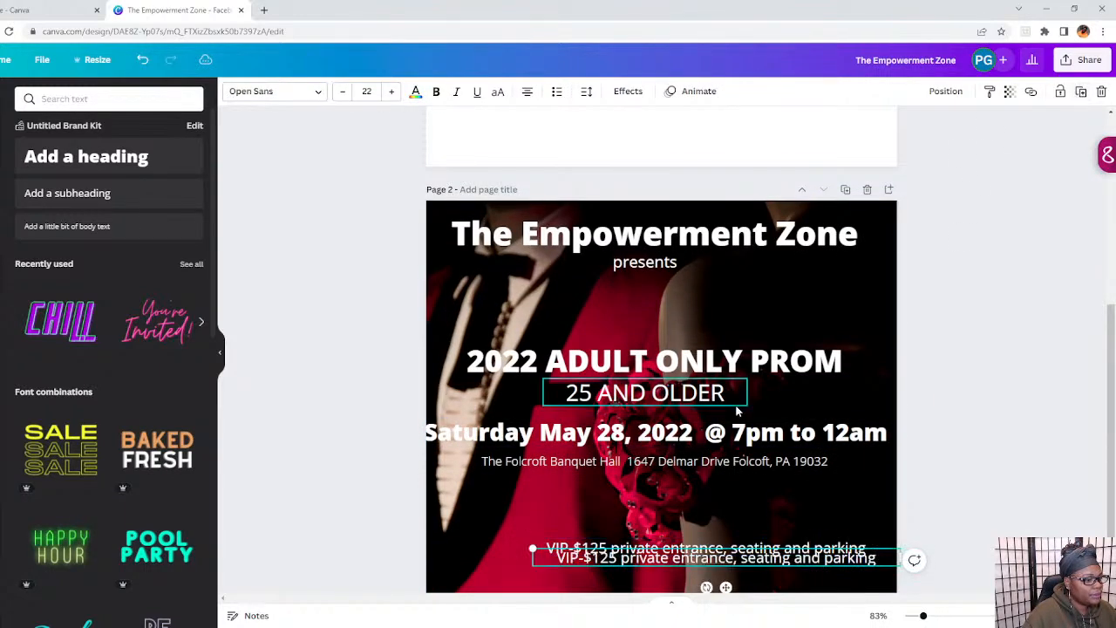
{"action": "scroll", "coordinate": [720, 440], "scroll_direction": "down", "scroll_amount": 1}
{"action": "left_click_drag", "start_coordinate": [714, 501], "coordinate": [704, 512]}
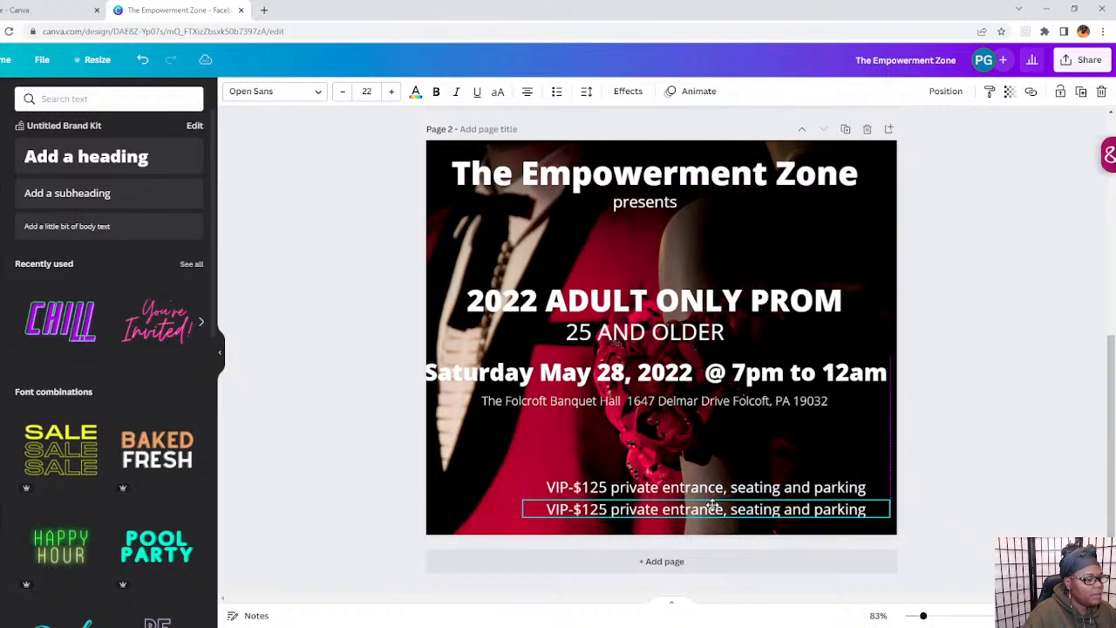
Replace the duplicated VIP line's text with the general admission price, "General- $100".
{"action": "left_click", "coordinate": [866, 510]}
{"action": "left_click_drag", "start_coordinate": [866, 509], "coordinate": [538, 493]}
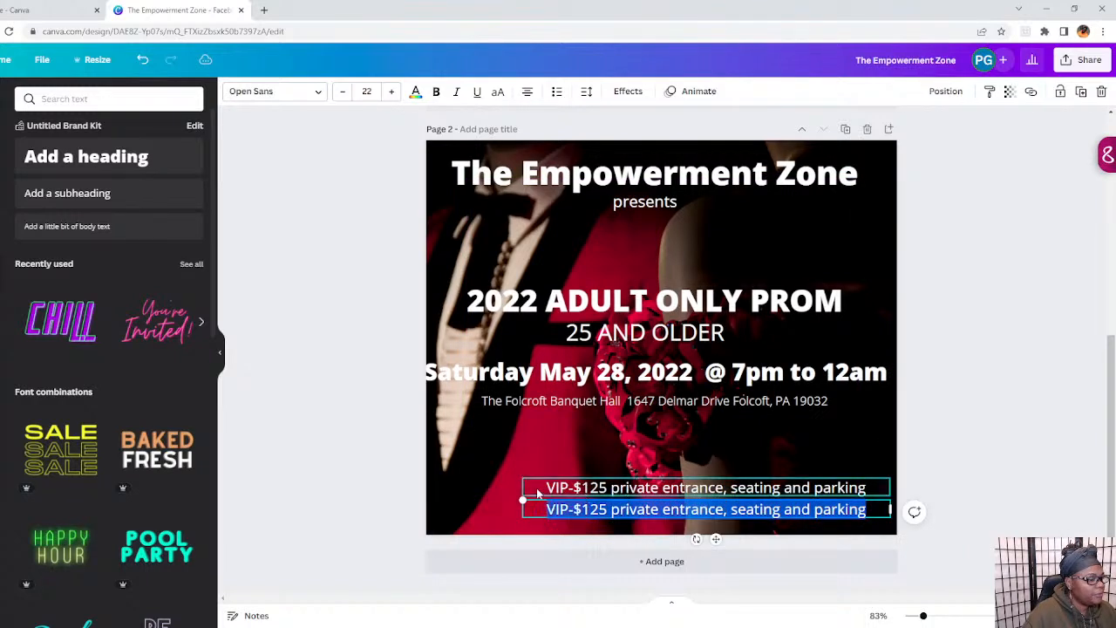
{"action": "key", "text": "BackSpace"}
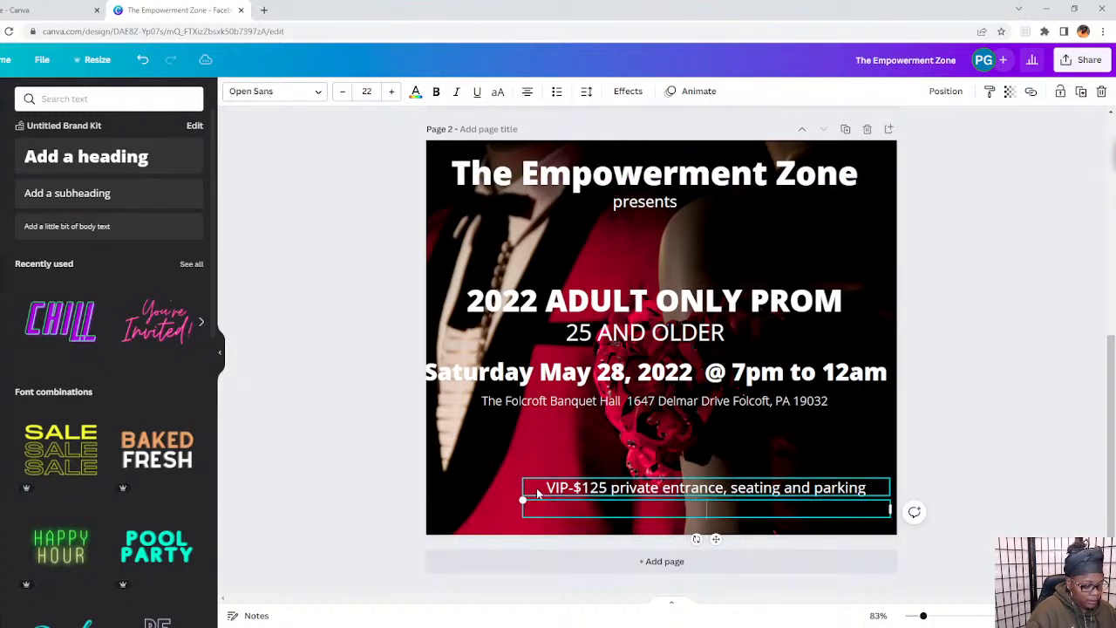
{"action": "type", "text": "Gen"}
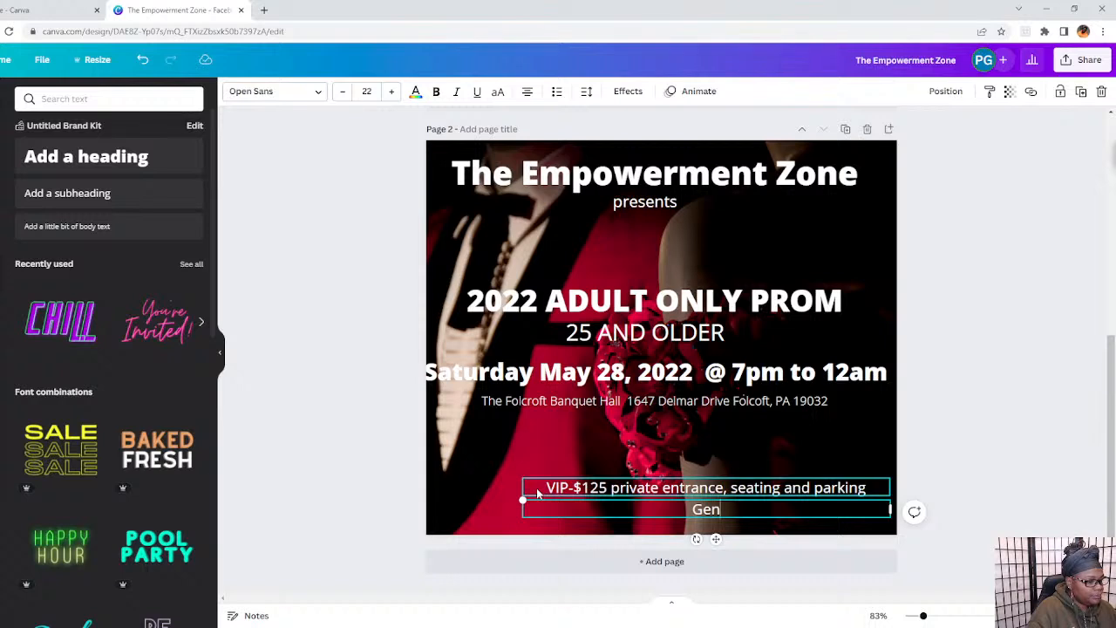
{"action": "type", "text": "eral-"}
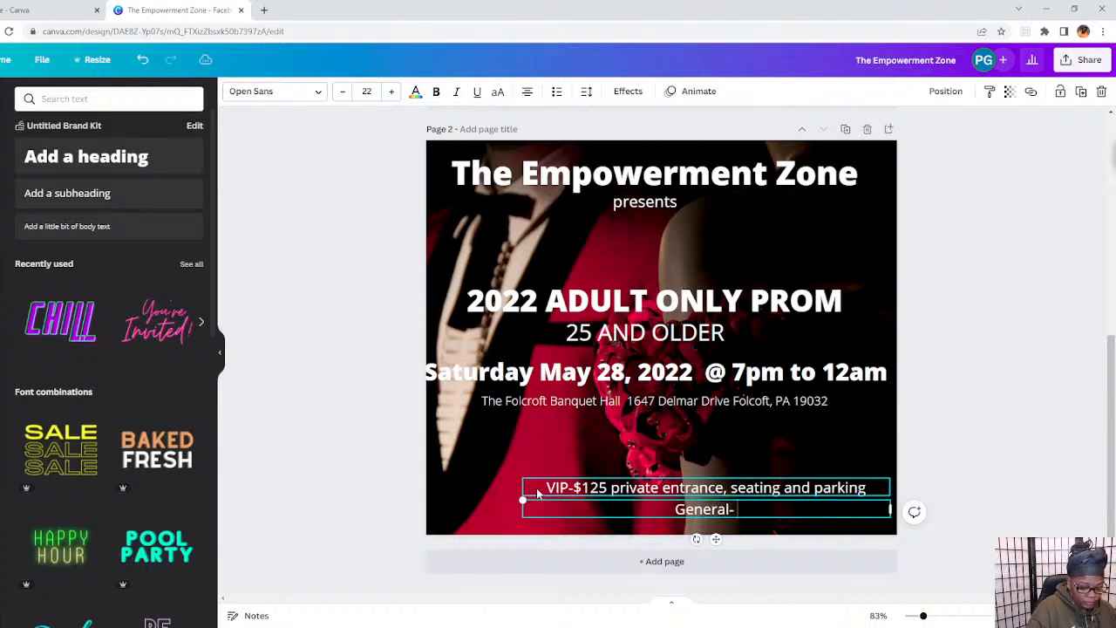
{"action": "type", "text": " $100"}
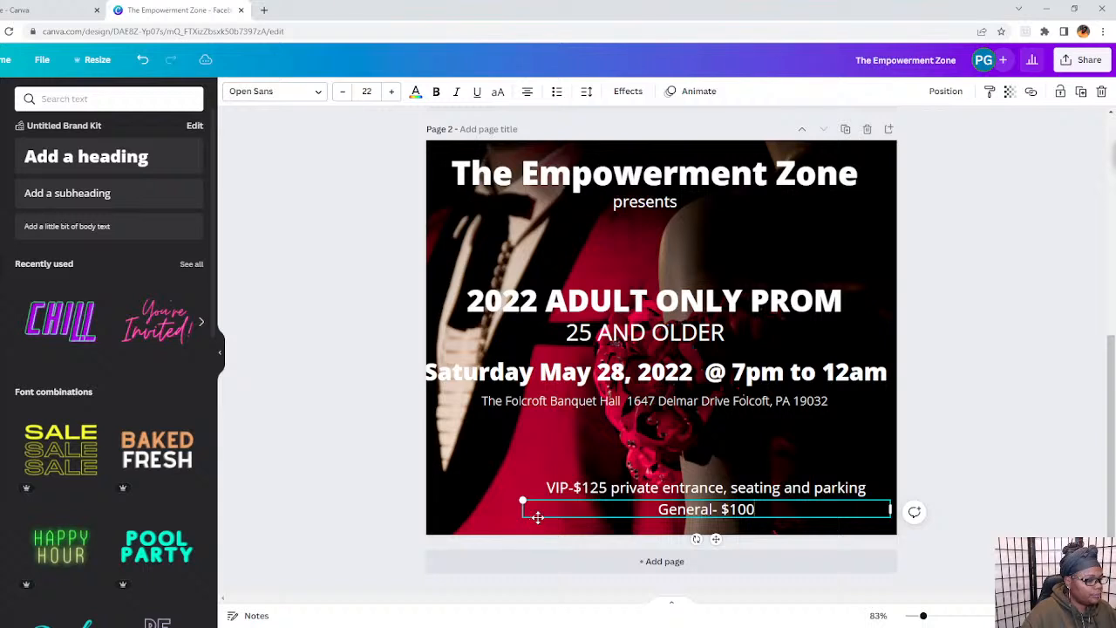
{"action": "left_click", "coordinate": [516, 427]}
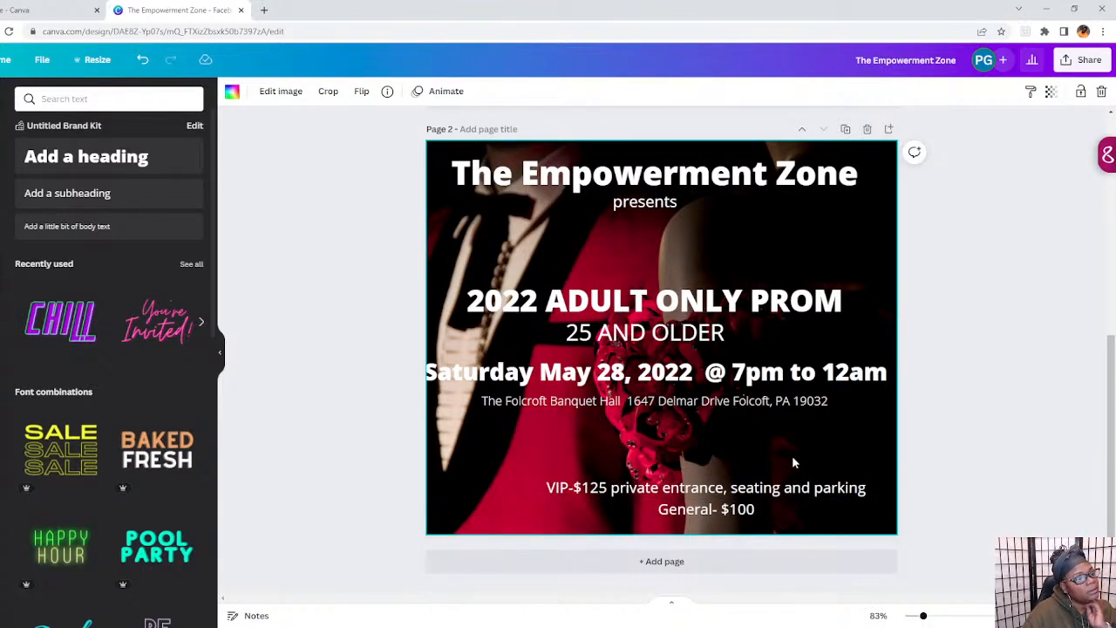
Add a body text box near the page's bottom edge and move the VIP and General lines up beneath the venue address.
{"action": "left_click", "coordinate": [151, 226]}
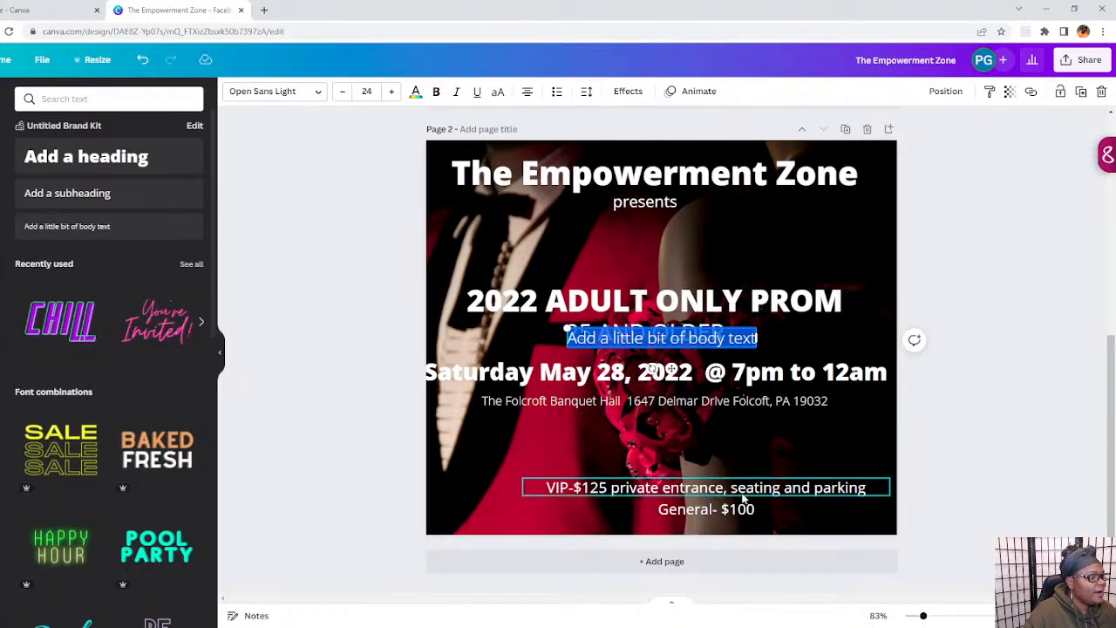
{"action": "left_click_drag", "start_coordinate": [664, 327], "coordinate": [674, 433]}
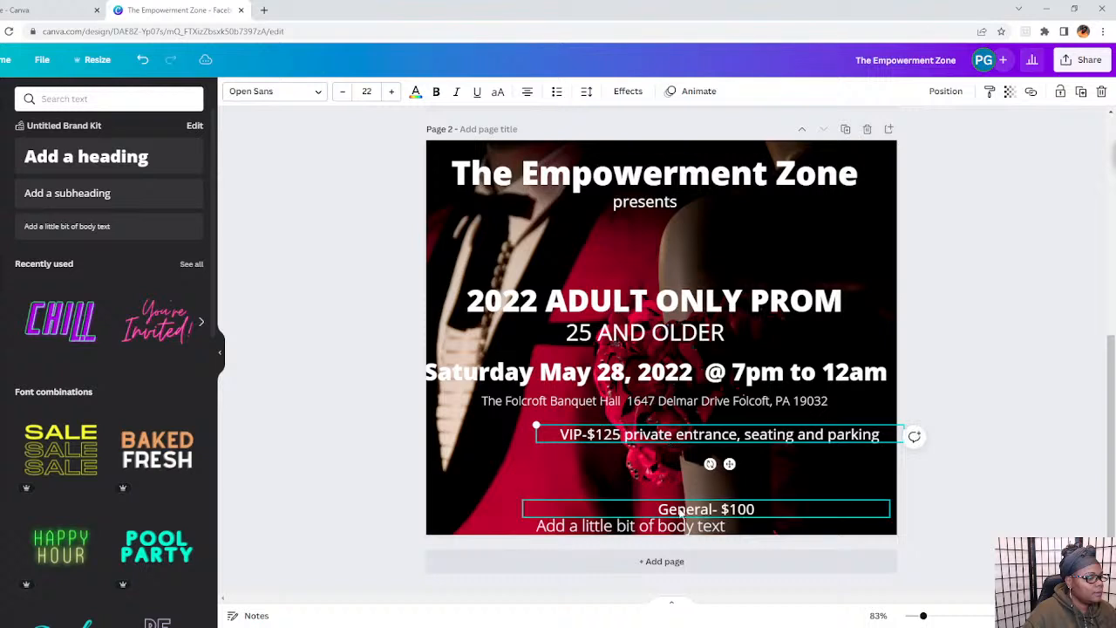
{"action": "left_click_drag", "start_coordinate": [681, 507], "coordinate": [687, 460]}
{"action": "left_click_drag", "start_coordinate": [662, 521], "coordinate": [656, 521]}
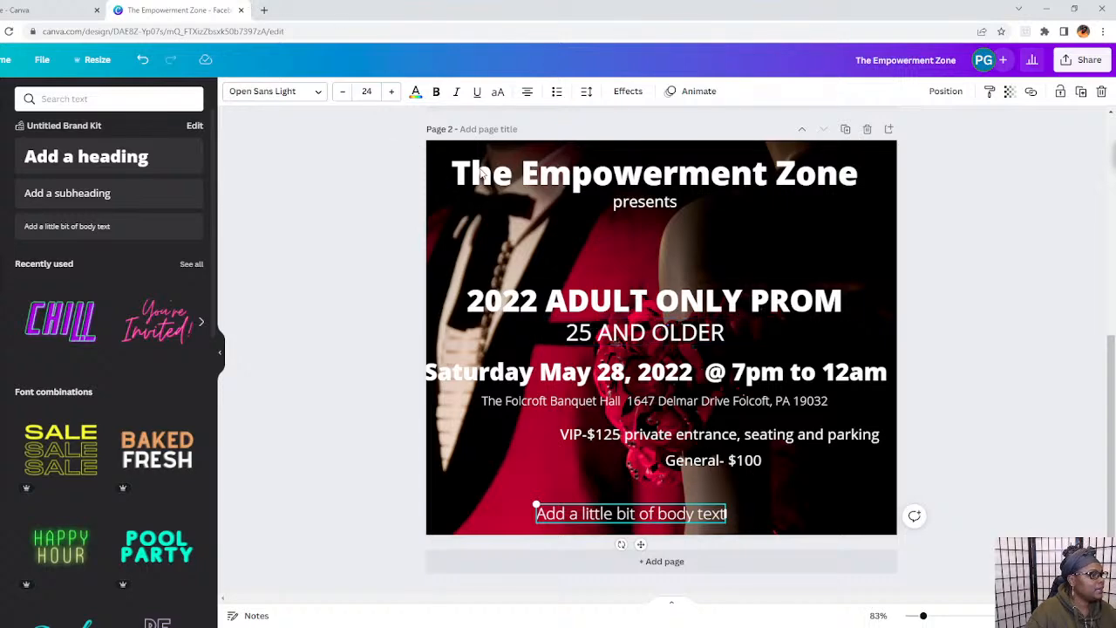
Widen the body text box slightly and replace its placeholder text with "3 HOUR BUFFET-".
{"action": "scroll", "coordinate": [482, 173], "scroll_direction": "up", "scroll_amount": 4}
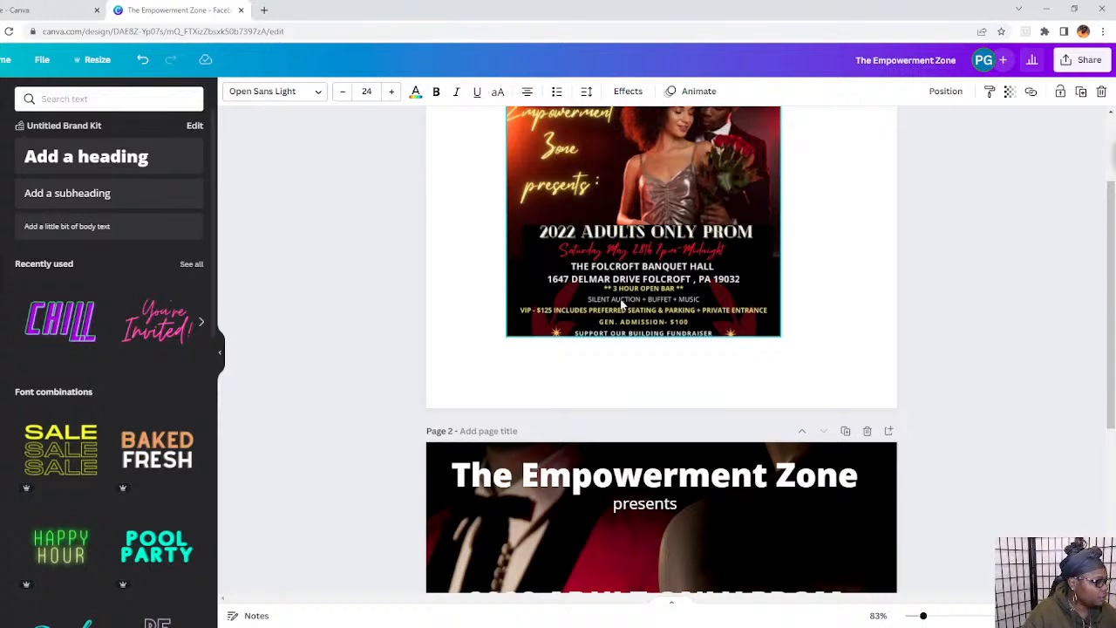
{"action": "scroll", "coordinate": [623, 304], "scroll_direction": "down", "scroll_amount": 3}
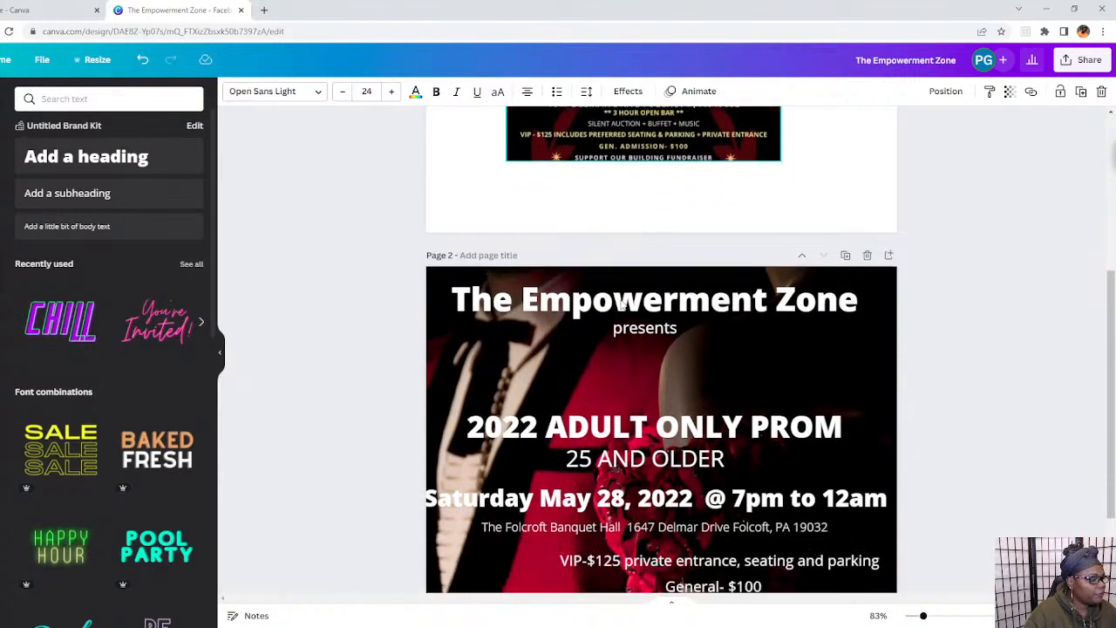
{"action": "left_click_drag", "start_coordinate": [731, 514], "coordinate": [755, 514]}
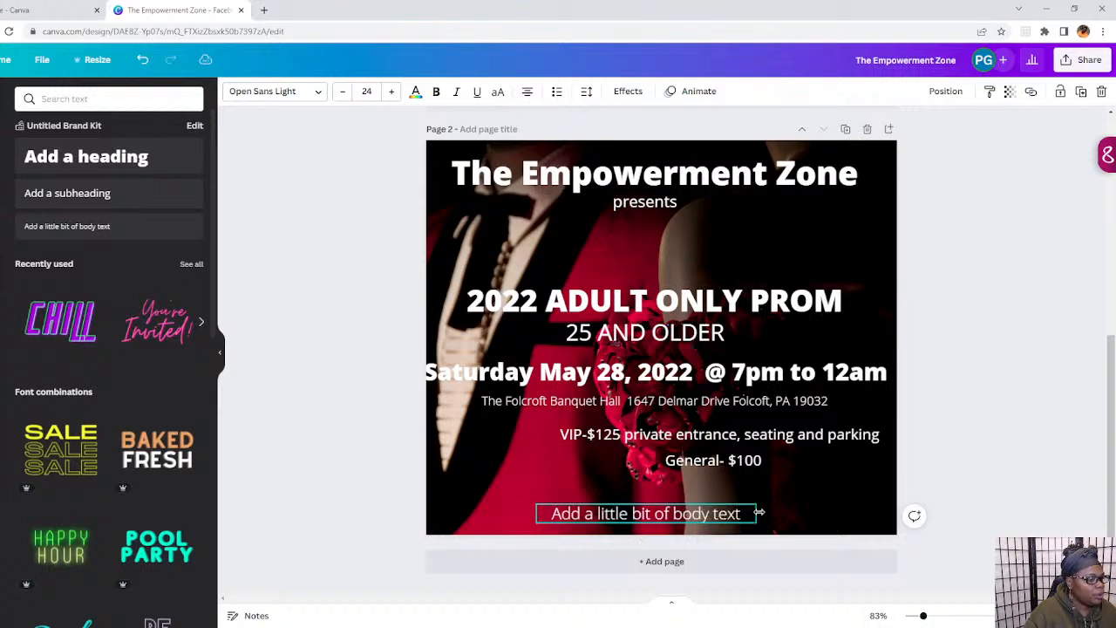
{"action": "double_click", "coordinate": [750, 513]}
{"action": "key", "text": "End"}
{"action": "key", "text": "ctrl+shift+Left"}
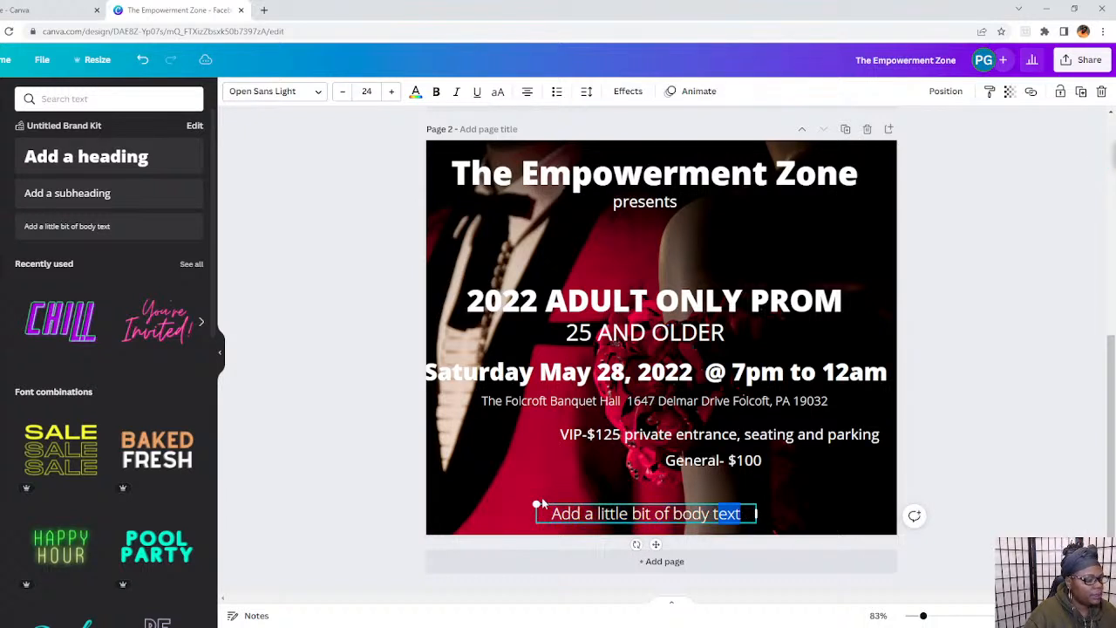
{"action": "left_click_drag", "start_coordinate": [750, 514], "coordinate": [561, 518]}
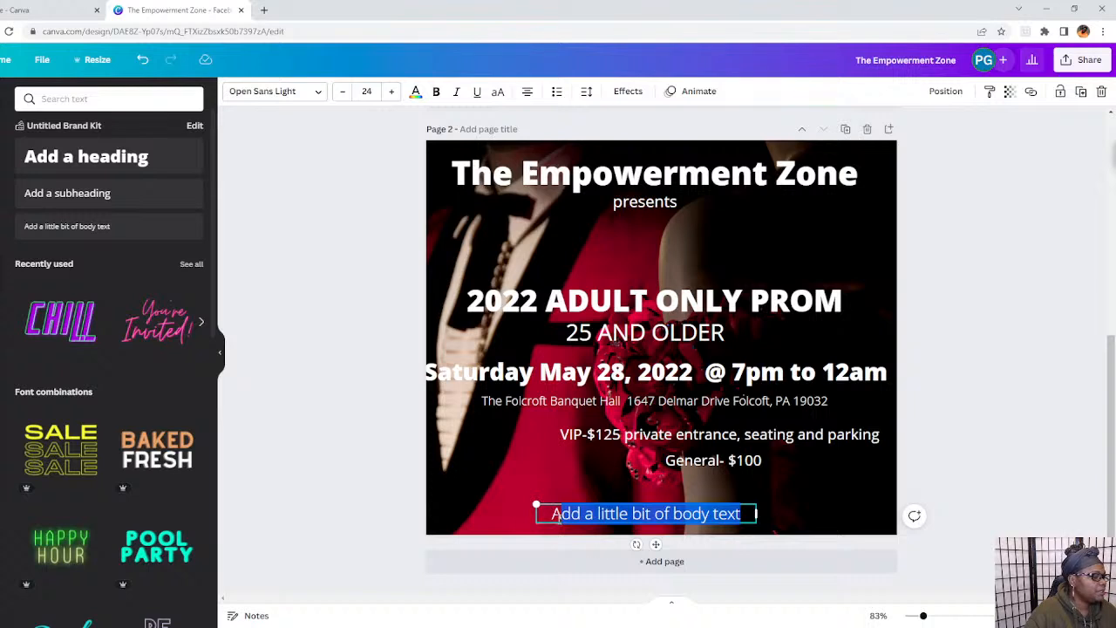
{"action": "key", "text": "BackSpace"}
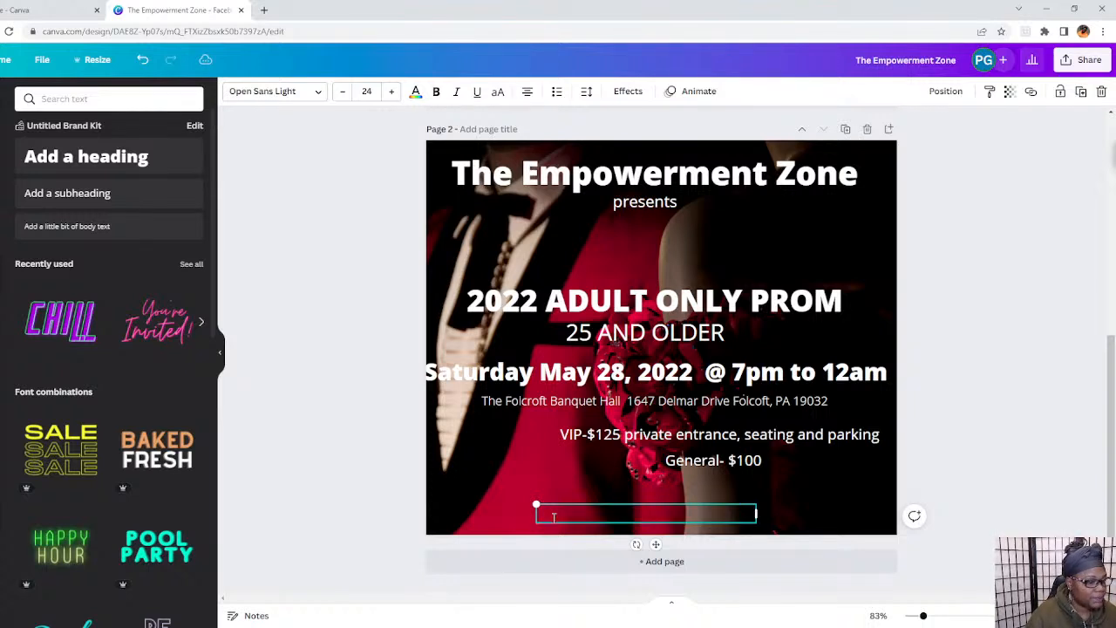
{"action": "type", "text": "3 H"}
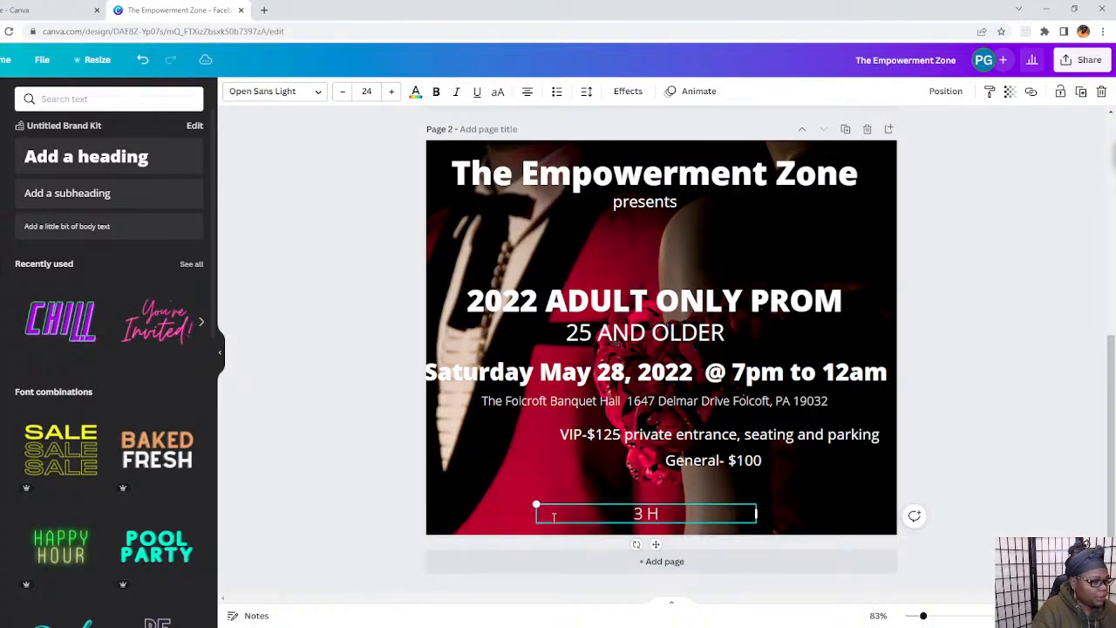
{"action": "type", "text": "OUR BUF"}
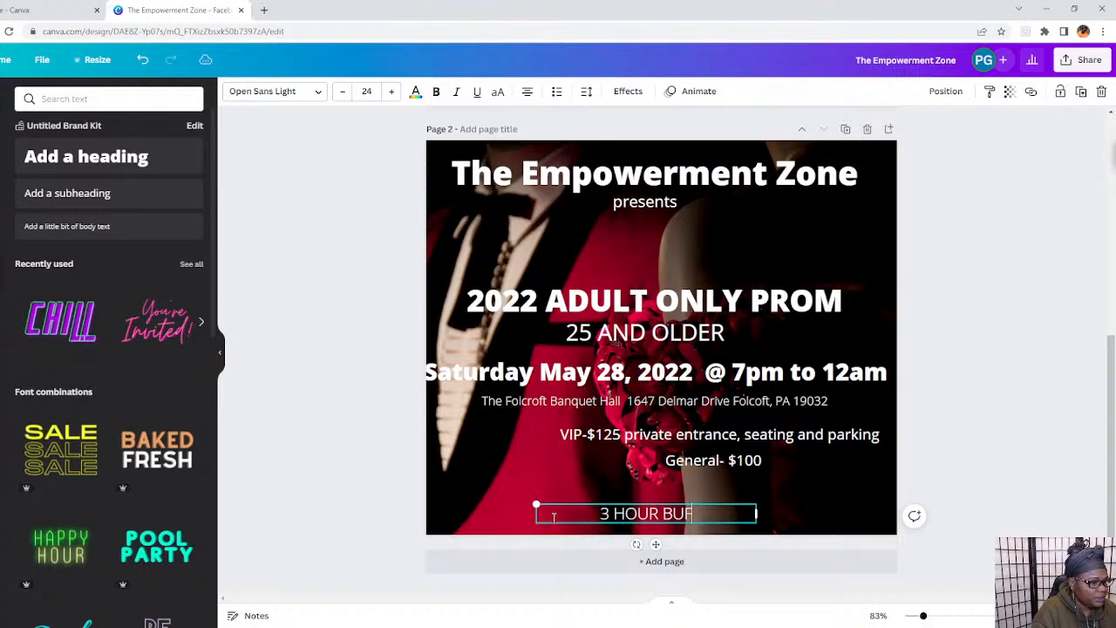
{"action": "type", "text": "FET-"}
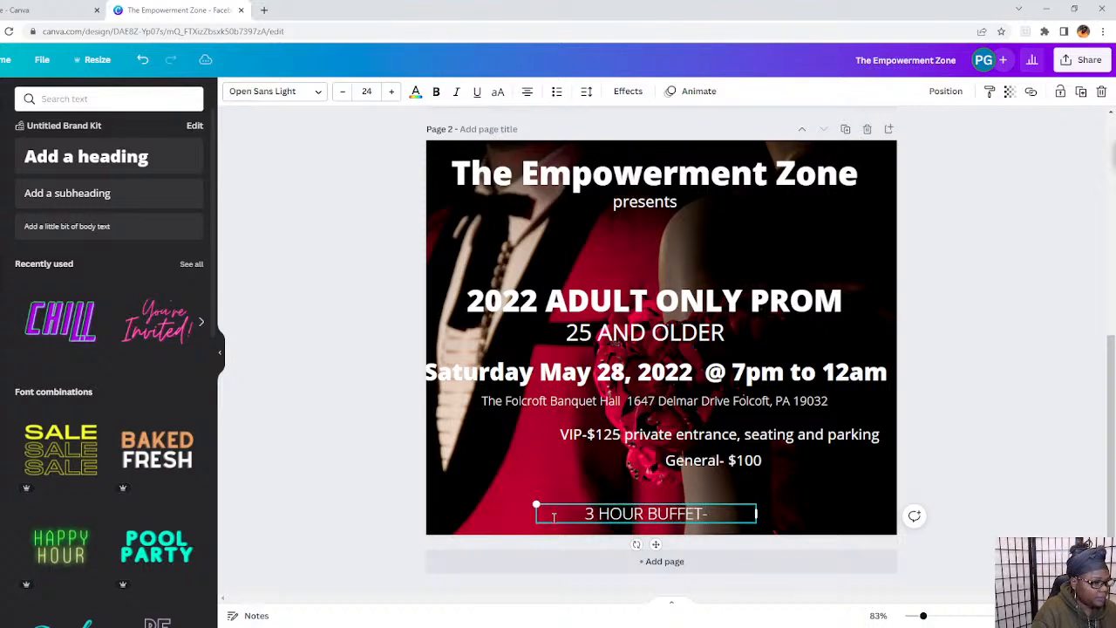
{"action": "type", "text": " SALE"}
{"action": "key", "text": "BackSpace"}
{"action": "key", "text": "BackSpace"}
{"action": "key", "text": "BackSpace"}
{"action": "key", "text": "BackSpace"}
{"action": "key", "text": "BackSpace"}
{"action": "key", "text": "BackSpace"}
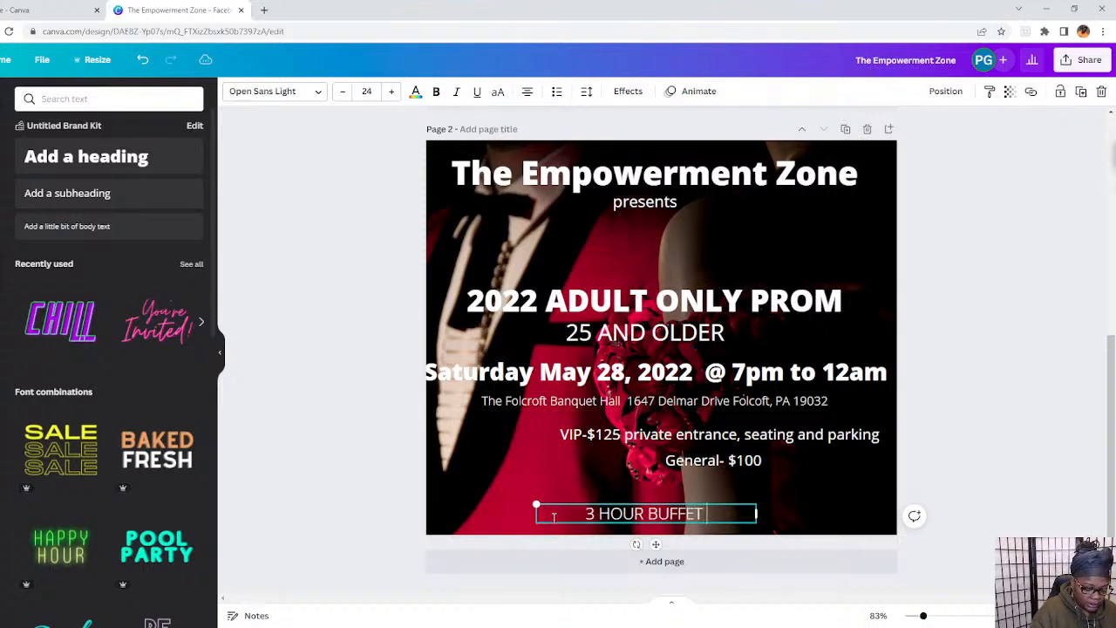
{"action": "type", "text": "i"}
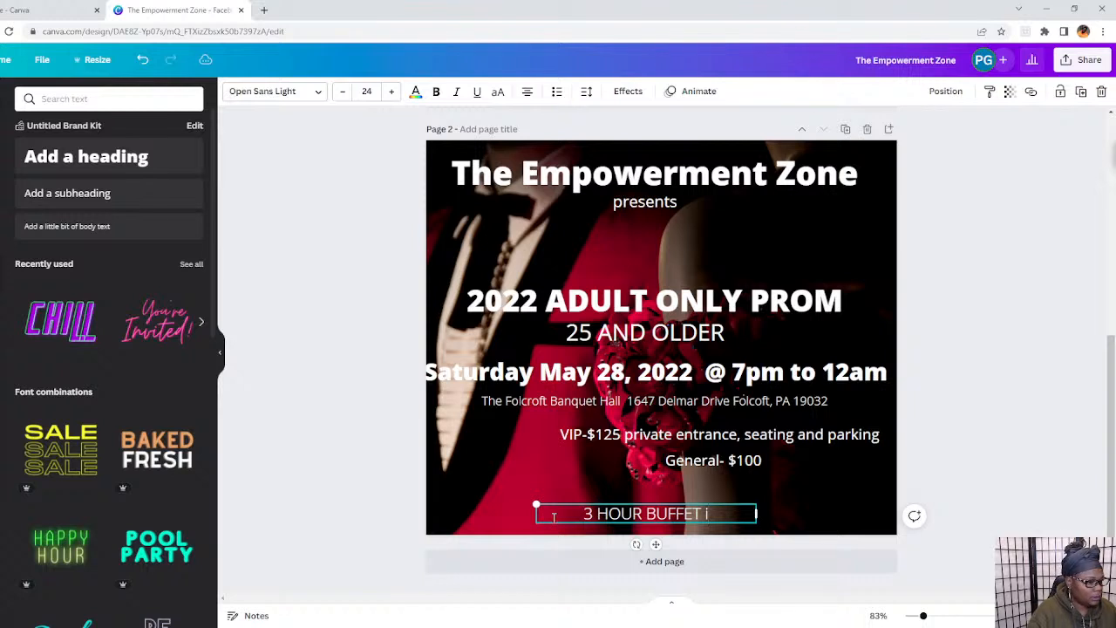
{"action": "key", "text": "BackSpace"}
{"action": "type", "text": "I"}
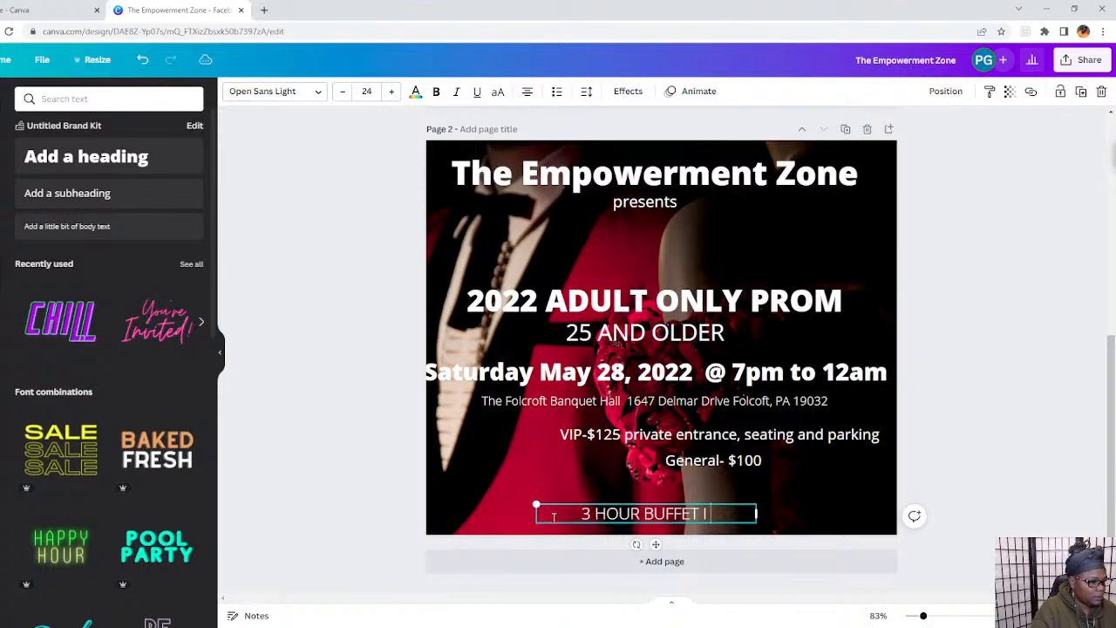
{"action": "key", "text": "BackSpace"}
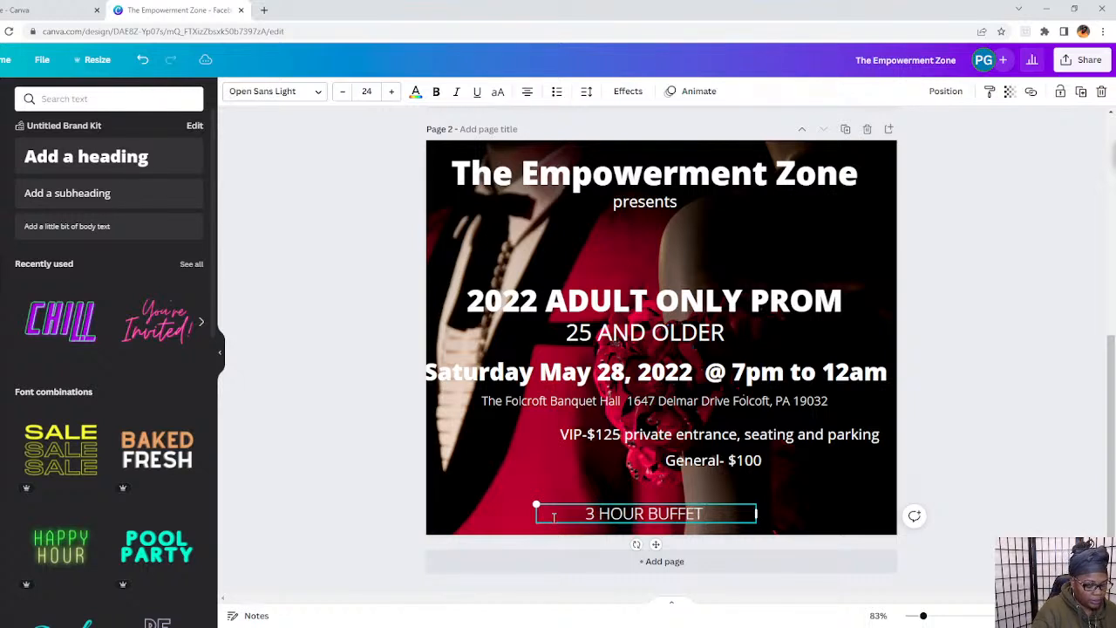
{"action": "key", "text": "BackSpace"}
{"action": "type", "text": "/"}
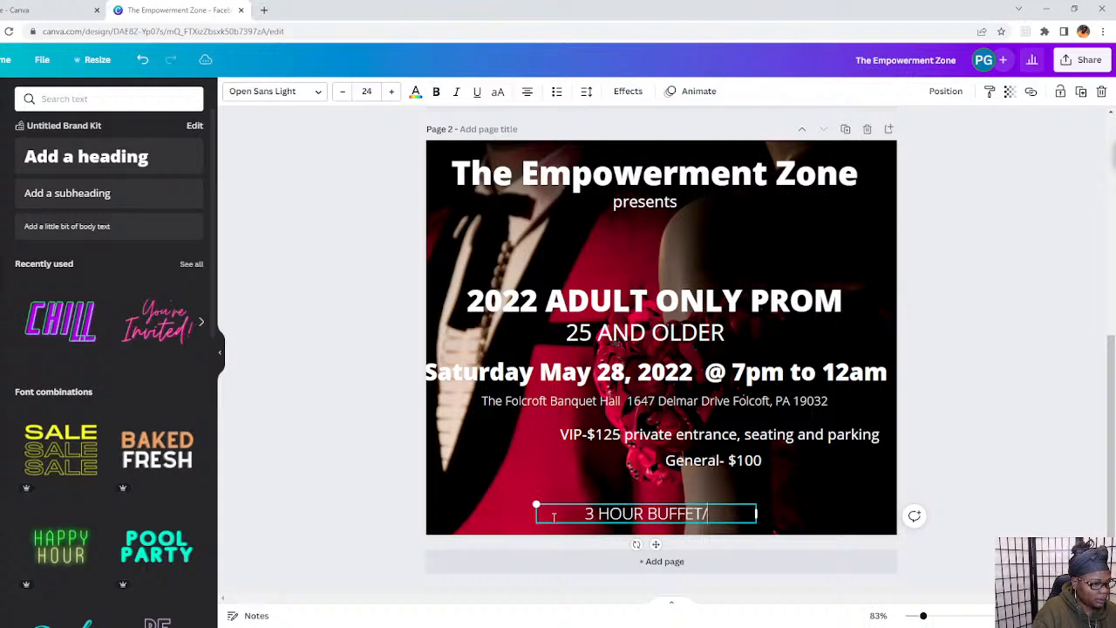
{"action": "key", "text": "BackSpace"}
{"action": "type", "text": "-"}
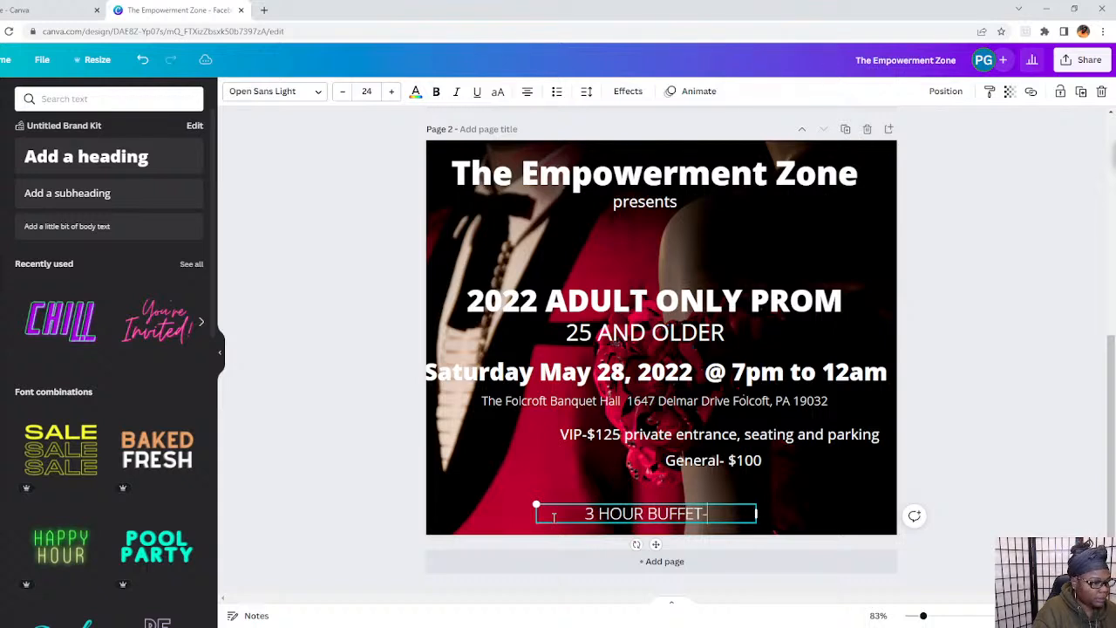
Extend the buffet line with "SILENT AUCTION-MUSIC" and widen its text box to the page's edge so it fits one line.
{"action": "type", "text": "SILENT AUC"}
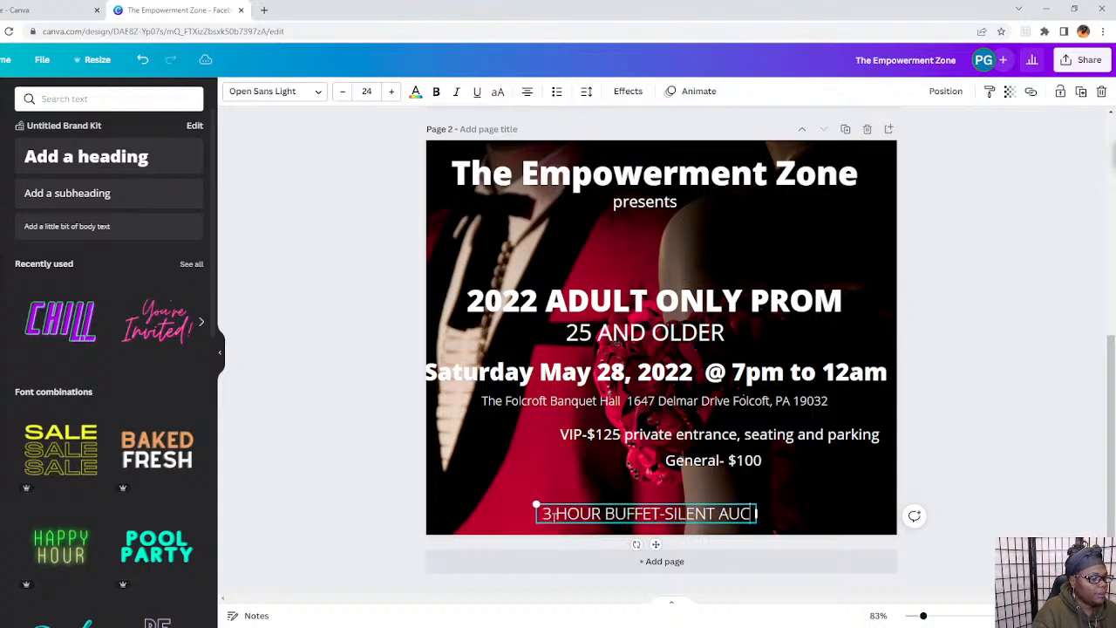
{"action": "type", "text": "TION"}
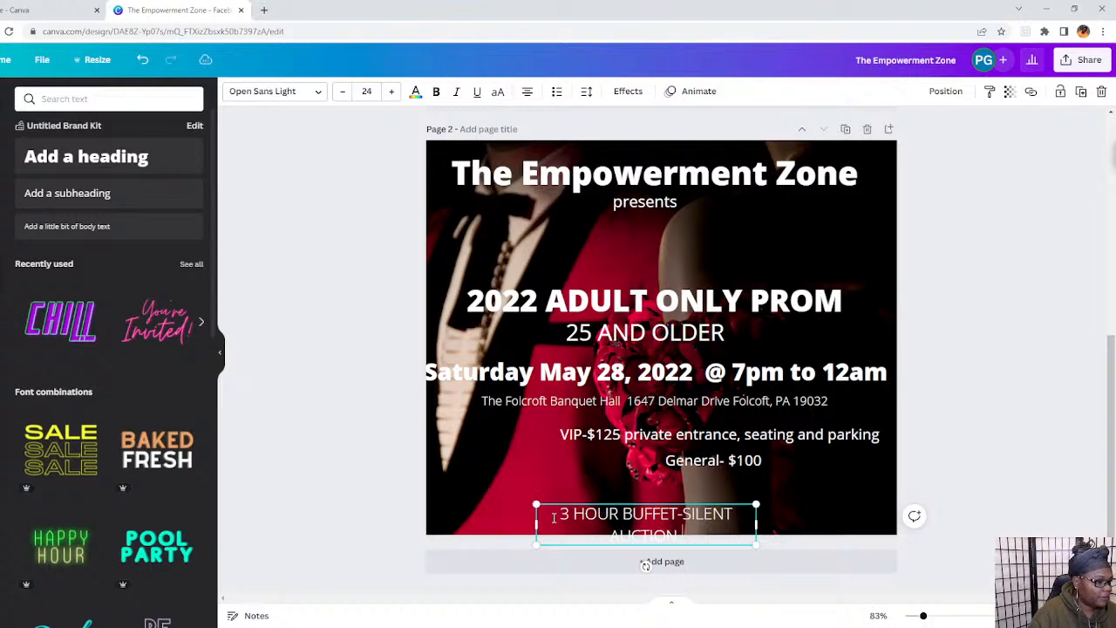
{"action": "scroll", "coordinate": [613, 357], "scroll_direction": "up", "scroll_amount": 5}
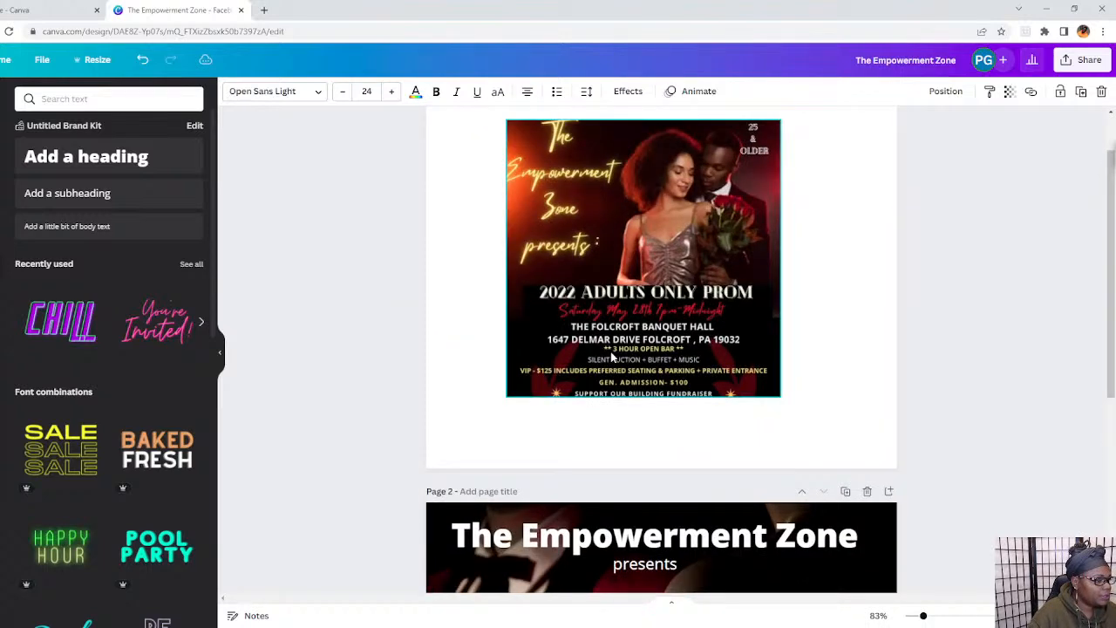
{"action": "scroll", "coordinate": [613, 358], "scroll_direction": "down", "scroll_amount": 5}
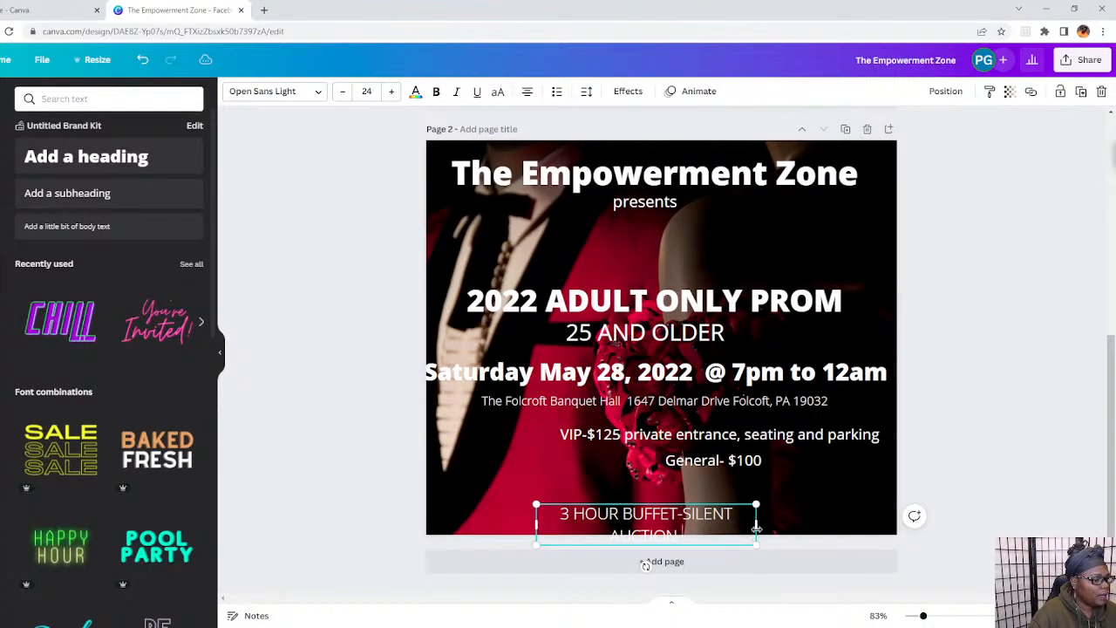
{"action": "left_click_drag", "start_coordinate": [757, 528], "coordinate": [900, 523]}
{"action": "type", "text": "-M"}
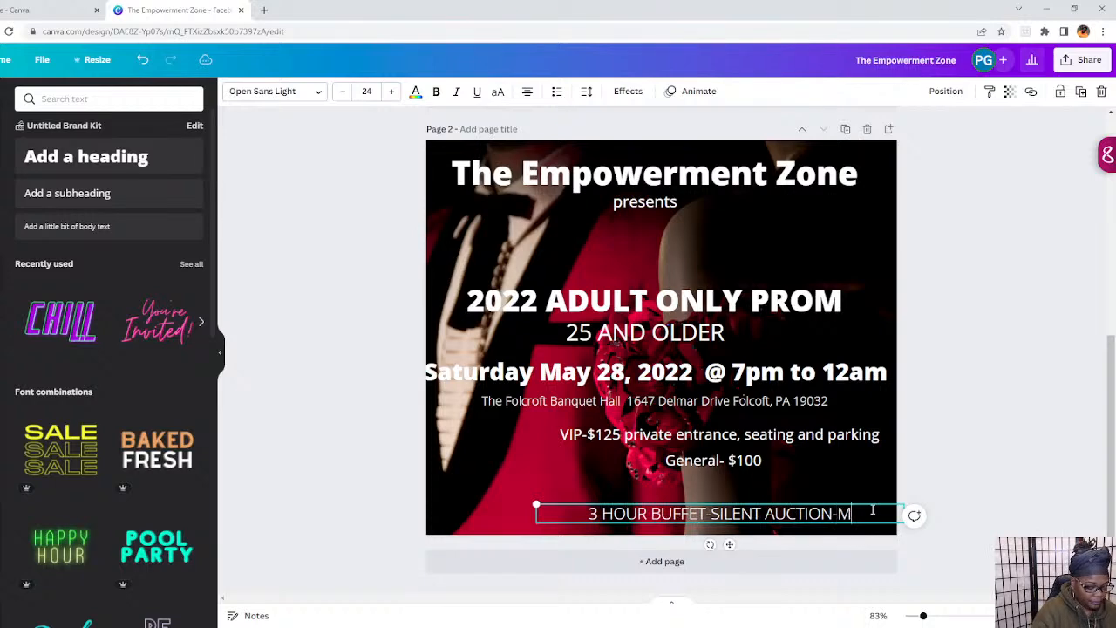
{"action": "type", "text": "USIC"}
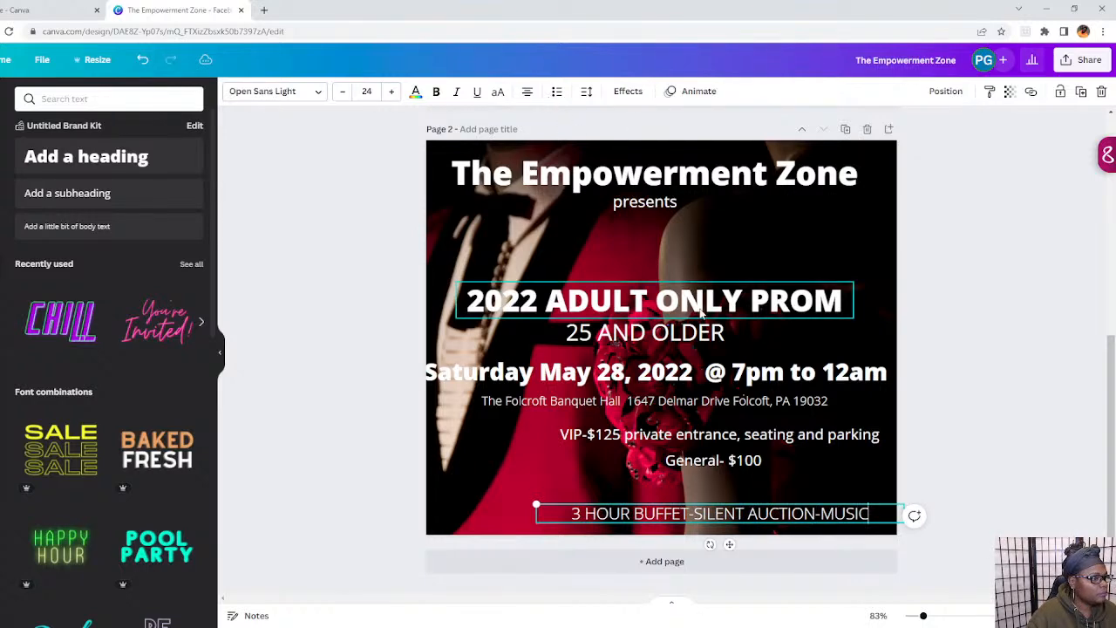
Check the flyer's amenities and insert "OPEN BAR-" after "3 HOUR" in the buffet line.
{"action": "scroll", "coordinate": [700, 312], "scroll_direction": "up", "scroll_amount": 3}
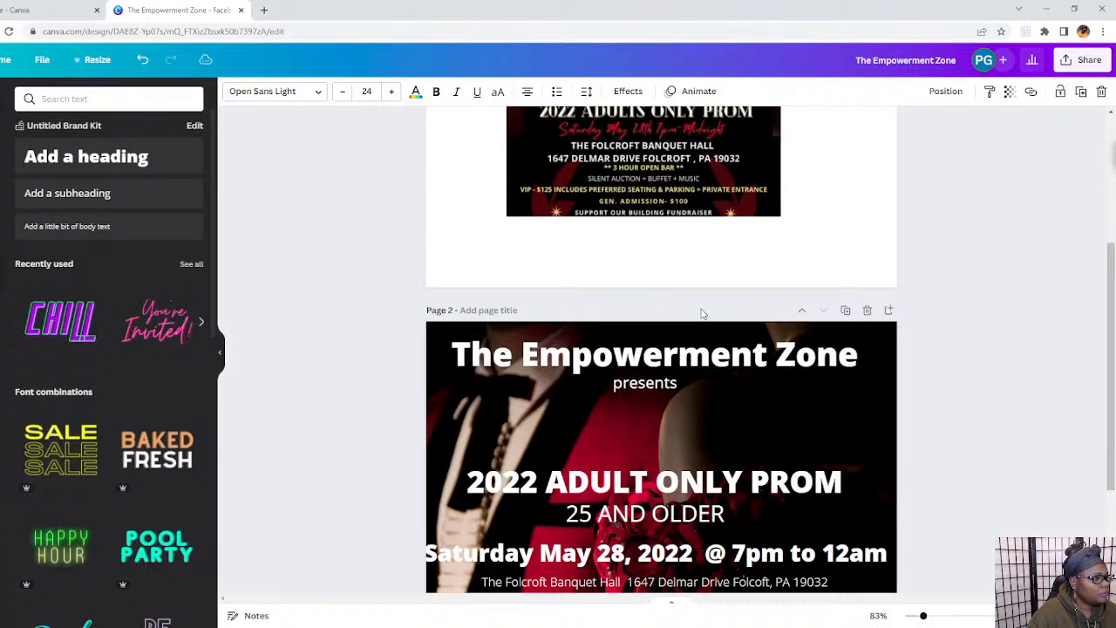
{"action": "scroll", "coordinate": [702, 313], "scroll_direction": "down", "scroll_amount": 3}
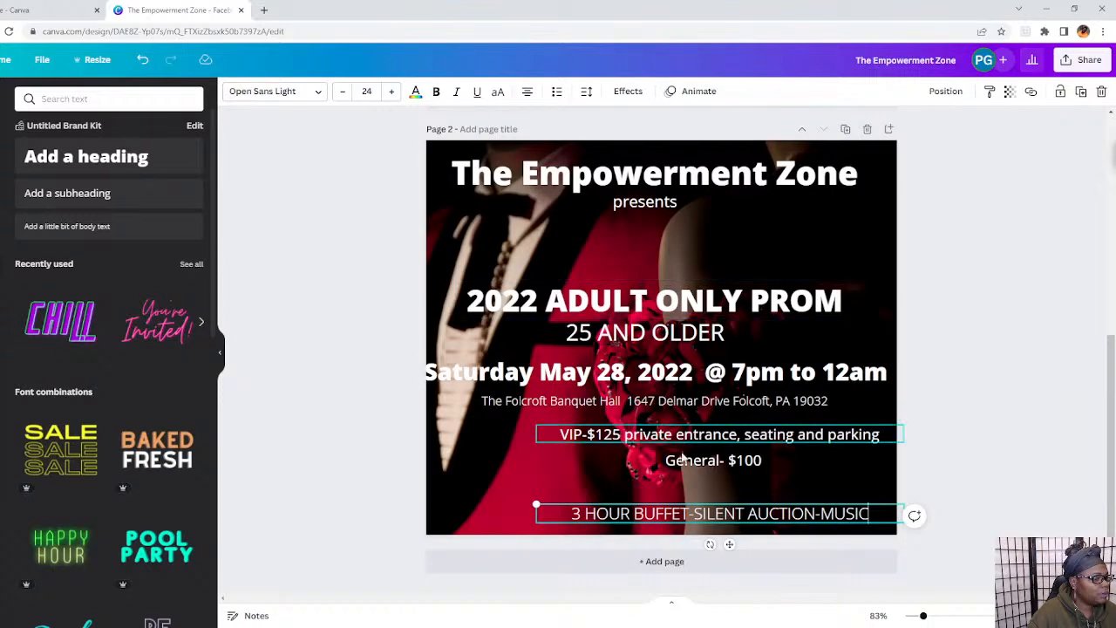
{"action": "type", "text": "OPEN BA"}
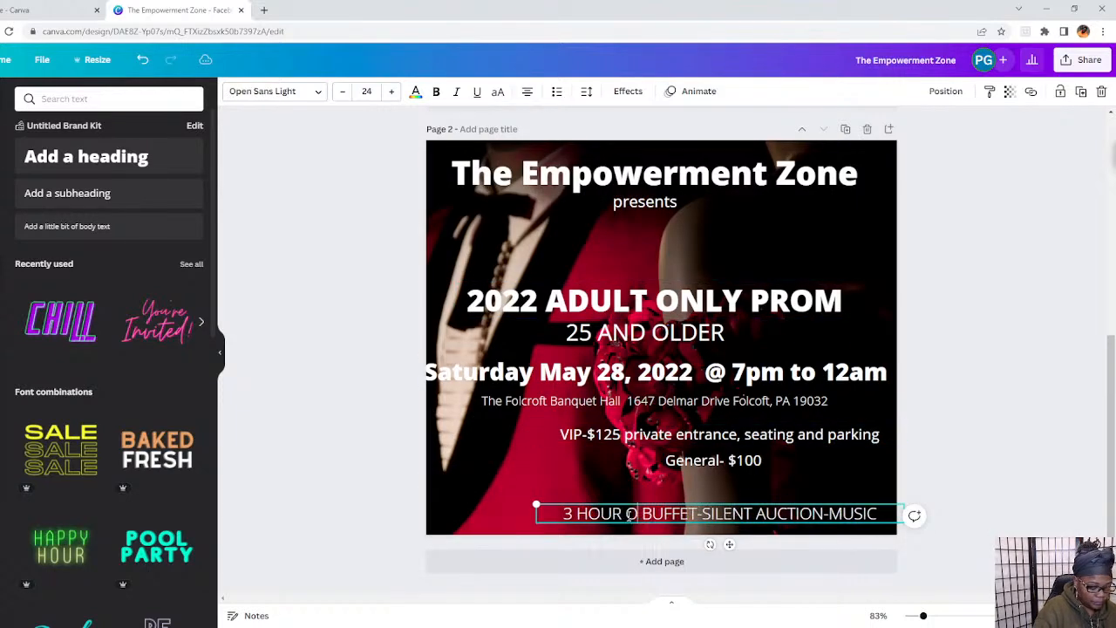
{"action": "type", "text": "R"}
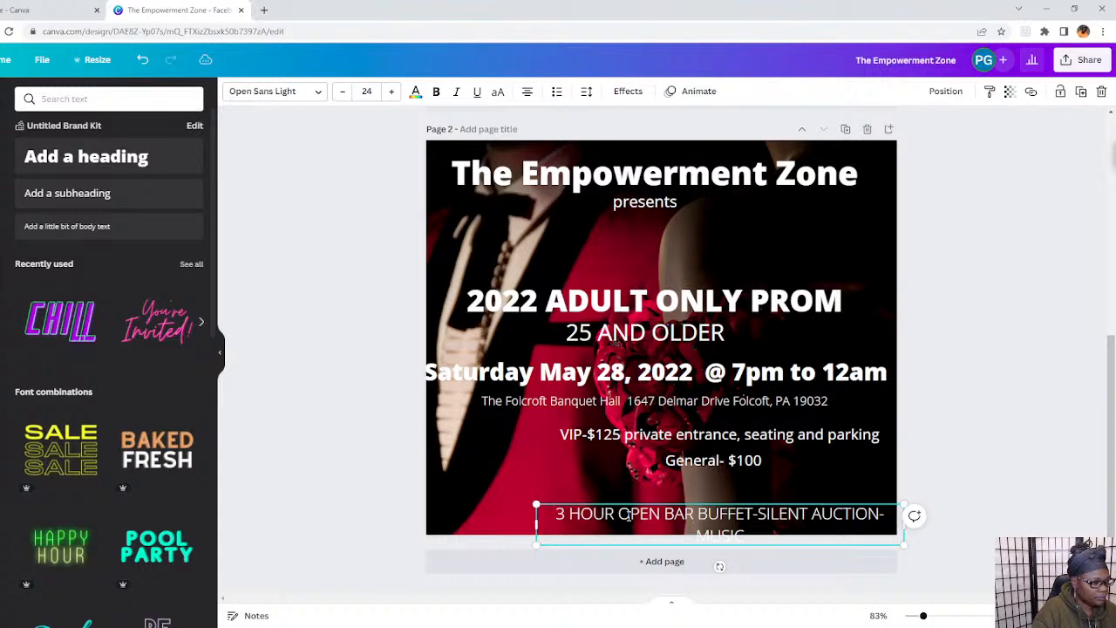
{"action": "type", "text": "-"}
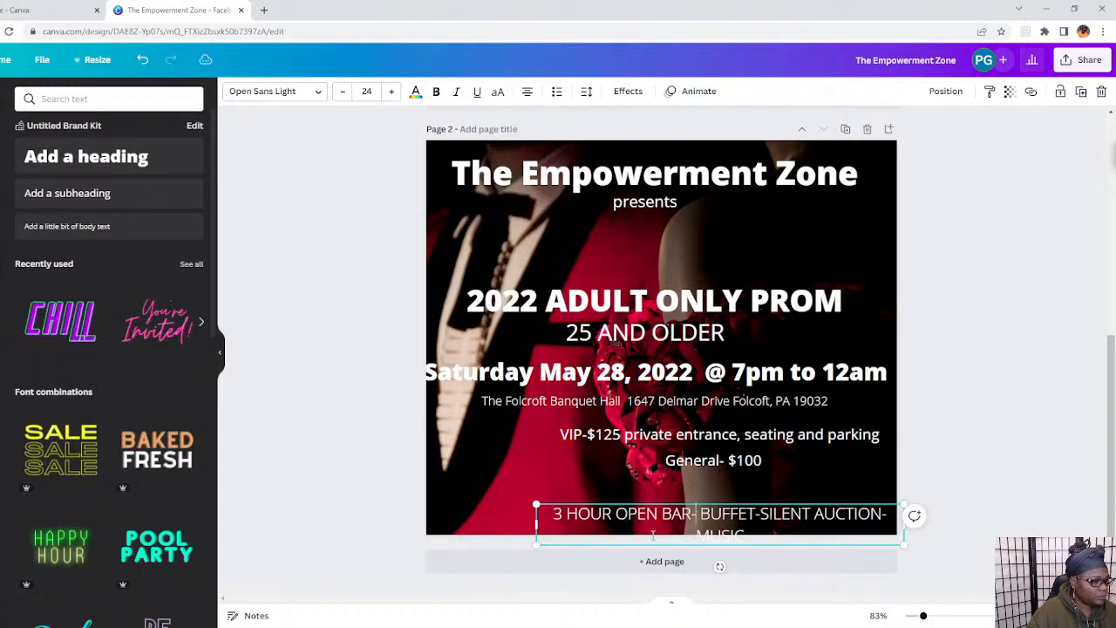
Move the open bar and buffet line up beneath the General price and widen its text box so it fits one line.
{"action": "left_click_drag", "start_coordinate": [614, 499], "coordinate": [547, 475]}
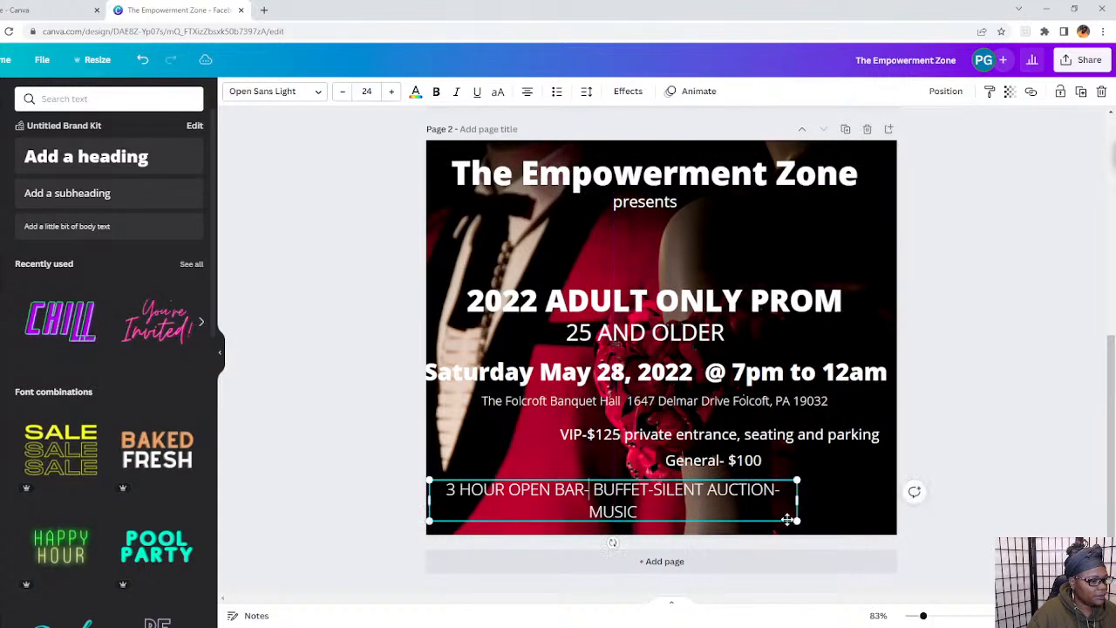
{"action": "left_click_drag", "start_coordinate": [799, 501], "coordinate": [889, 500]}
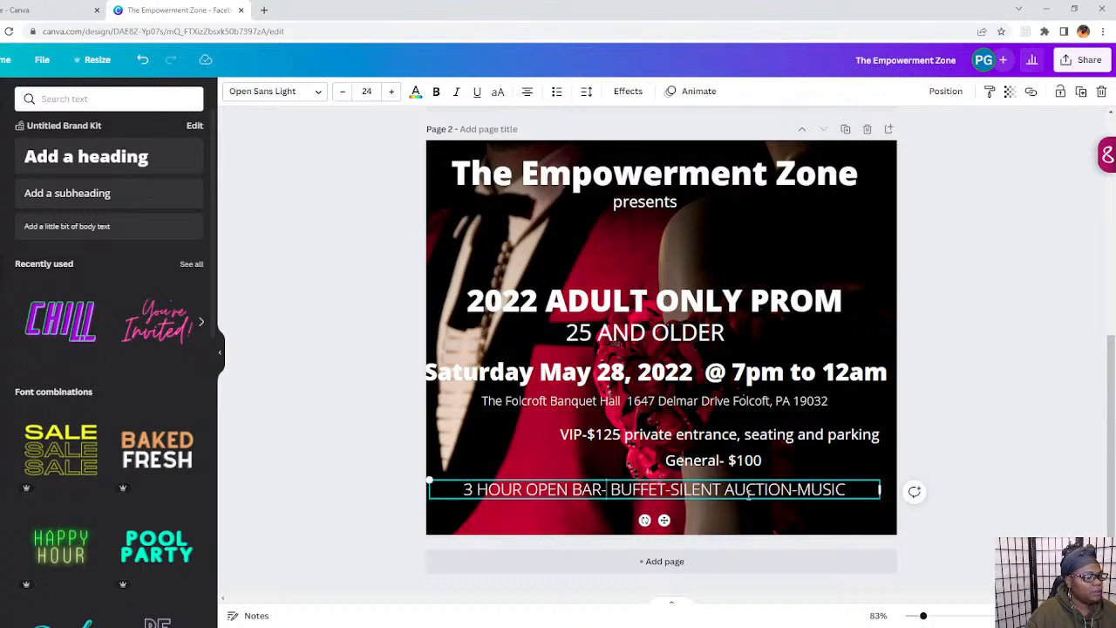
Check the flyer's remaining details and add a body text line reading "SUPPORT THE BUILDING FUND" beneath the buffet line.
{"action": "scroll", "coordinate": [779, 491], "scroll_direction": "up", "scroll_amount": 3}
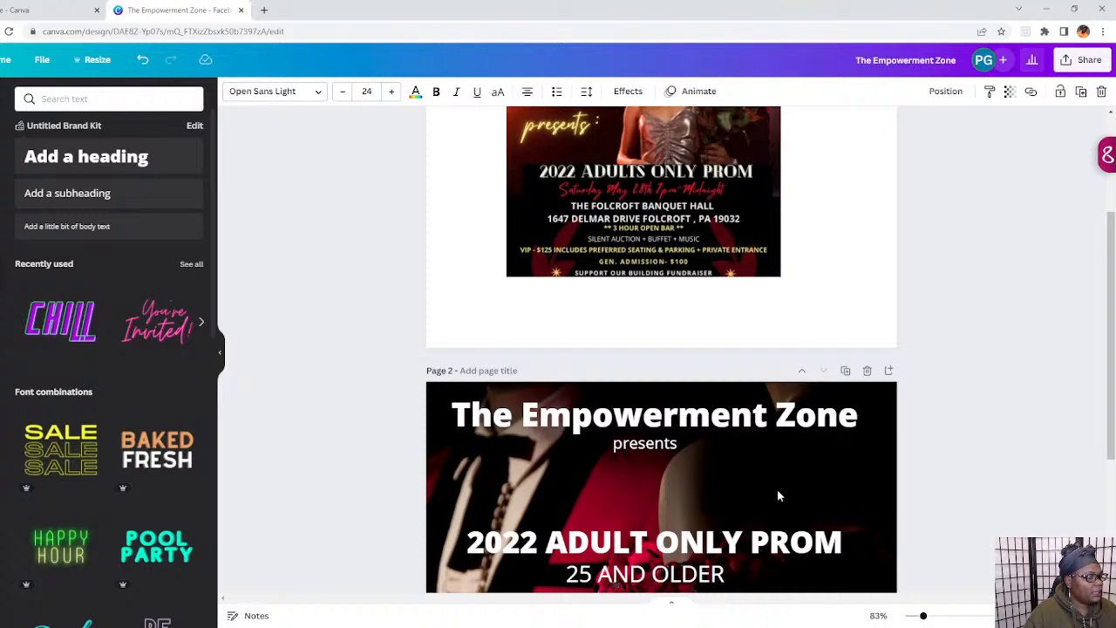
{"action": "scroll", "coordinate": [779, 496], "scroll_direction": "down", "scroll_amount": 2}
{"action": "scroll", "coordinate": [779, 496], "scroll_direction": "up", "scroll_amount": 2}
{"action": "scroll", "coordinate": [779, 495], "scroll_direction": "down", "scroll_amount": 1}
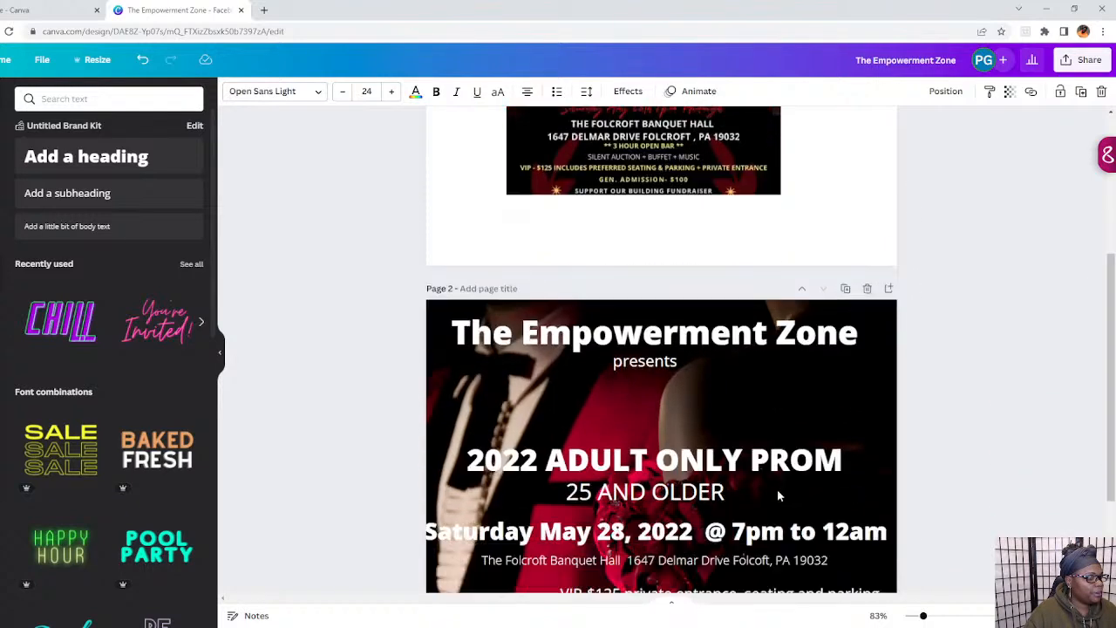
{"action": "scroll", "coordinate": [779, 496], "scroll_direction": "down", "scroll_amount": 2}
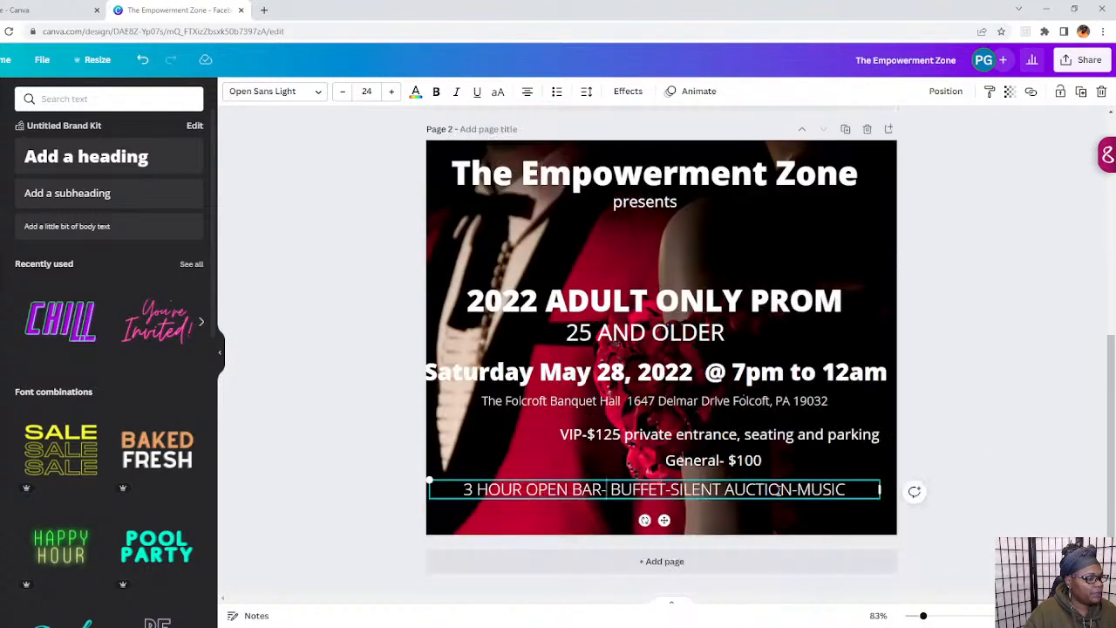
{"action": "left_click", "coordinate": [108, 229]}
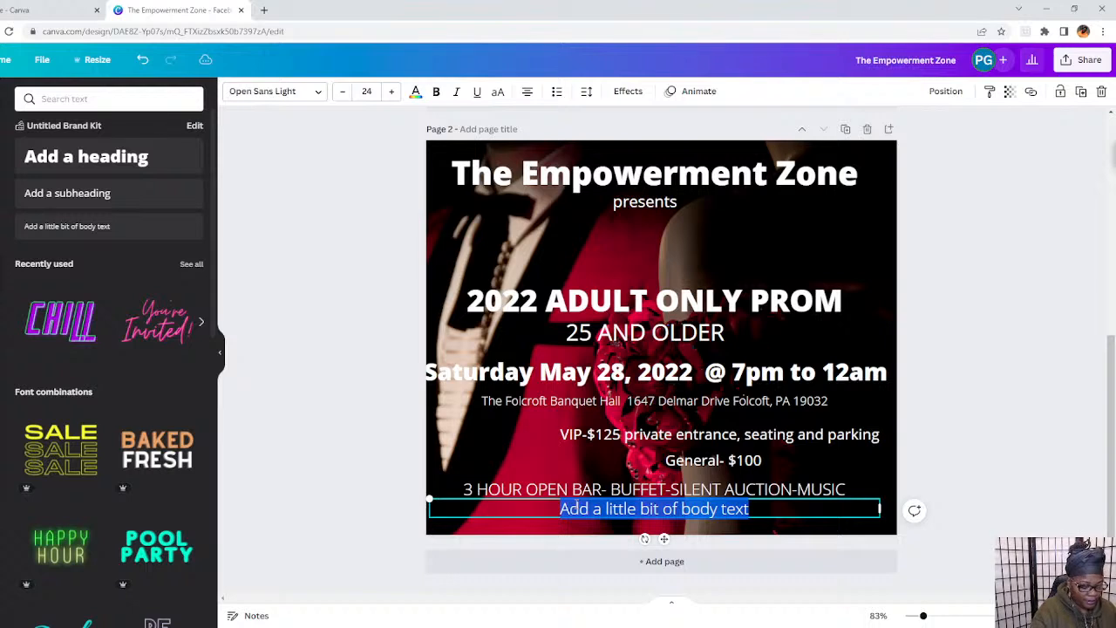
{"action": "type", "text": "SUPPOR"}
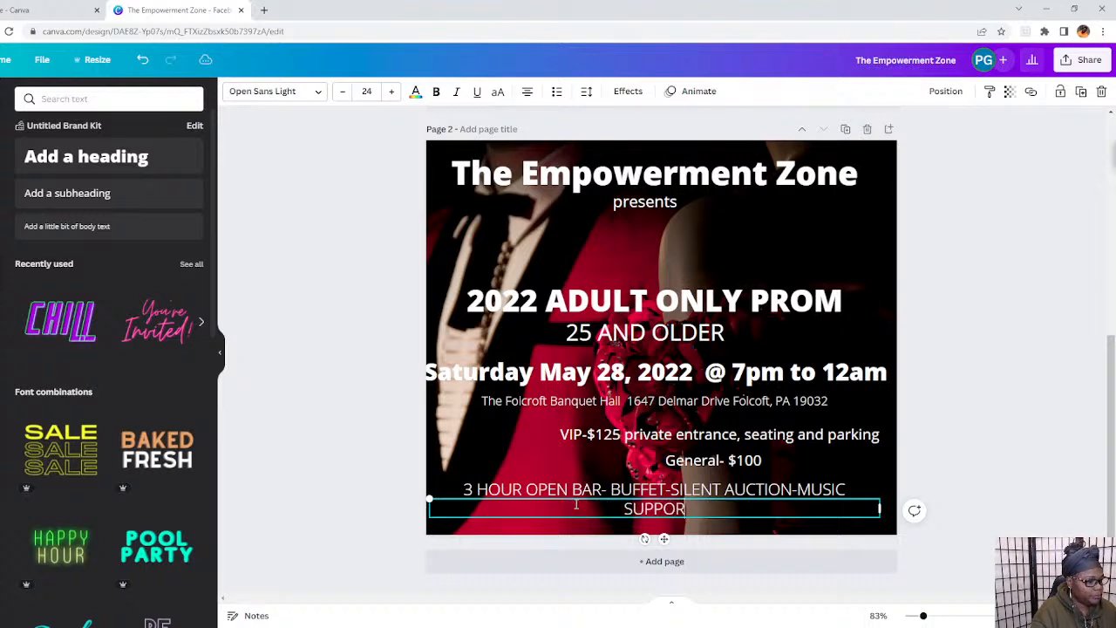
{"action": "type", "text": "T THE BUILDING"}
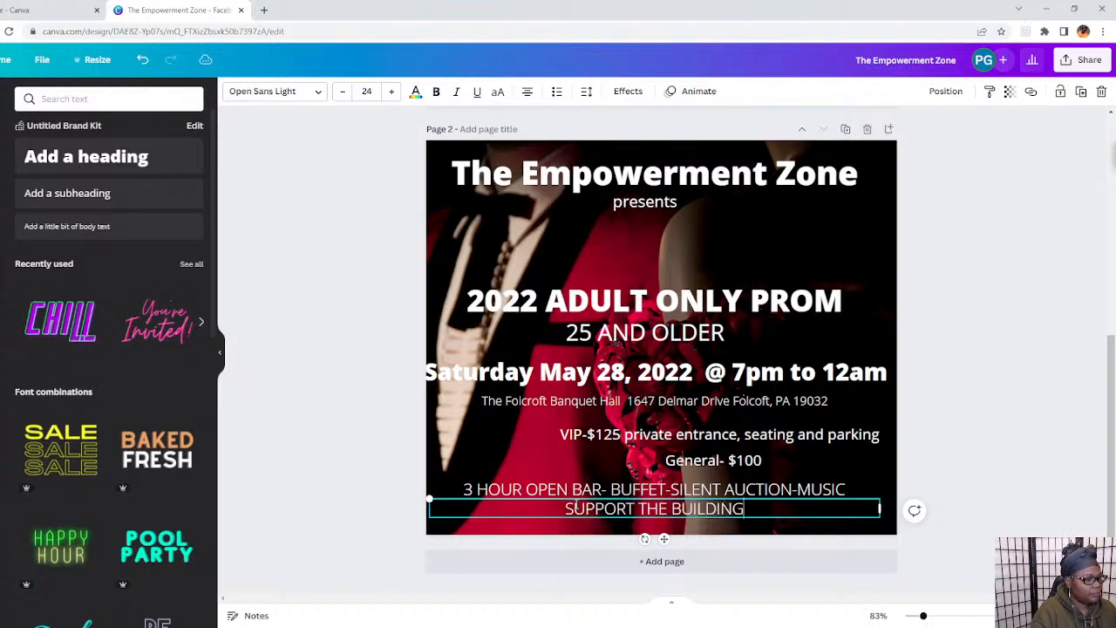
{"action": "type", "text": " FUND"}
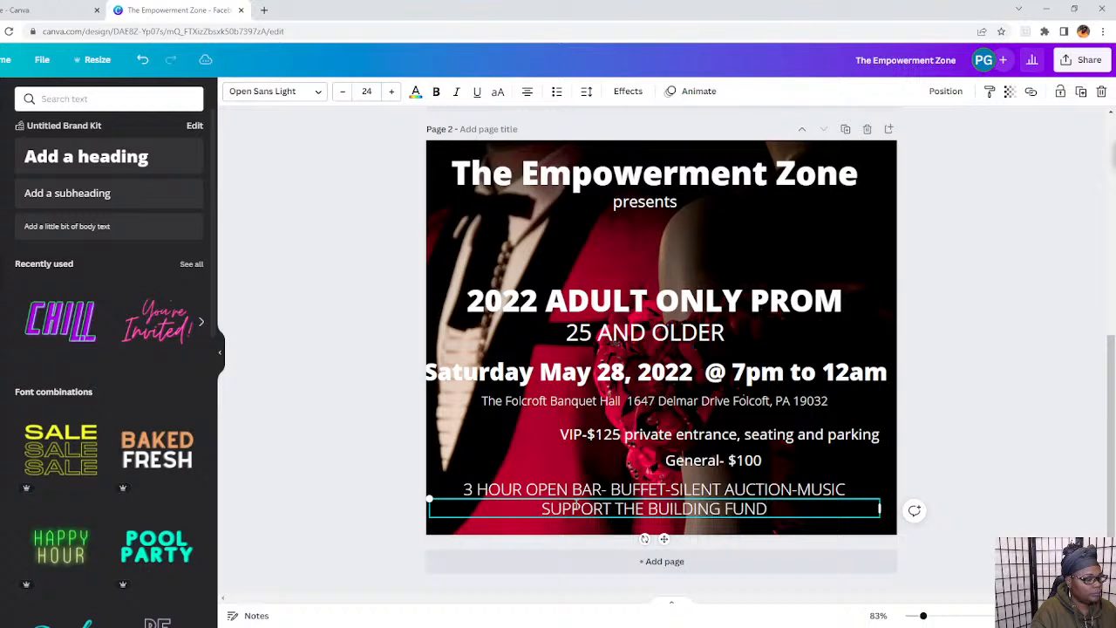
Match the fundraiser line to the flyer's wording, "SUPPORT OUR BUILDING FUNDRAISER", and shrink it down at the page's bottom edge.
{"action": "scroll", "coordinate": [602, 305], "scroll_direction": "up", "scroll_amount": 4}
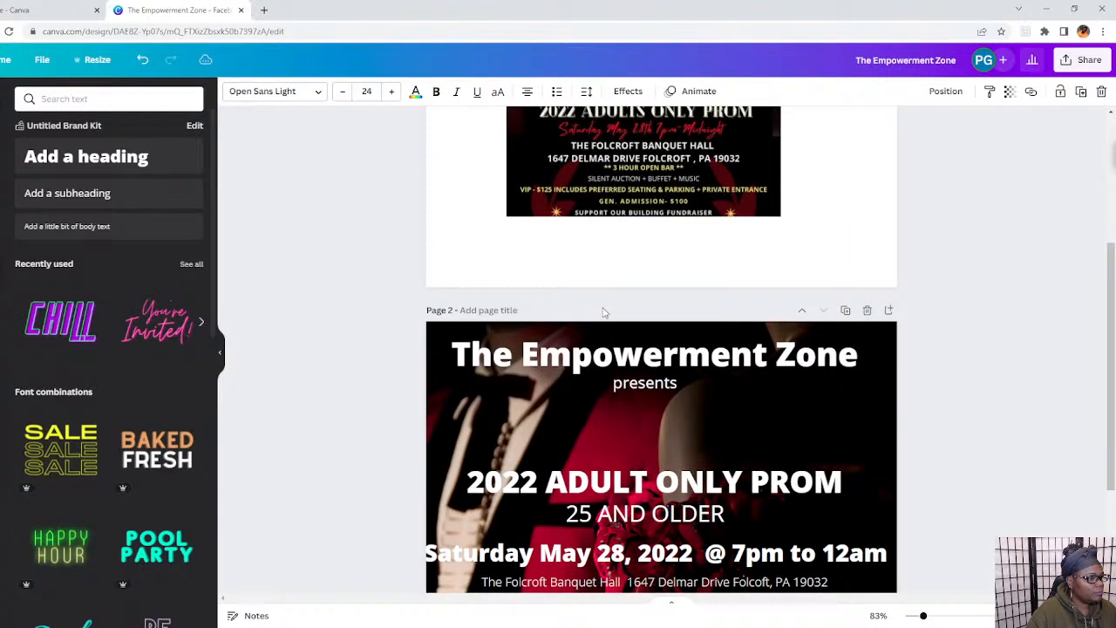
{"action": "scroll", "coordinate": [608, 312], "scroll_direction": "up", "scroll_amount": 3}
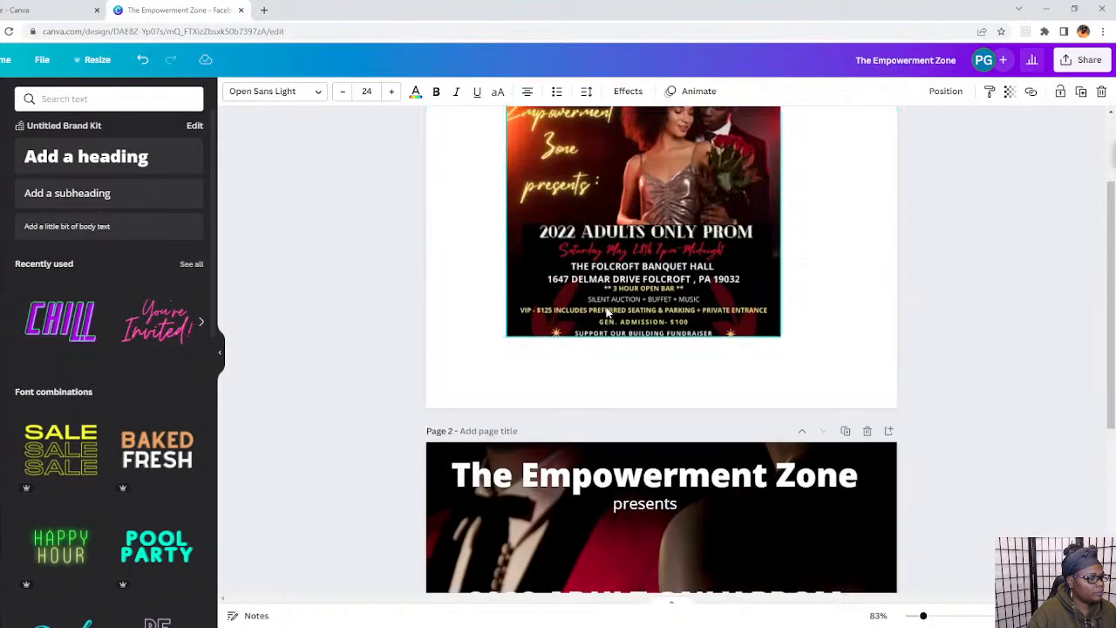
{"action": "scroll", "coordinate": [608, 313], "scroll_direction": "down", "scroll_amount": 7}
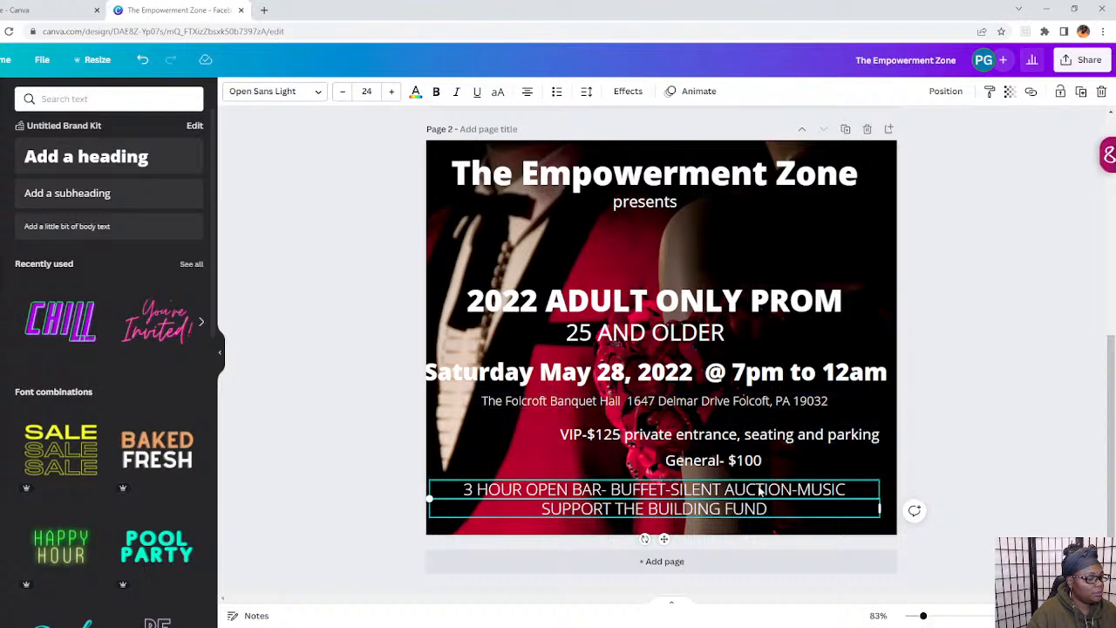
{"action": "left_click", "coordinate": [631, 504]}
{"action": "key", "text": "BackSpace"}
{"action": "key", "text": "BackSpace"}
{"action": "key", "text": "BackSpace"}
{"action": "key", "text": "BackSpace"}
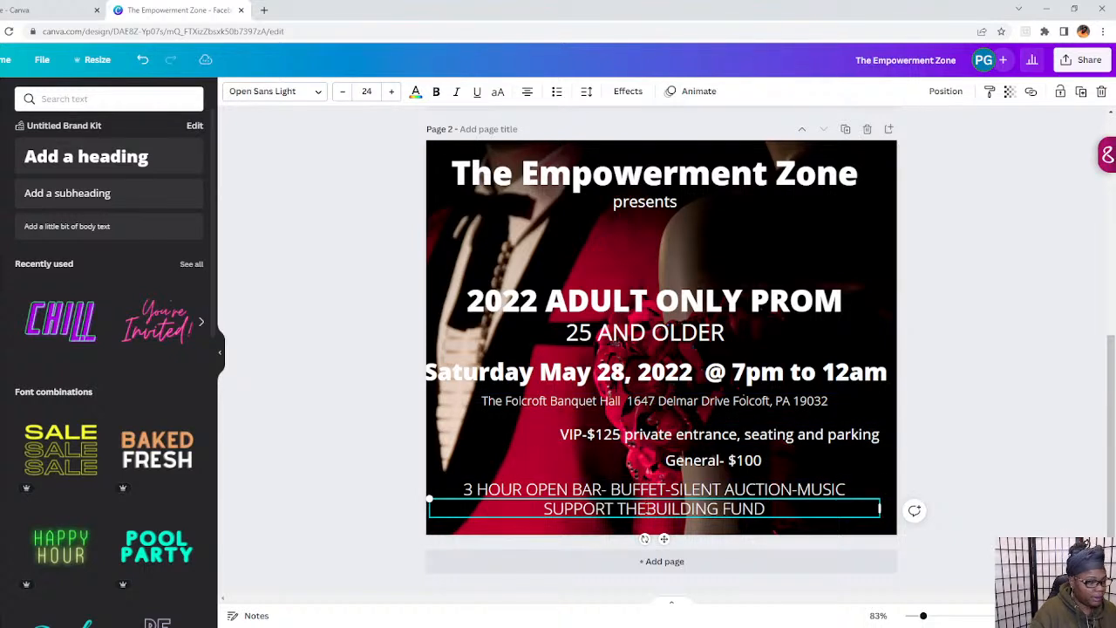
{"action": "type", "text": "OUR"}
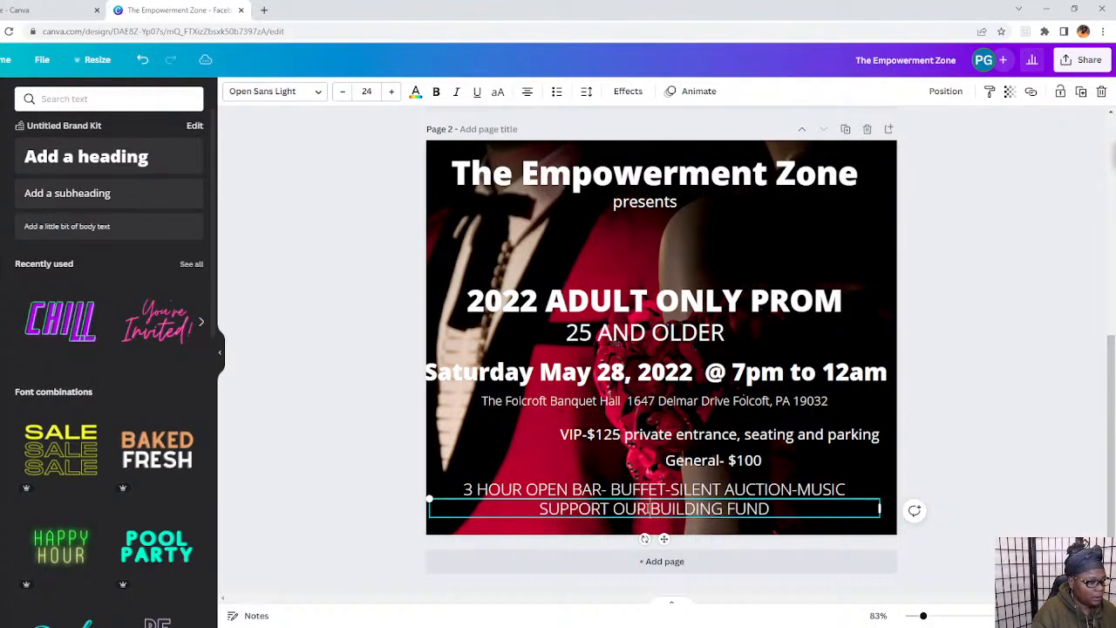
{"action": "left_click", "coordinate": [775, 509]}
{"action": "type", "text": "RAISER"}
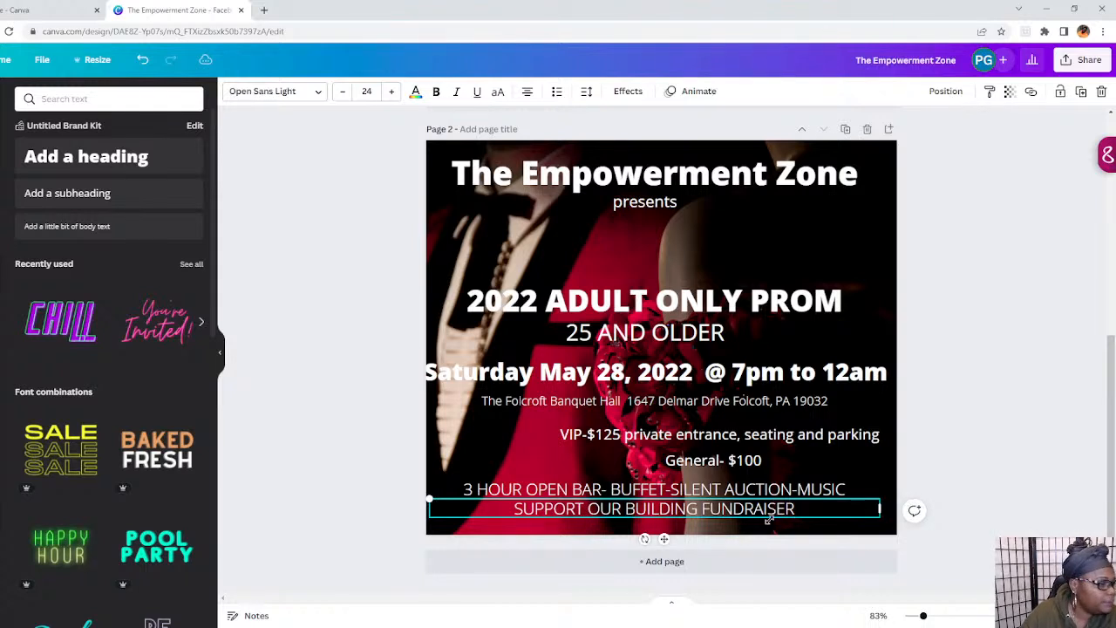
{"action": "left_click_drag", "start_coordinate": [427, 497], "coordinate": [606, 522]}
Reposition the tuxedo background photo within its crop, shifting it right until its left edge meets the page's left edge.
{"action": "double_click", "coordinate": [785, 522]}
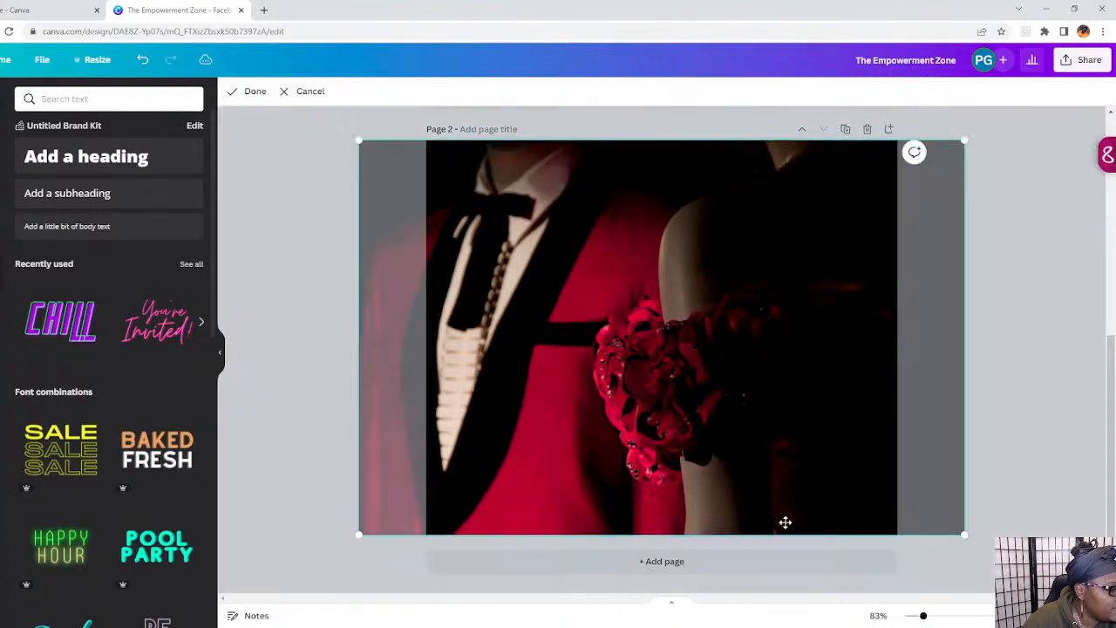
{"action": "left_click_drag", "start_coordinate": [730, 296], "coordinate": [801, 291]}
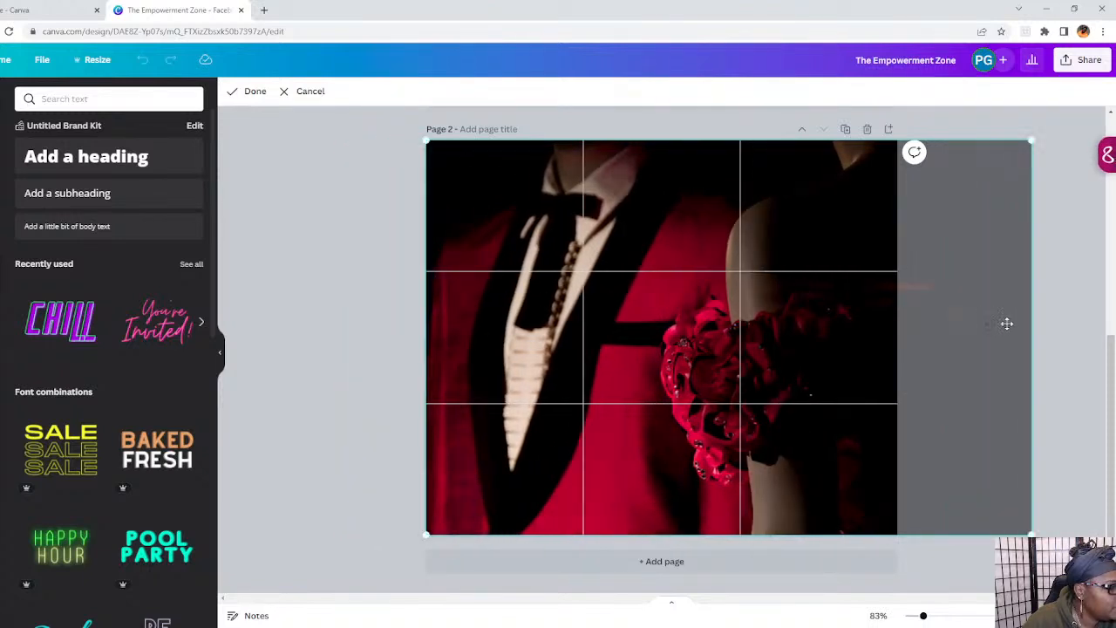
{"action": "left_click", "coordinate": [260, 100]}
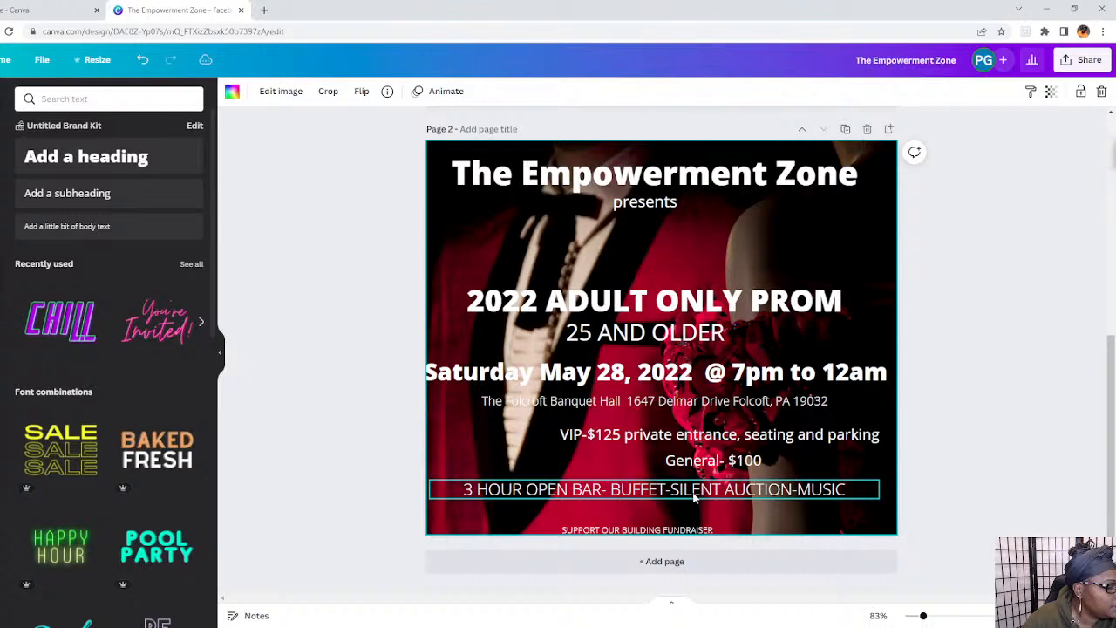
Narrow the General- $100 text box and place it beside the VIP-$125 line just above the fundraiser text, clearing the open bar line upward.
{"action": "left_click_drag", "start_coordinate": [695, 496], "coordinate": [712, 258]}
{"action": "left_click_drag", "start_coordinate": [705, 443], "coordinate": [645, 463]}
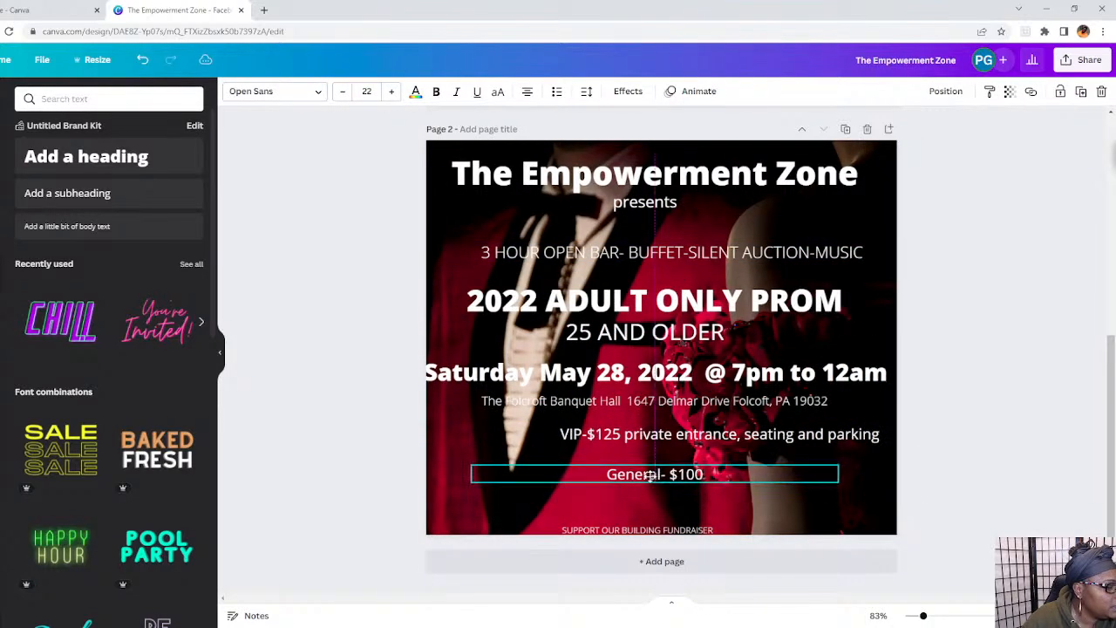
{"action": "left_click_drag", "start_coordinate": [891, 476], "coordinate": [591, 466]}
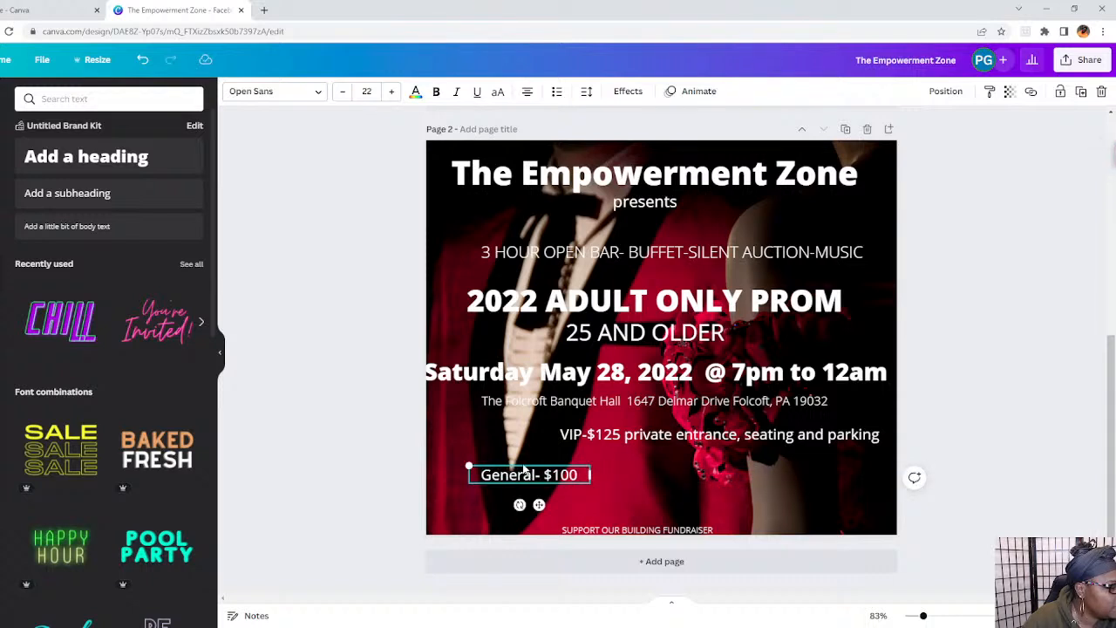
{"action": "left_click_drag", "start_coordinate": [516, 466], "coordinate": [793, 490]}
{"action": "left_click_drag", "start_coordinate": [724, 436], "coordinate": [592, 506]}
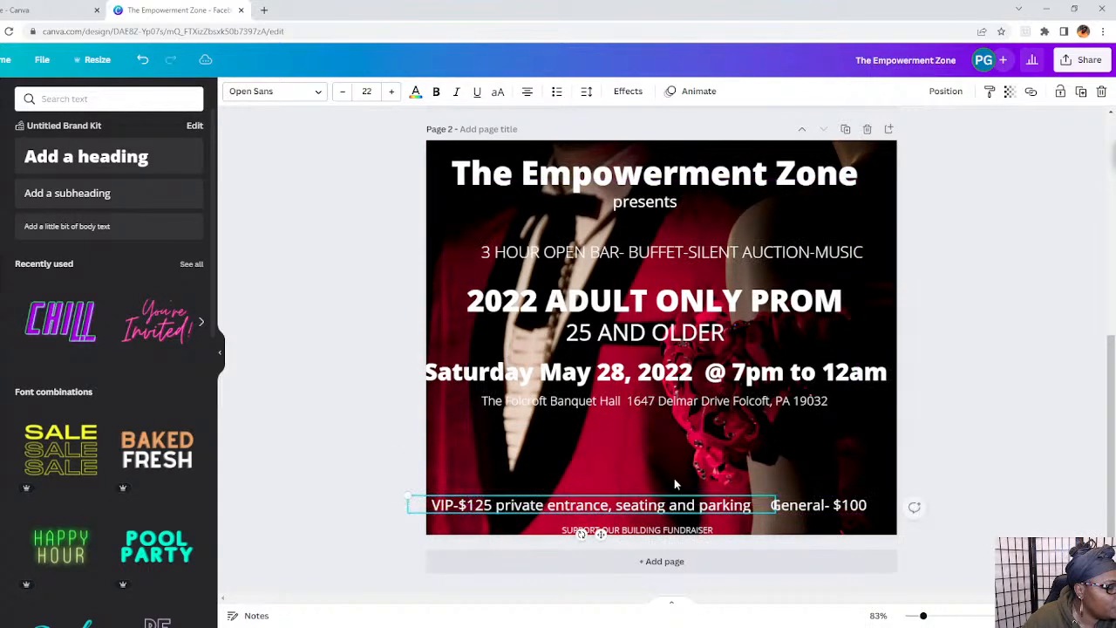
{"action": "left_click", "coordinate": [1014, 423]}
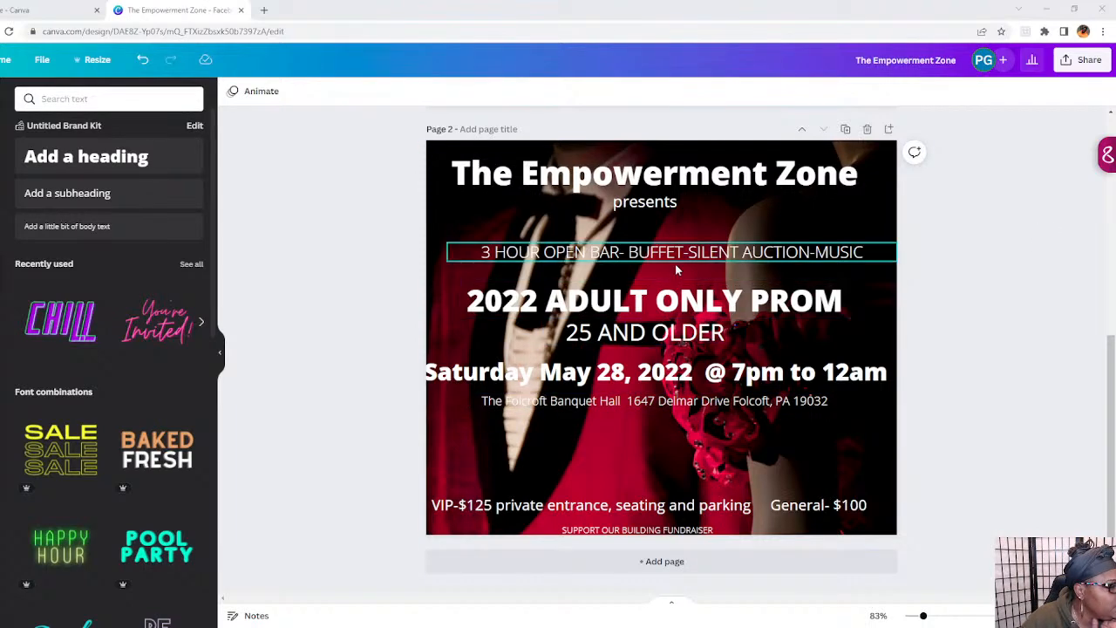
Move the 3 HOUR OPEN BAR line down to just above the ticket prices and shift the date and venue lines slightly lower.
{"action": "left_click_drag", "start_coordinate": [675, 264], "coordinate": [665, 464]}
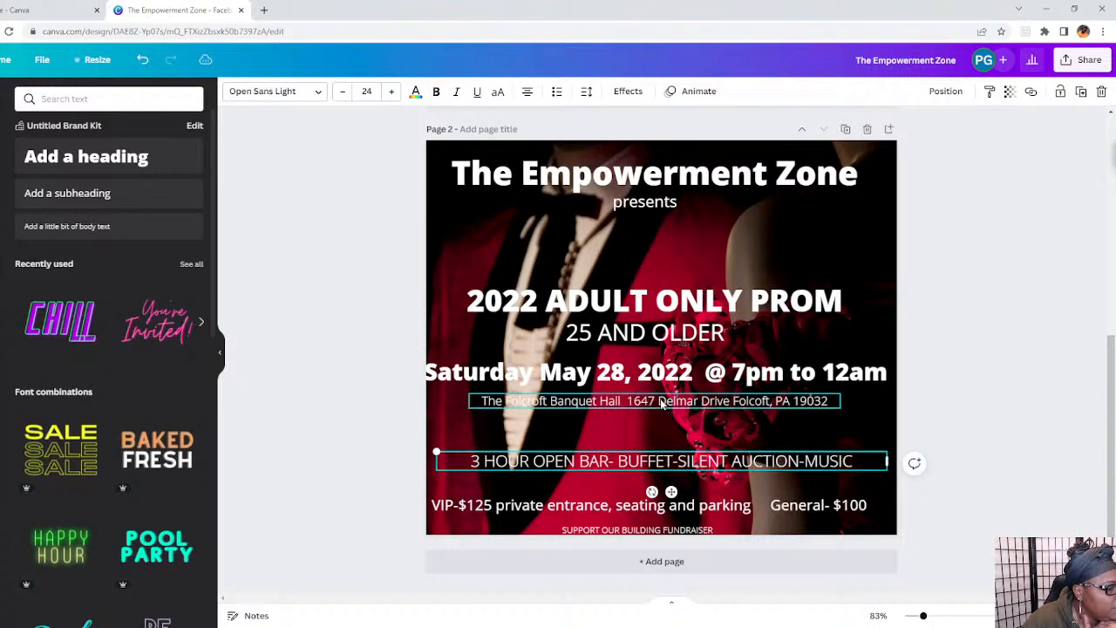
{"action": "left_click_drag", "start_coordinate": [662, 401], "coordinate": [661, 419]}
{"action": "left_click_drag", "start_coordinate": [668, 376], "coordinate": [668, 394]}
{"action": "left_click_drag", "start_coordinate": [668, 460], "coordinate": [653, 468]}
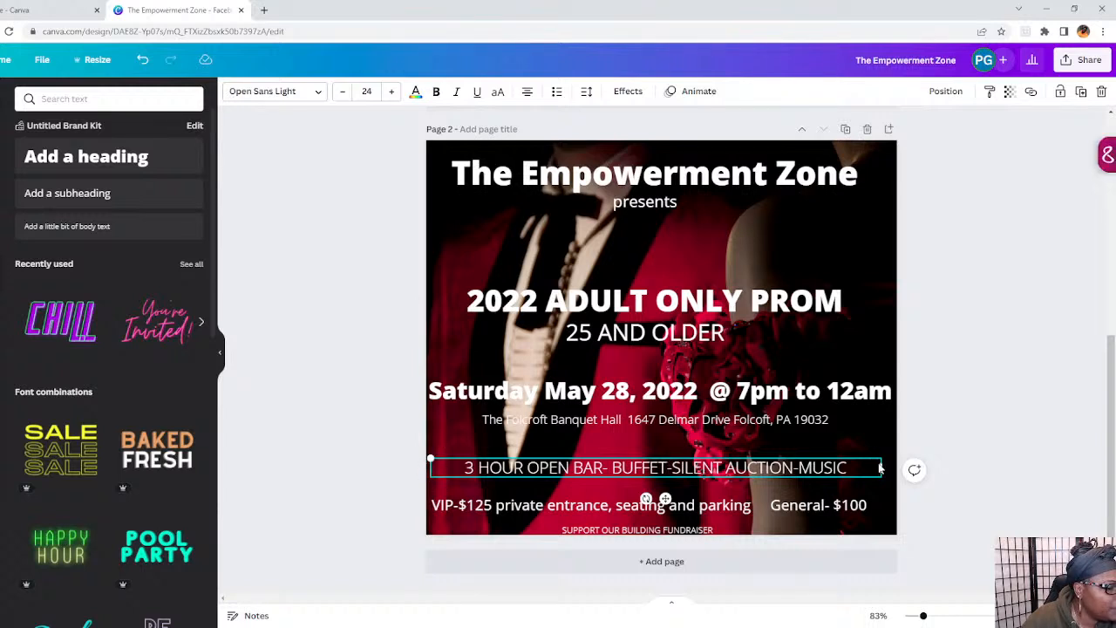
Enlarge the 3 HOUR OPEN BAR line to size 25.9, widen its box to fit one line, and center it above the prices.
{"action": "left_click_drag", "start_coordinate": [882, 469], "coordinate": [812, 468]}
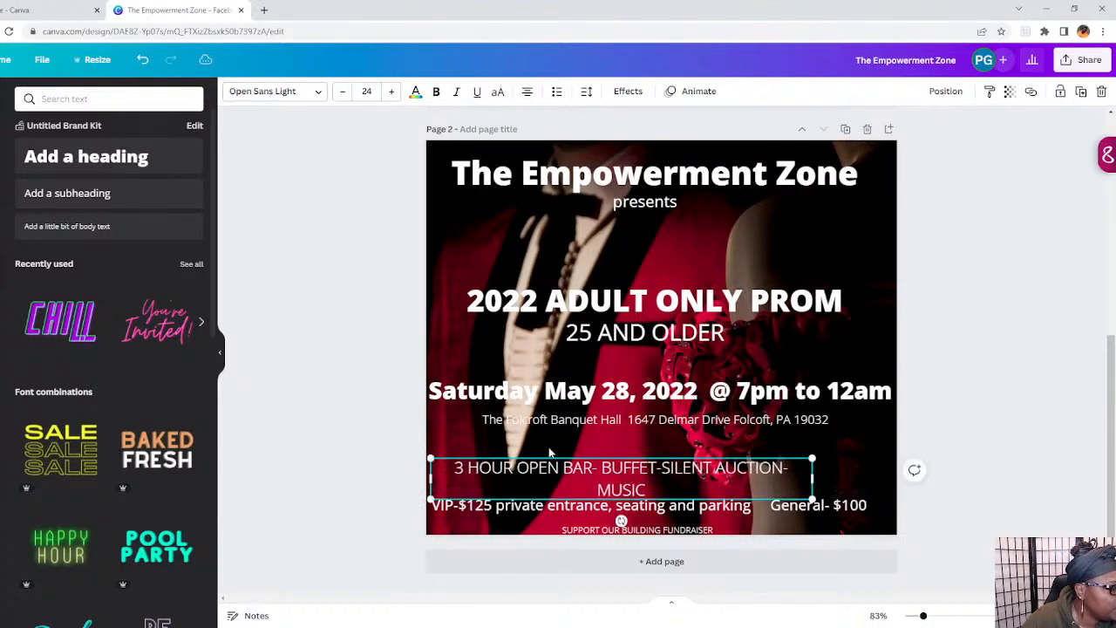
{"action": "left_click", "coordinate": [427, 456]}
{"action": "left_click", "coordinate": [449, 465]}
{"action": "left_click_drag", "start_coordinate": [431, 457], "coordinate": [401, 456]}
{"action": "left_click", "coordinate": [676, 455]}
{"action": "left_click", "coordinate": [652, 458]}
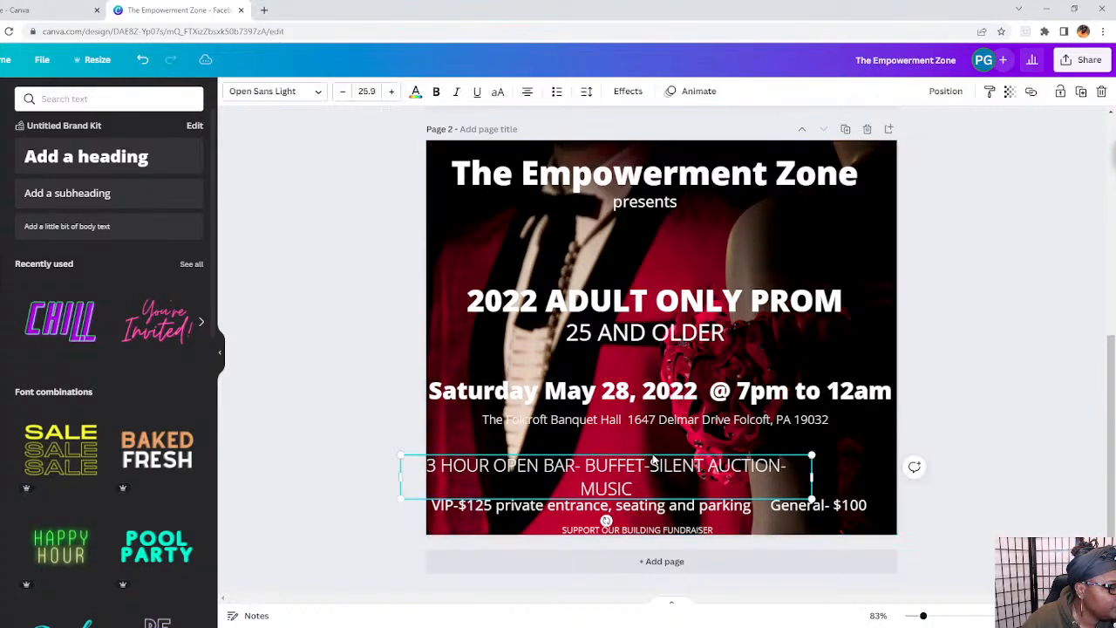
{"action": "left_click_drag", "start_coordinate": [812, 471], "coordinate": [870, 471]}
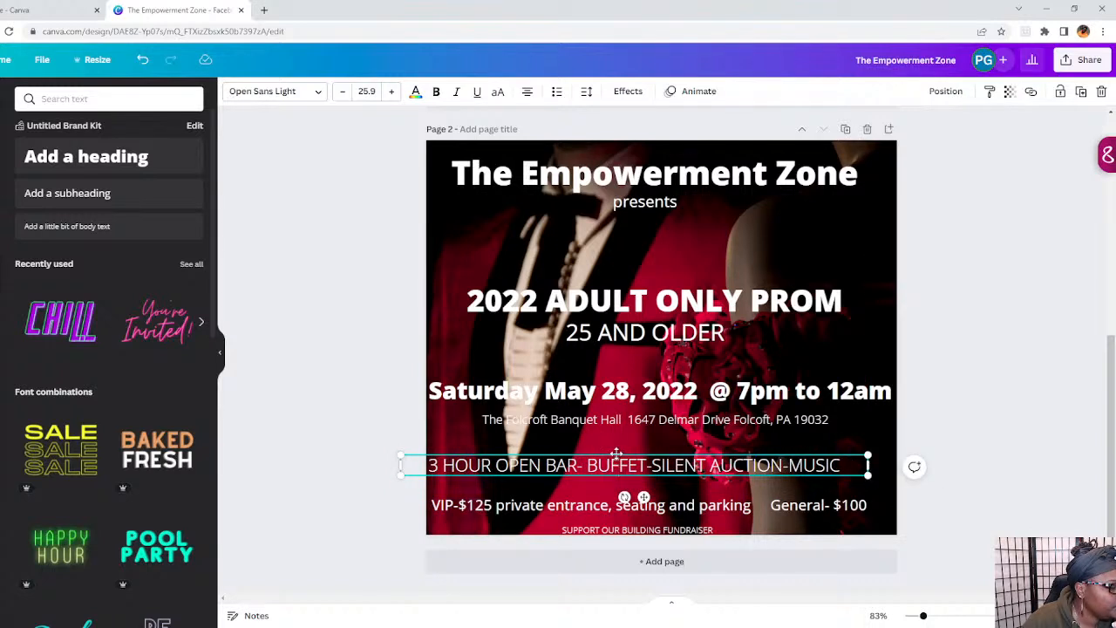
{"action": "mouse_move", "coordinate": [617, 455]}
{"action": "left_mouse_down"}
{"action": "mouse_move", "coordinate": [658, 475]}
{"action": "mouse_move", "coordinate": [625, 462]}
{"action": "left_mouse_up"}
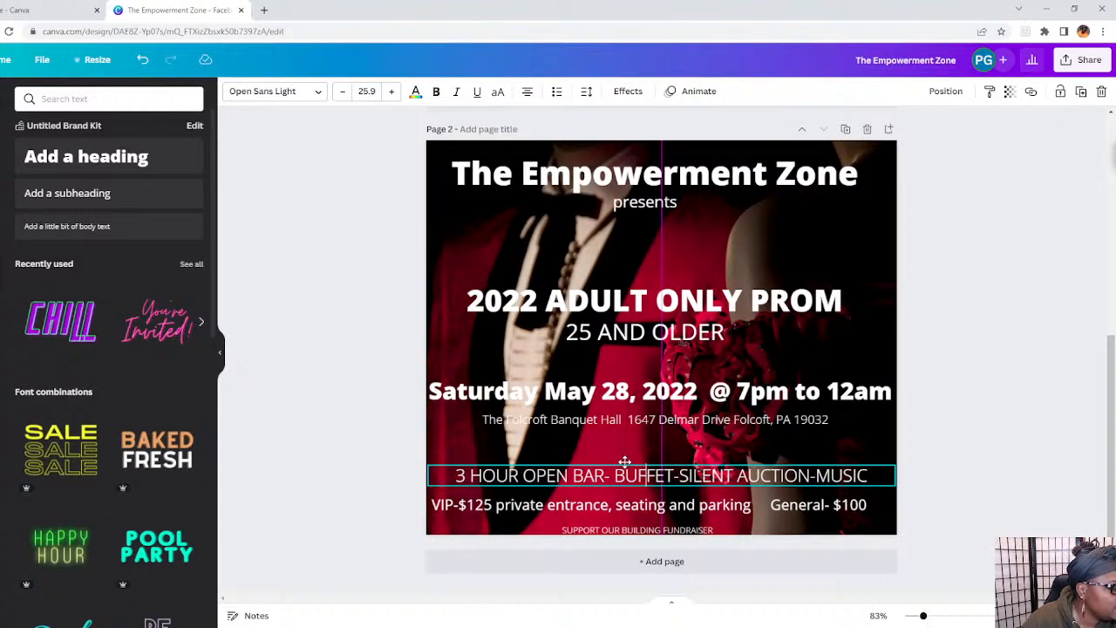
{"action": "mouse_move", "coordinate": [624, 462]}
{"action": "left_mouse_down"}
{"action": "mouse_move", "coordinate": [645, 460]}
{"action": "mouse_move", "coordinate": [621, 460]}
{"action": "left_mouse_up"}
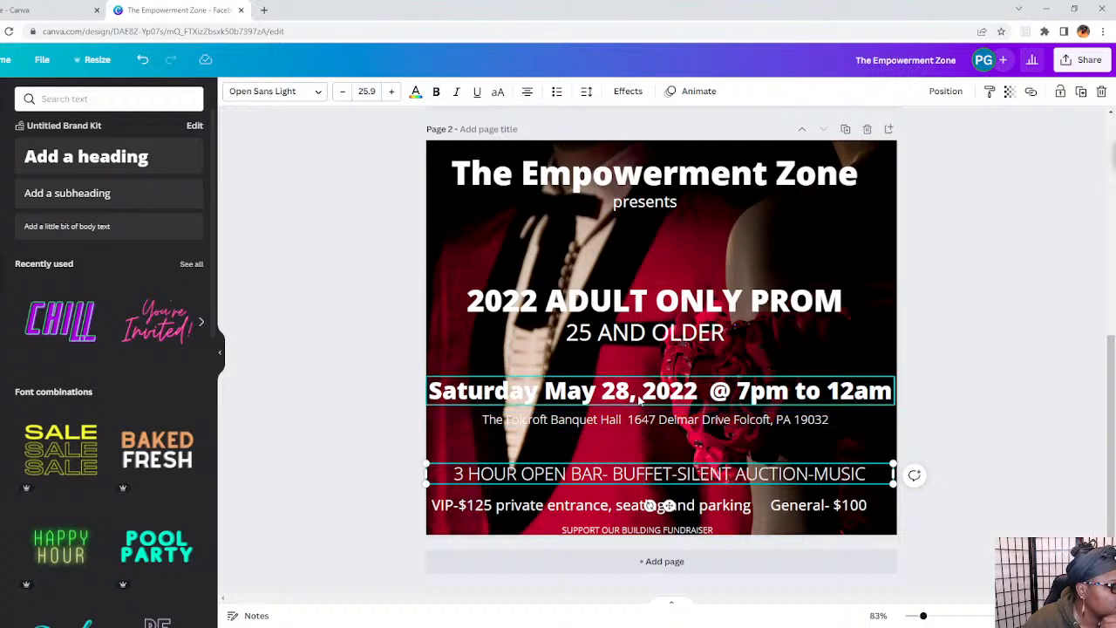
Move the date, 25 AND OLDER and 2022 ADULT ONLY PROM lines down so they stack closely above the venue line.
{"action": "mouse_move", "coordinate": [637, 393]}
{"action": "left_mouse_down"}
{"action": "mouse_move", "coordinate": [628, 428]}
{"action": "mouse_move", "coordinate": [632, 407]}
{"action": "left_mouse_up"}
{"action": "left_click_drag", "start_coordinate": [642, 325], "coordinate": [646, 372]}
{"action": "left_click_drag", "start_coordinate": [646, 295], "coordinate": [647, 341]}
{"action": "left_click", "coordinate": [647, 342]}
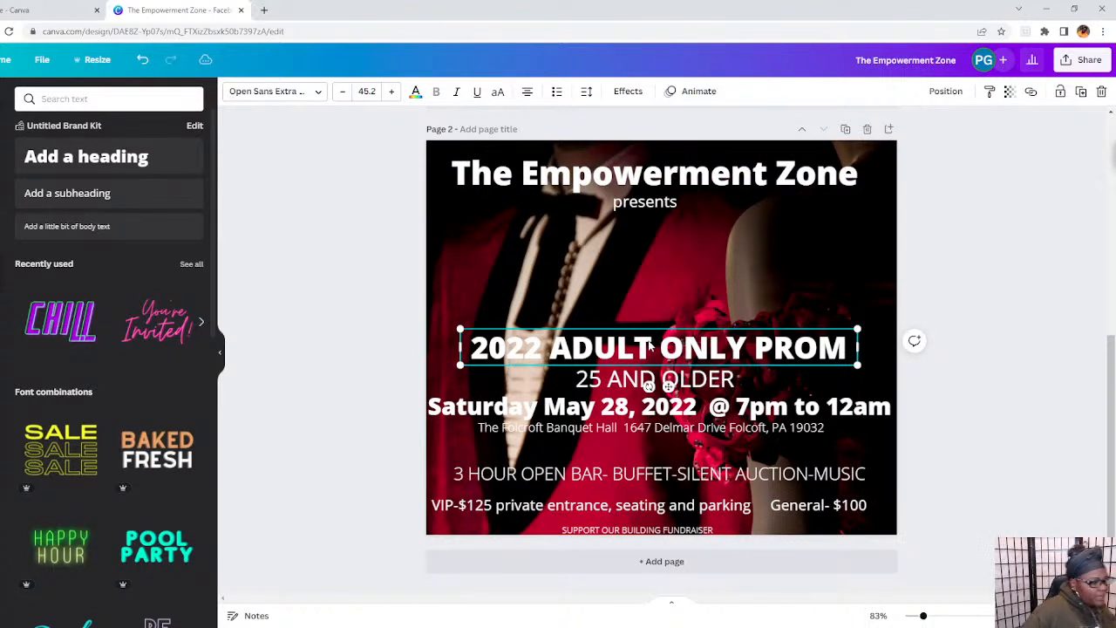
{"action": "left_click", "coordinate": [1028, 303]}
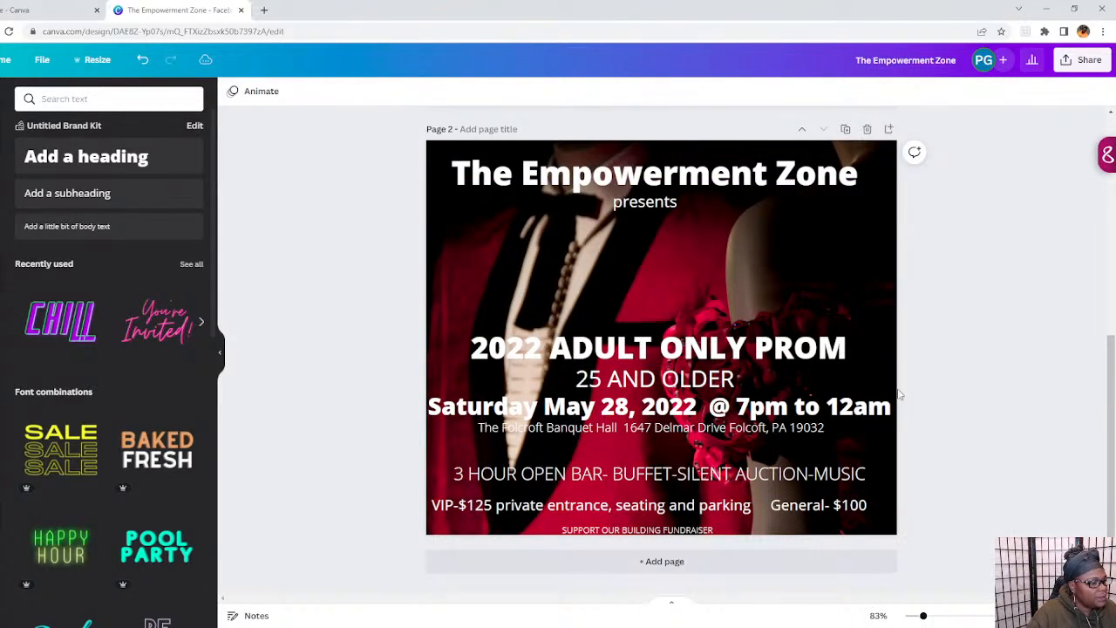
Enlarge the 2022 ADULT ONLY PROM headline to size 51.6 and center it across the flyer.
{"action": "left_click", "coordinate": [743, 344]}
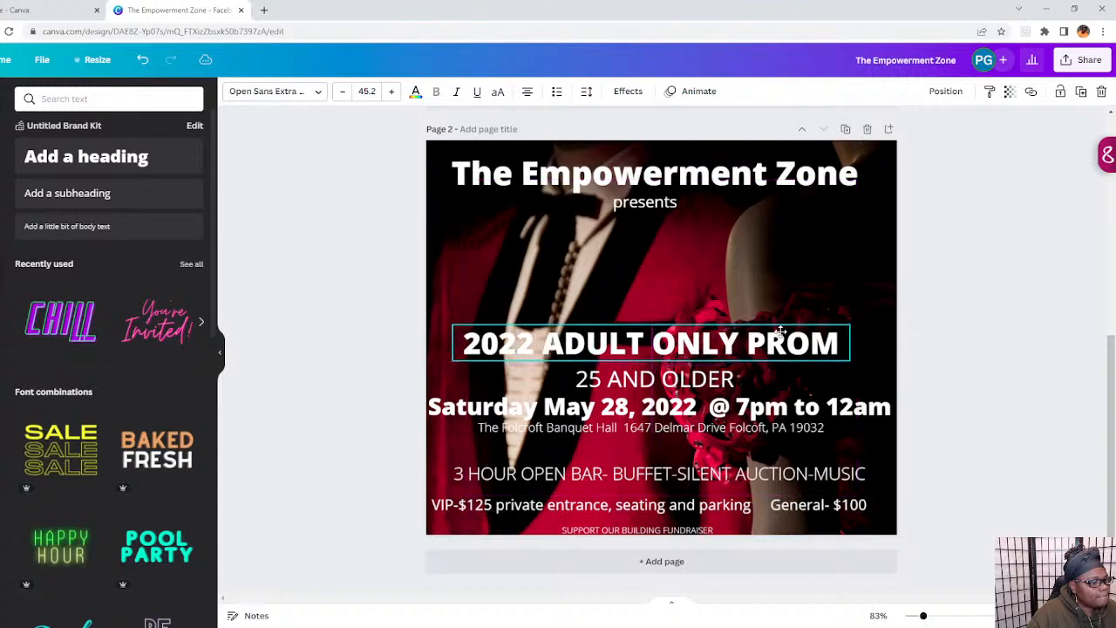
{"action": "left_click_drag", "start_coordinate": [858, 330], "coordinate": [898, 306]}
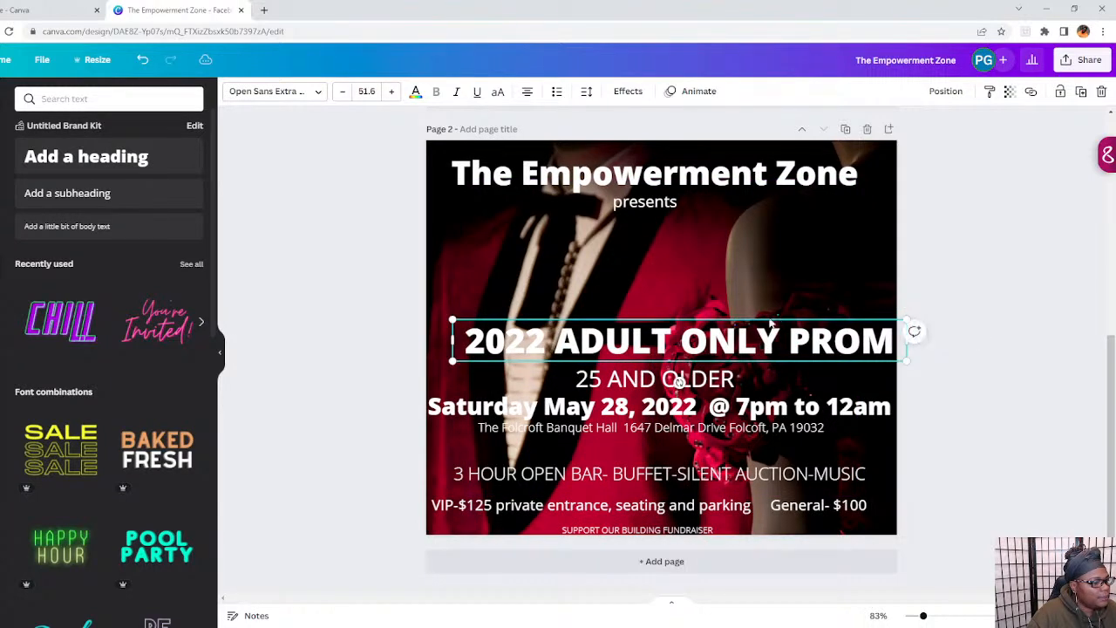
{"action": "left_click", "coordinate": [744, 324]}
{"action": "left_click", "coordinate": [741, 323]}
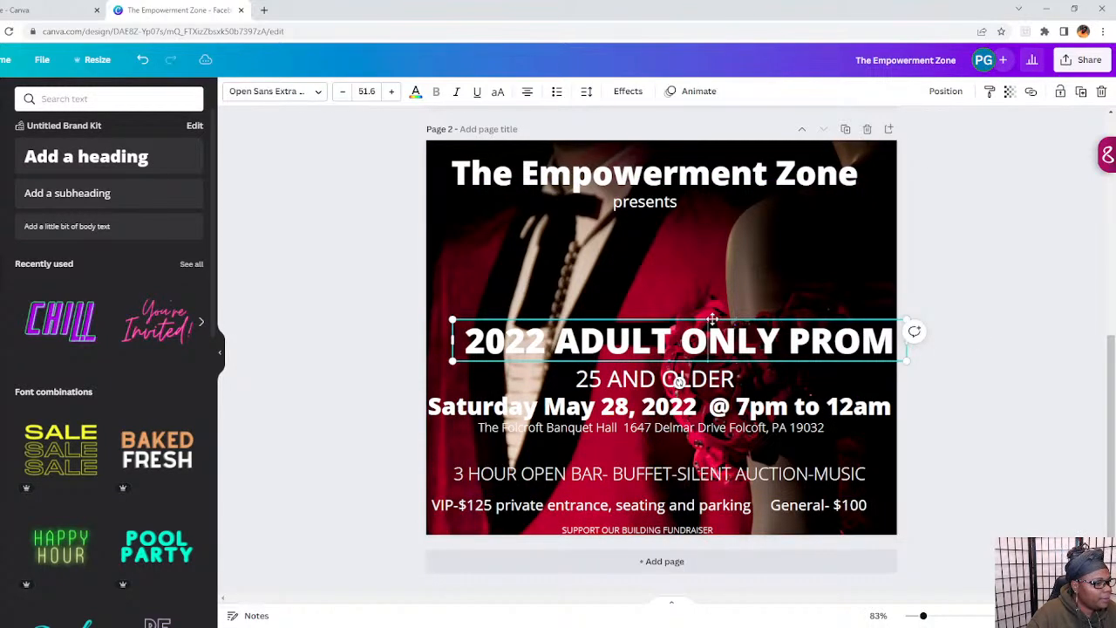
{"action": "left_click_drag", "start_coordinate": [712, 318], "coordinate": [695, 316]}
Reduce the Saturday May 28, 2022 line to size 30.2 and reposition it just above the venue line.
{"action": "left_click", "coordinate": [872, 407]}
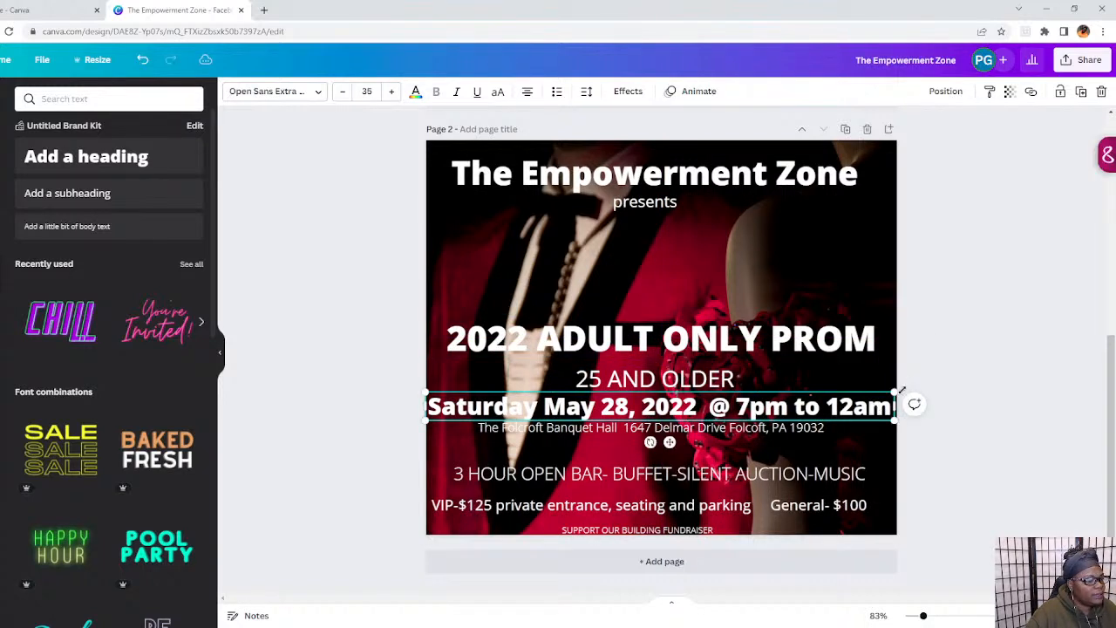
{"action": "left_click_drag", "start_coordinate": [901, 390], "coordinate": [829, 406]}
{"action": "left_click_drag", "start_coordinate": [645, 405], "coordinate": [663, 404]}
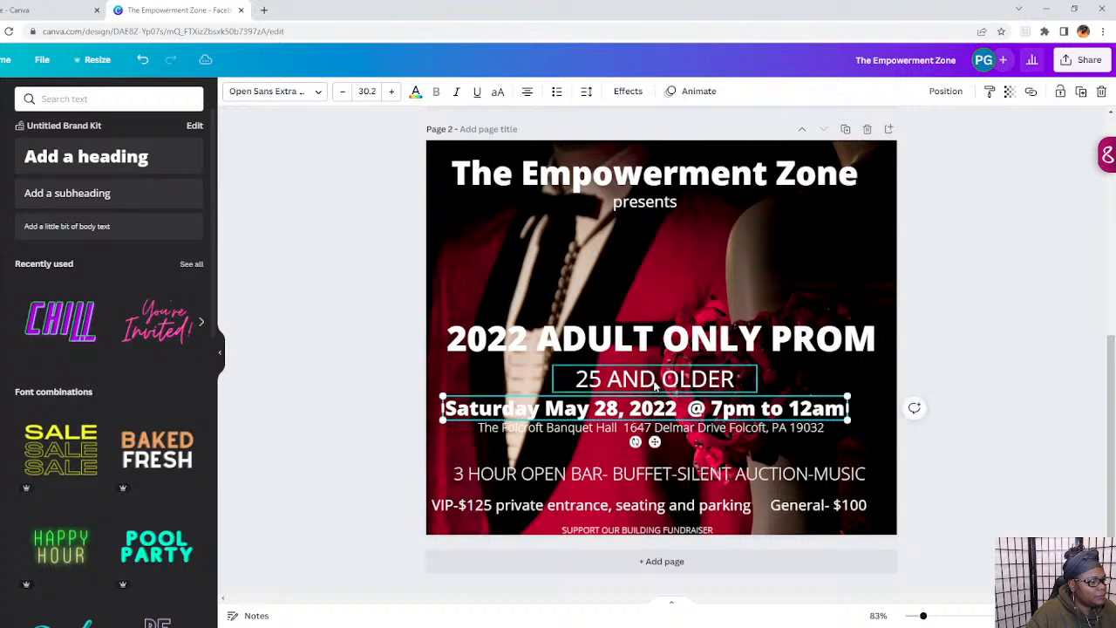
Shrink the 25 AND OLDER text to size 13.1 and tuck it directly under the word PROM in the headline.
{"action": "left_click", "coordinate": [655, 382]}
{"action": "left_click_drag", "start_coordinate": [552, 366], "coordinate": [654, 376]}
{"action": "left_click_drag", "start_coordinate": [732, 384], "coordinate": [792, 357]}
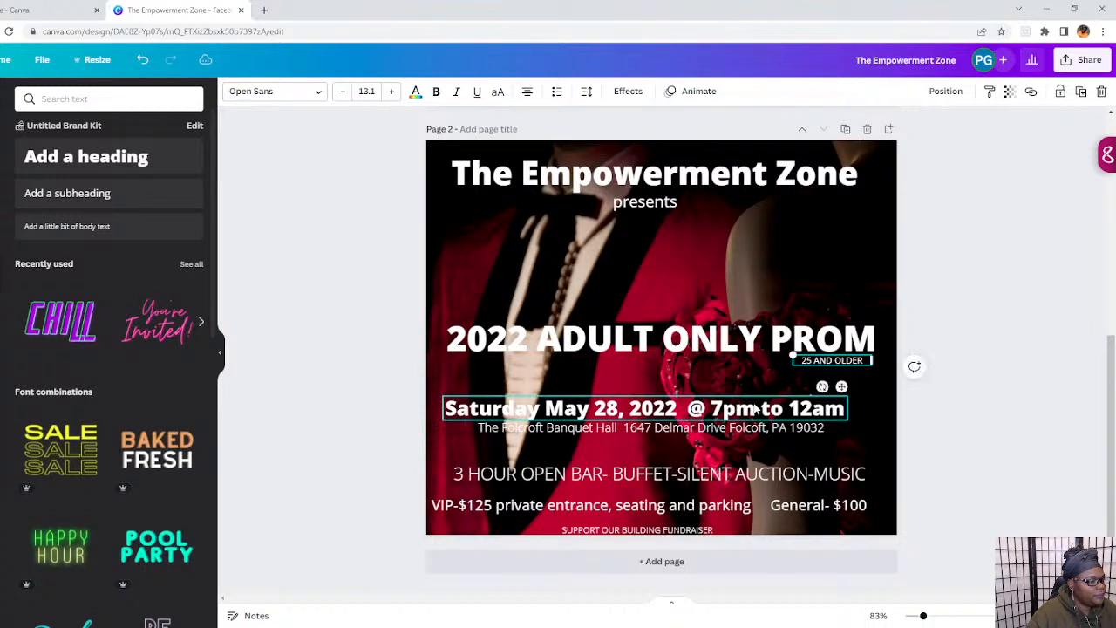
{"action": "left_click", "coordinate": [761, 280]}
Center The Empowerment Zone title and the word presents horizontally on the flyer.
{"action": "left_click_drag", "start_coordinate": [712, 179], "coordinate": [718, 177]}
{"action": "left_click_drag", "start_coordinate": [641, 203], "coordinate": [659, 206]}
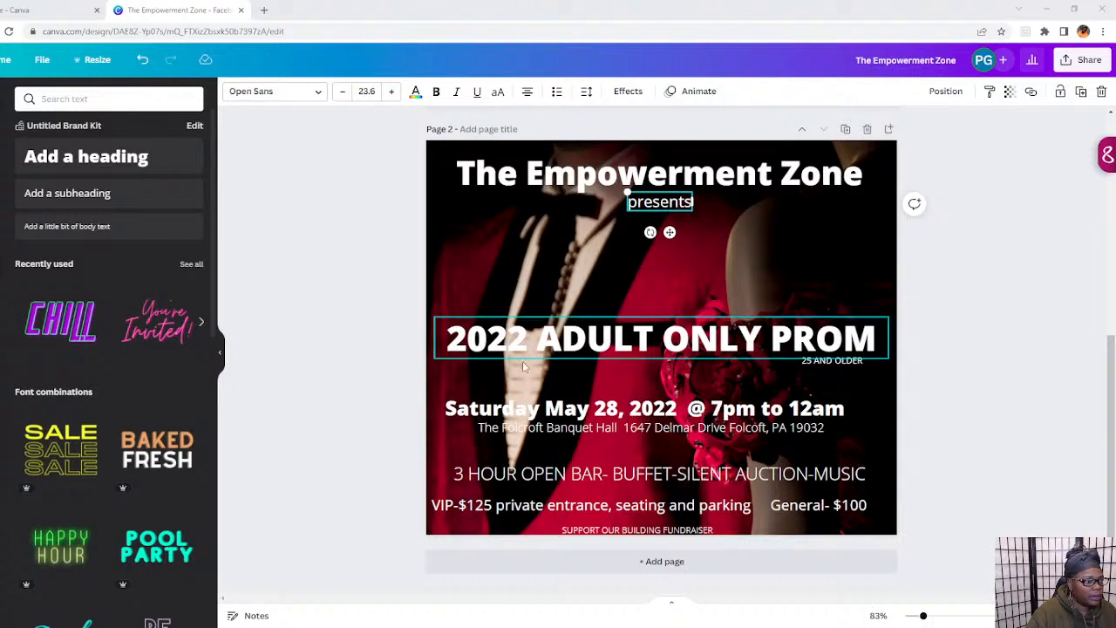
Change The Empowerment Zone title to the Cinzel Decorative font, widen its box to fit one line, and recenter it.
{"action": "left_click", "coordinate": [537, 179]}
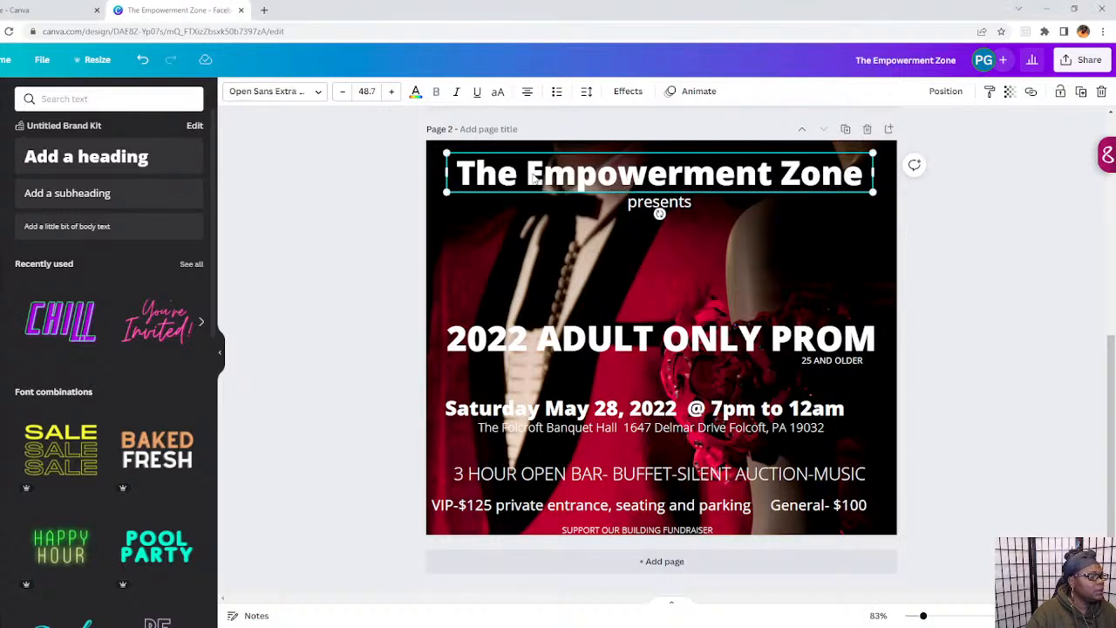
{"action": "scroll", "coordinate": [578, 262], "scroll_direction": "up", "scroll_amount": 5}
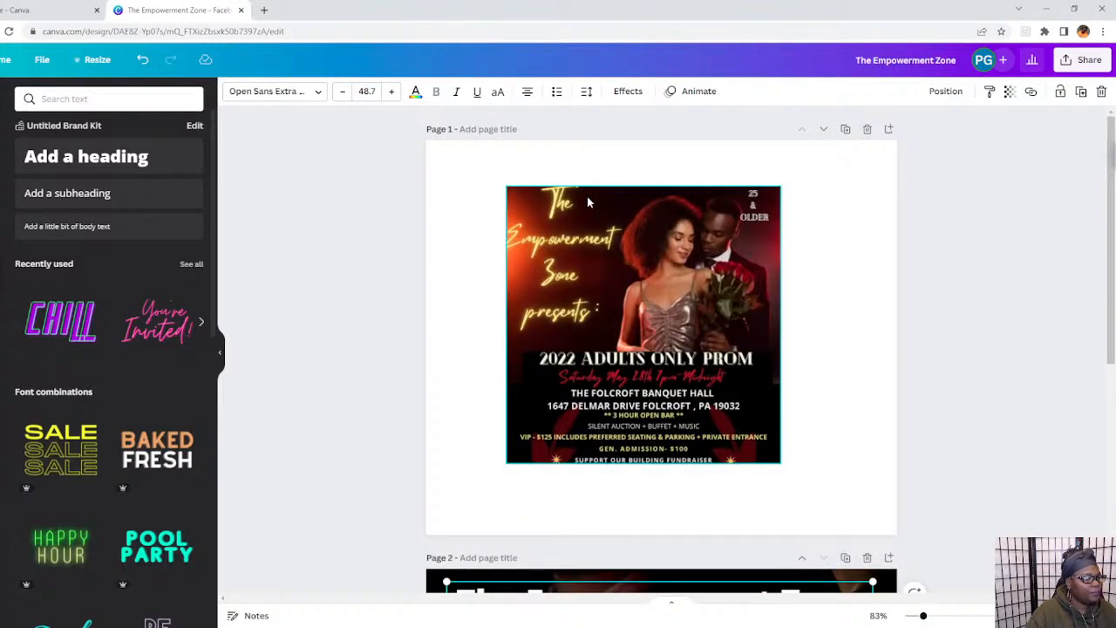
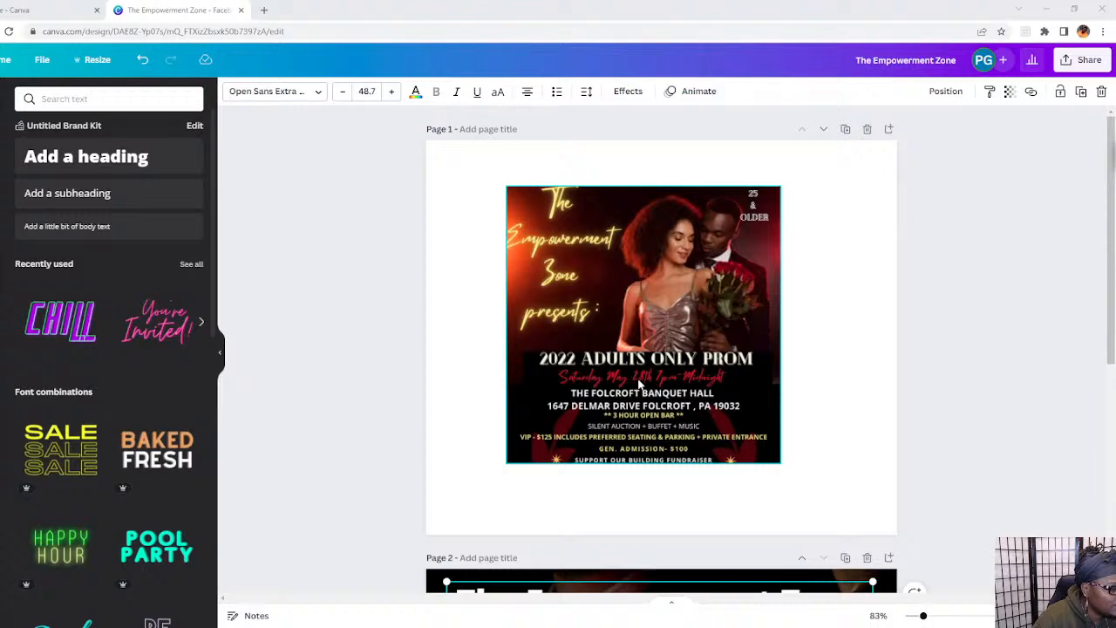
{"action": "scroll", "coordinate": [639, 388], "scroll_direction": "down", "scroll_amount": 3}
{"action": "scroll", "coordinate": [638, 385], "scroll_direction": "down", "scroll_amount": 2}
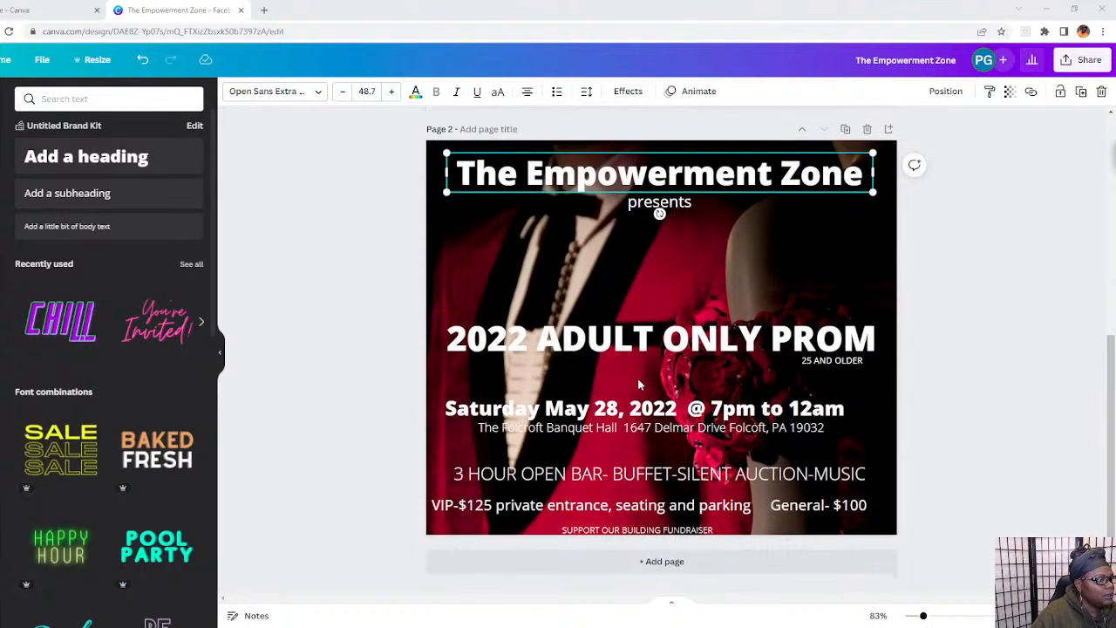
{"action": "left_click", "coordinate": [715, 173]}
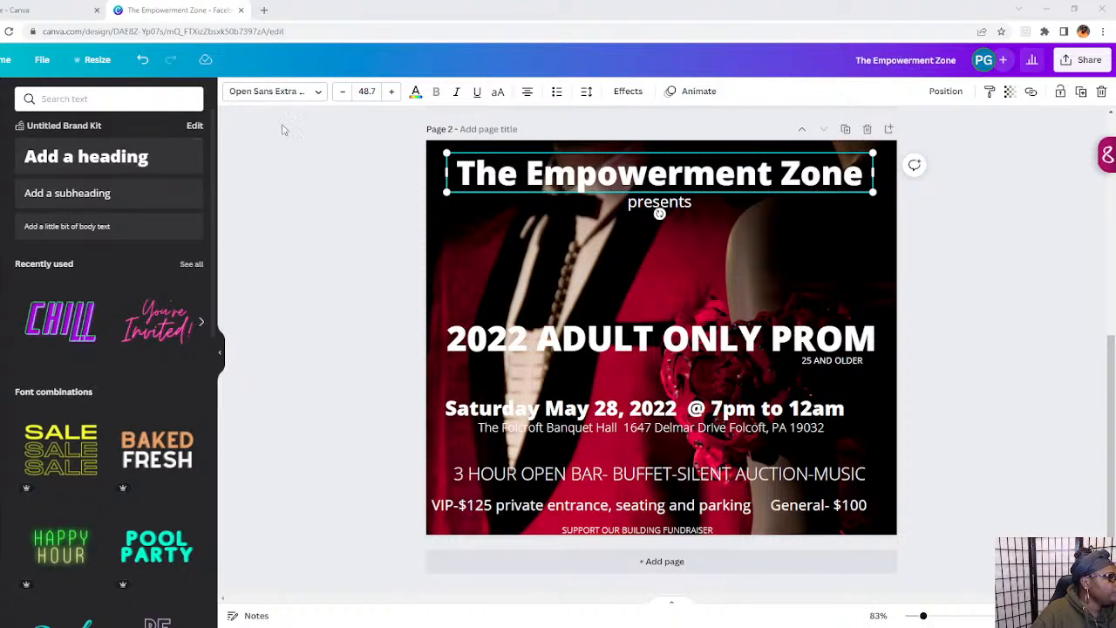
{"action": "left_click", "coordinate": [295, 93]}
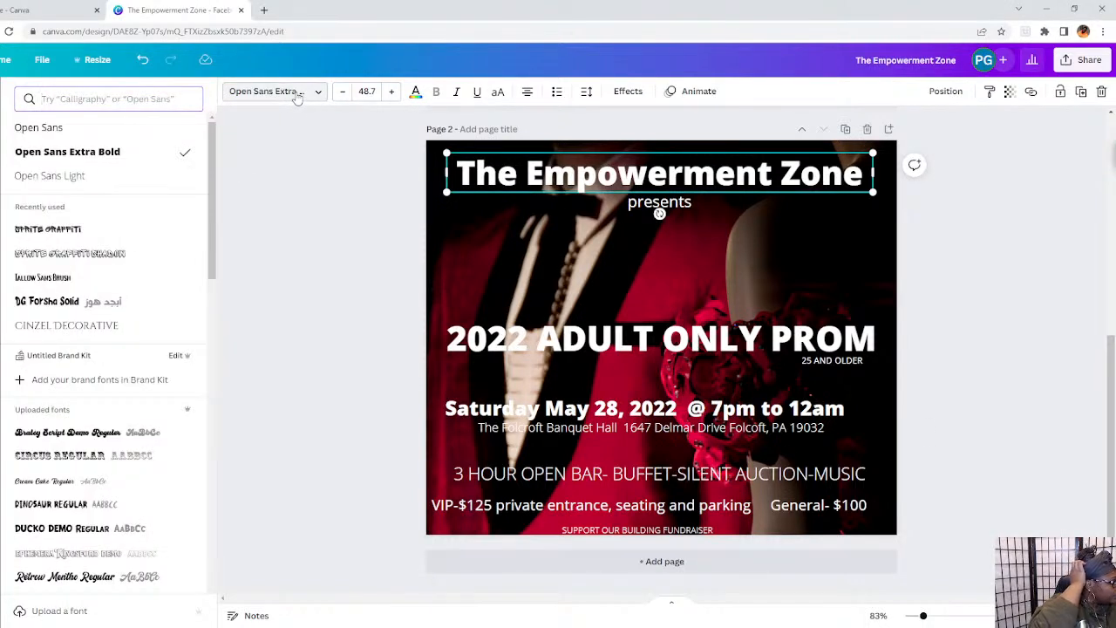
{"action": "left_click", "coordinate": [53, 325]}
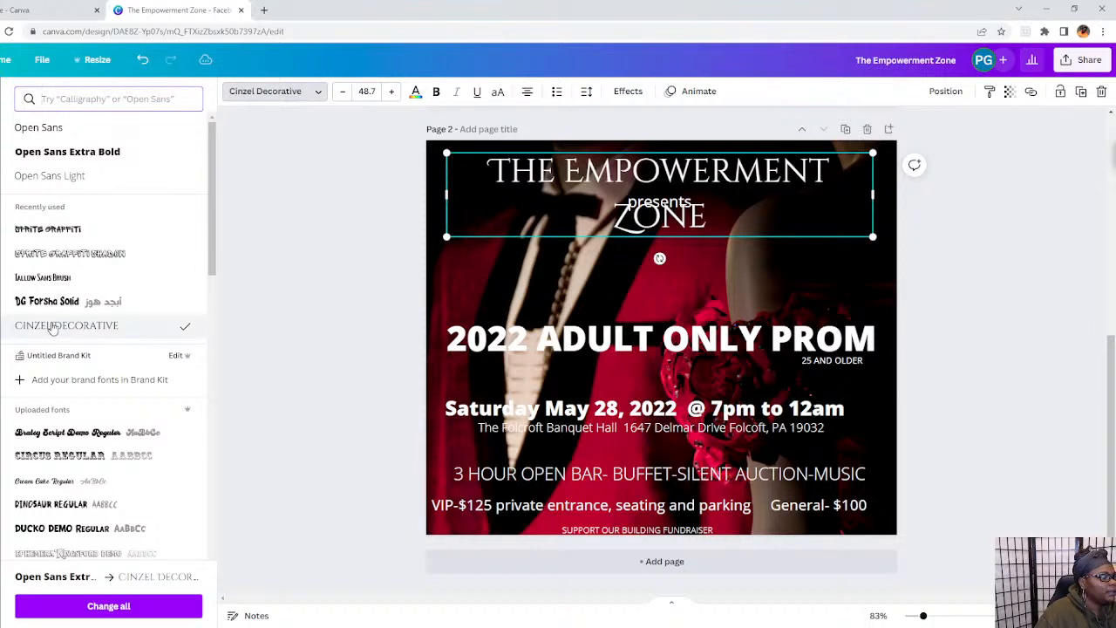
{"action": "left_click_drag", "start_coordinate": [873, 193], "coordinate": [909, 192]}
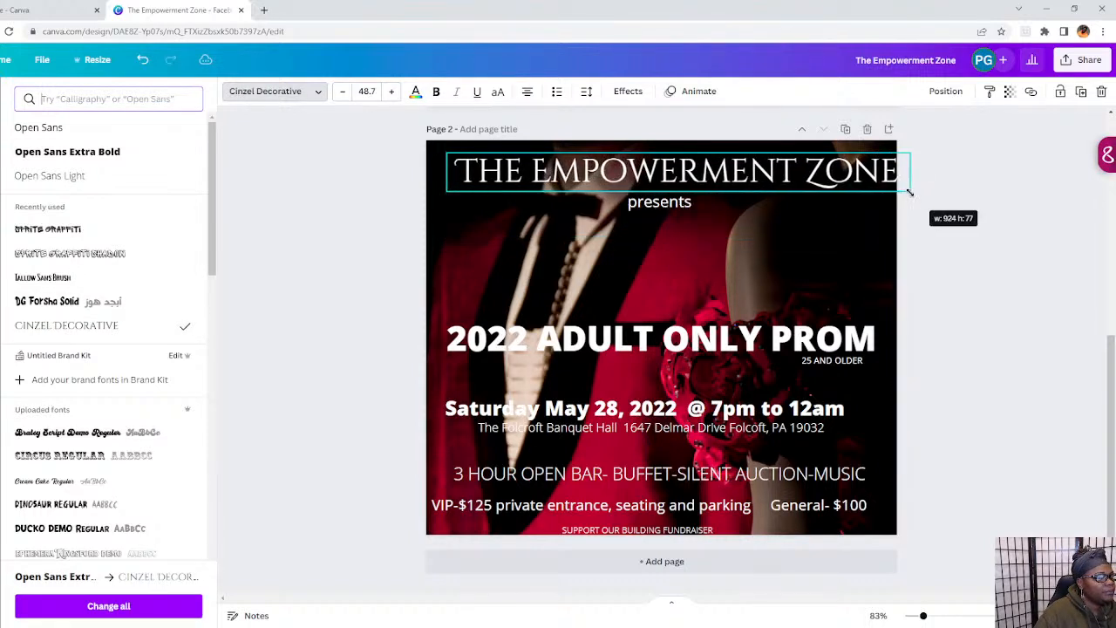
{"action": "left_click_drag", "start_coordinate": [765, 149], "coordinate": [748, 149]}
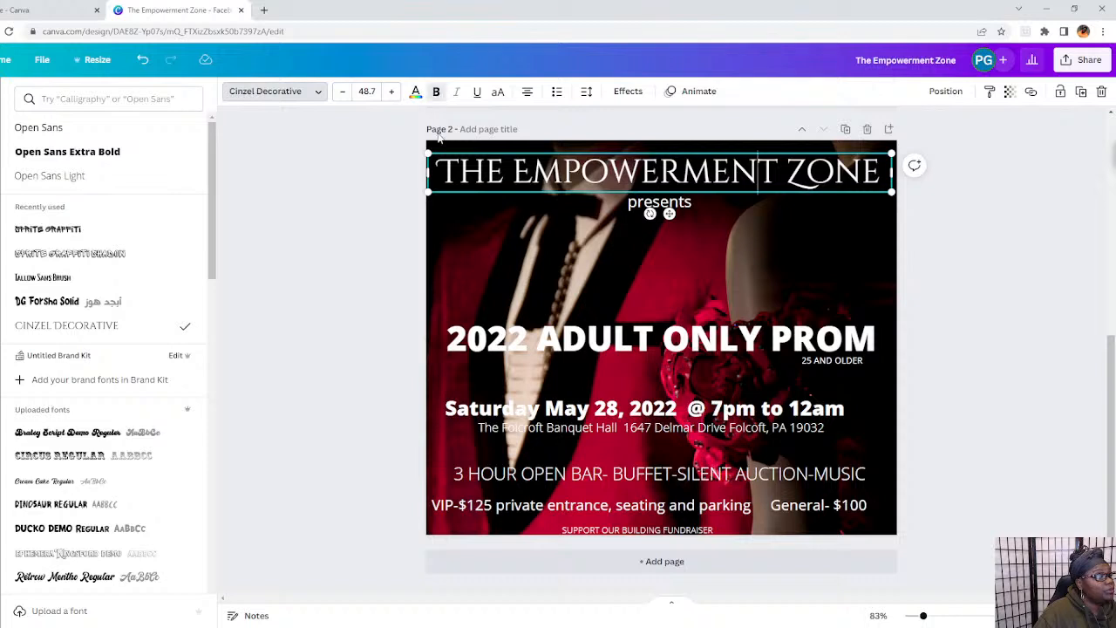
Make The Empowerment Zone title bold, then widen its box to keep it on one line and recenter it.
{"action": "left_click", "coordinate": [489, 177]}
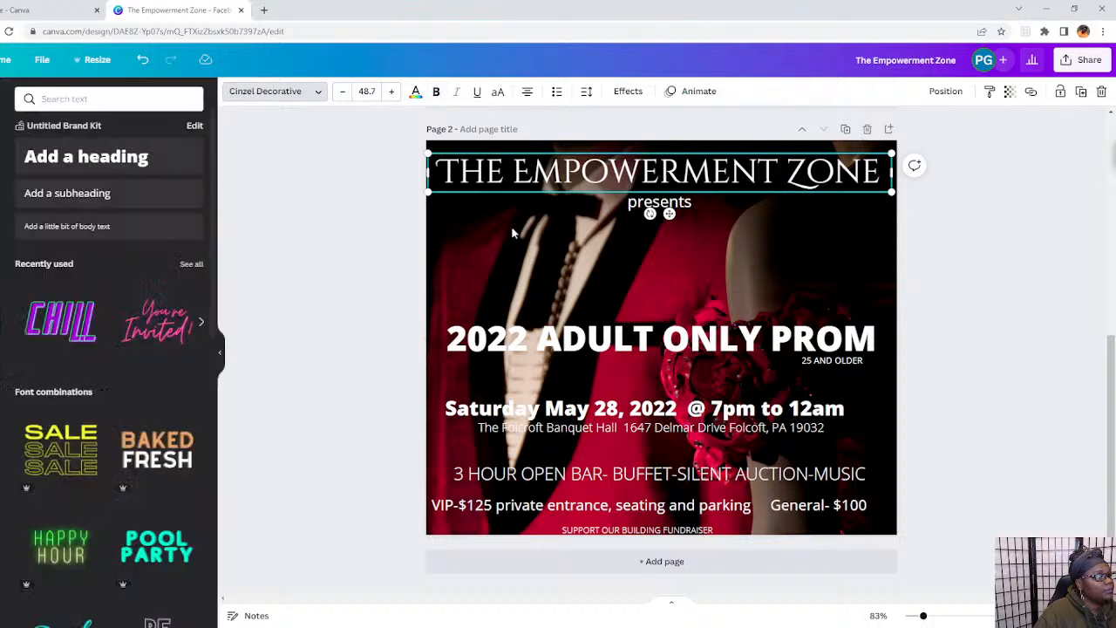
{"action": "left_click", "coordinate": [875, 168]}
{"action": "left_click_drag", "start_coordinate": [879, 171], "coordinate": [434, 171]}
{"action": "left_click", "coordinate": [437, 92]}
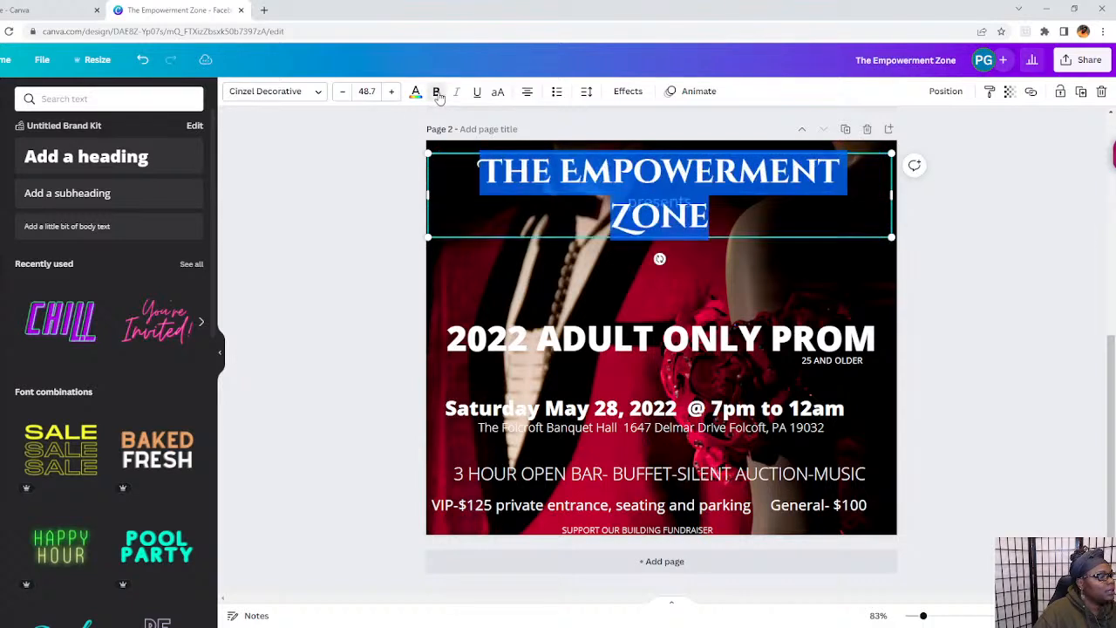
{"action": "left_click_drag", "start_coordinate": [907, 198], "coordinate": [923, 198]}
{"action": "left_click", "coordinate": [789, 150]}
{"action": "left_click", "coordinate": [772, 158]}
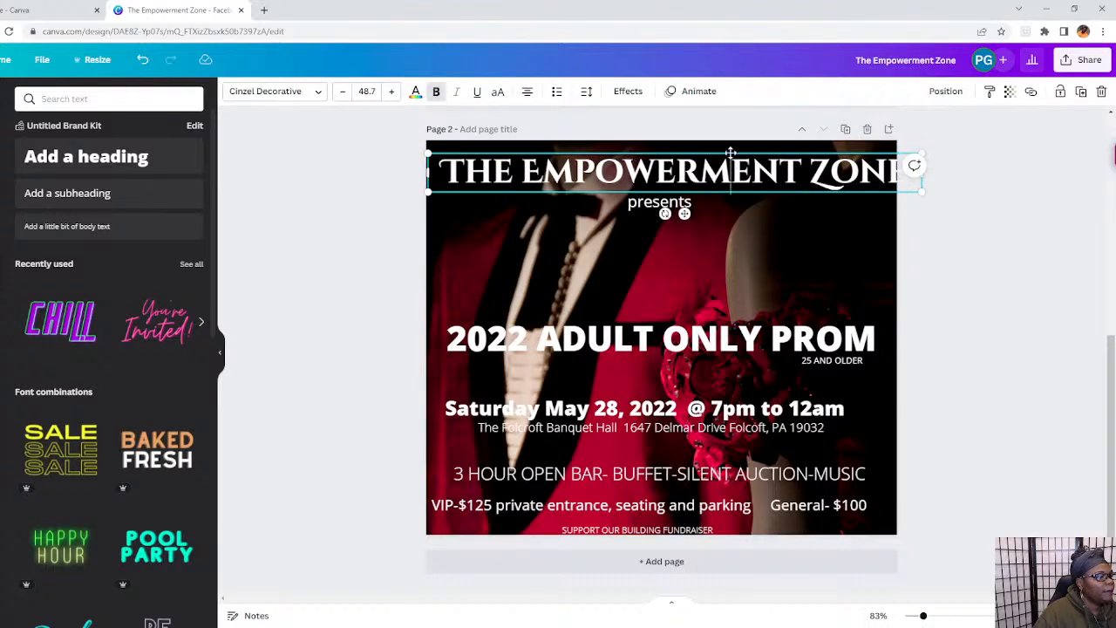
{"action": "left_click_drag", "start_coordinate": [722, 151], "coordinate": [717, 152]}
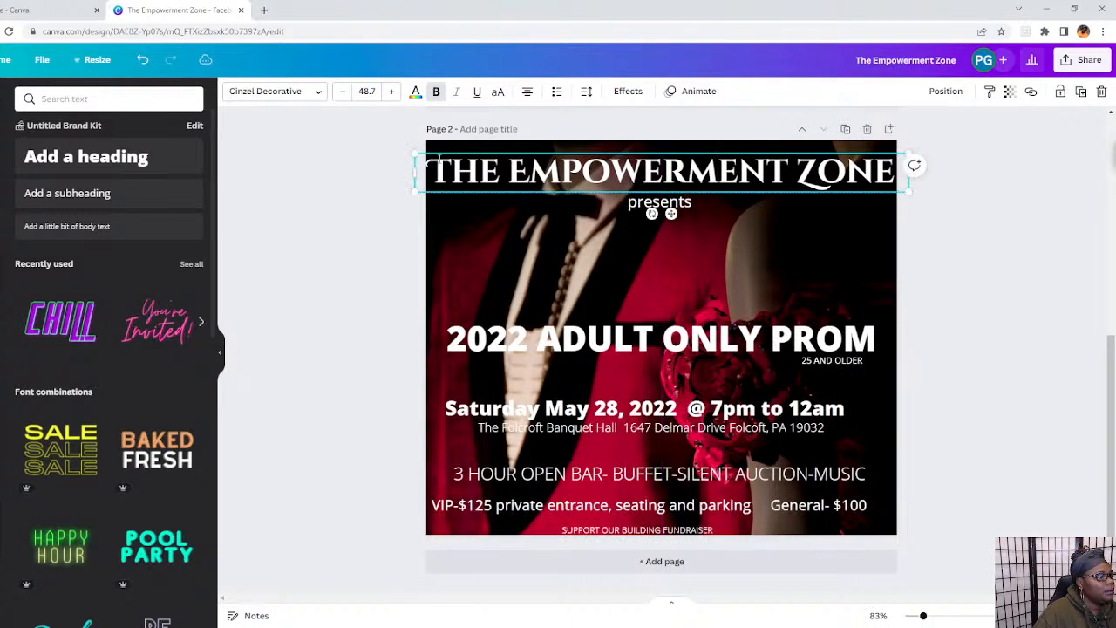
Scale The Empowerment Zone title down to size 45.9 and center it within the flyer's edges.
{"action": "left_click_drag", "start_coordinate": [415, 155], "coordinate": [445, 154]}
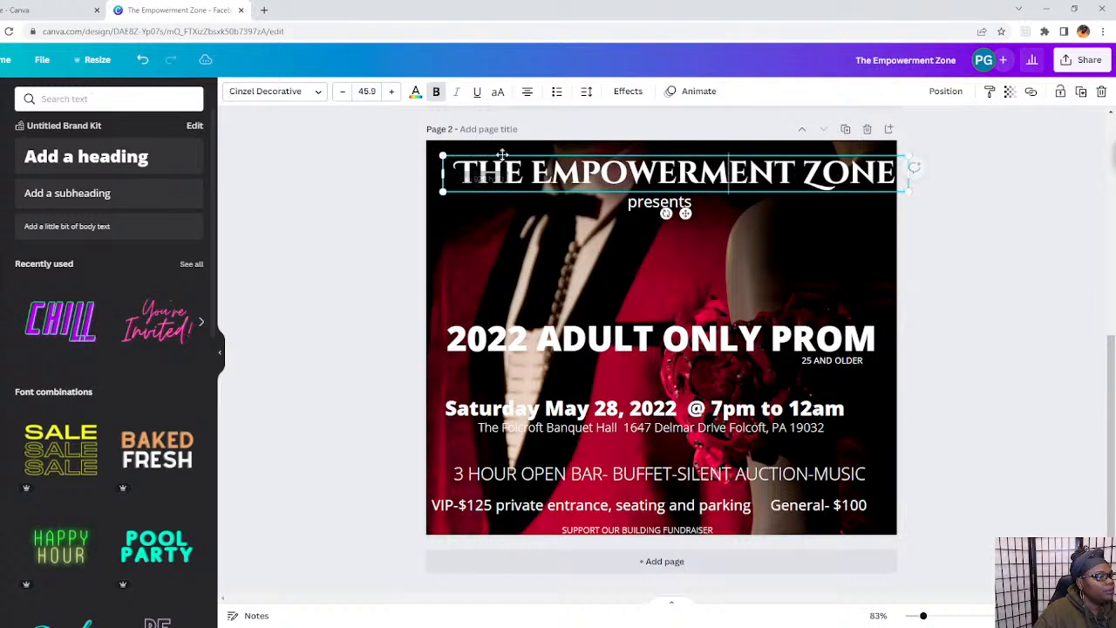
{"action": "left_click_drag", "start_coordinate": [647, 154], "coordinate": [633, 153]}
{"action": "left_click", "coordinate": [936, 232]}
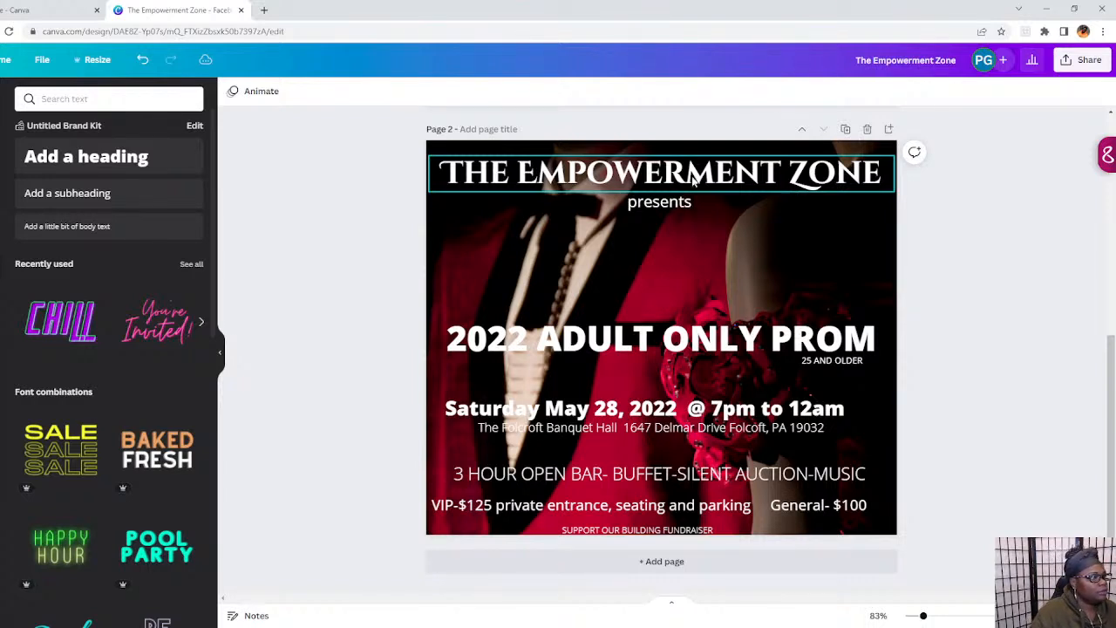
Change the word presents to the Benedict script font after trying Advetime.
{"action": "left_click", "coordinate": [465, 179]}
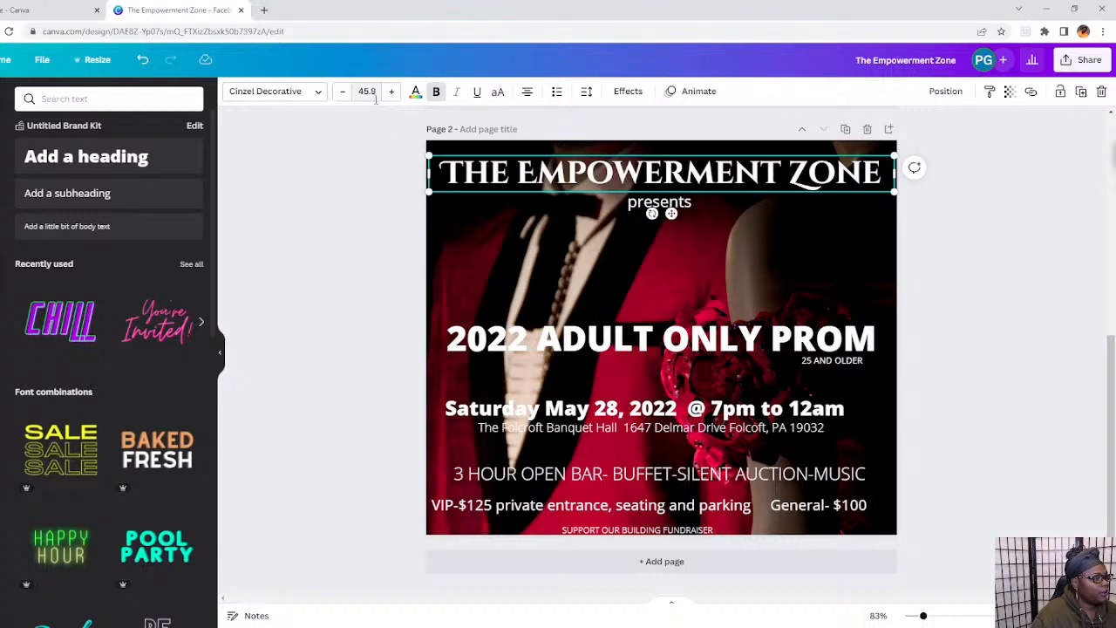
{"action": "left_click", "coordinate": [654, 204]}
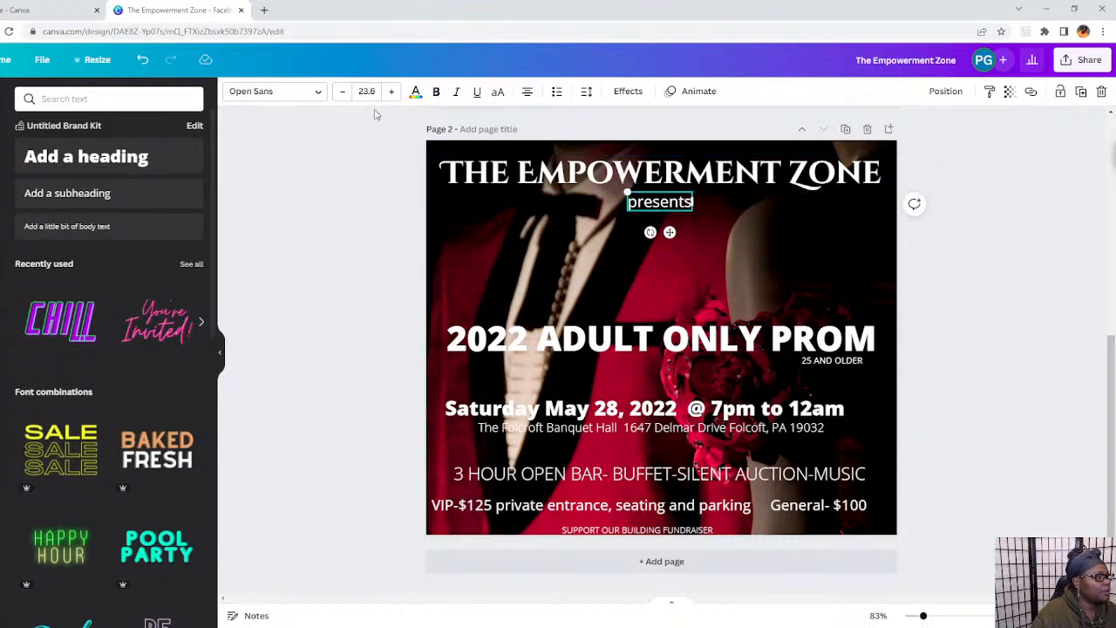
{"action": "left_click", "coordinate": [312, 91]}
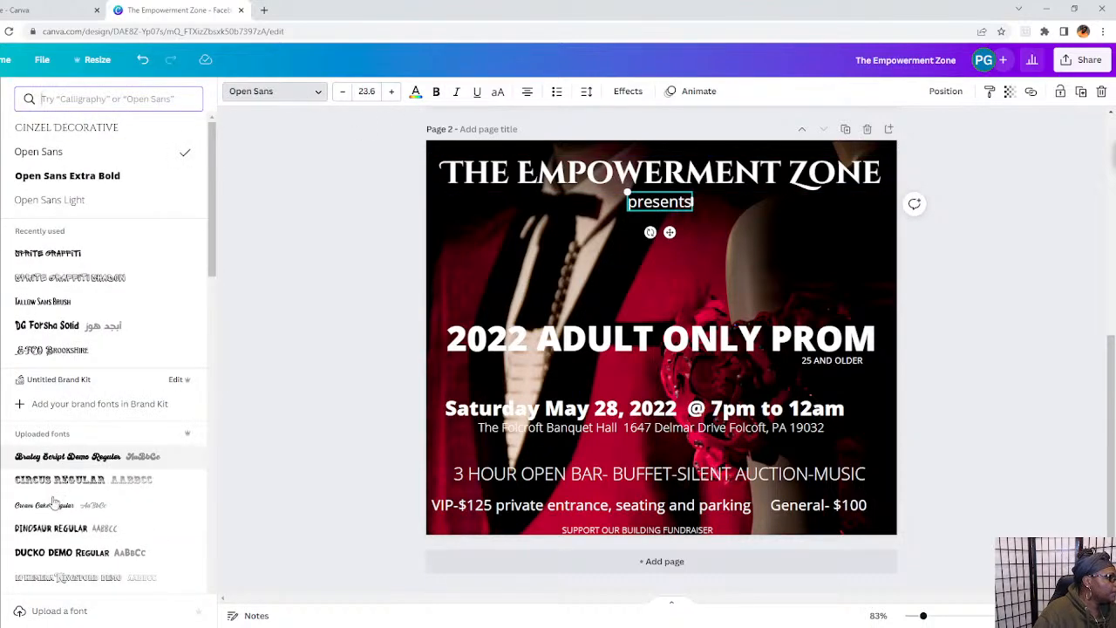
{"action": "scroll", "coordinate": [54, 501], "scroll_direction": "down", "scroll_amount": 3}
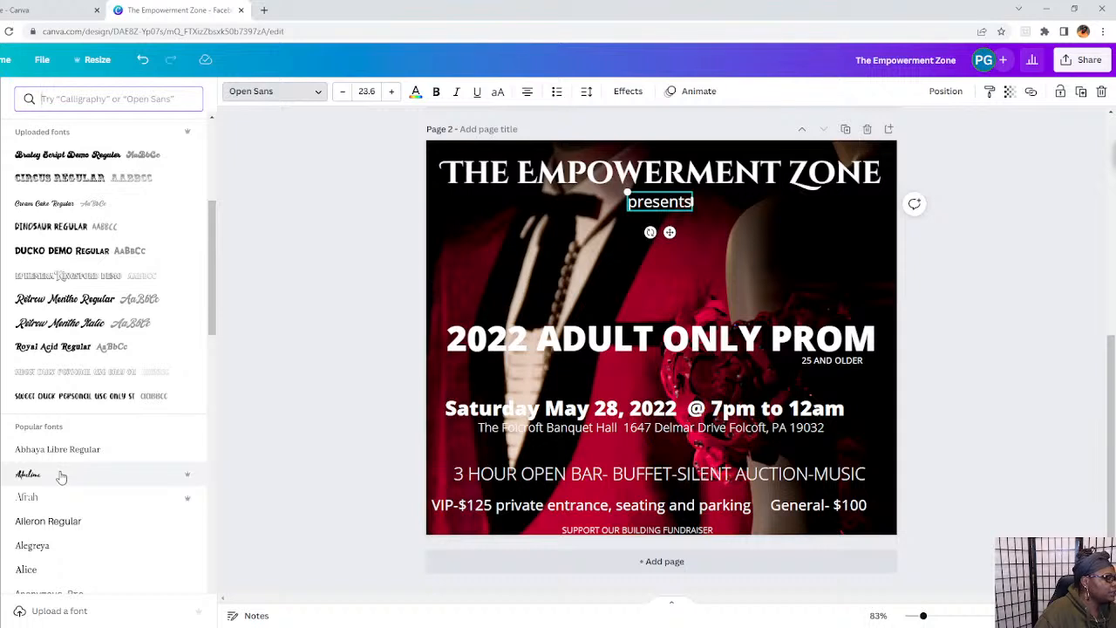
{"action": "left_click", "coordinate": [60, 475]}
{"action": "scroll", "coordinate": [61, 475], "scroll_direction": "down", "scroll_amount": 3}
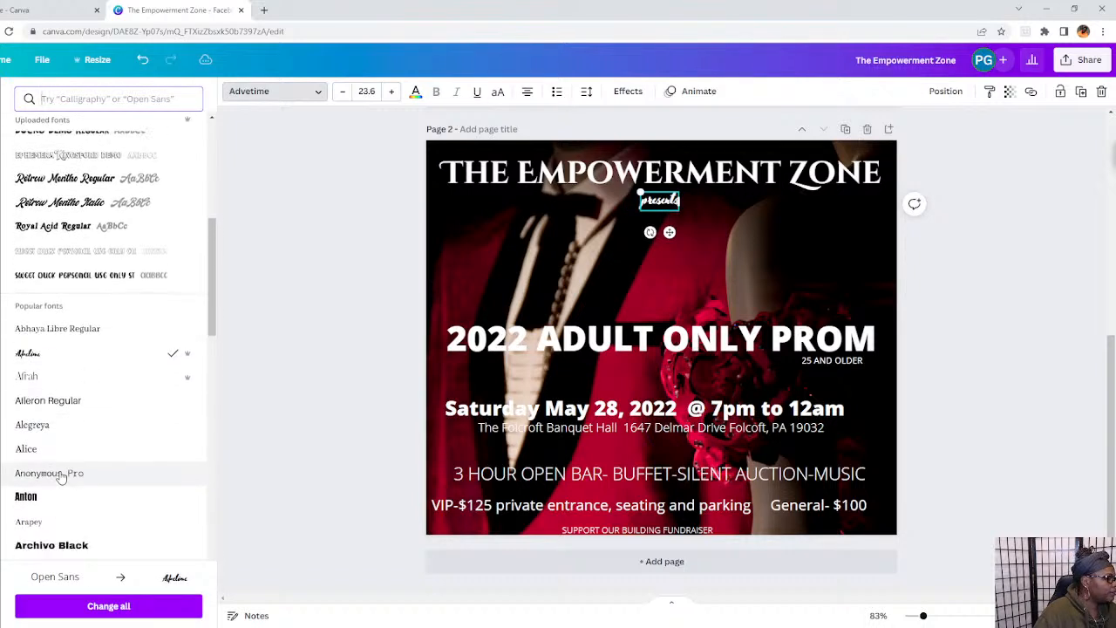
{"action": "scroll", "coordinate": [61, 477], "scroll_direction": "down", "scroll_amount": 1}
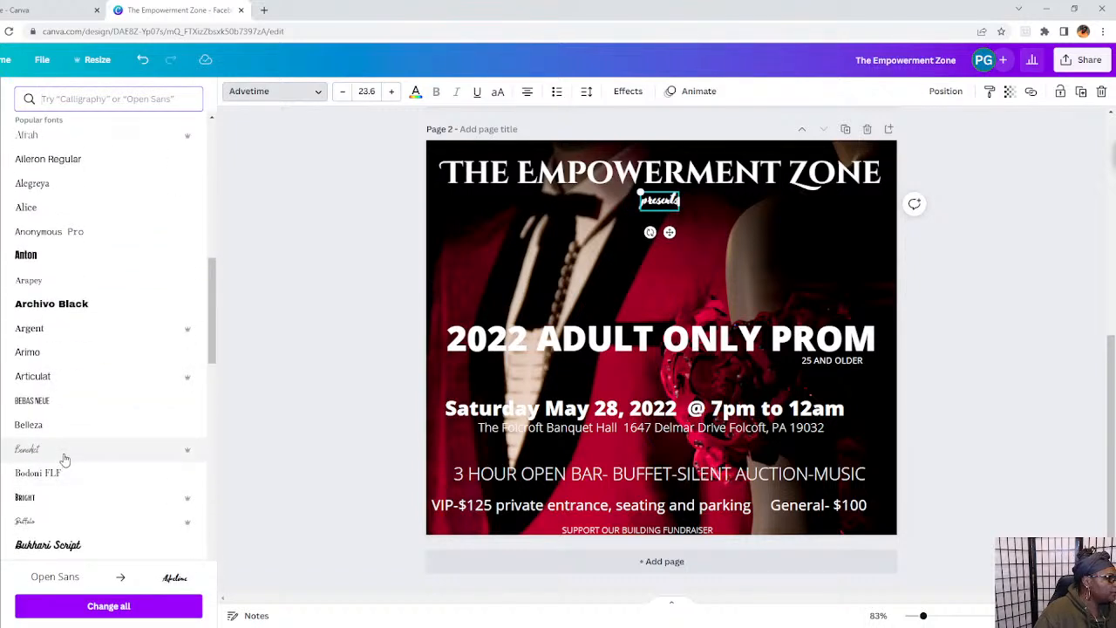
{"action": "left_click", "coordinate": [64, 457]}
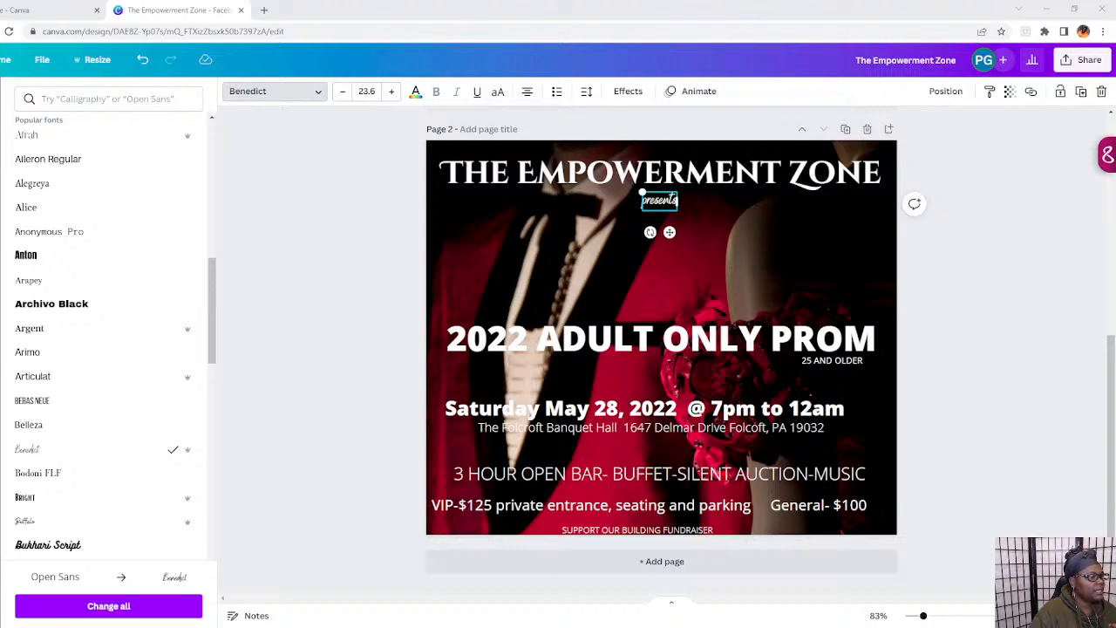
Scale The Empowerment Zone title down to size 26.9, center it near the flyer's upper edge, and move presents up beneath it.
{"action": "left_click", "coordinate": [785, 173]}
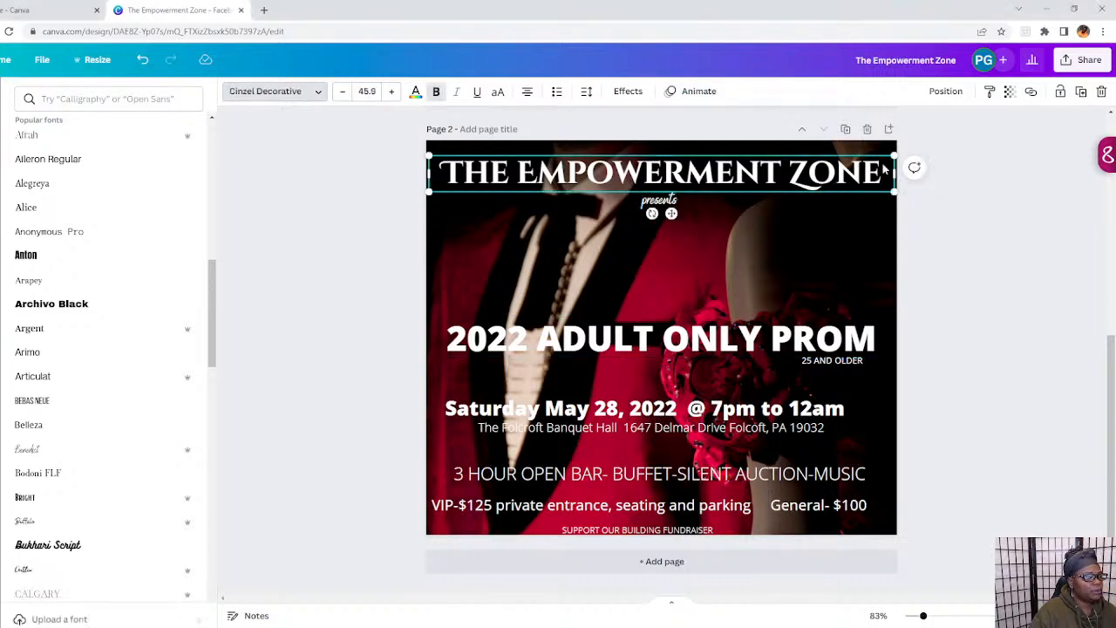
{"action": "left_click_drag", "start_coordinate": [864, 163], "coordinate": [705, 179]}
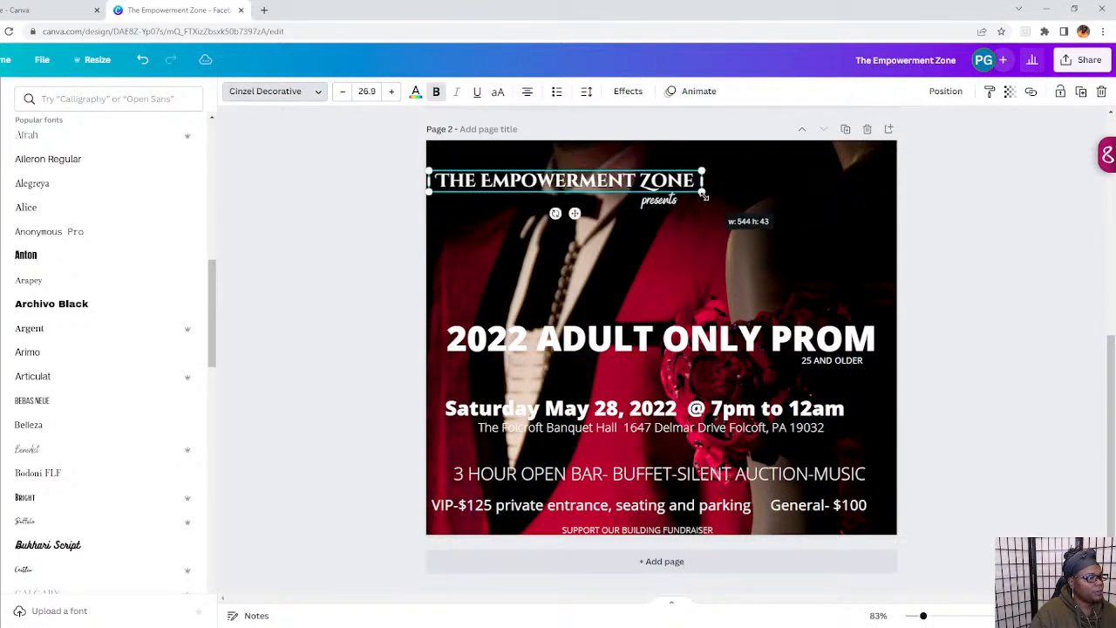
{"action": "left_click_drag", "start_coordinate": [635, 185], "coordinate": [717, 157]}
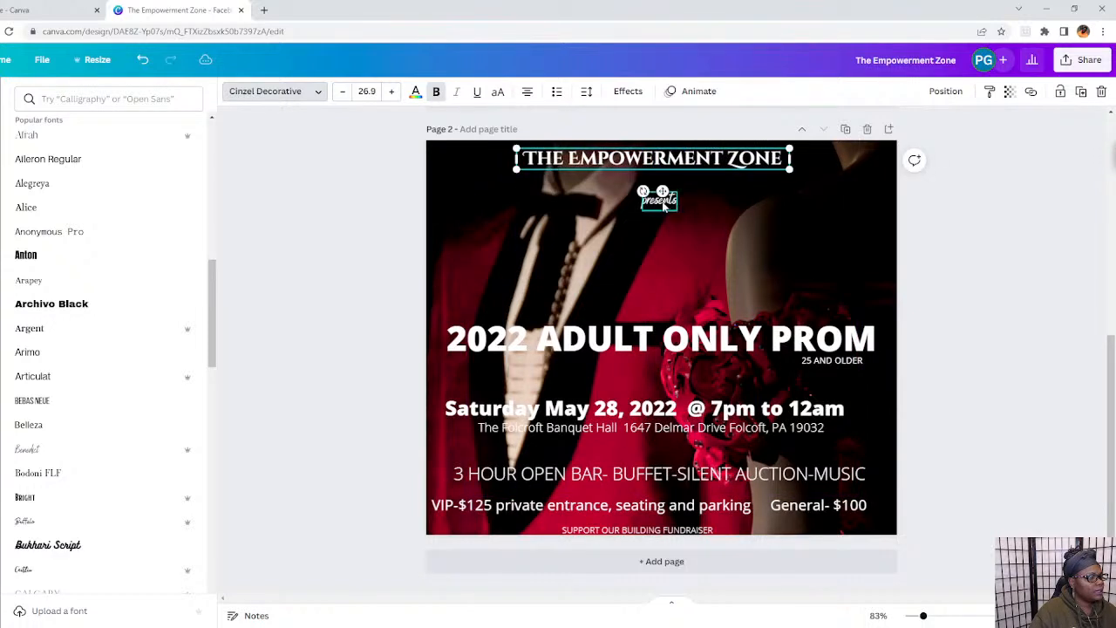
{"action": "left_click_drag", "start_coordinate": [663, 206], "coordinate": [658, 184]}
Move the 2022 ADULT ONLY PROM headline and 25 AND OLDER up, then enlarge the headline to size 55.8 and center it.
{"action": "left_click_drag", "start_coordinate": [634, 323], "coordinate": [640, 296]}
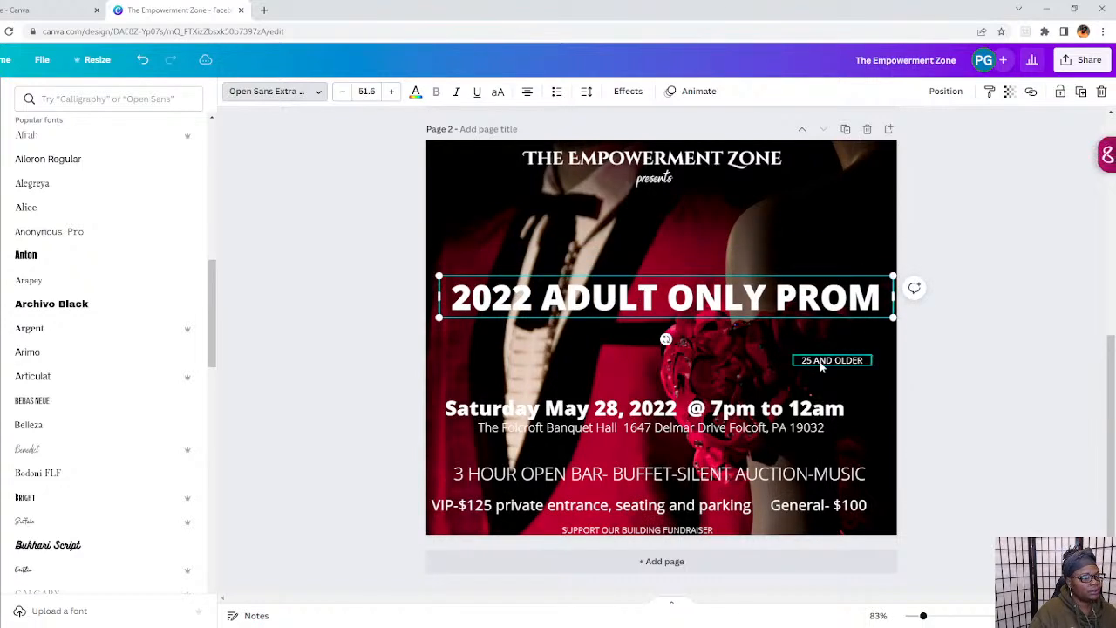
{"action": "left_click_drag", "start_coordinate": [833, 361], "coordinate": [828, 332]}
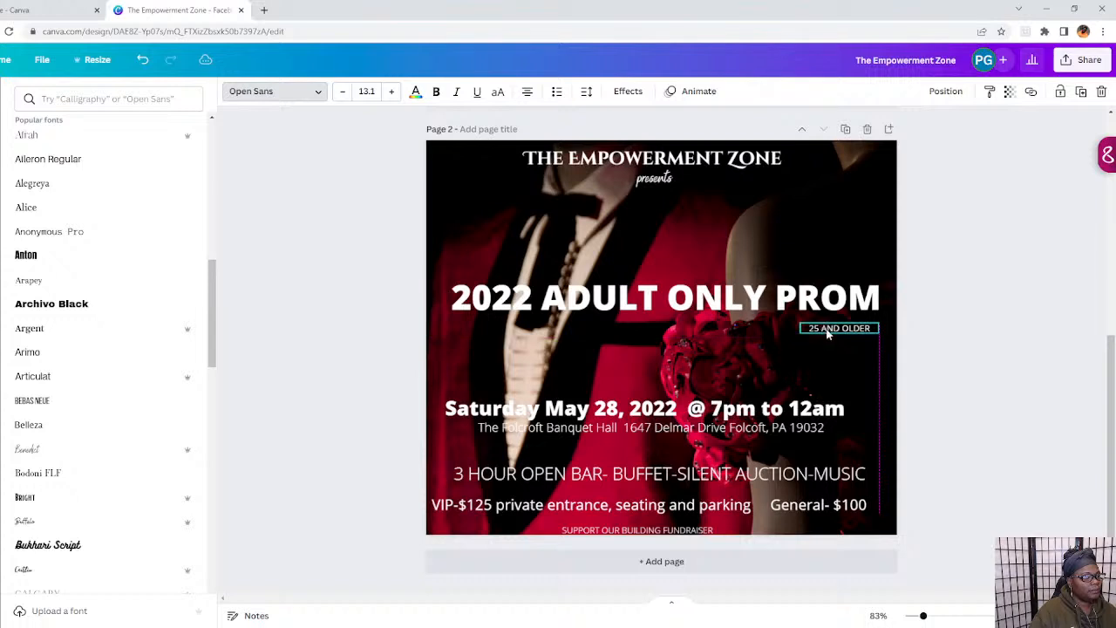
{"action": "left_click", "coordinate": [798, 295]}
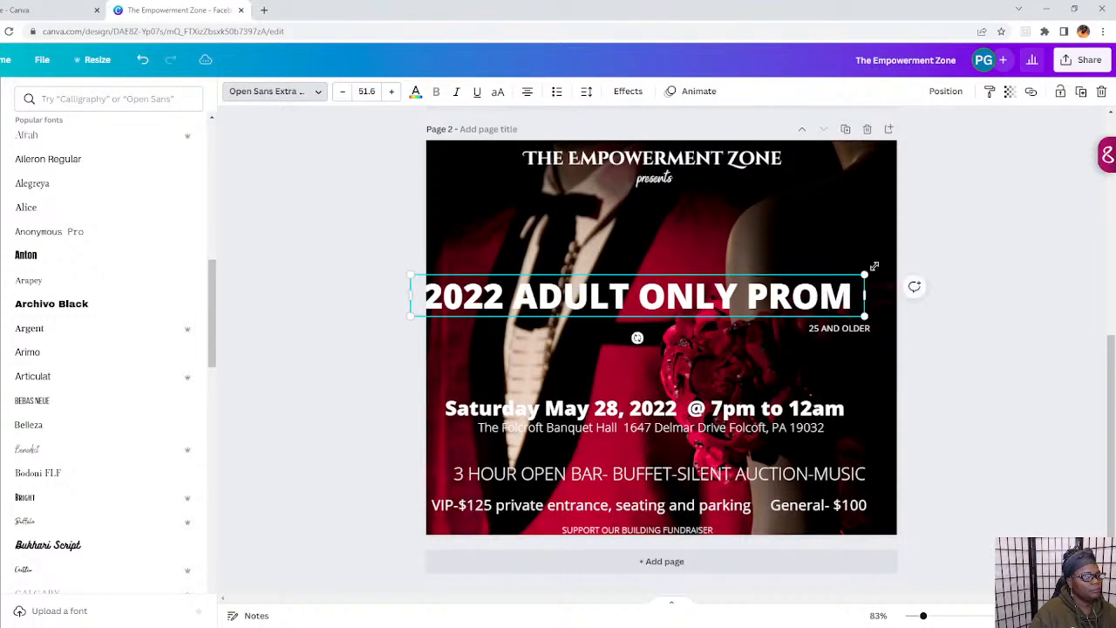
{"action": "left_click_drag", "start_coordinate": [868, 269], "coordinate": [902, 256]}
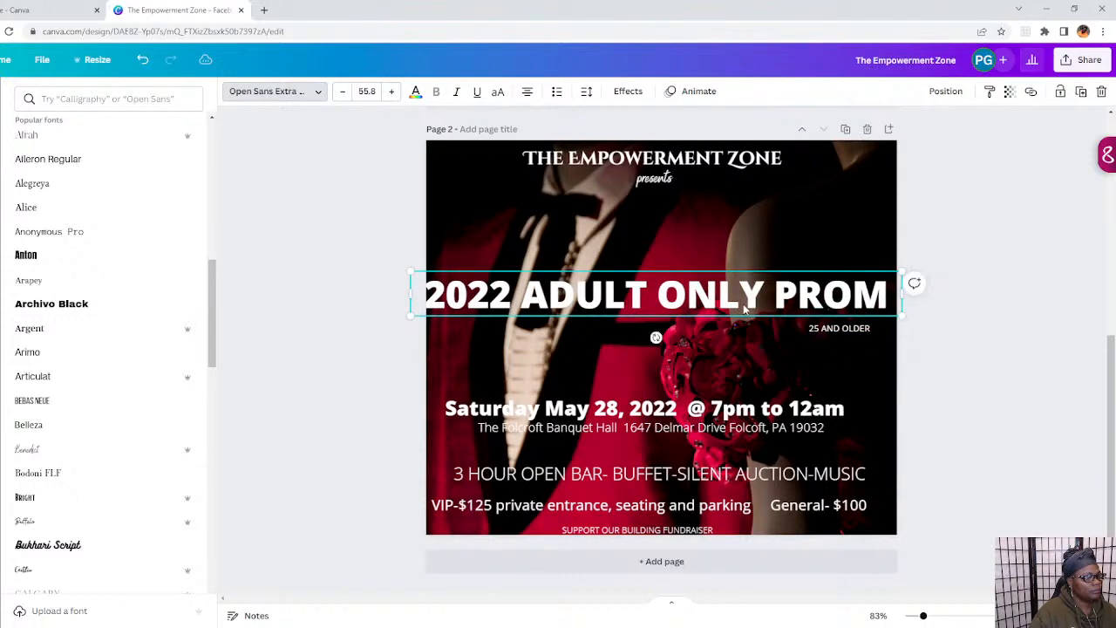
{"action": "left_click_drag", "start_coordinate": [743, 304], "coordinate": [752, 303]}
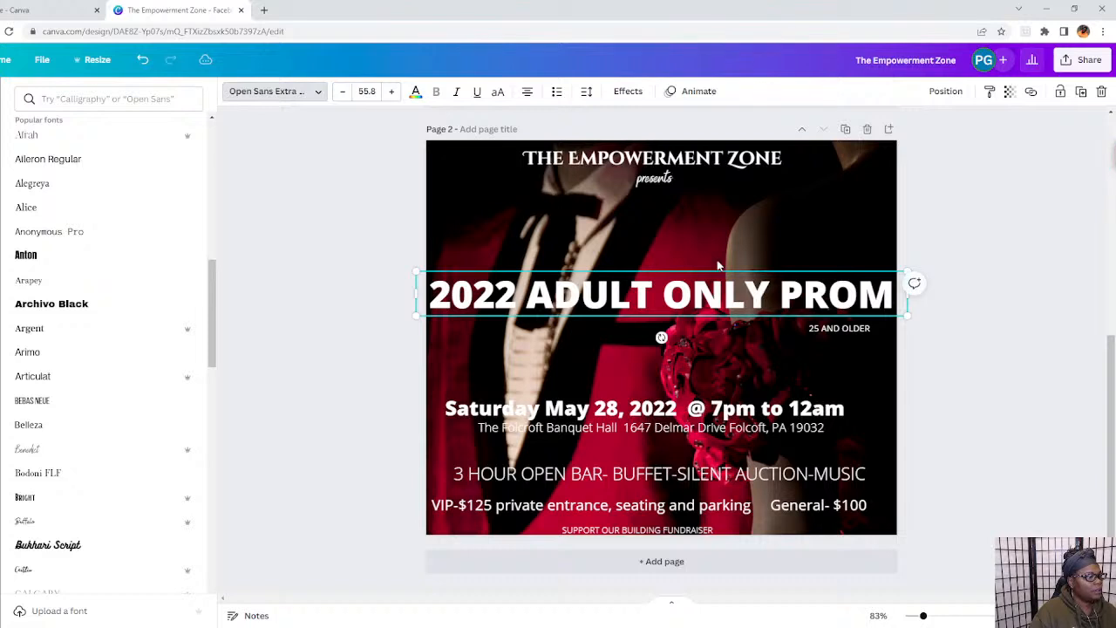
Change the 2022 ADULT ONLY PROM headline to the Cinzel Decorative font.
{"action": "left_click", "coordinate": [297, 91]}
{"action": "left_click", "coordinate": [270, 91]}
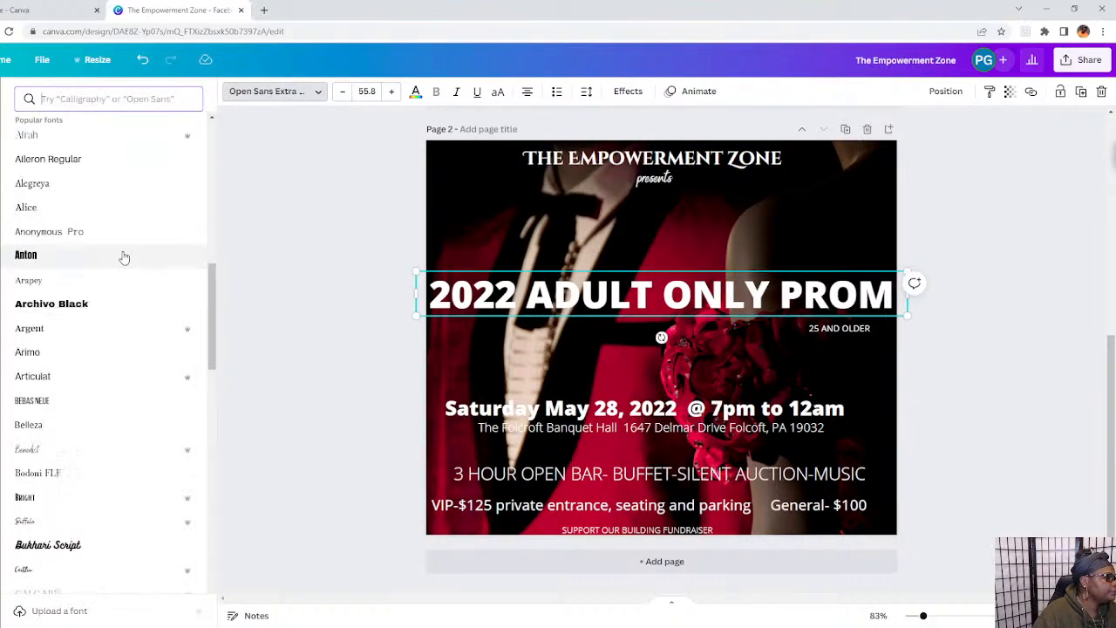
{"action": "scroll", "coordinate": [134, 252], "scroll_direction": "up", "scroll_amount": 10}
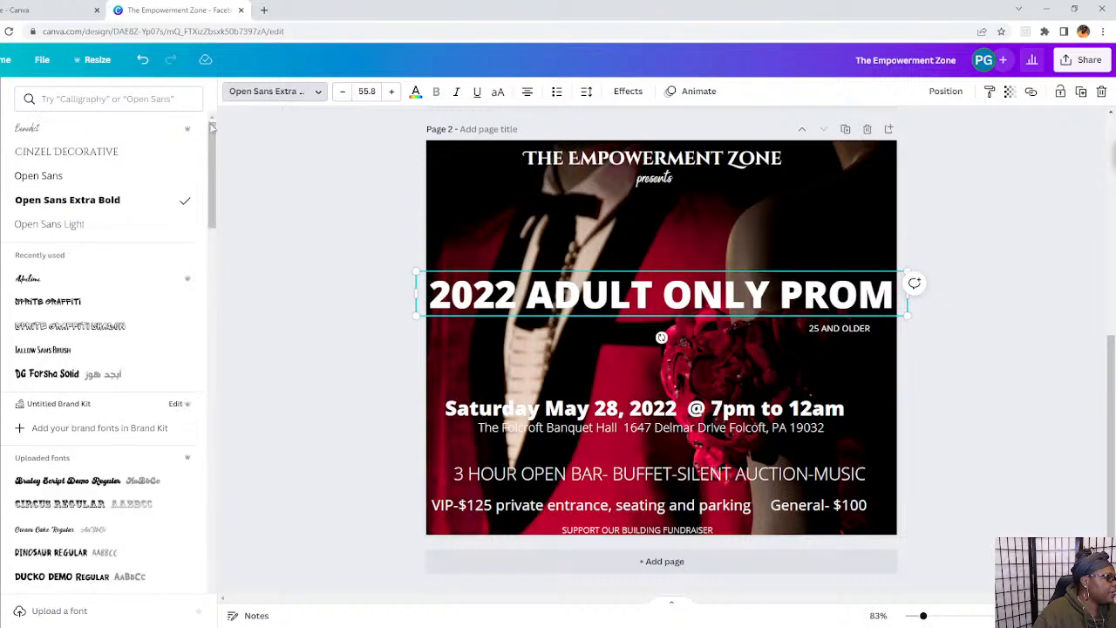
{"action": "left_click", "coordinate": [66, 152]}
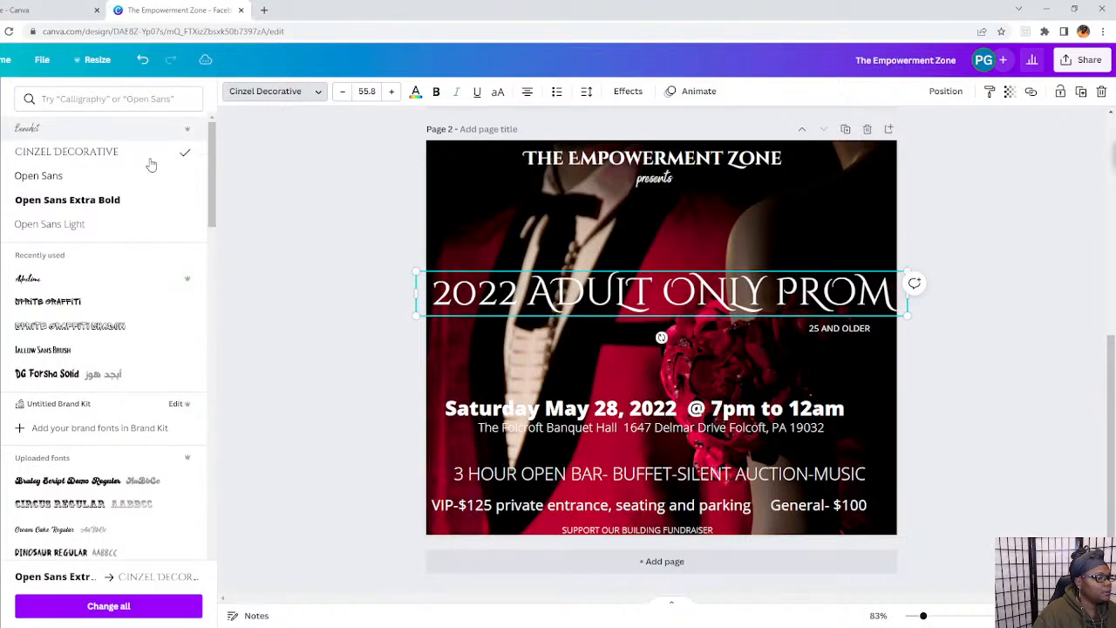
Apply the Shadow effect to the prom headline and color its text with the brand kit's yellow.
{"action": "left_click", "coordinate": [630, 92]}
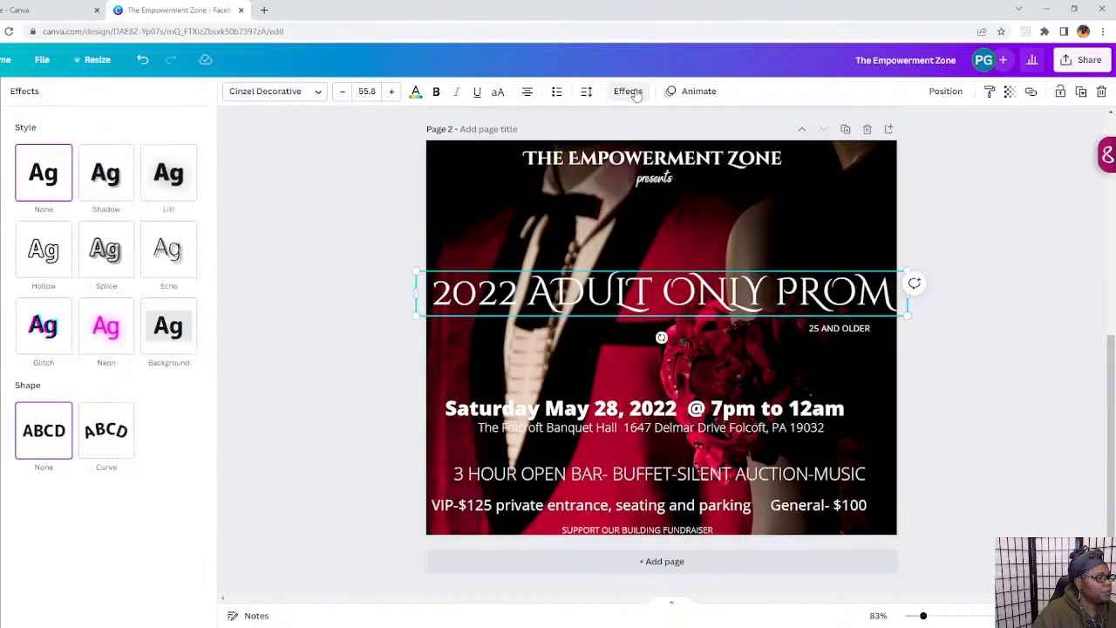
{"action": "left_click", "coordinate": [119, 179]}
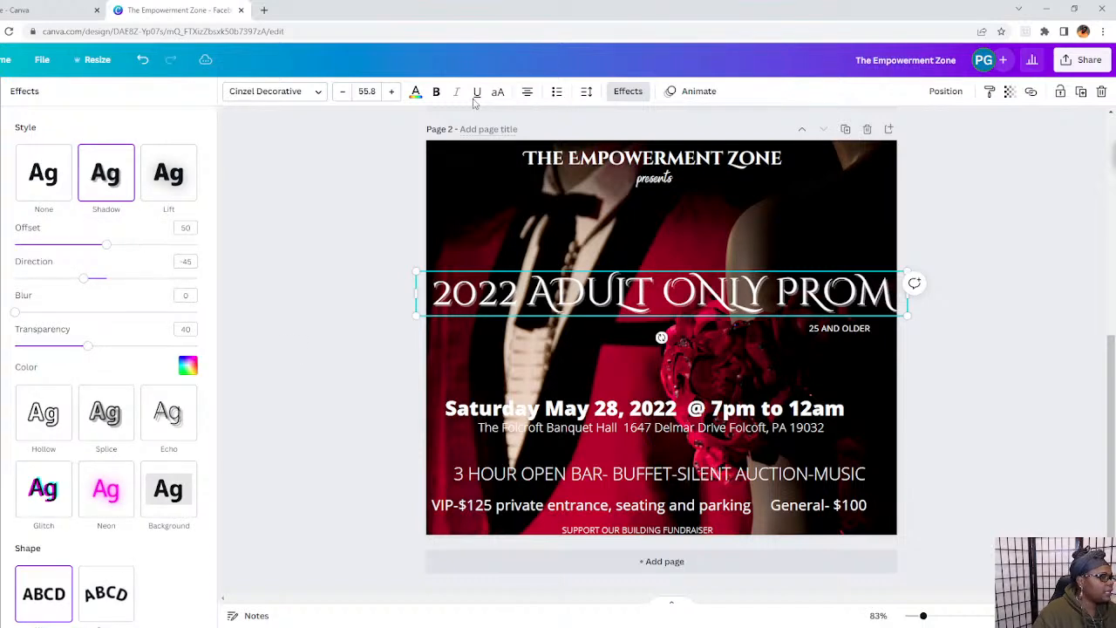
{"action": "left_click", "coordinate": [416, 91]}
{"action": "left_click", "coordinate": [27, 298]}
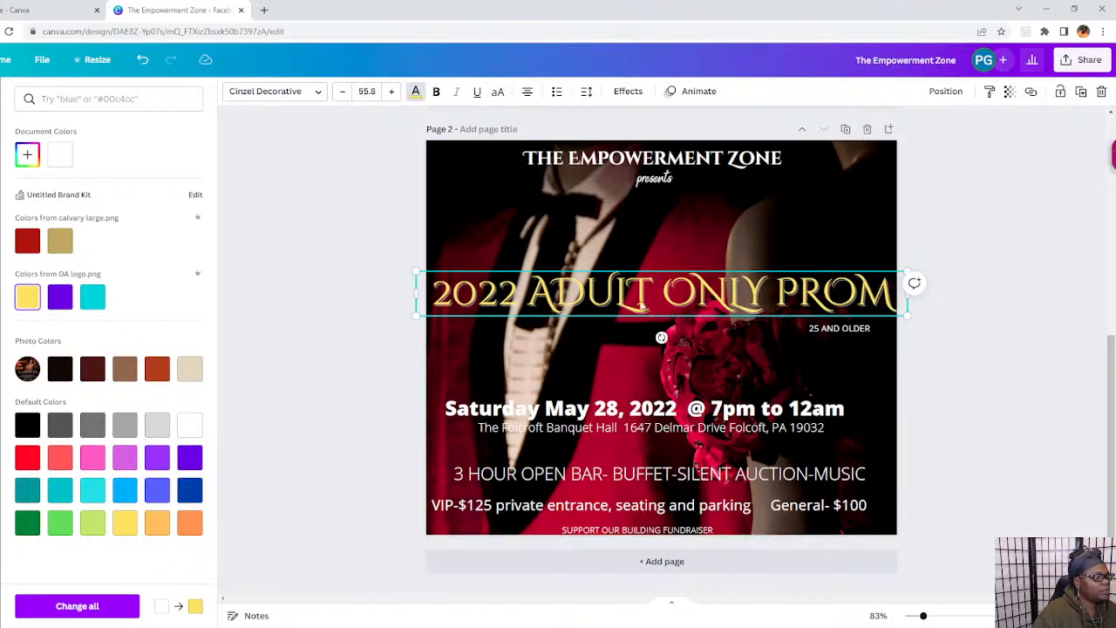
Make the prom headline bold, then scale it down to size 49 and recenter it on the flyer.
{"action": "left_click", "coordinate": [436, 92]}
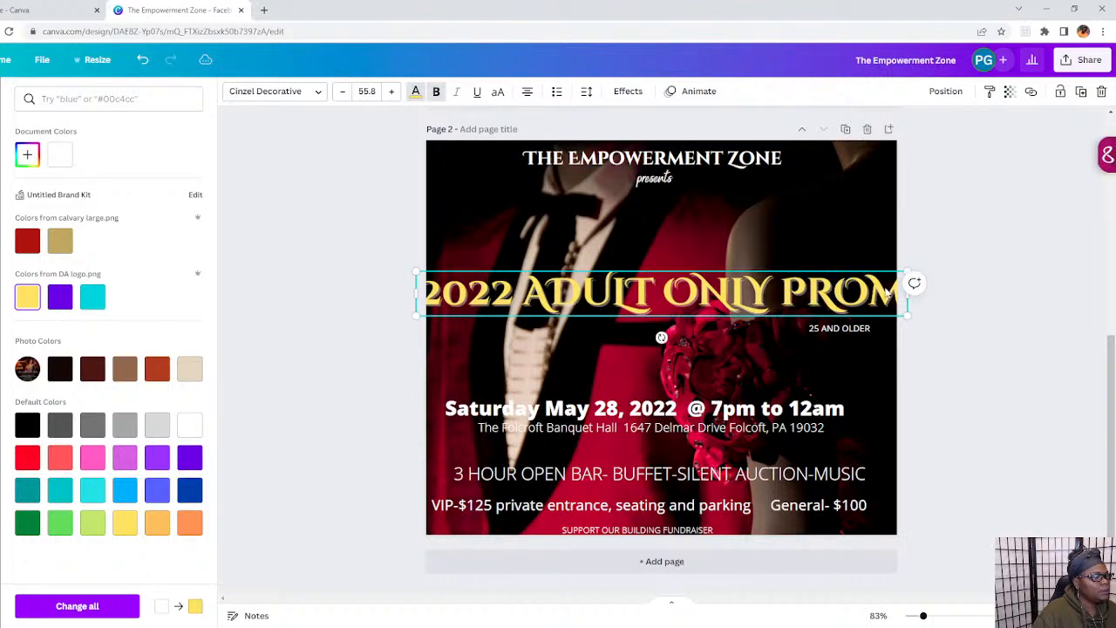
{"action": "left_click_drag", "start_coordinate": [893, 272], "coordinate": [847, 277]}
{"action": "left_click_drag", "start_coordinate": [604, 273], "coordinate": [637, 269]}
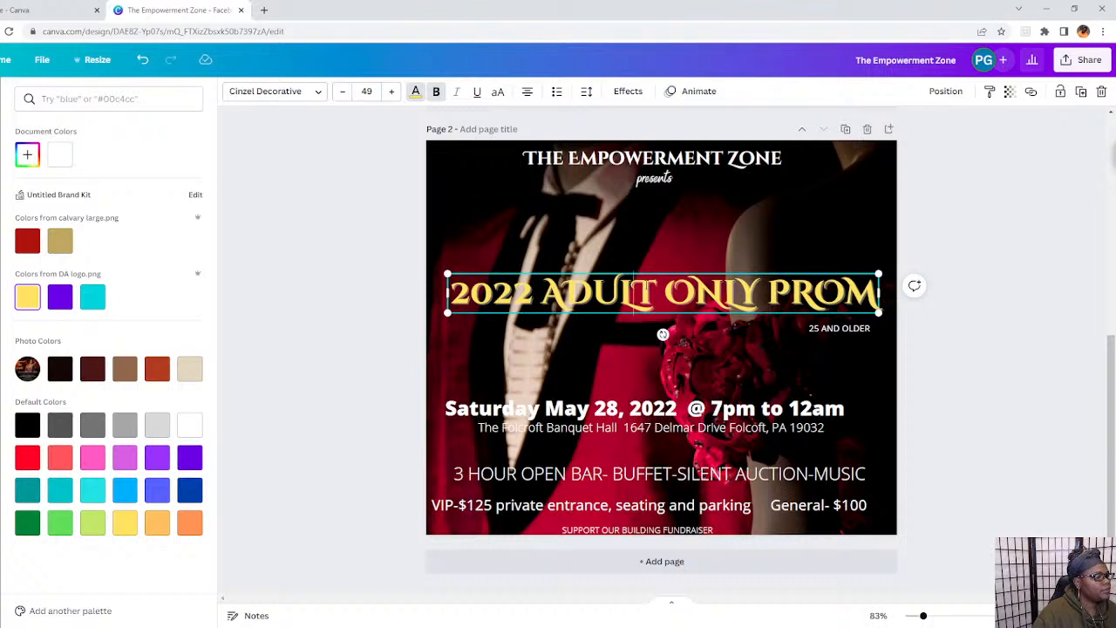
Break the prom headline before ONLY so it fills two lines, and enlarge it to size 68.7.
{"action": "left_click", "coordinate": [657, 293]}
{"action": "key", "text": "Return"}
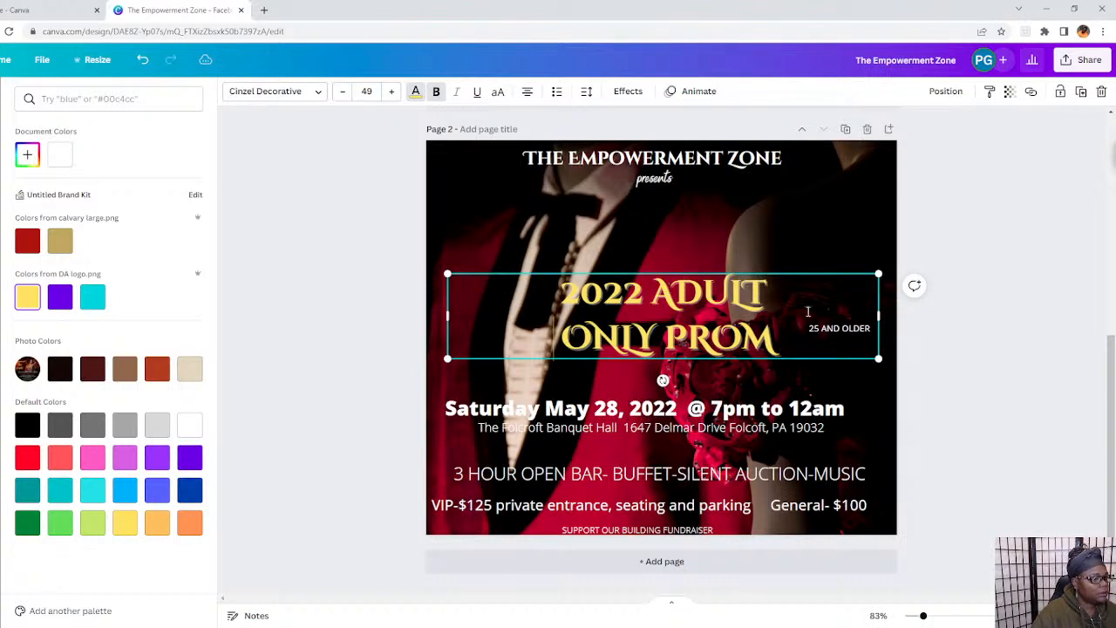
{"action": "left_click_drag", "start_coordinate": [447, 316], "coordinate": [583, 314]}
{"action": "left_click_drag", "start_coordinate": [577, 272], "coordinate": [467, 240]}
Move the two-line prom headline up and center it horizontally beneath presents, clear of the 25 AND OLDER text.
{"action": "left_click_drag", "start_coordinate": [709, 241], "coordinate": [698, 215]}
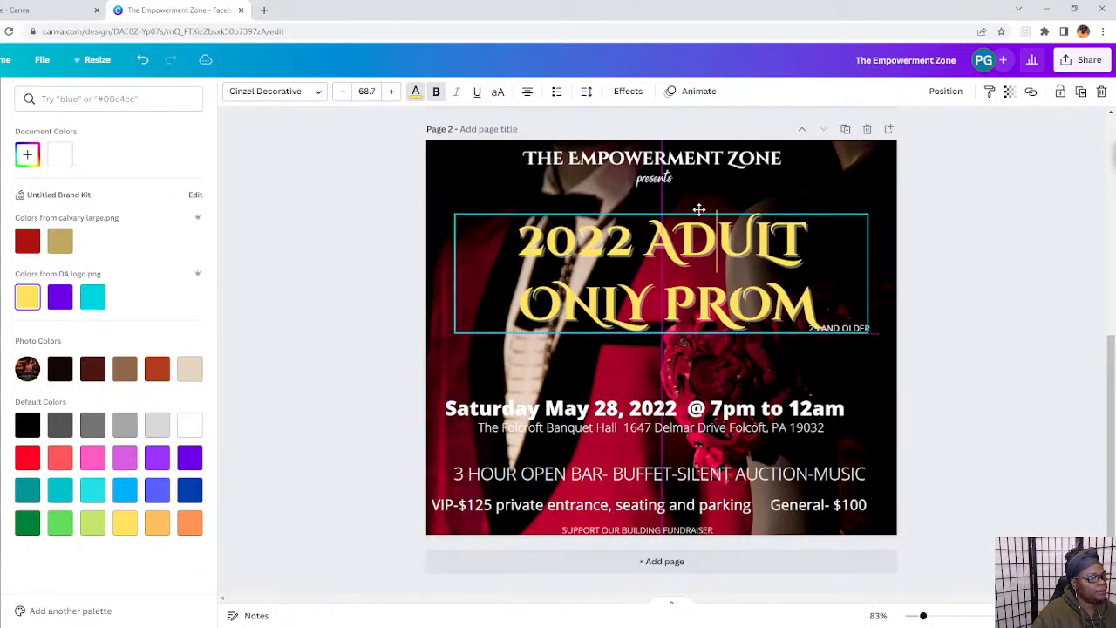
{"action": "left_click", "coordinate": [825, 259]}
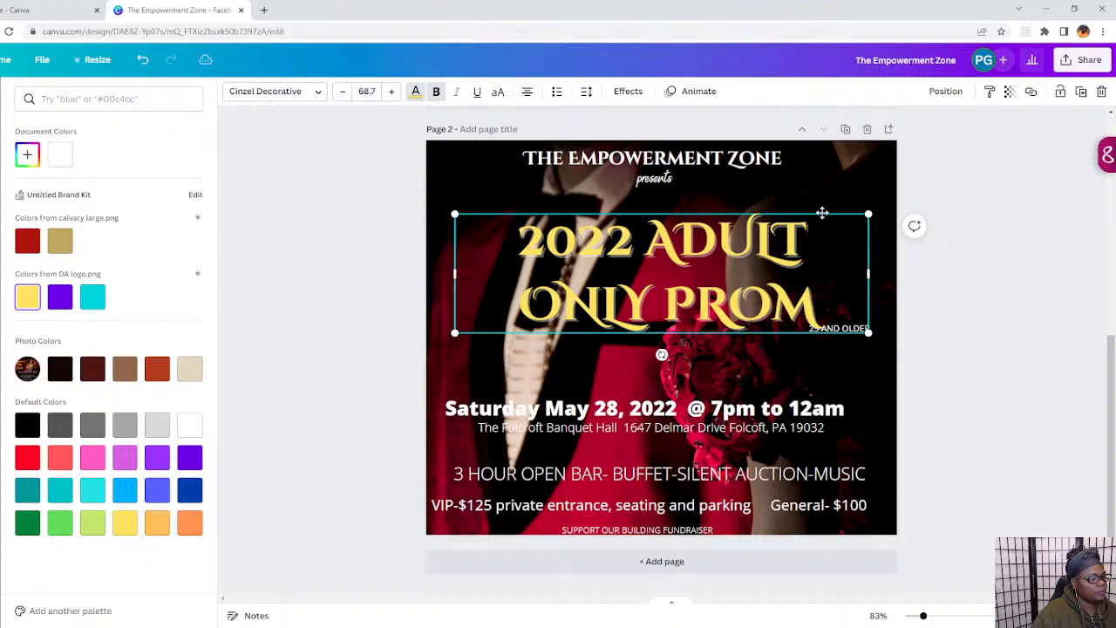
{"action": "left_click_drag", "start_coordinate": [825, 212], "coordinate": [822, 201]}
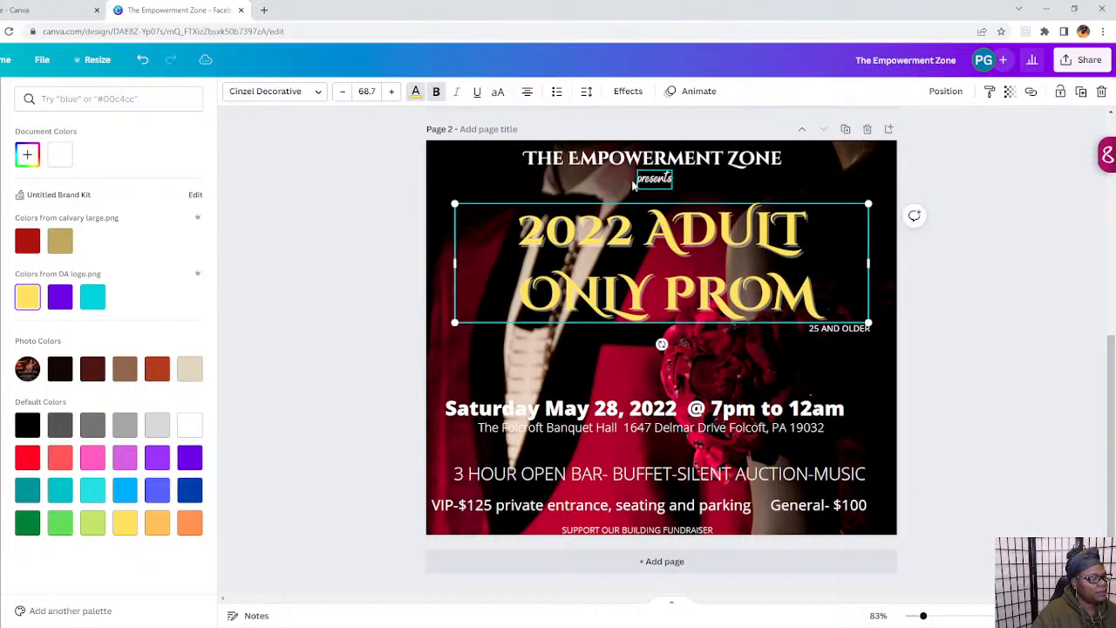
Change the 25 AND OLDER text to the Benedict font.
{"action": "left_click", "coordinate": [826, 335]}
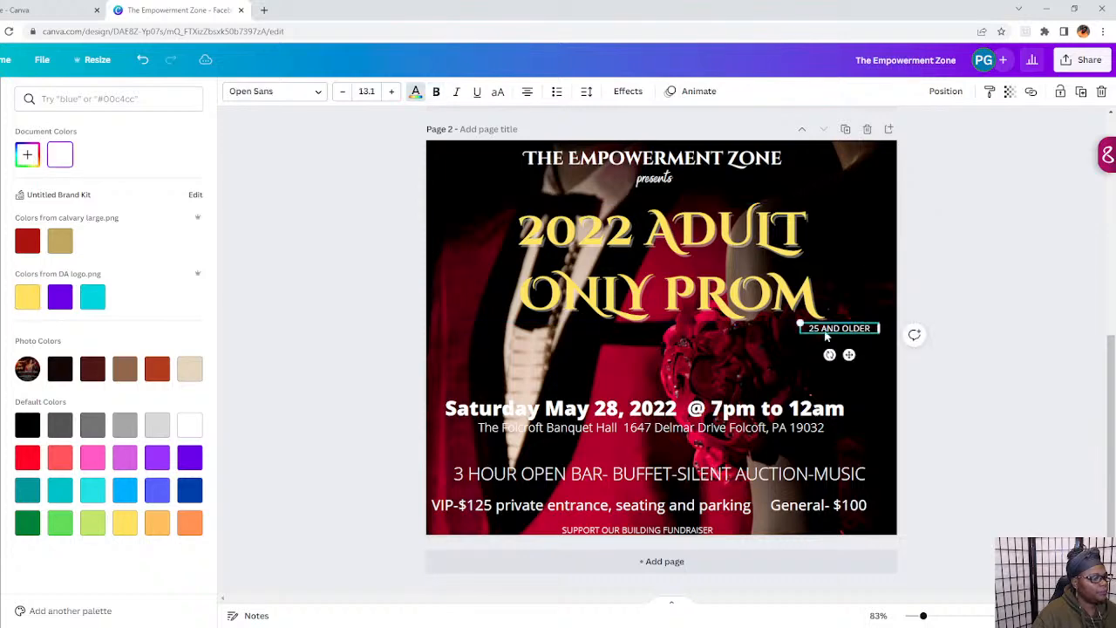
{"action": "left_click", "coordinate": [267, 92]}
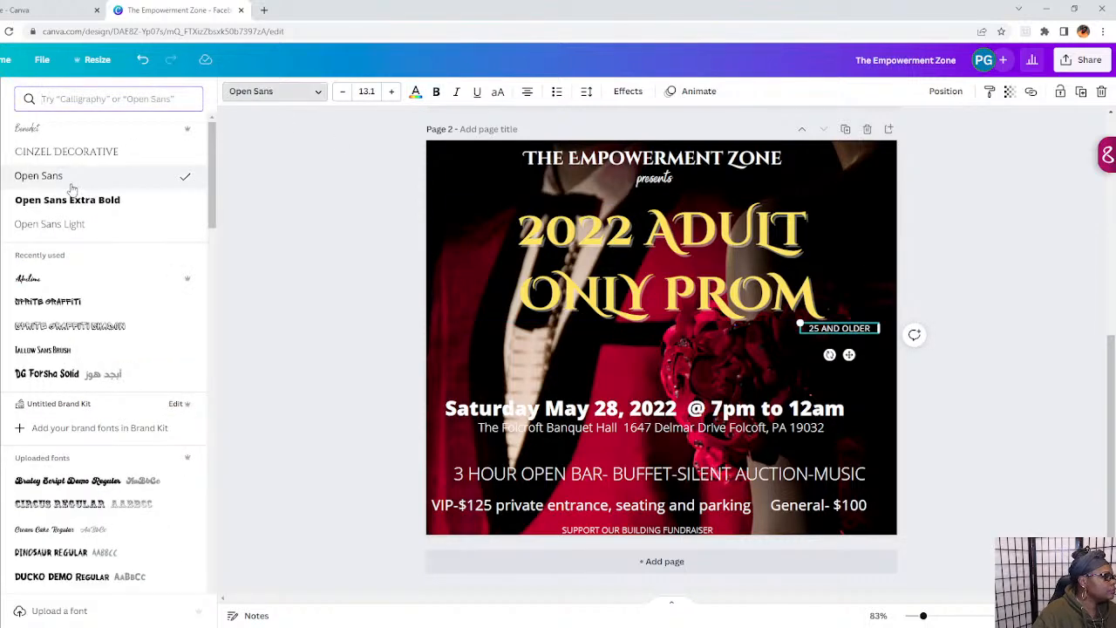
{"action": "left_click", "coordinate": [68, 133]}
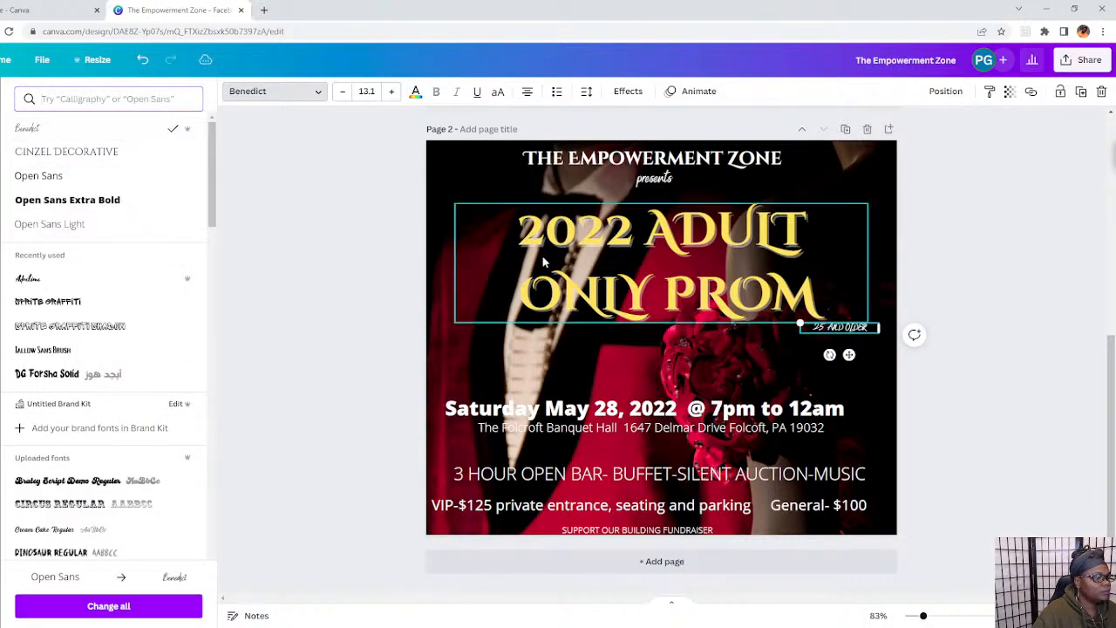
{"action": "left_click", "coordinate": [628, 316]}
{"action": "left_click", "coordinate": [672, 360]}
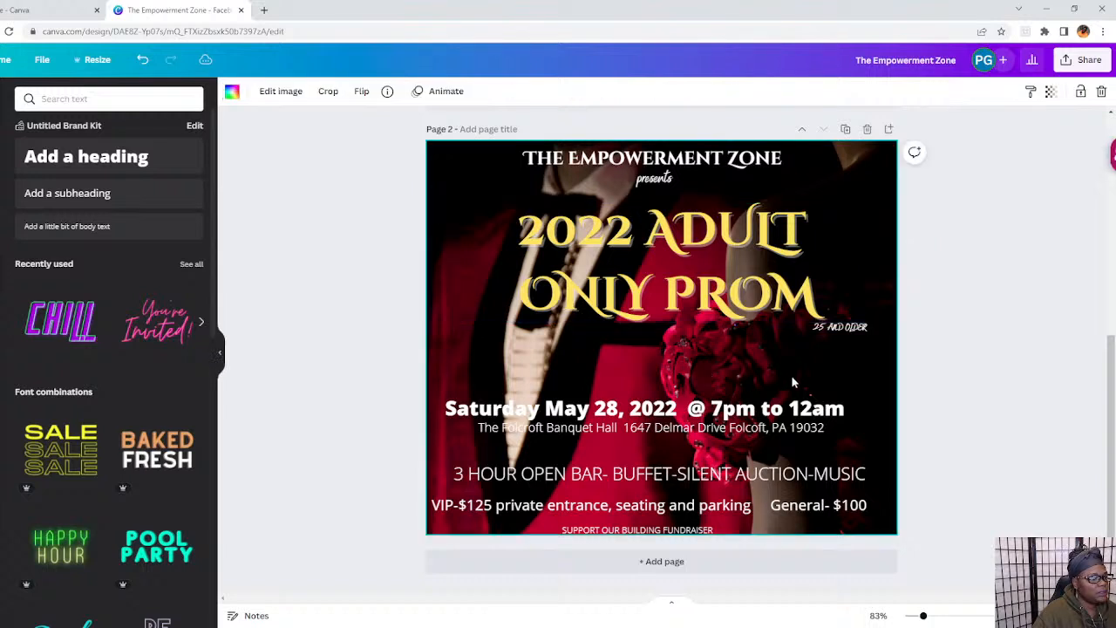
Nudge the 25 AND OLDER text slightly down below the headline and enlarge it a little.
{"action": "left_click", "coordinate": [842, 330]}
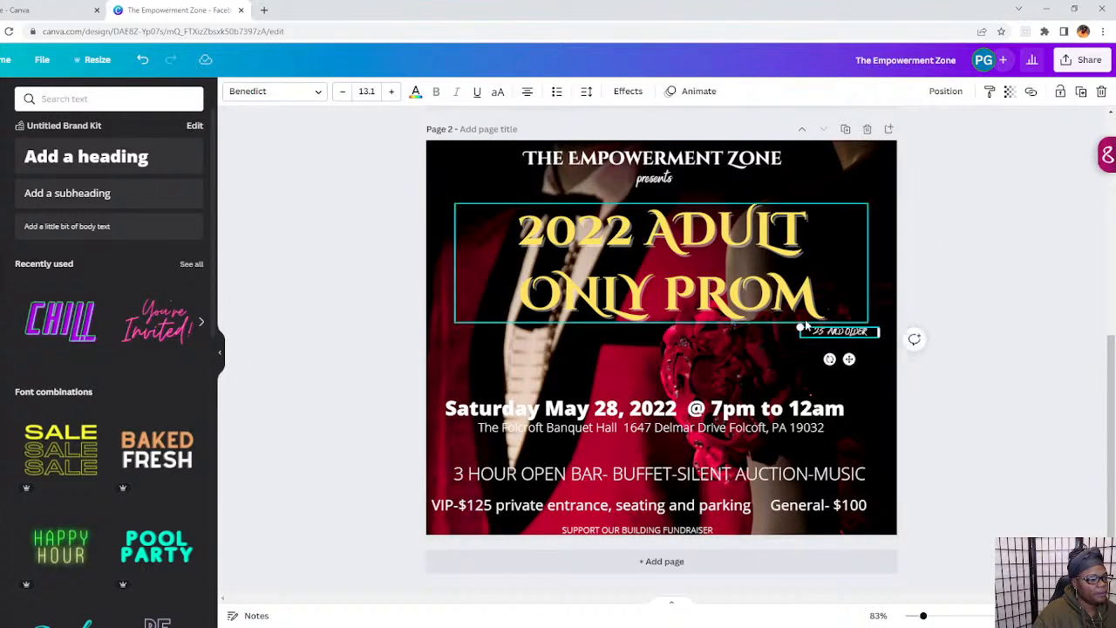
{"action": "left_click_drag", "start_coordinate": [800, 323], "coordinate": [790, 327]}
{"action": "left_click", "coordinate": [759, 367]}
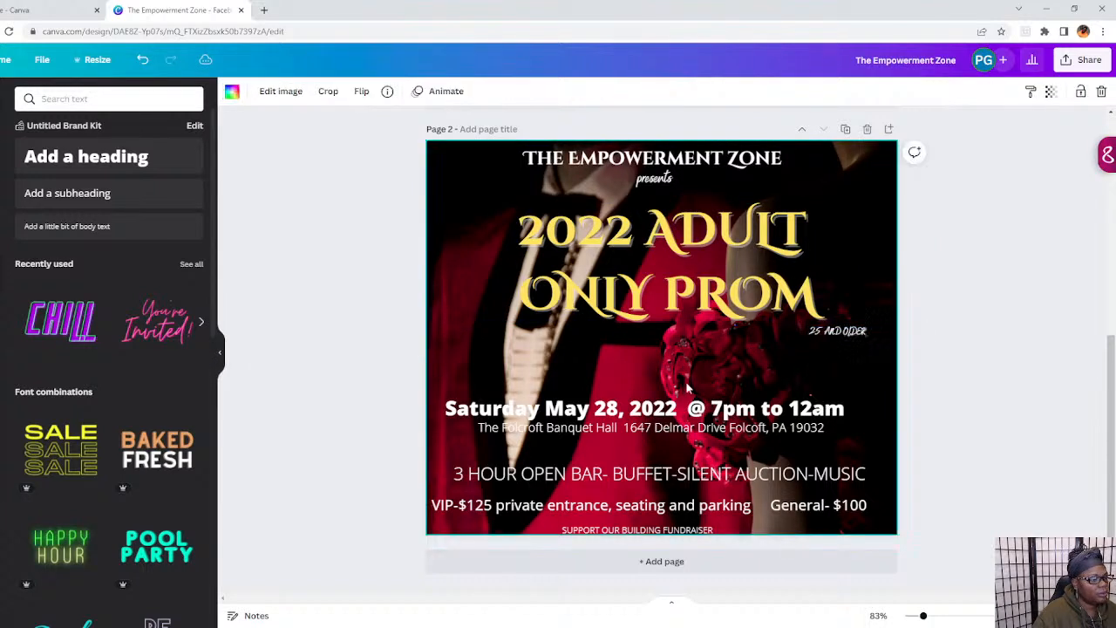
Move the date and time line and the venue line up together and center them on the flyer.
{"action": "mouse_move", "coordinate": [693, 413]}
{"action": "left_mouse_down"}
{"action": "mouse_move", "coordinate": [695, 389]}
{"action": "mouse_move", "coordinate": [675, 424]}
{"action": "mouse_move", "coordinate": [696, 408]}
{"action": "left_mouse_up"}
{"action": "left_click", "coordinate": [684, 445]}
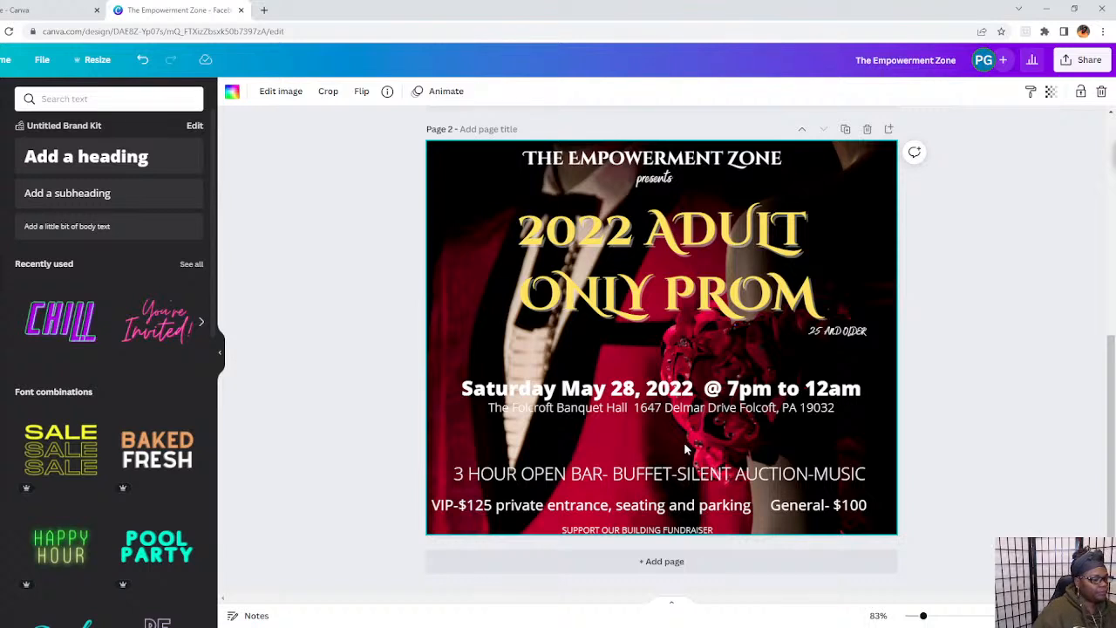
Shrink the 3 HOUR OPEN BAR line to font size 19.2 and center it just above the ticket price line.
{"action": "left_click", "coordinate": [592, 474]}
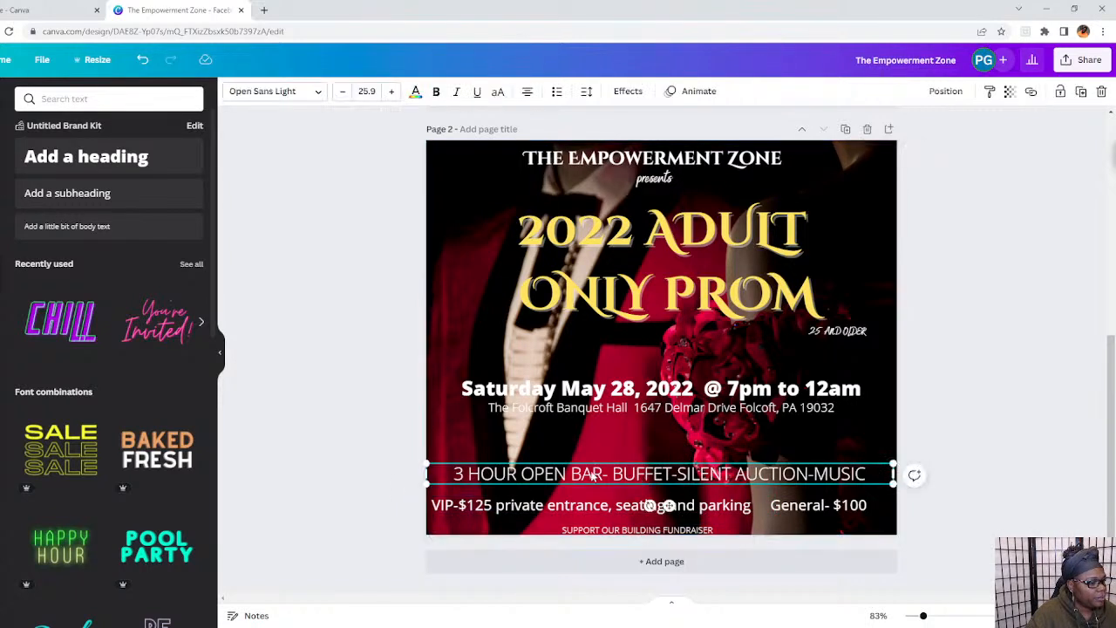
{"action": "left_click_drag", "start_coordinate": [428, 464], "coordinate": [547, 470]}
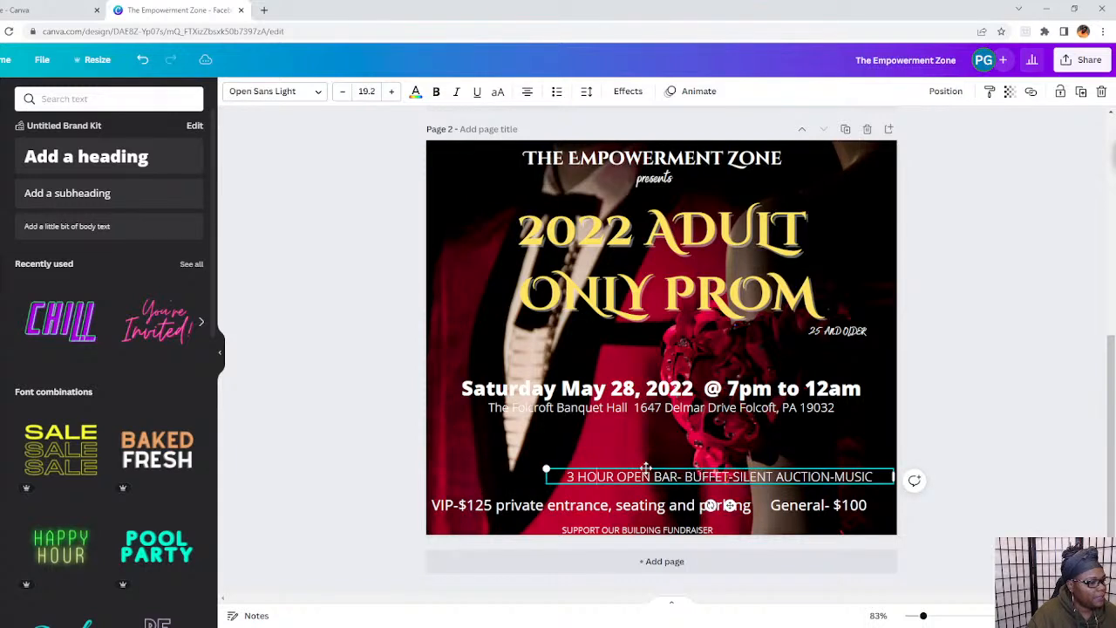
{"action": "left_click_drag", "start_coordinate": [645, 468], "coordinate": [586, 472]}
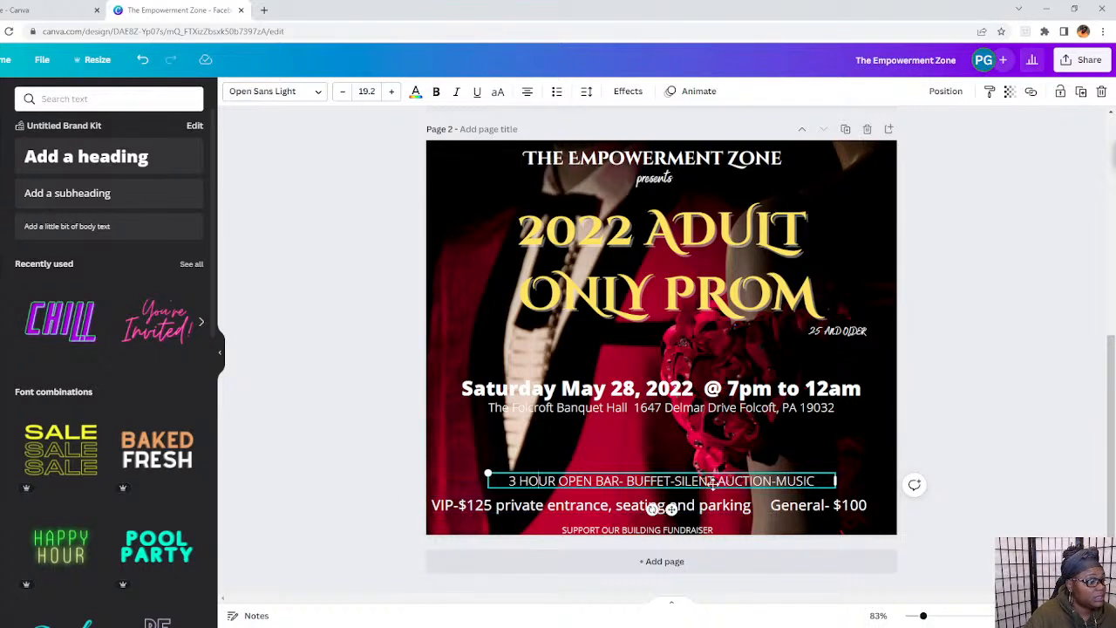
Make the 3 HOUR OPEN BAR line bold and color it with the yellow from the DA logo palette.
{"action": "left_click", "coordinate": [649, 393]}
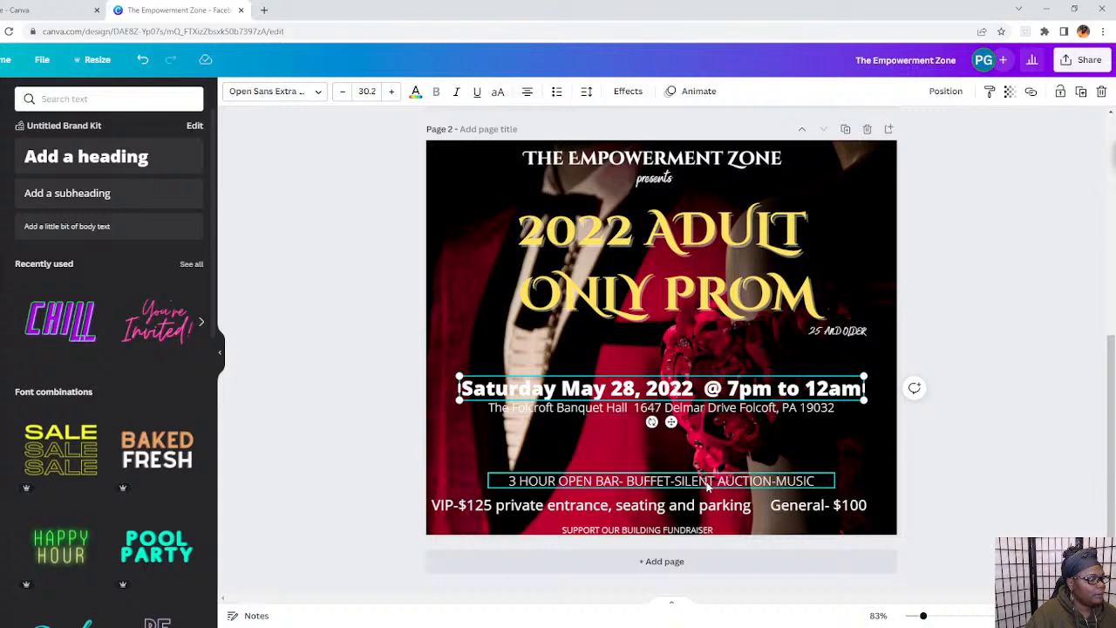
{"action": "left_click", "coordinate": [515, 485]}
{"action": "left_click_drag", "start_coordinate": [507, 480], "coordinate": [816, 481]}
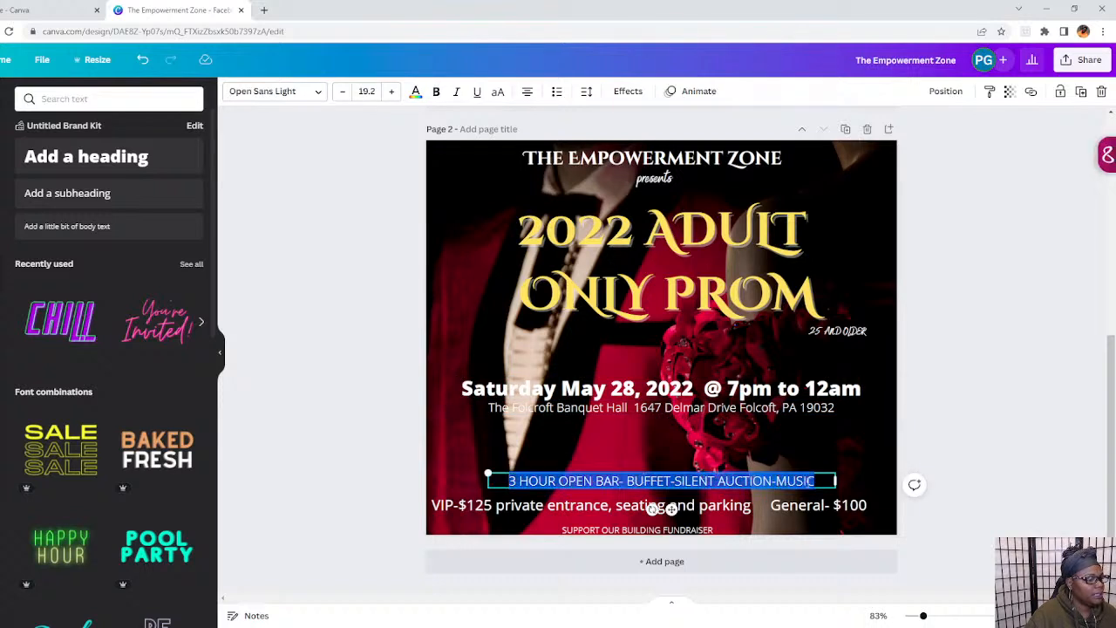
{"action": "left_click", "coordinate": [436, 91]}
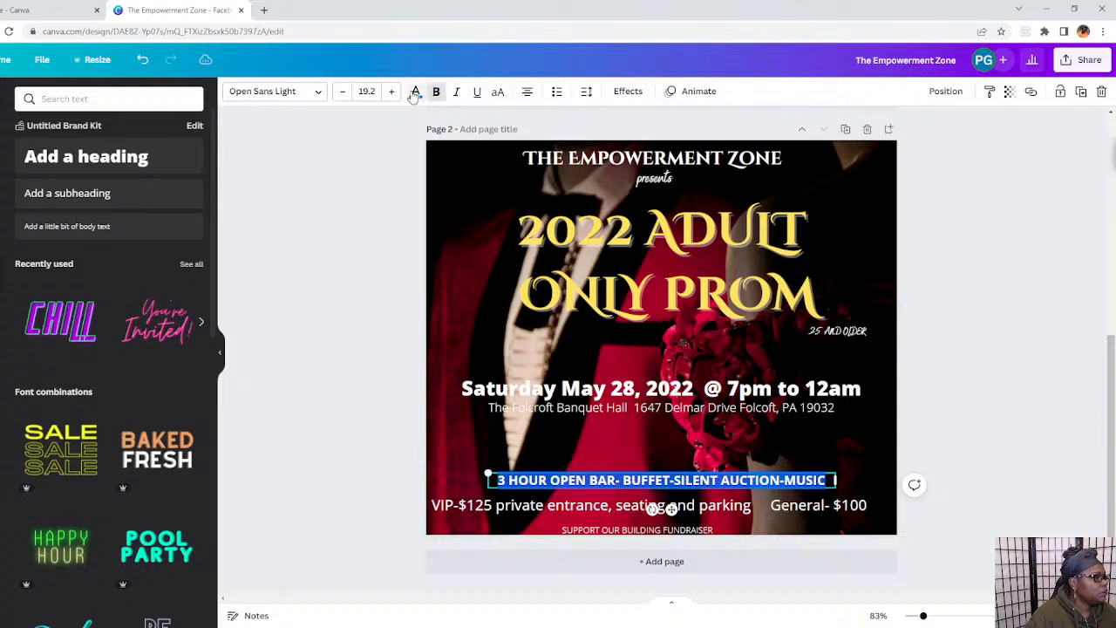
{"action": "left_click", "coordinate": [416, 90]}
{"action": "left_click", "coordinate": [21, 293]}
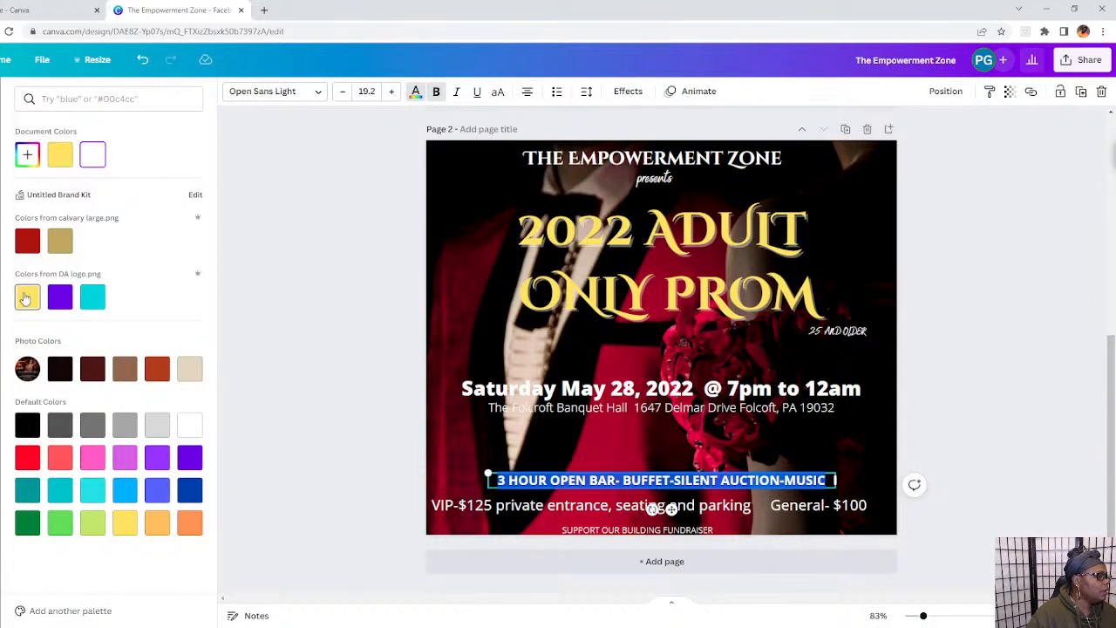
{"action": "key", "text": "Escape"}
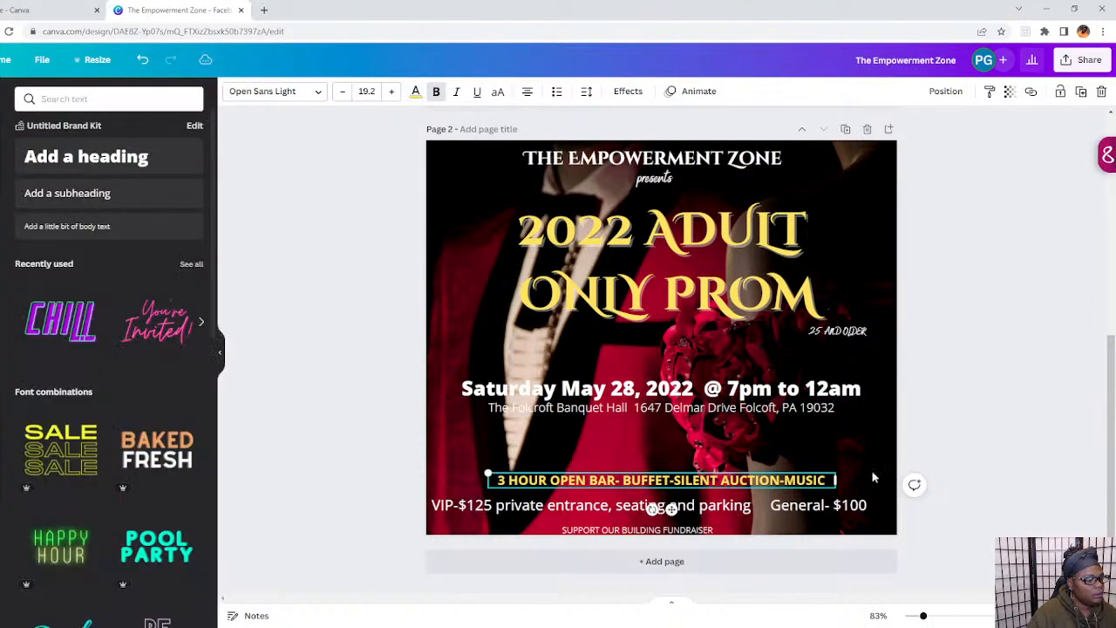
Center the SUPPORT OUR BUILDING FUNDRAISER line horizontally and make it bold in the DA logo yellow.
{"action": "left_click", "coordinate": [704, 531]}
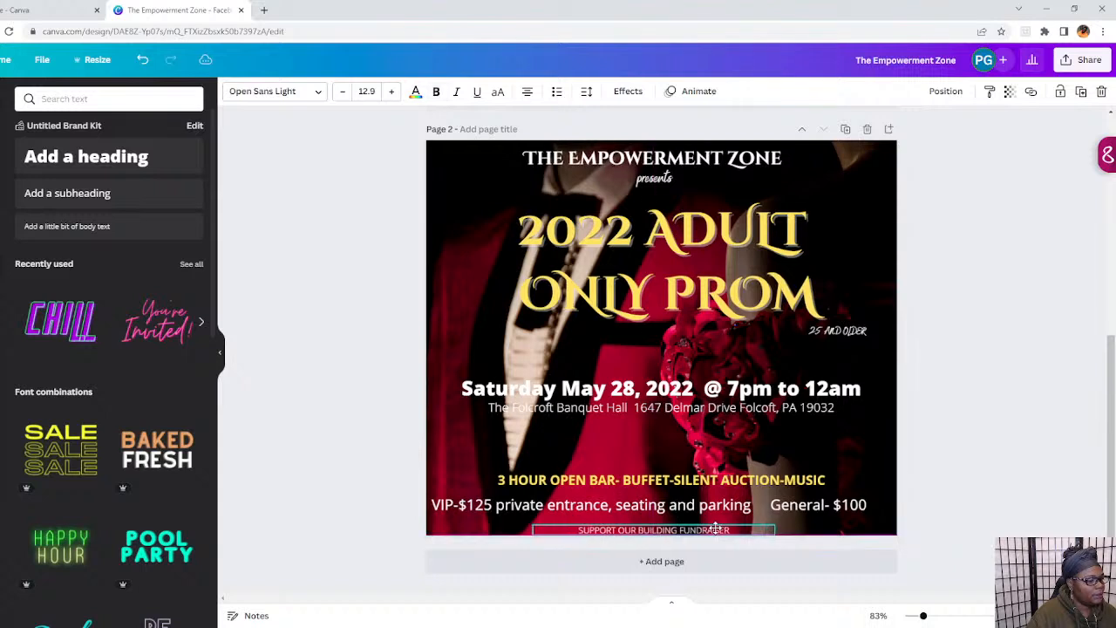
{"action": "left_click_drag", "start_coordinate": [732, 532], "coordinate": [577, 531]}
{"action": "left_click", "coordinate": [436, 91]}
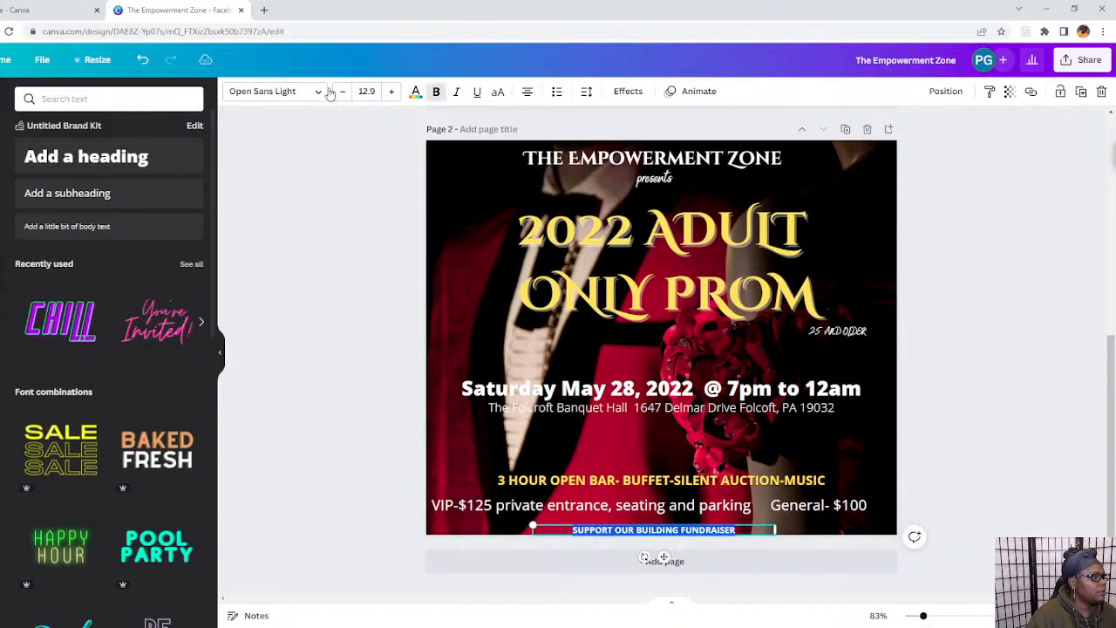
{"action": "left_click", "coordinate": [297, 94]}
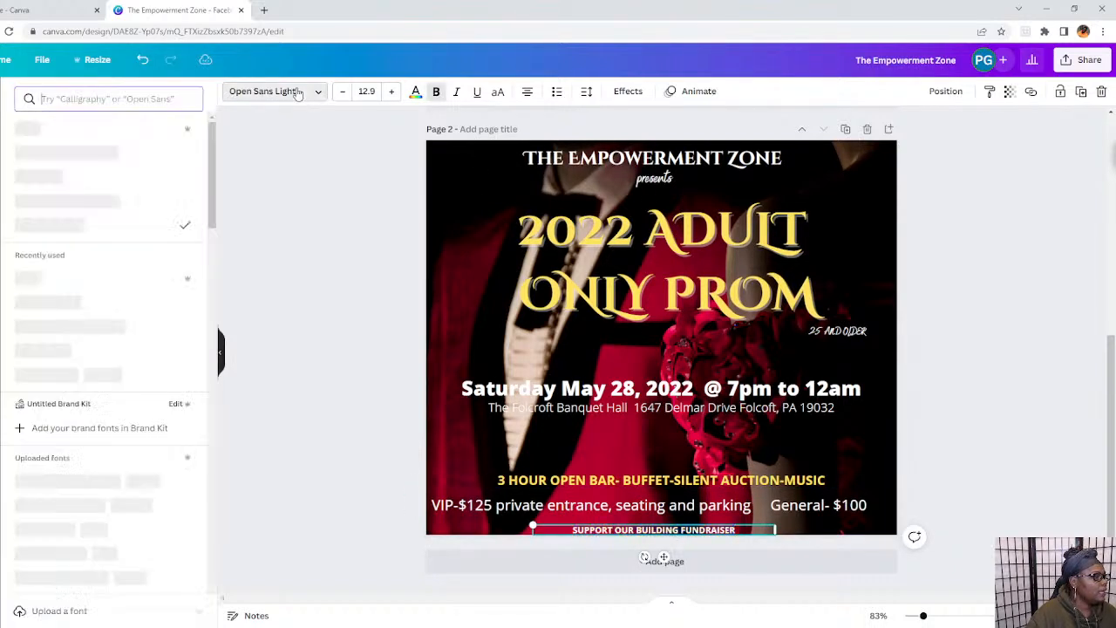
{"action": "left_click", "coordinate": [415, 92]}
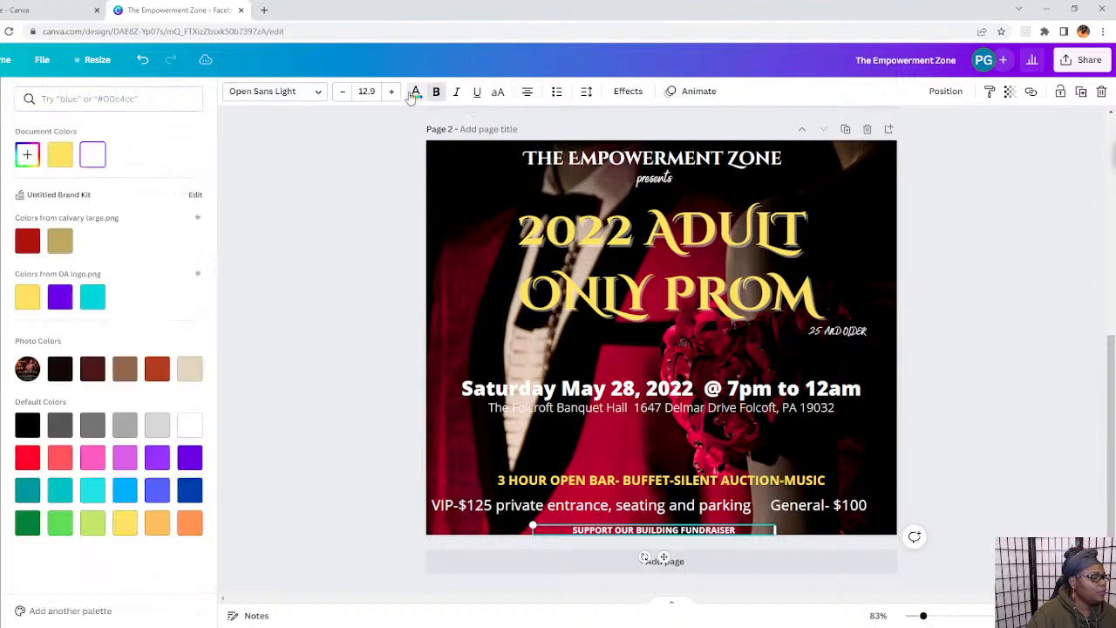
{"action": "left_click", "coordinate": [27, 297]}
{"action": "key", "text": "Escape"}
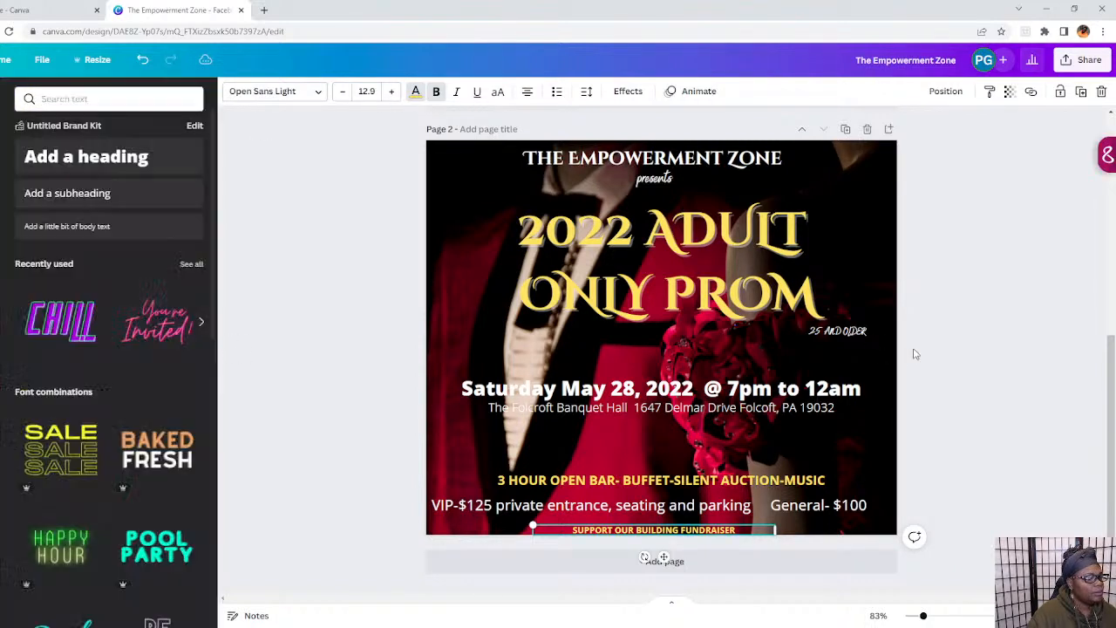
{"action": "left_click", "coordinate": [926, 354]}
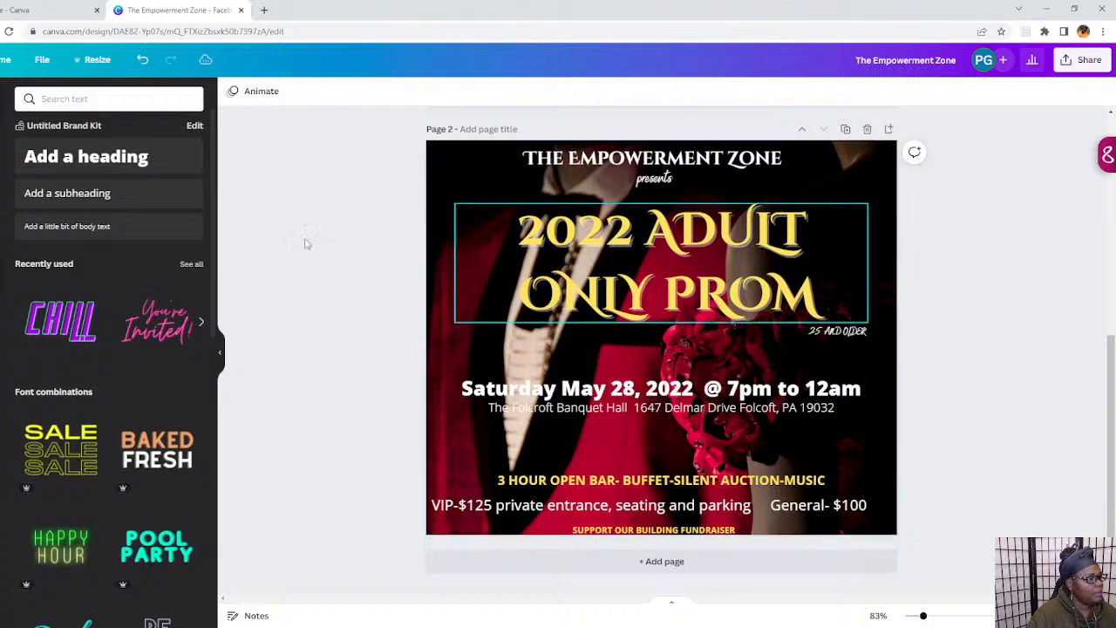
Search the elements for prom, add the white tiara graphic, and place it in the flyer's upper-left corner.
{"action": "left_click", "coordinate": [79, 98]}
{"action": "type", "text": "prom"}
{"action": "key", "text": "Return"}
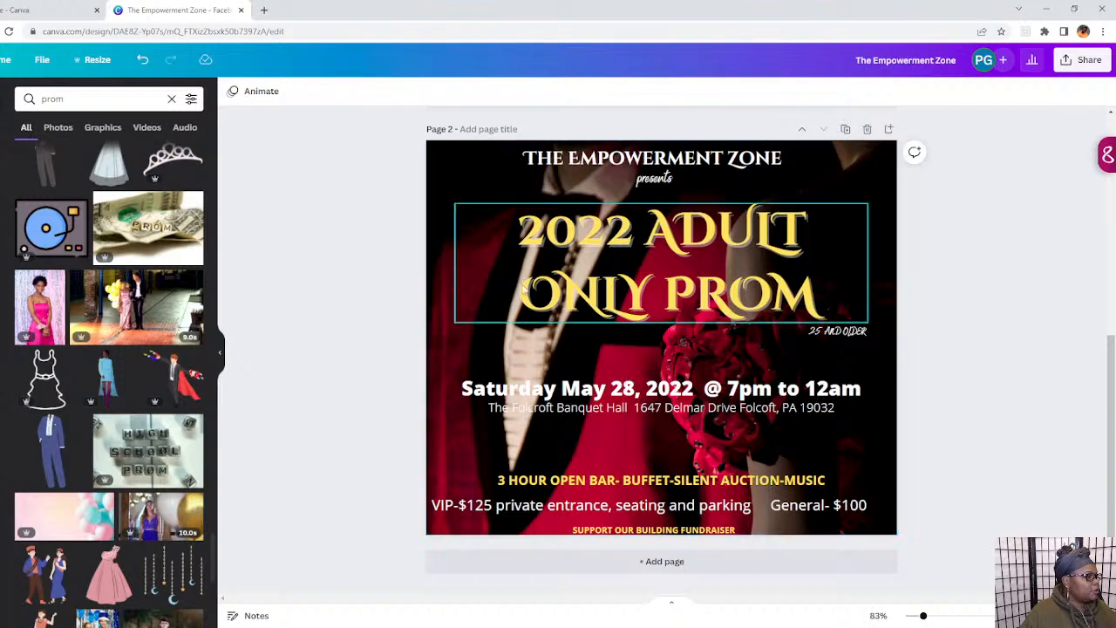
{"action": "left_click", "coordinate": [182, 156]}
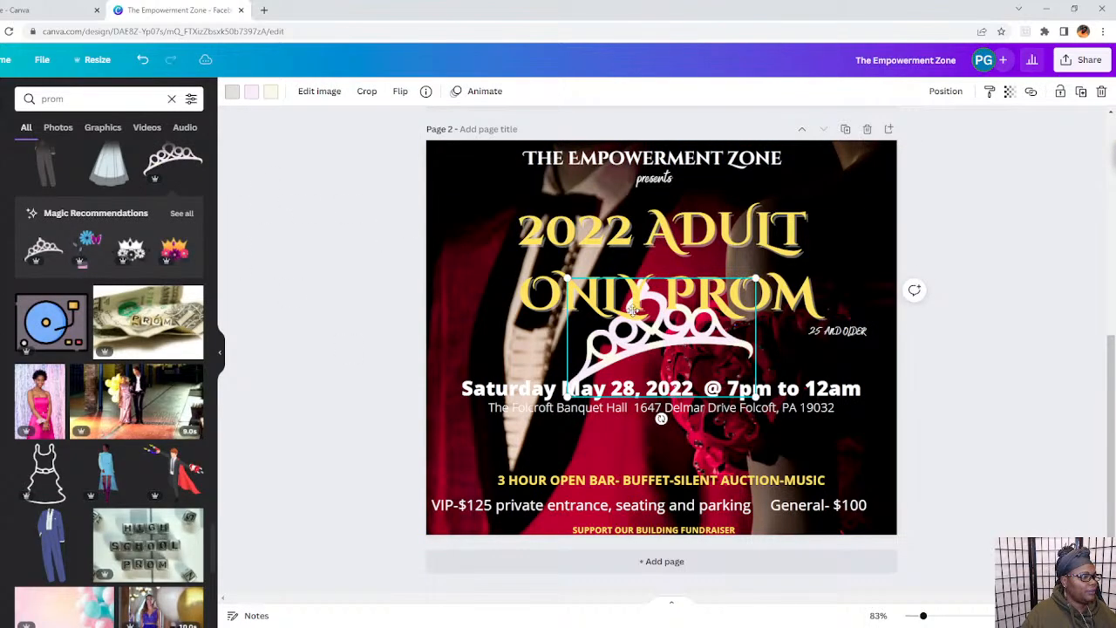
{"action": "left_click_drag", "start_coordinate": [689, 344], "coordinate": [538, 201]}
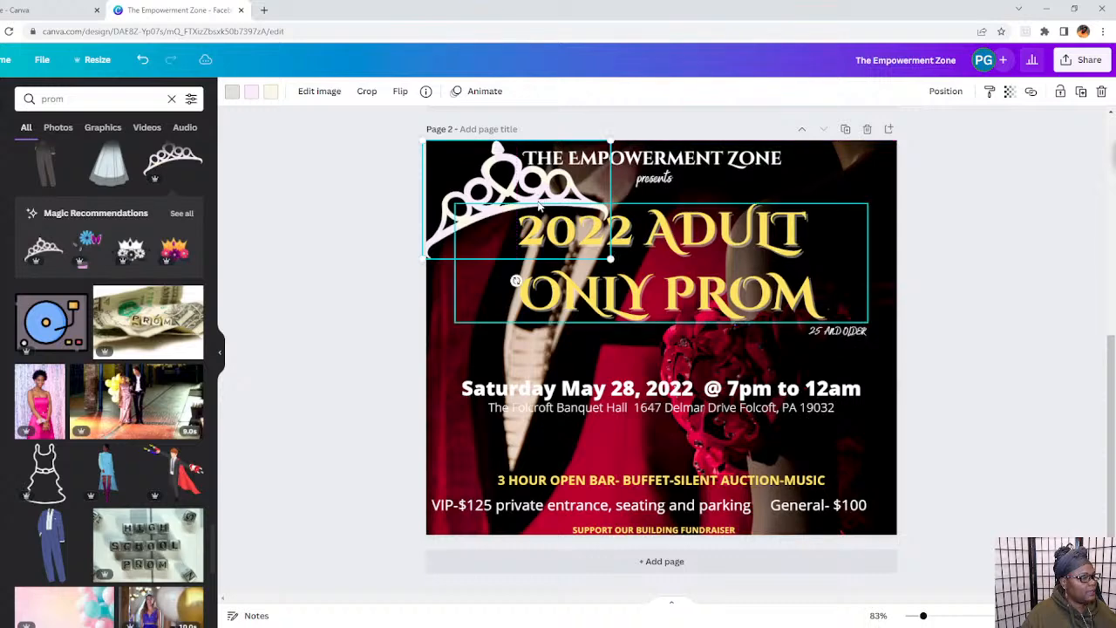
Tilt the tiara slightly counterclockwise and position it above the start of the headline, with the headline shifted slightly down.
{"action": "left_click_drag", "start_coordinate": [517, 281], "coordinate": [547, 276]}
{"action": "left_click", "coordinate": [482, 214]}
{"action": "left_click_drag", "start_coordinate": [482, 213], "coordinate": [462, 192]}
{"action": "left_click", "coordinate": [463, 188]}
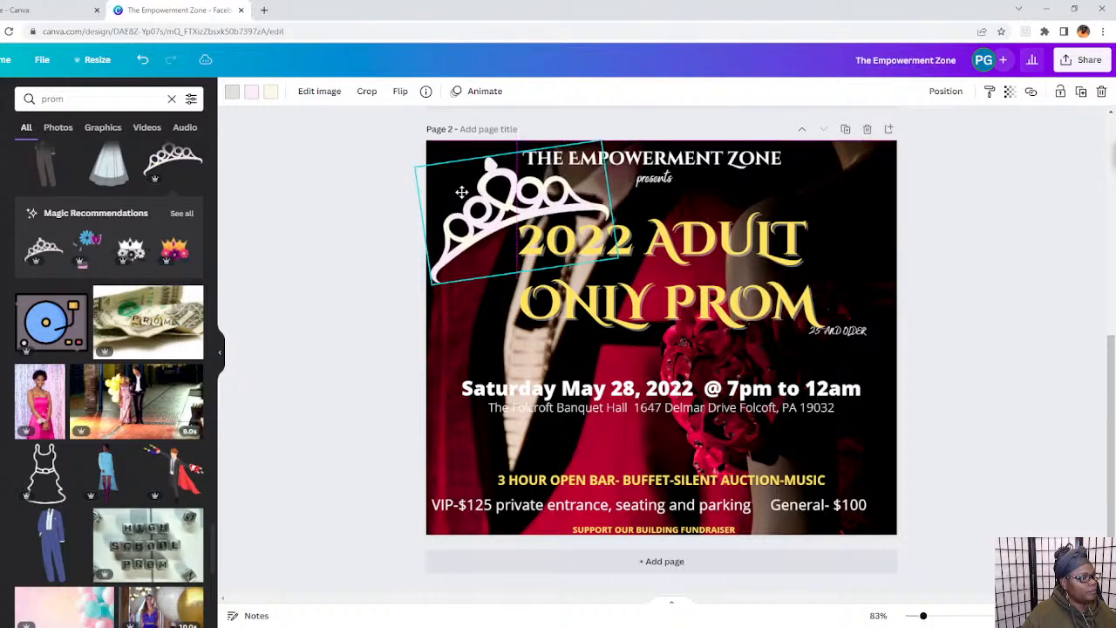
{"action": "left_click", "coordinate": [984, 220]}
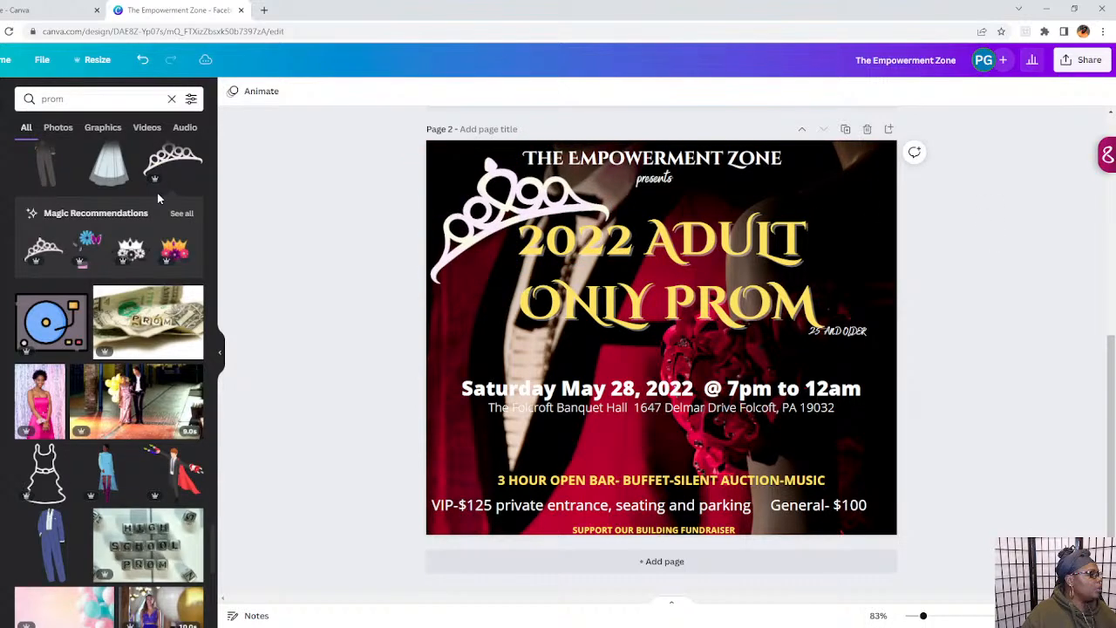
Add the gray bow tie graphic from the prom results and shrink it at the flyer's right edge below the venue line.
{"action": "scroll", "coordinate": [158, 199], "scroll_direction": "up", "scroll_amount": 2}
{"action": "scroll", "coordinate": [166, 299], "scroll_direction": "up", "scroll_amount": 5}
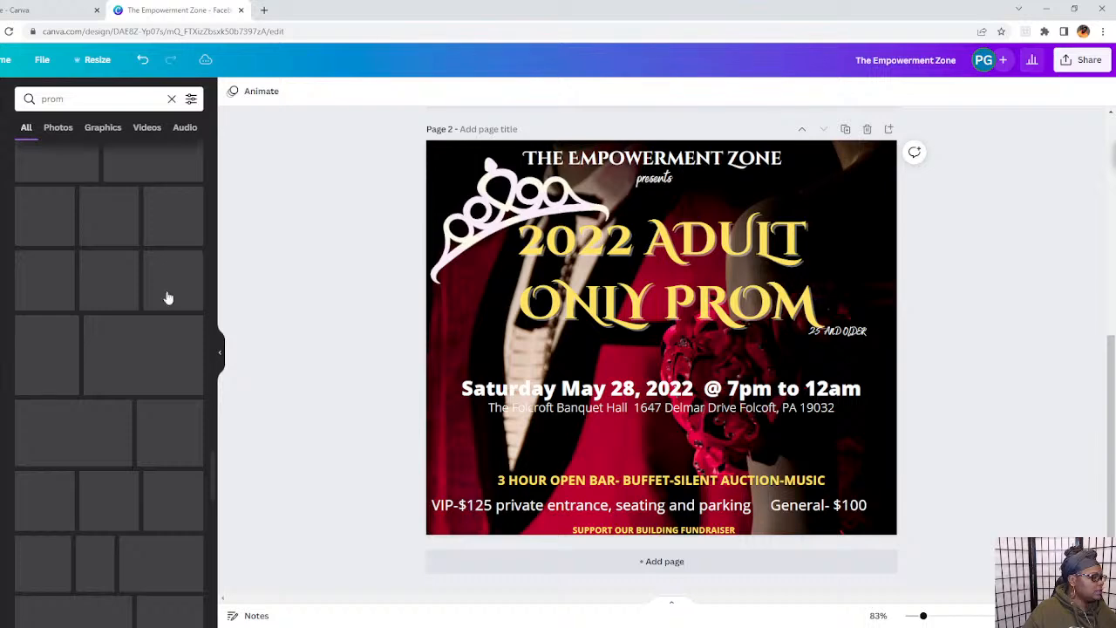
{"action": "scroll", "coordinate": [166, 297], "scroll_direction": "up", "scroll_amount": 3}
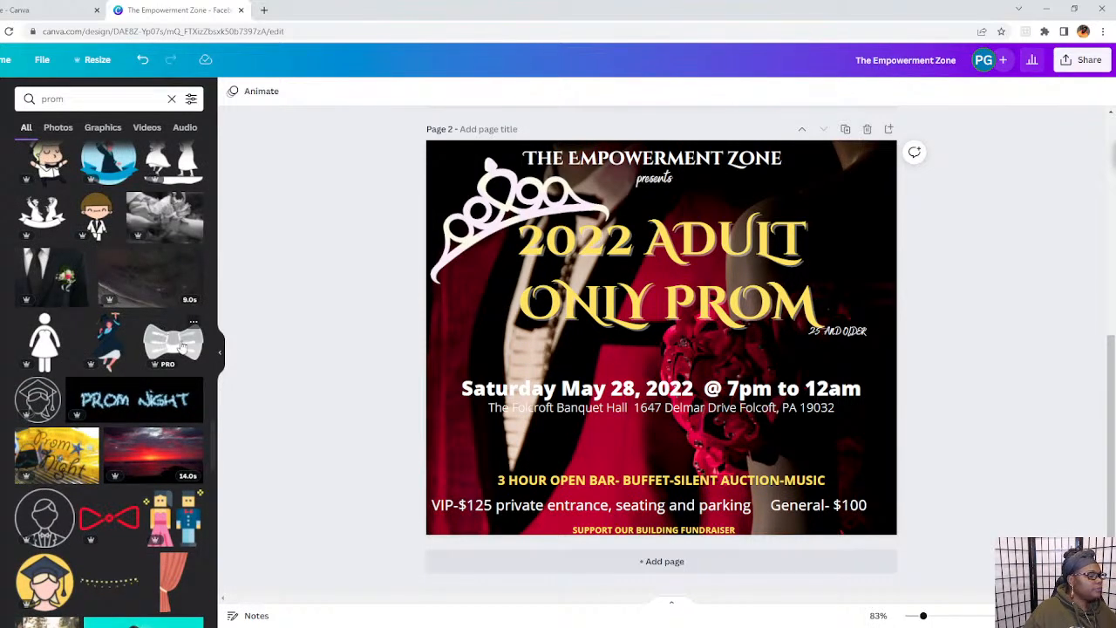
{"action": "left_click", "coordinate": [174, 342]}
{"action": "left_click", "coordinate": [606, 336]}
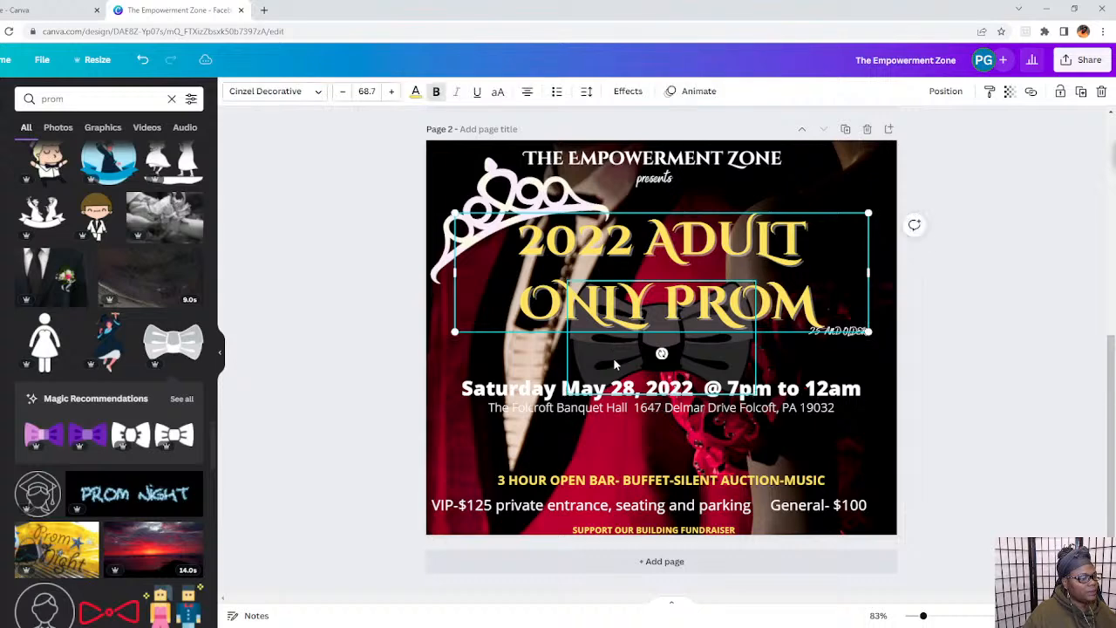
{"action": "left_click_drag", "start_coordinate": [616, 353], "coordinate": [763, 412]}
{"action": "left_click_drag", "start_coordinate": [709, 360], "coordinate": [818, 427]}
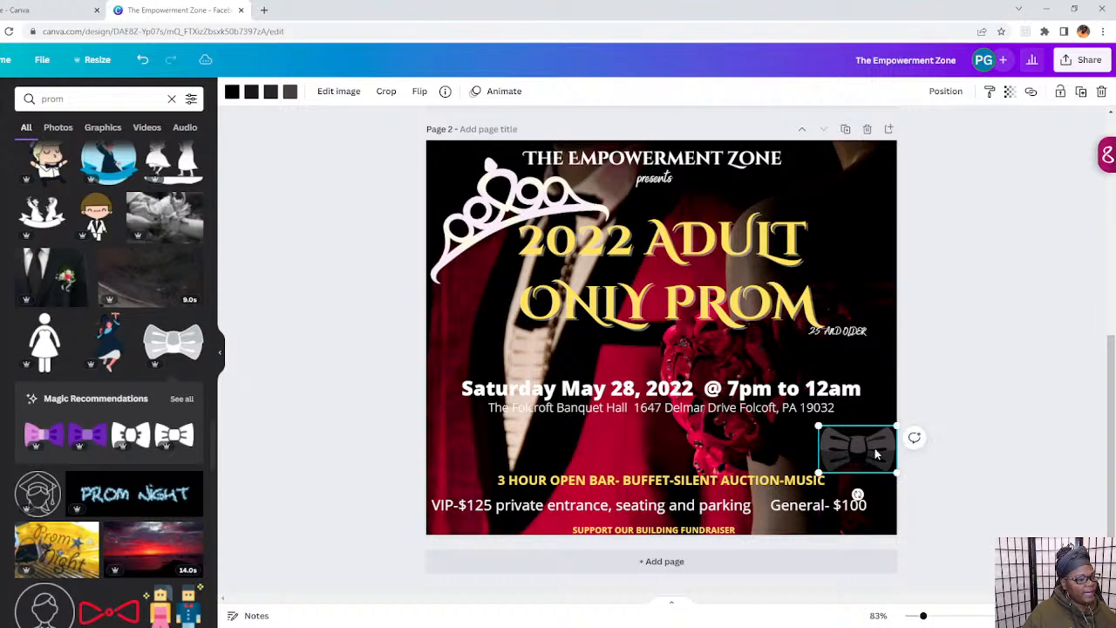
Shrink the bow tie further beside the end of the 3 HOUR OPEN BAR line and place a duplicate before its start.
{"action": "left_click_drag", "start_coordinate": [876, 453], "coordinate": [859, 452]}
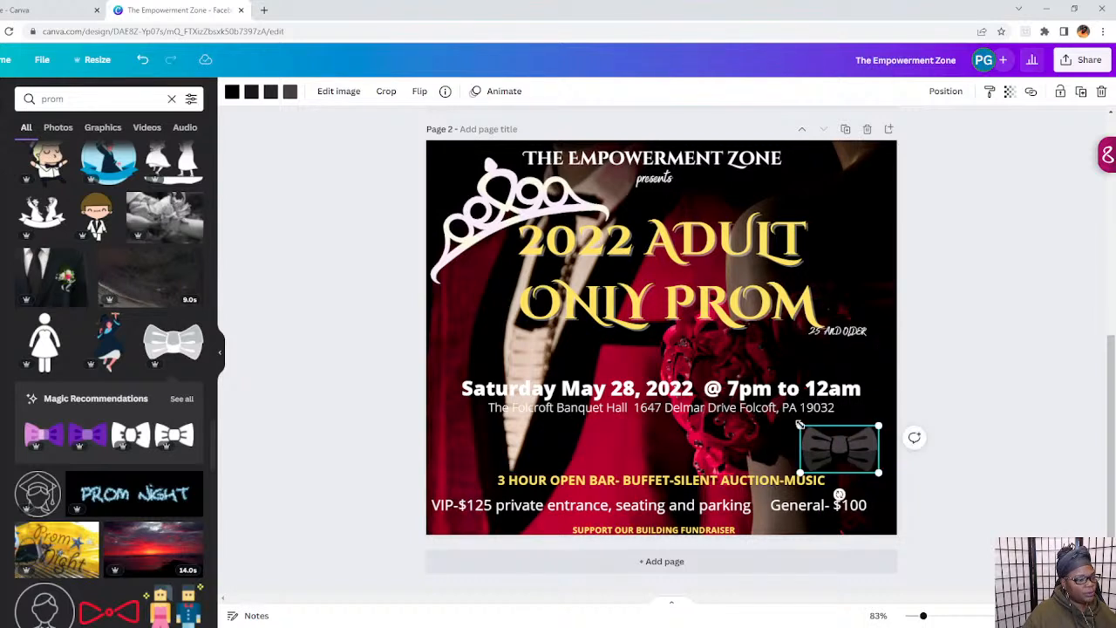
{"action": "left_click_drag", "start_coordinate": [801, 426], "coordinate": [826, 442]}
{"action": "mouse_move", "coordinate": [860, 462]}
{"action": "left_mouse_down"}
{"action": "mouse_move", "coordinate": [859, 475]}
{"action": "mouse_move", "coordinate": [844, 463]}
{"action": "mouse_move", "coordinate": [865, 479]}
{"action": "mouse_move", "coordinate": [855, 479]}
{"action": "left_mouse_up"}
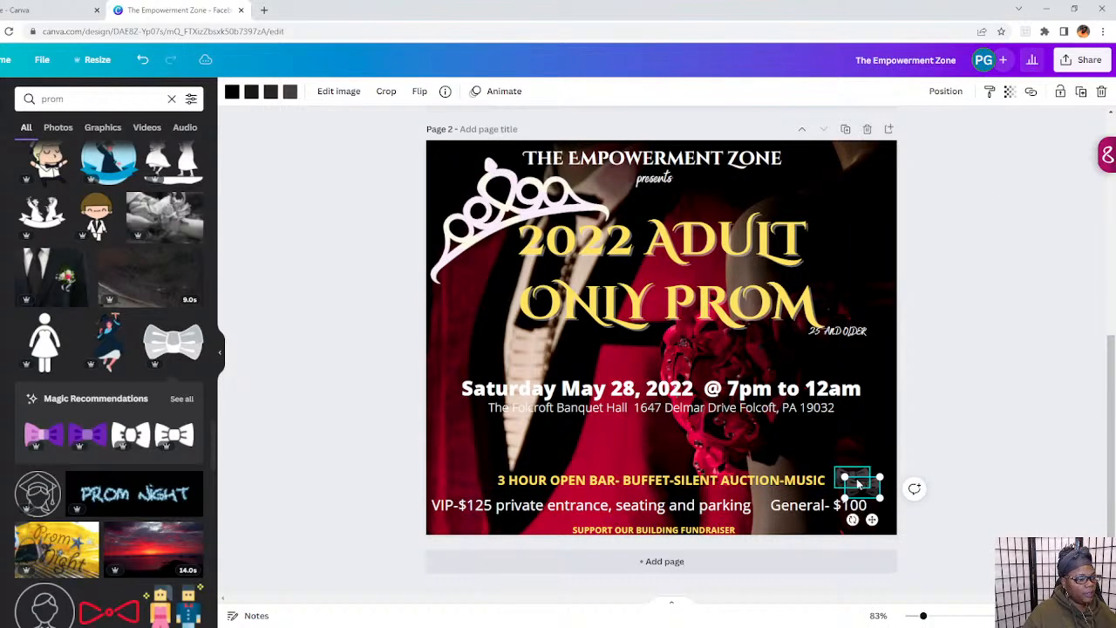
{"action": "left_click_drag", "start_coordinate": [853, 478], "coordinate": [454, 478]}
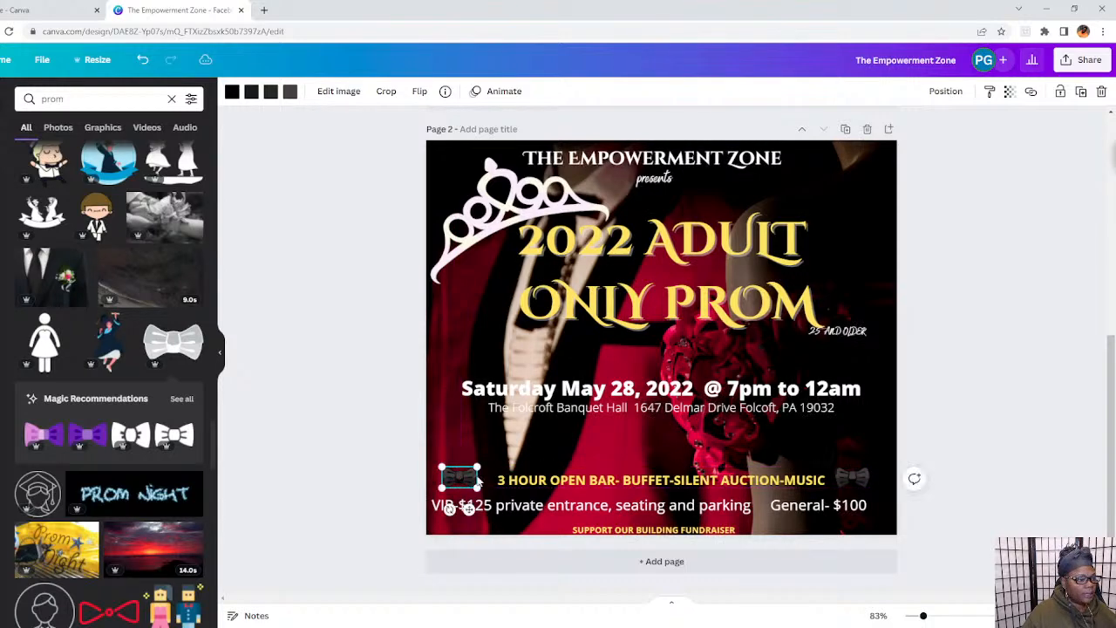
Recolor the left bow tie, changing its second and third colors to the calvary palette red and its fourth to white.
{"action": "left_click", "coordinate": [252, 92]}
{"action": "left_click", "coordinate": [27, 273]}
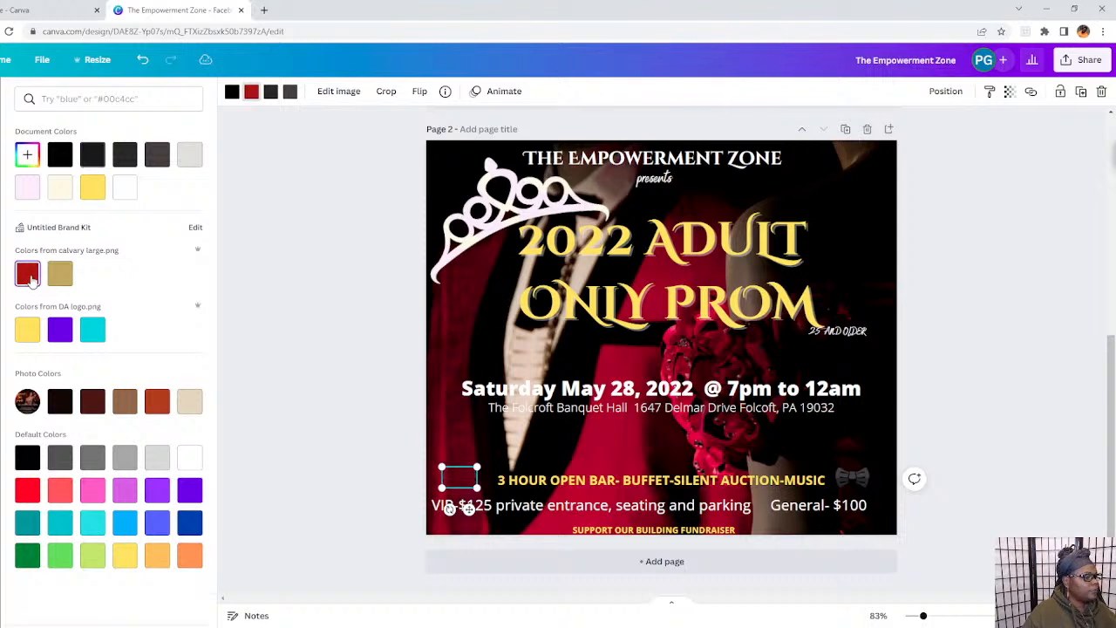
{"action": "left_click", "coordinate": [270, 92]}
{"action": "left_click", "coordinate": [42, 277]}
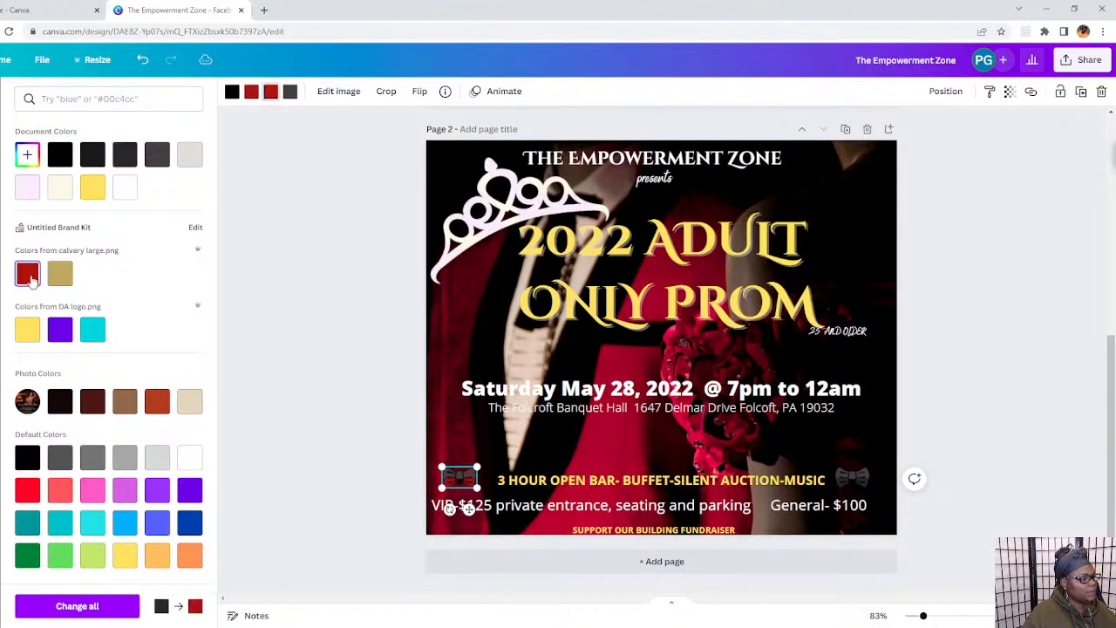
{"action": "left_click", "coordinate": [289, 91]}
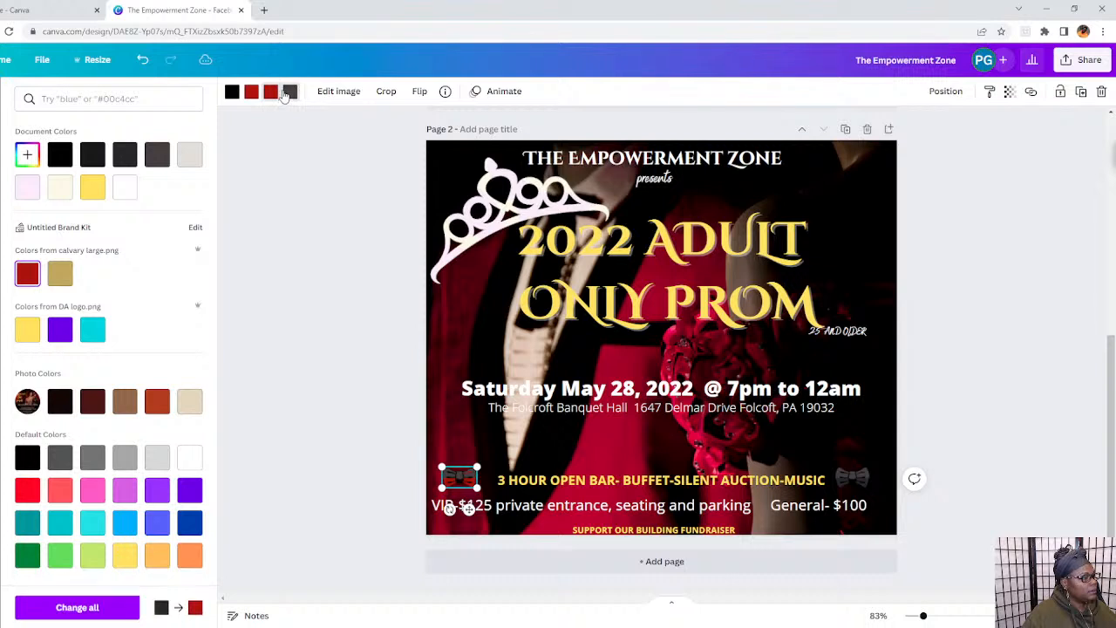
{"action": "left_click", "coordinate": [127, 187]}
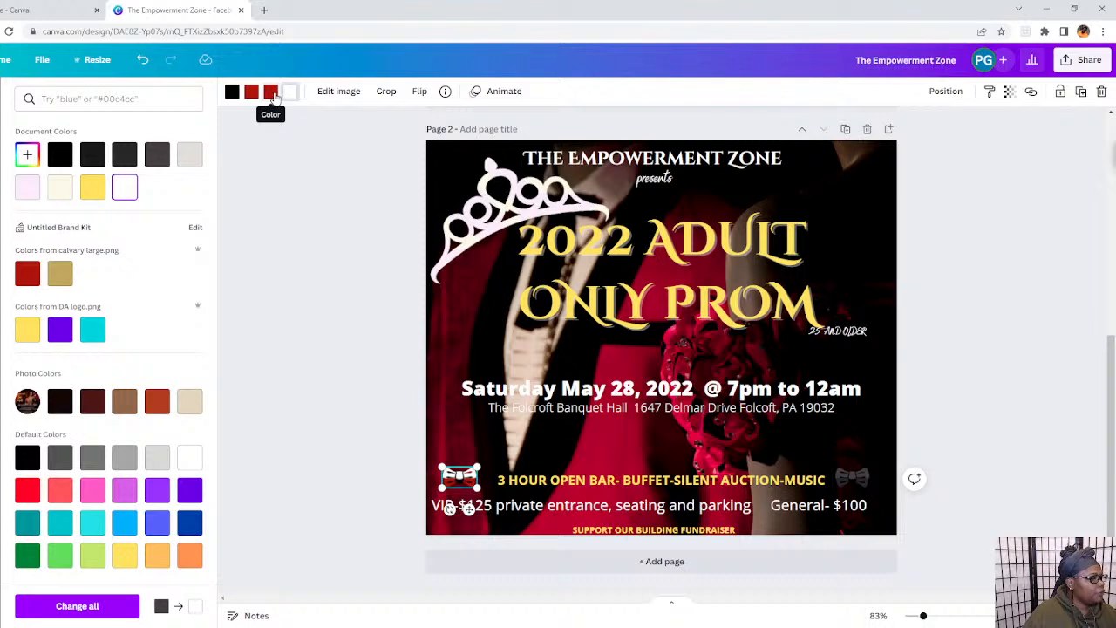
Shrink the tiara, tilt it further counterclockwise, and rest it on the start of 2022 in the headline.
{"action": "left_click", "coordinate": [427, 171]}
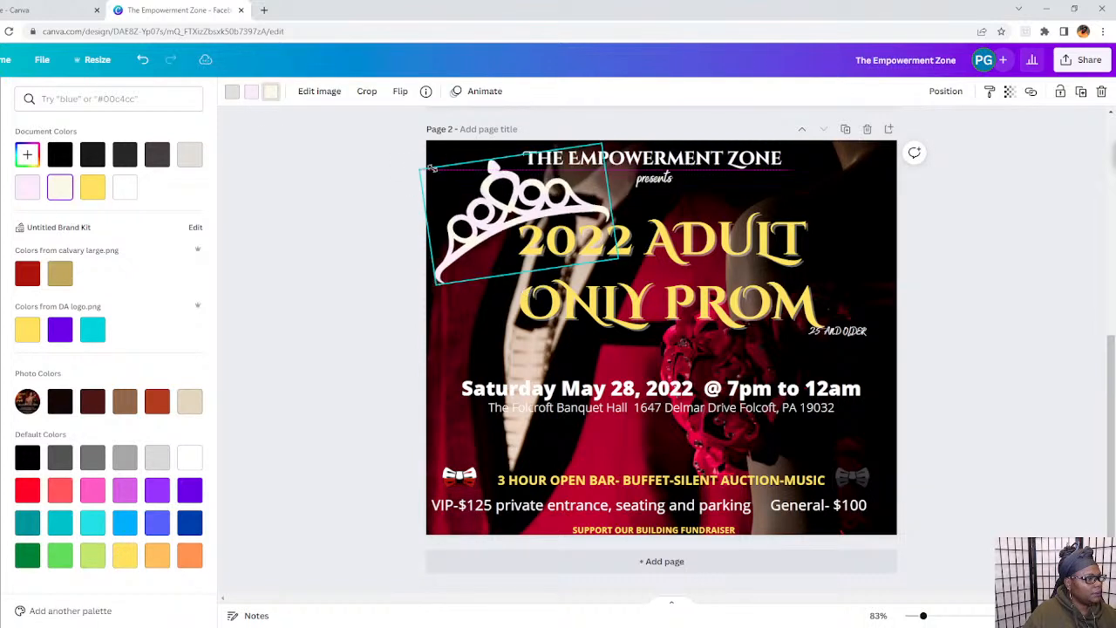
{"action": "left_click_drag", "start_coordinate": [430, 168], "coordinate": [526, 194]}
{"action": "left_click_drag", "start_coordinate": [523, 279], "coordinate": [530, 274]}
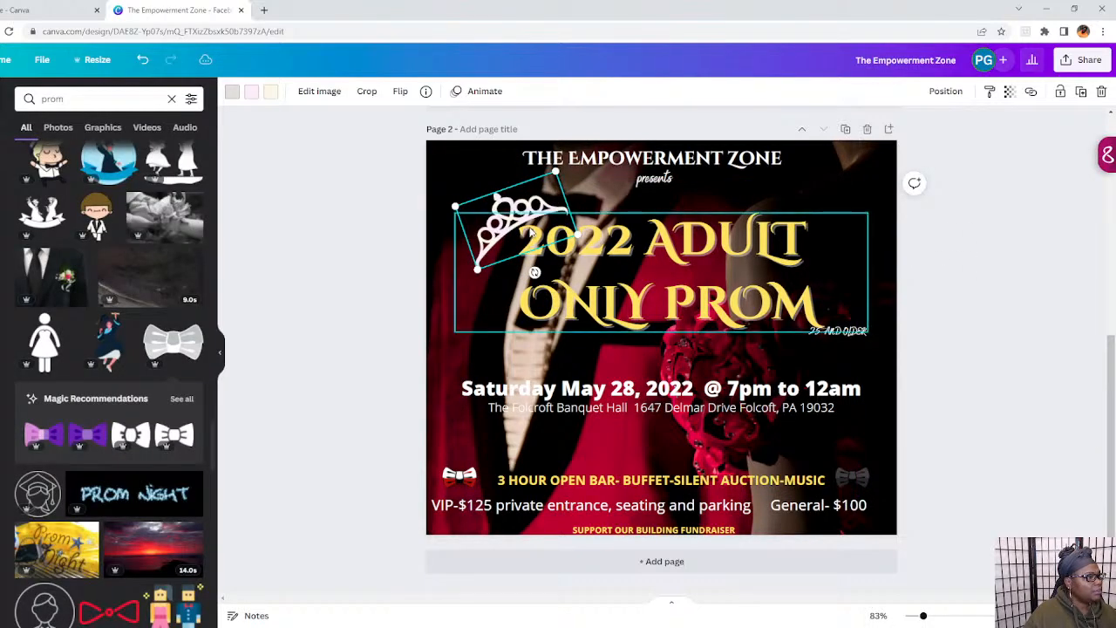
Change the white part of the left bow tie to black.
{"action": "left_click", "coordinate": [462, 477]}
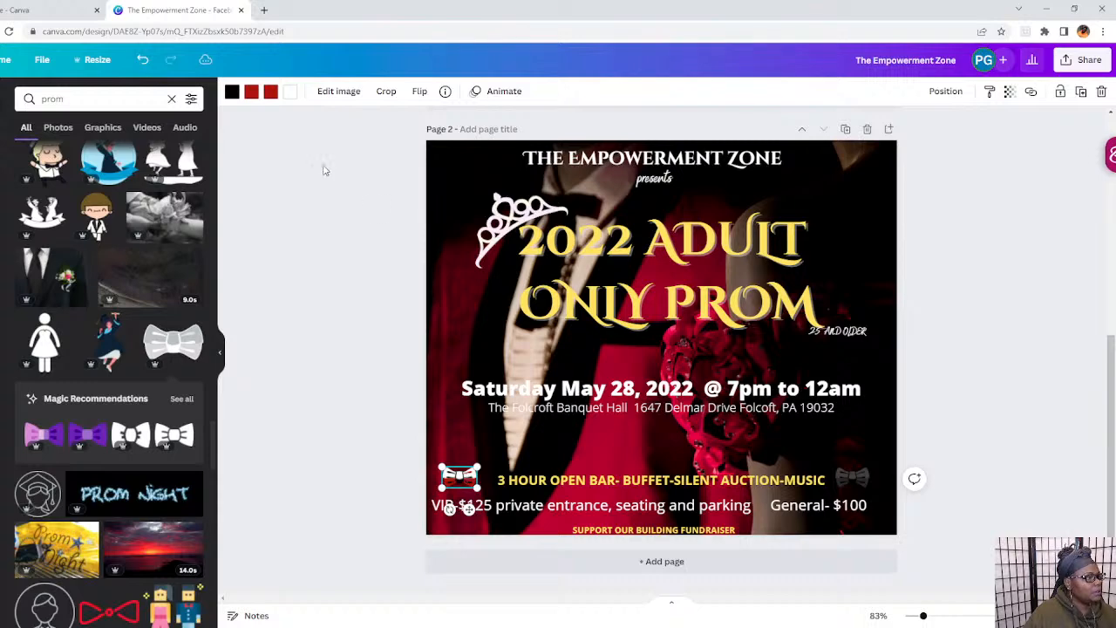
{"action": "left_click", "coordinate": [291, 92]}
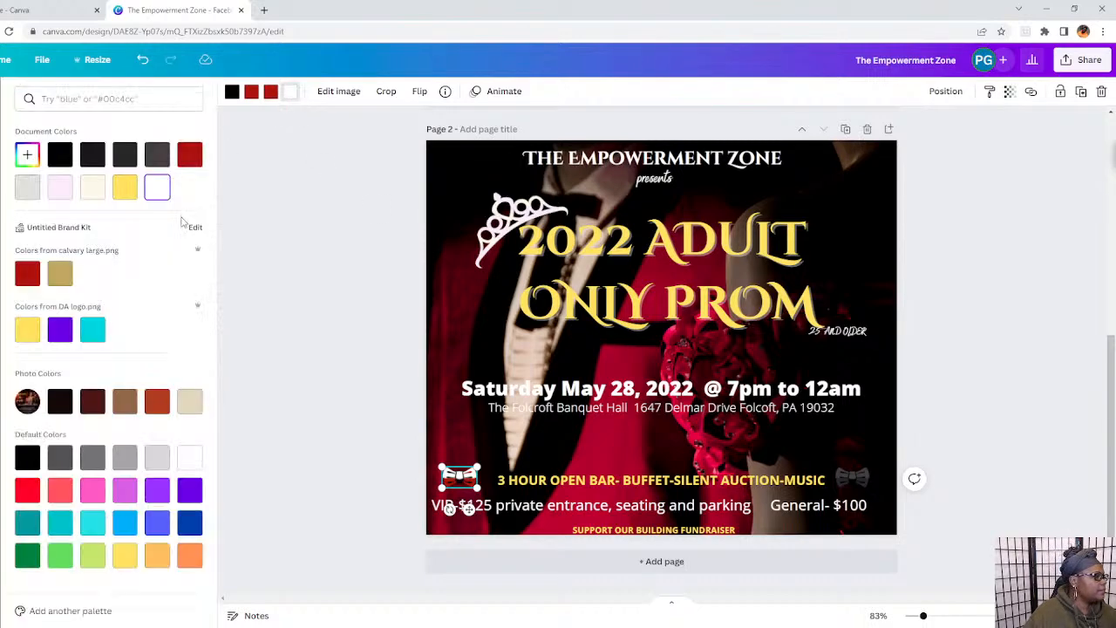
{"action": "left_click", "coordinate": [60, 155]}
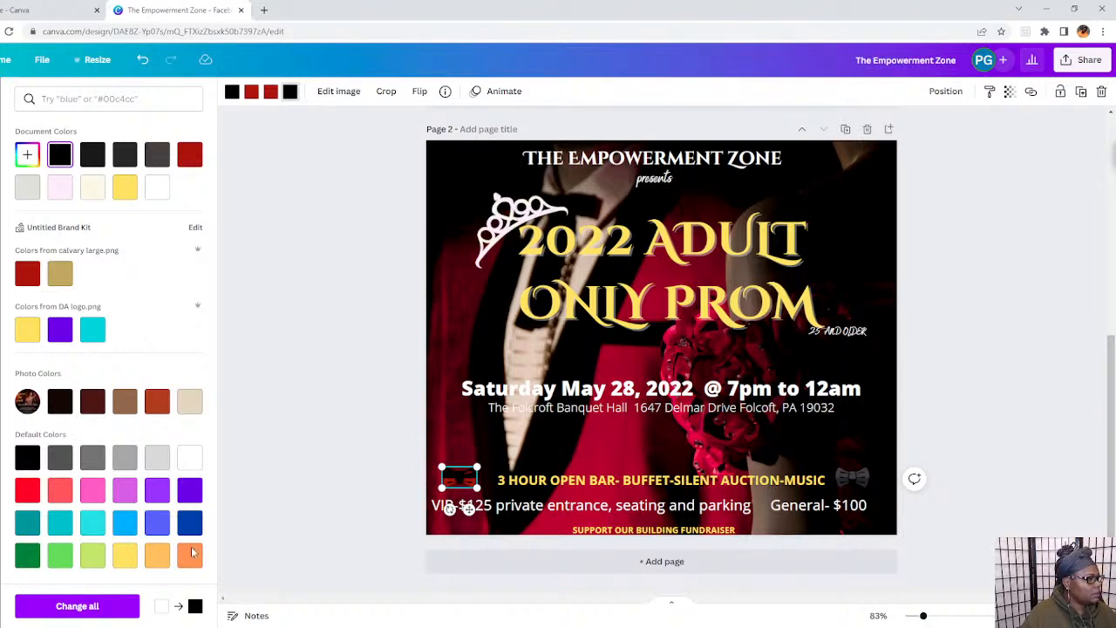
Change the first, second and third colors of the left bow tie to white.
{"action": "left_click", "coordinate": [251, 92]}
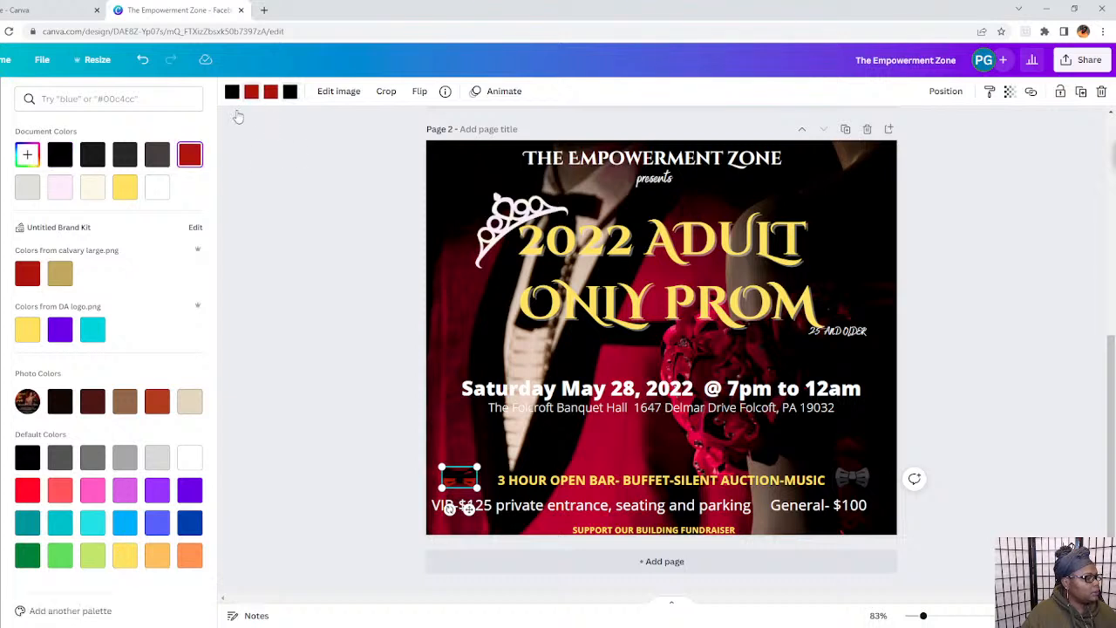
{"action": "left_click", "coordinate": [151, 196]}
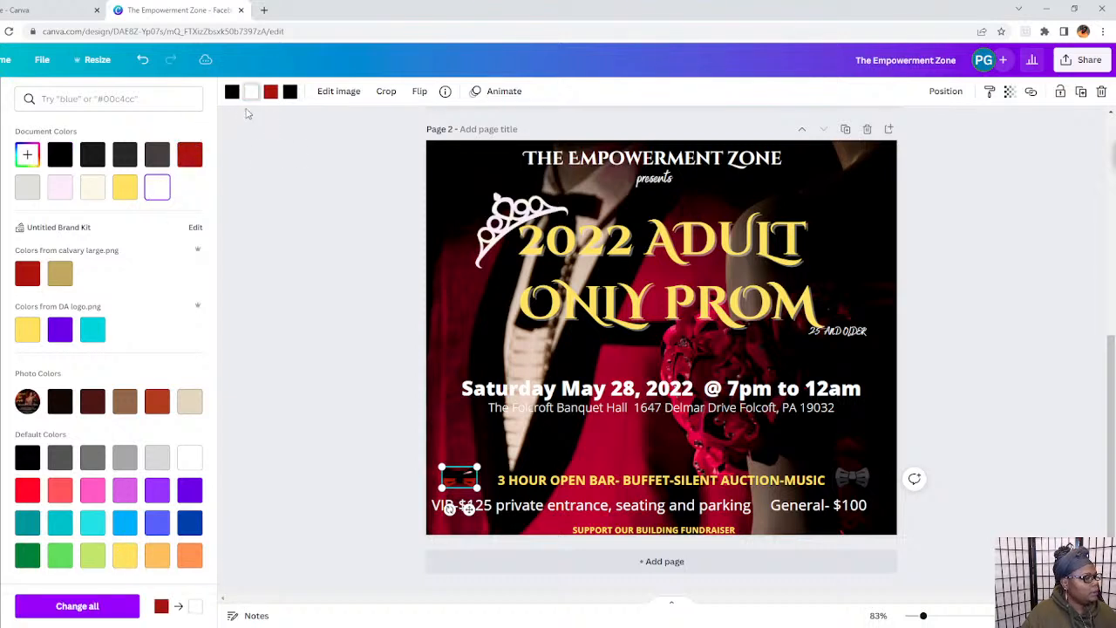
{"action": "left_click", "coordinate": [270, 93]}
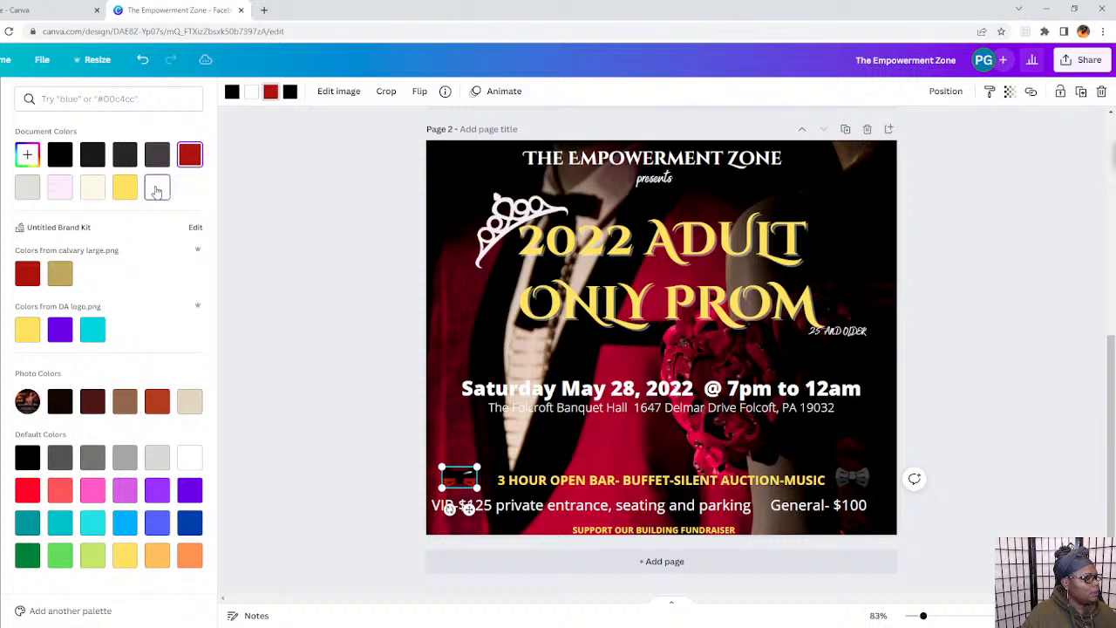
{"action": "left_click", "coordinate": [157, 189]}
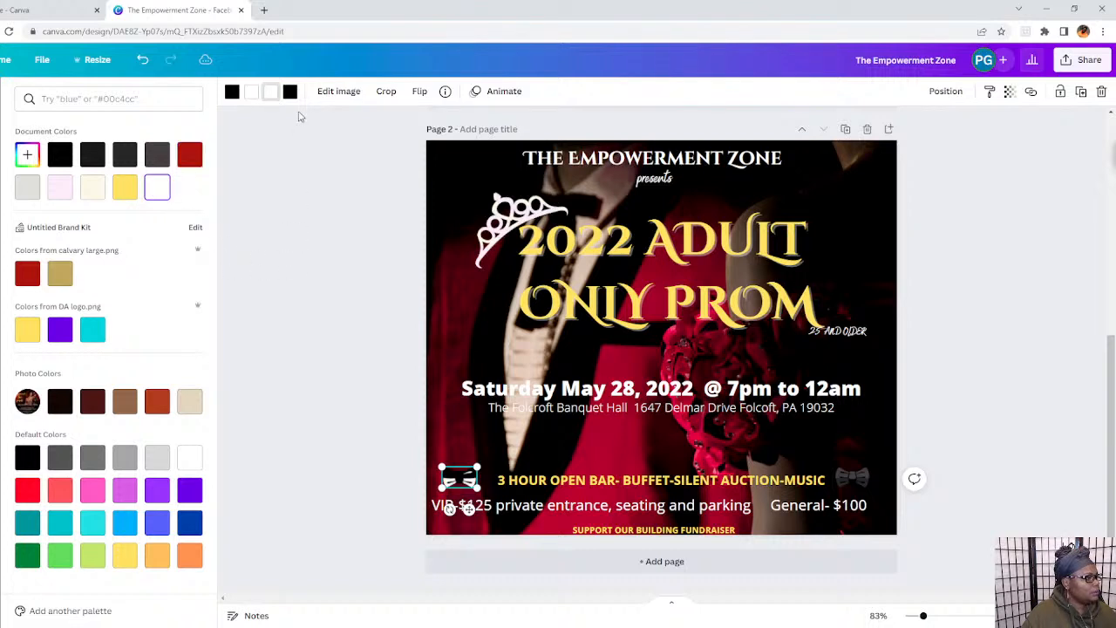
{"action": "left_click", "coordinate": [232, 92]}
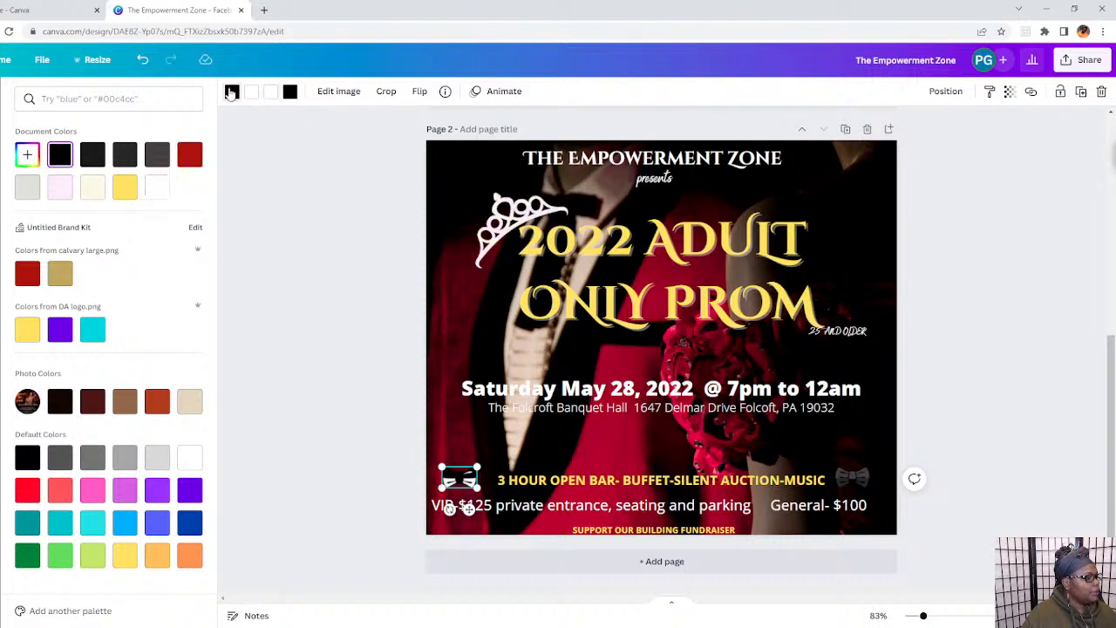
{"action": "left_click", "coordinate": [157, 191]}
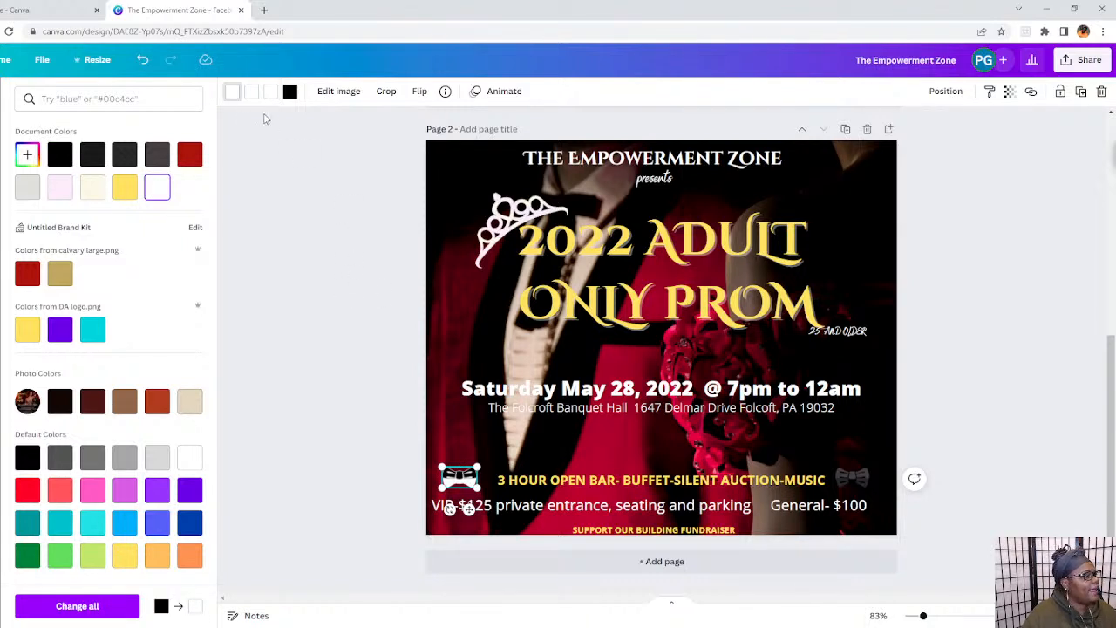
Recolor all four parts of the left bow tie with the document yellow and move it closer to the 3 HOUR OPEN BAR line.
{"action": "left_click", "coordinate": [233, 93]}
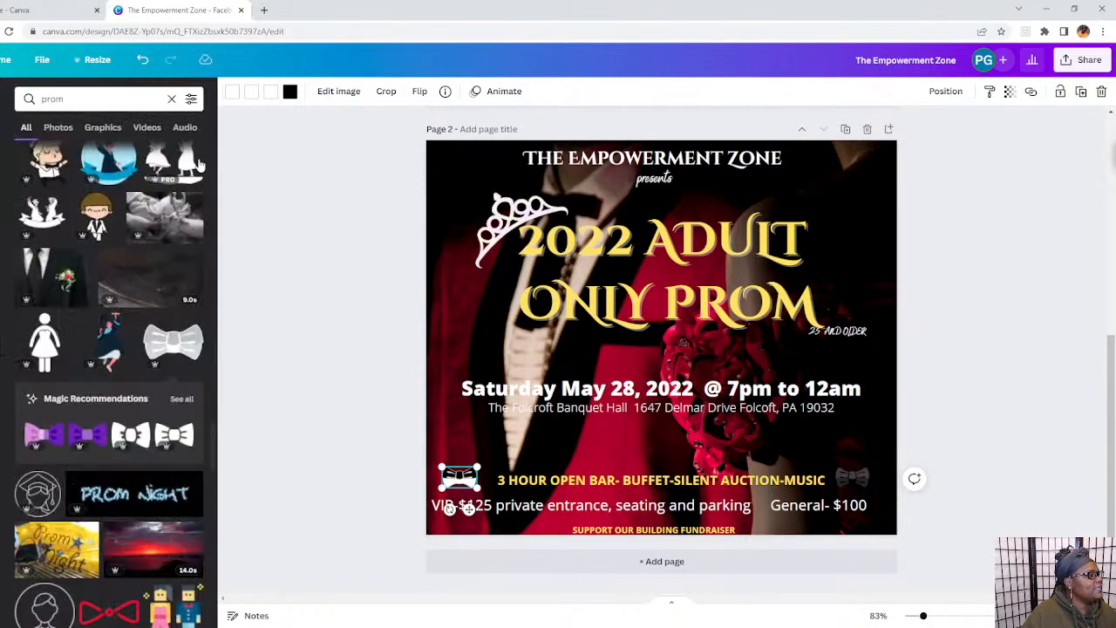
{"action": "left_click", "coordinate": [233, 93]}
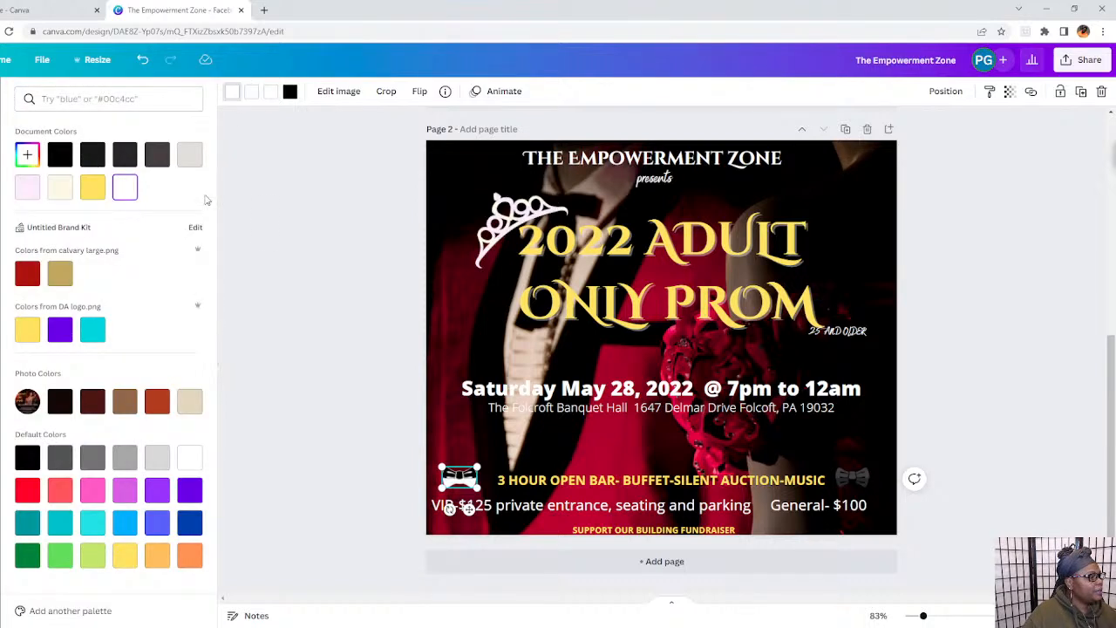
{"action": "left_click", "coordinate": [92, 188]}
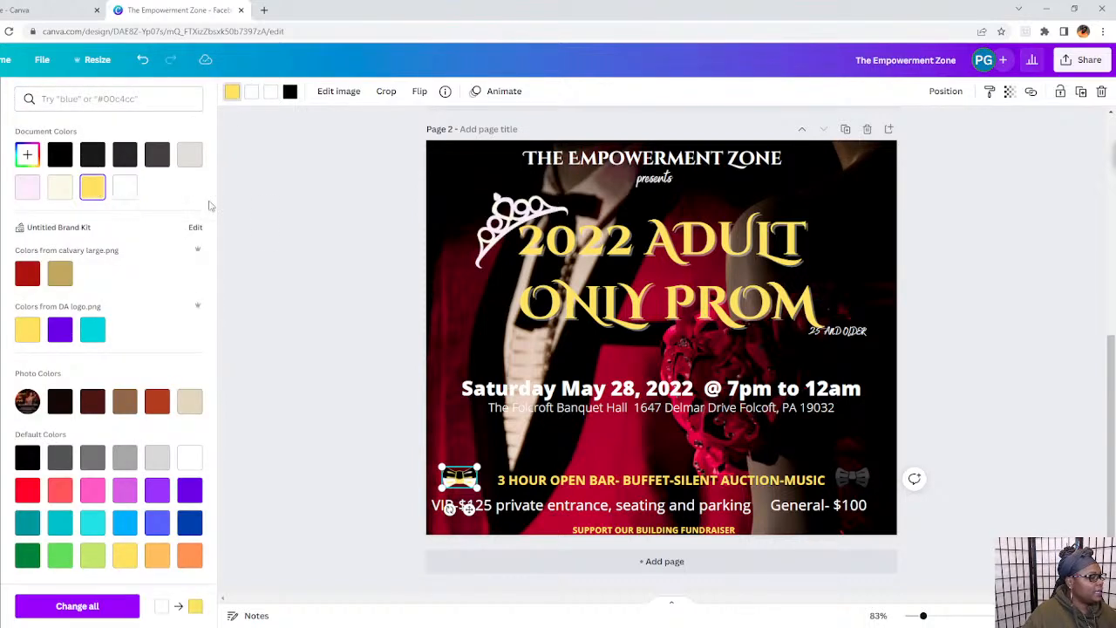
{"action": "left_click", "coordinate": [252, 92]}
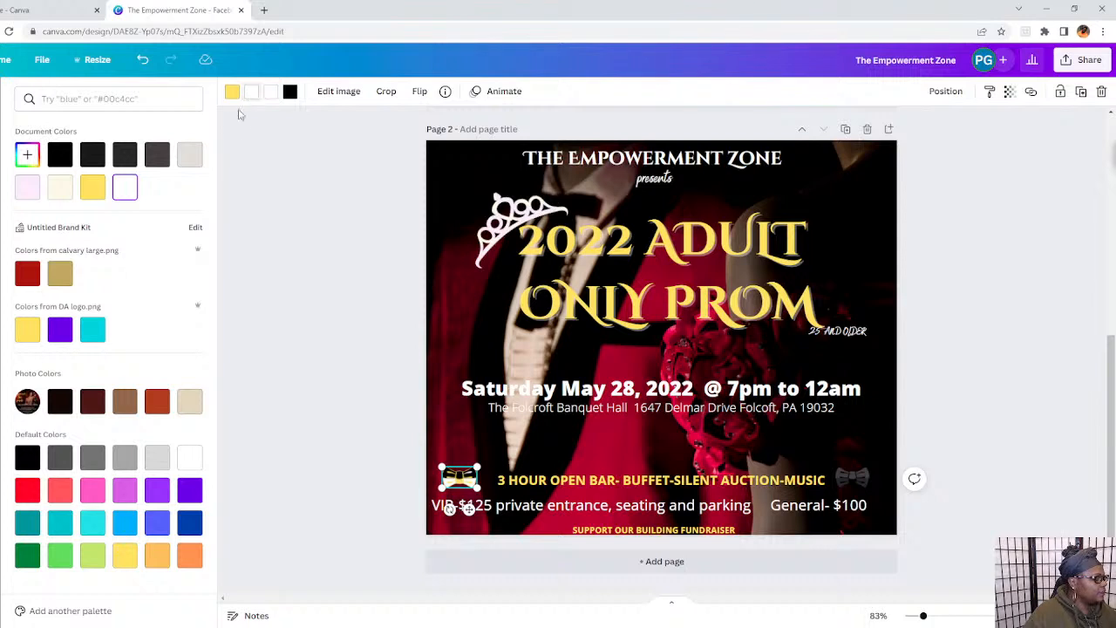
{"action": "left_click", "coordinate": [92, 189]}
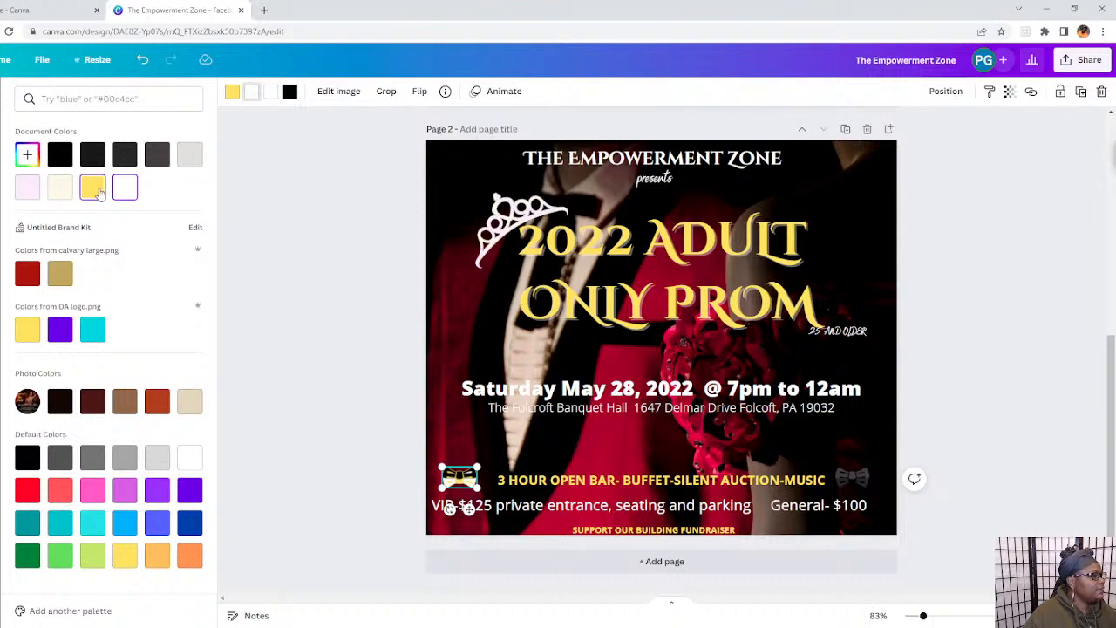
{"action": "left_click", "coordinate": [270, 92]}
{"action": "left_click", "coordinate": [101, 197]}
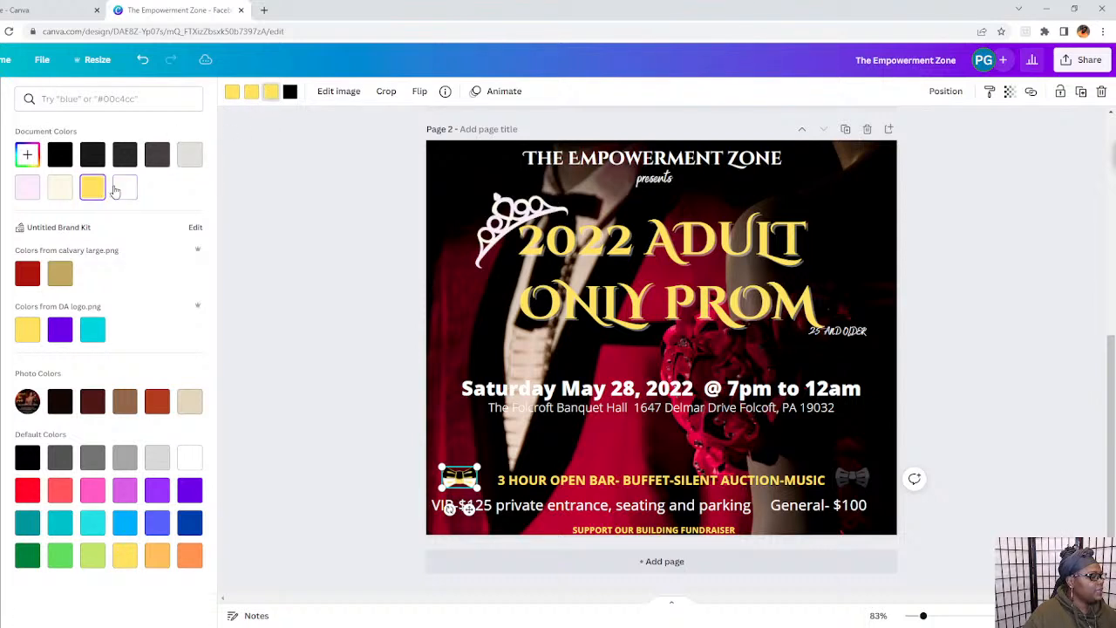
{"action": "left_click", "coordinate": [290, 91]}
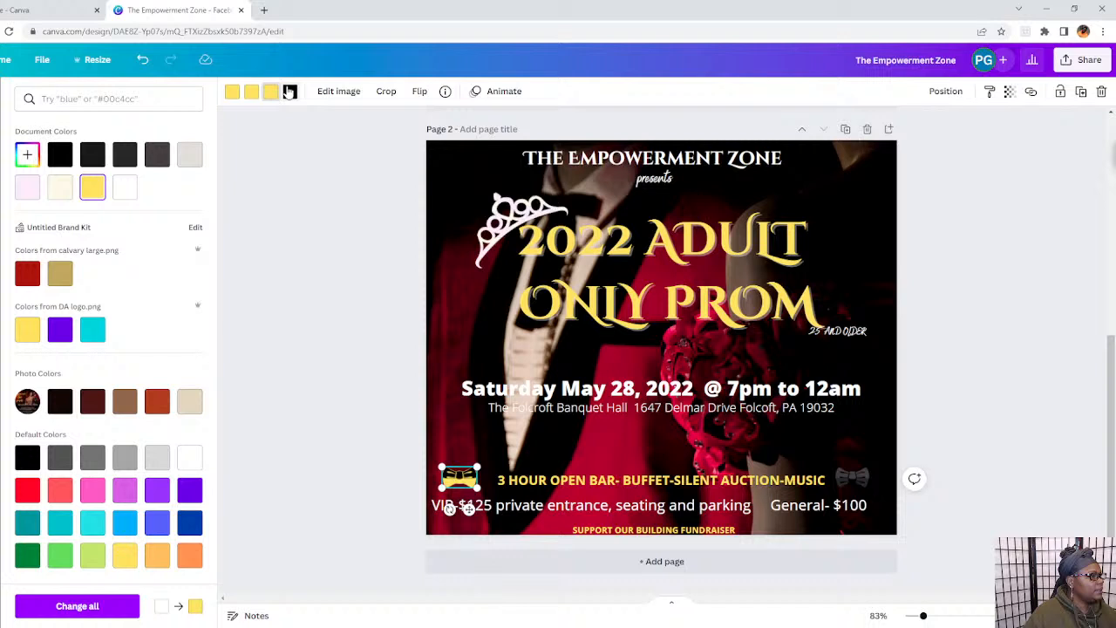
{"action": "left_click", "coordinate": [93, 188]}
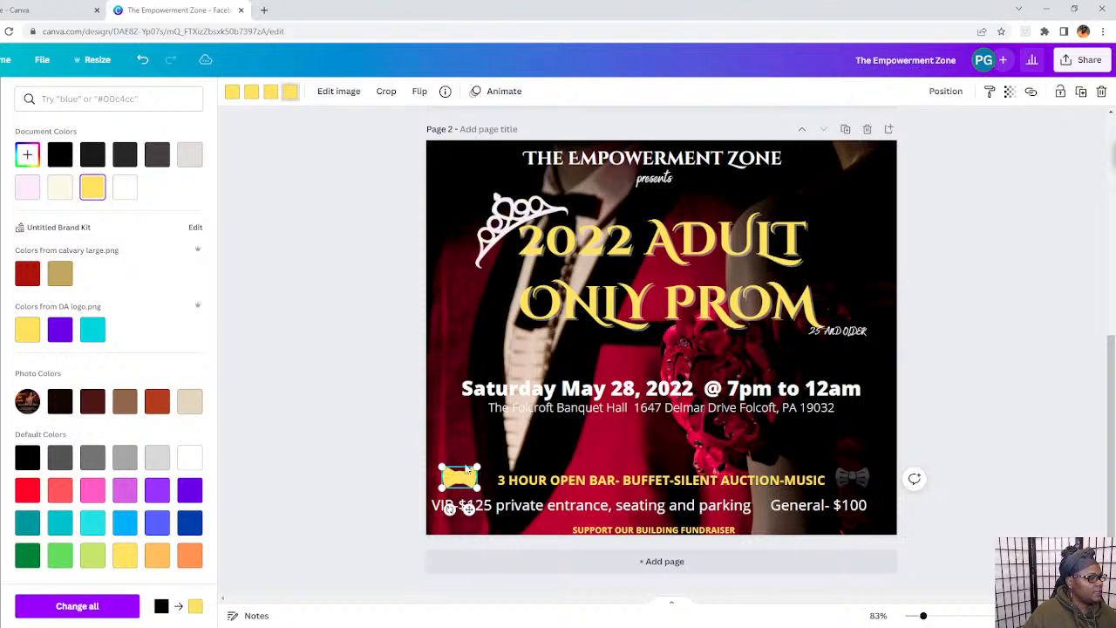
{"action": "mouse_move", "coordinate": [479, 469]}
{"action": "left_mouse_down"}
{"action": "mouse_move", "coordinate": [464, 494]}
{"action": "mouse_move", "coordinate": [471, 481]}
{"action": "left_mouse_up"}
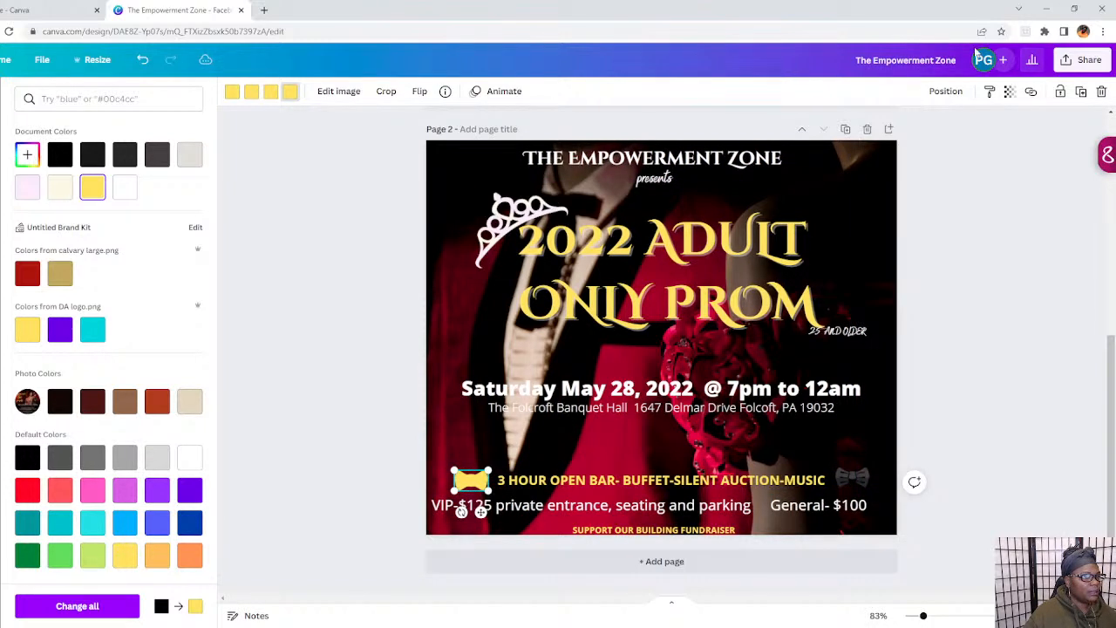
Delete both bow ties beside the 3 HOUR OPEN BAR line.
{"action": "left_click", "coordinate": [1102, 91]}
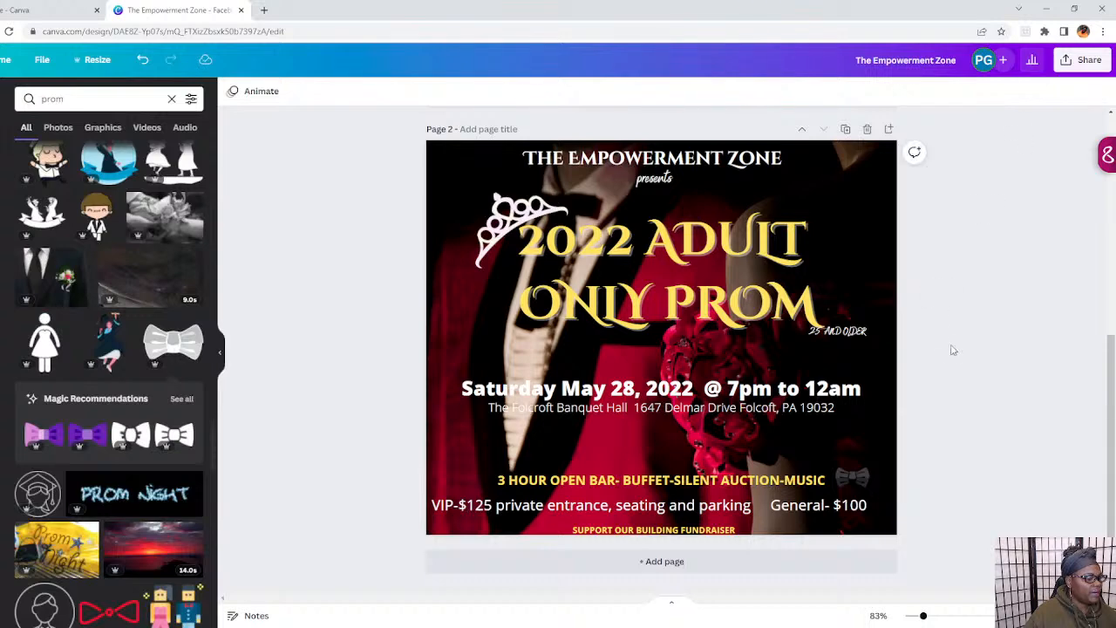
{"action": "left_click", "coordinate": [853, 476]}
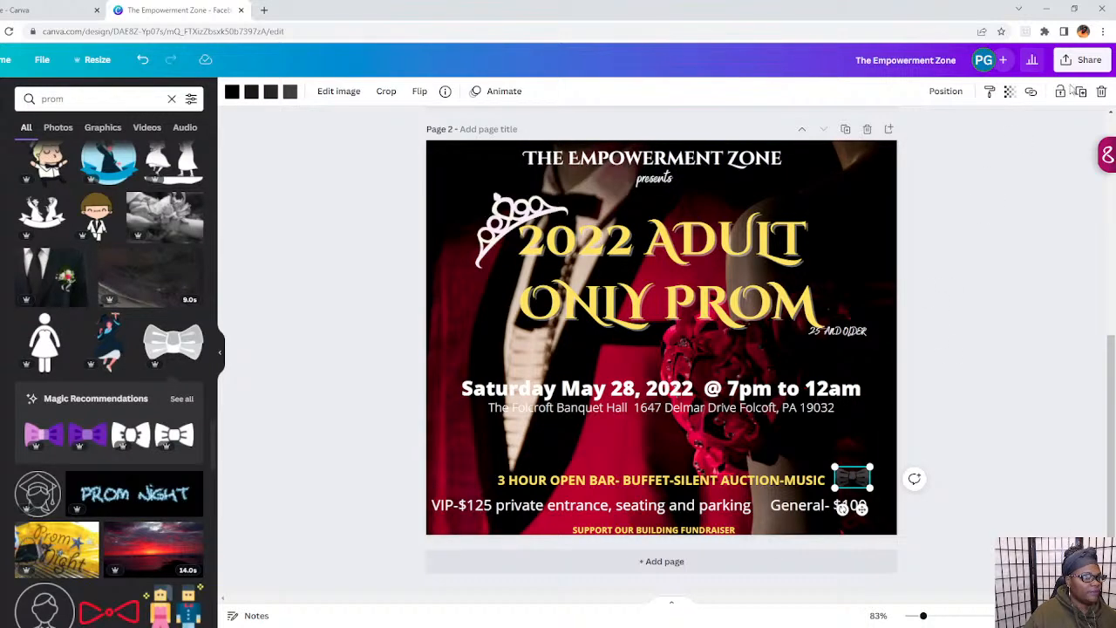
{"action": "left_click", "coordinate": [1101, 91]}
Look through the full set of Magic Recommendations for an alternative bow tie graphic.
{"action": "scroll", "coordinate": [109, 319], "scroll_direction": "down", "scroll_amount": 3}
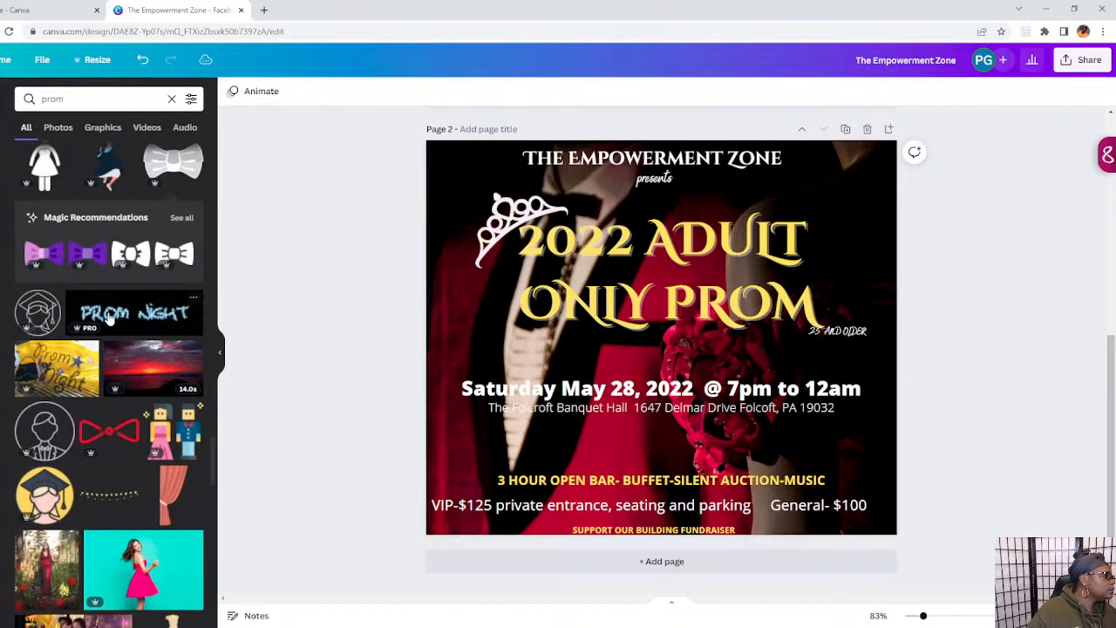
{"action": "left_click", "coordinate": [180, 219]}
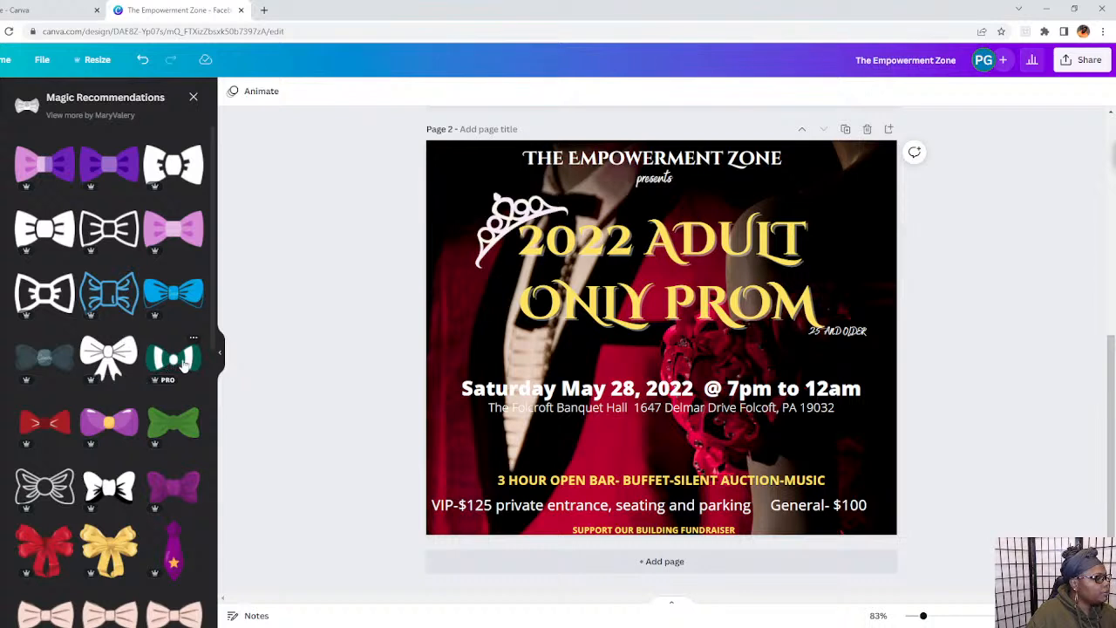
{"action": "scroll", "coordinate": [164, 502], "scroll_direction": "down", "scroll_amount": 1}
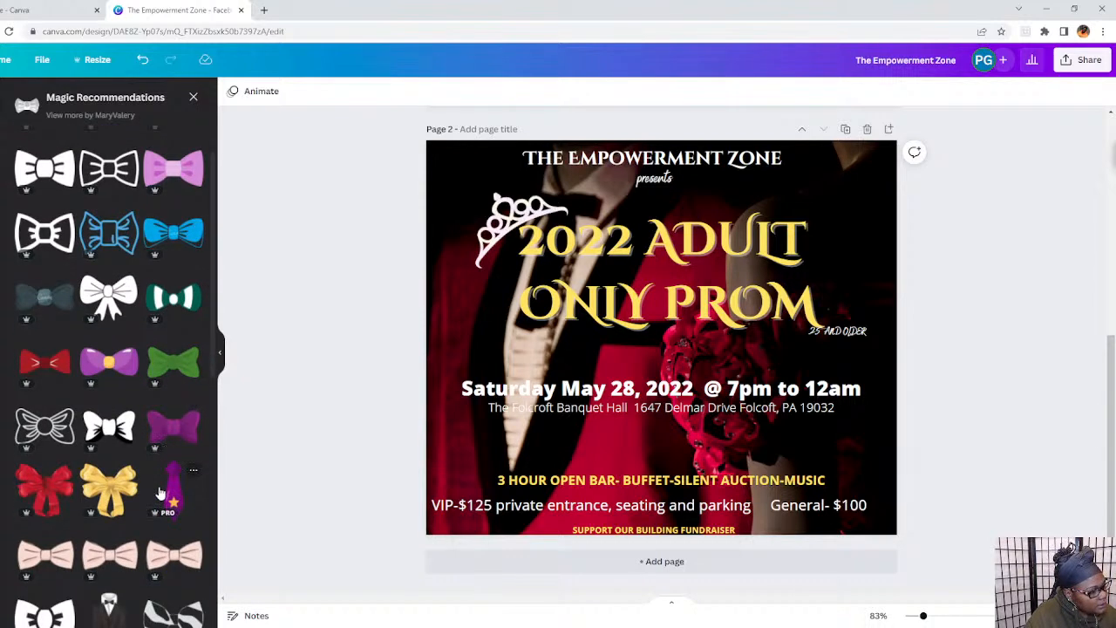
{"action": "scroll", "coordinate": [161, 493], "scroll_direction": "down", "scroll_amount": 2}
{"action": "scroll", "coordinate": [166, 493], "scroll_direction": "down", "scroll_amount": 1}
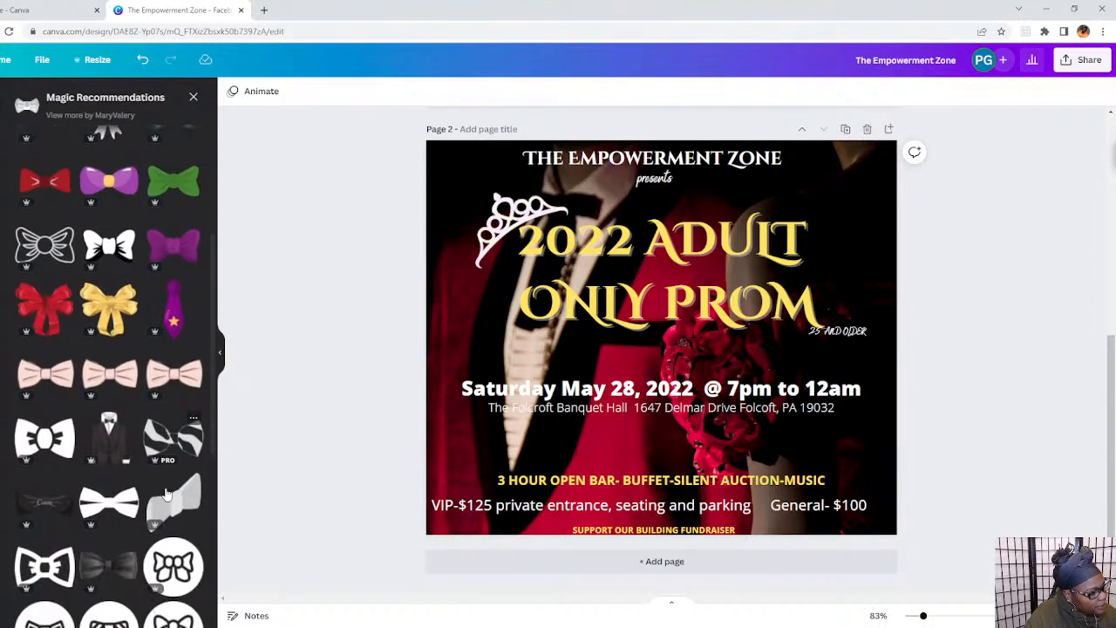
{"action": "scroll", "coordinate": [167, 493], "scroll_direction": "down", "scroll_amount": 2}
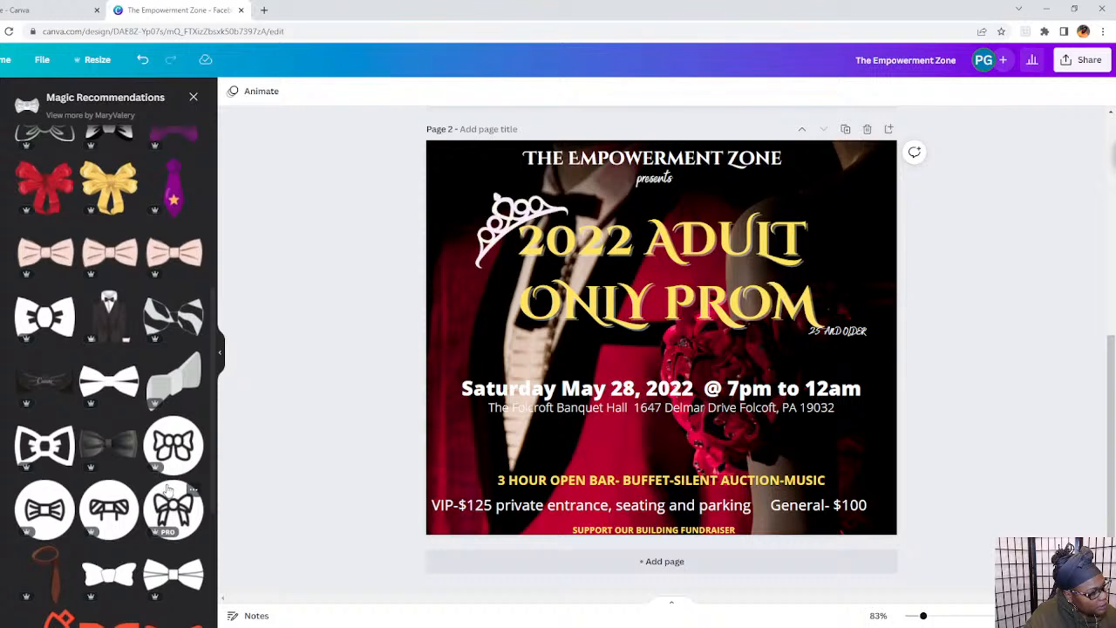
{"action": "scroll", "coordinate": [168, 492], "scroll_direction": "down", "scroll_amount": 4}
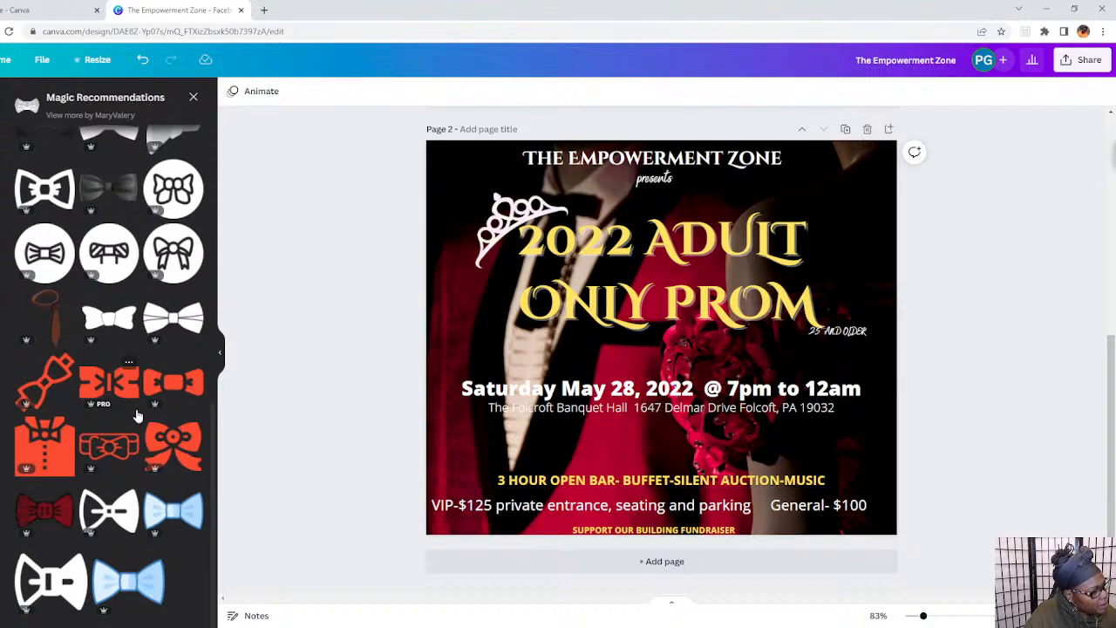
{"action": "scroll", "coordinate": [130, 410], "scroll_direction": "up", "scroll_amount": 10}
{"action": "scroll", "coordinate": [137, 413], "scroll_direction": "up", "scroll_amount": 1}
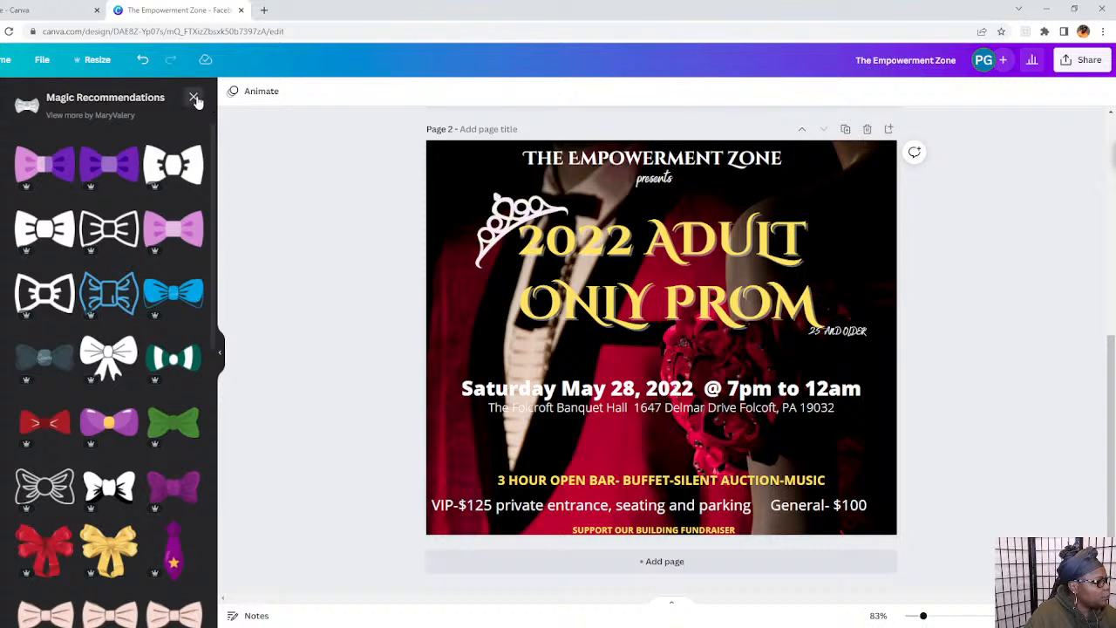
{"action": "left_click", "coordinate": [194, 97]}
Search the elements for BOW TIE and place the blue satin bow tie at small size before the start of the 3 HOUR OPEN BAR line.
{"action": "left_click", "coordinate": [30, 103]}
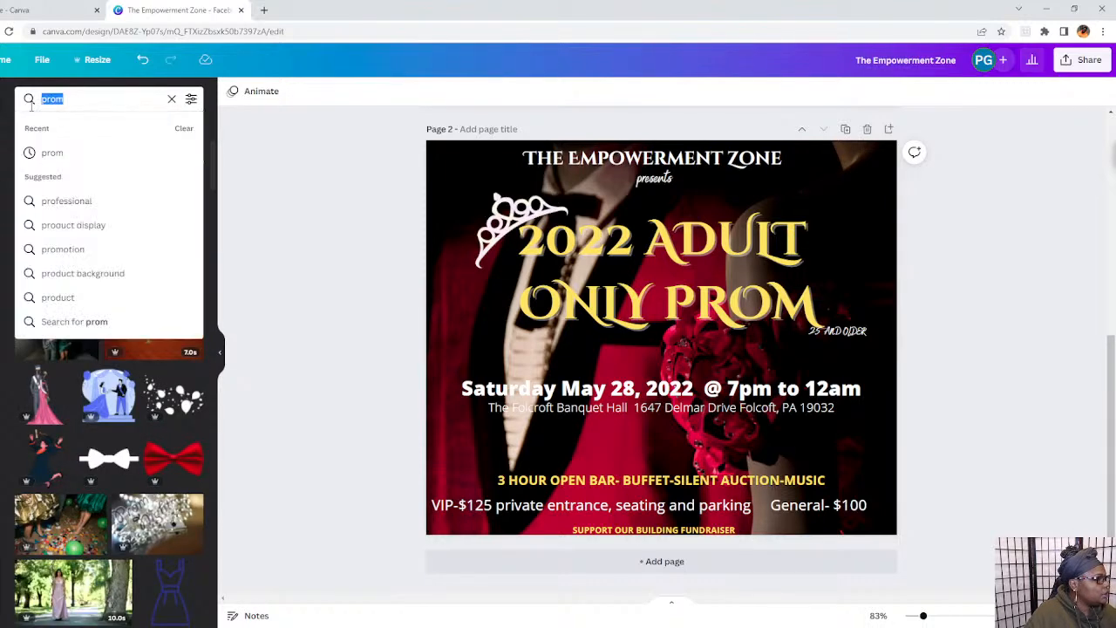
{"action": "key", "text": "BackSpace"}
{"action": "type", "text": "B"}
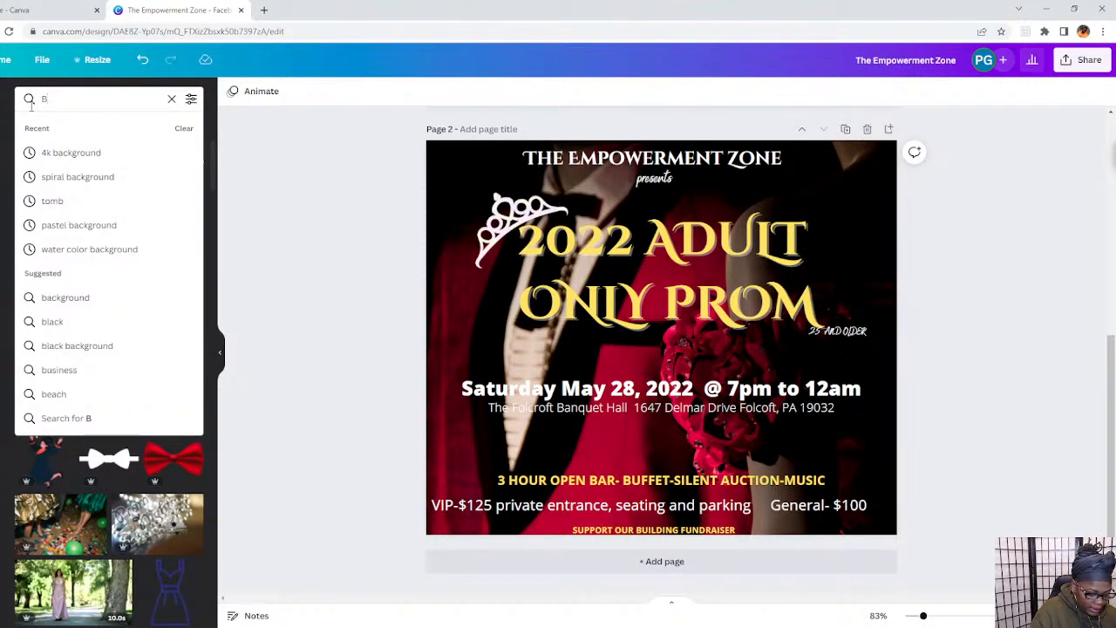
{"action": "type", "text": "OW TIE"}
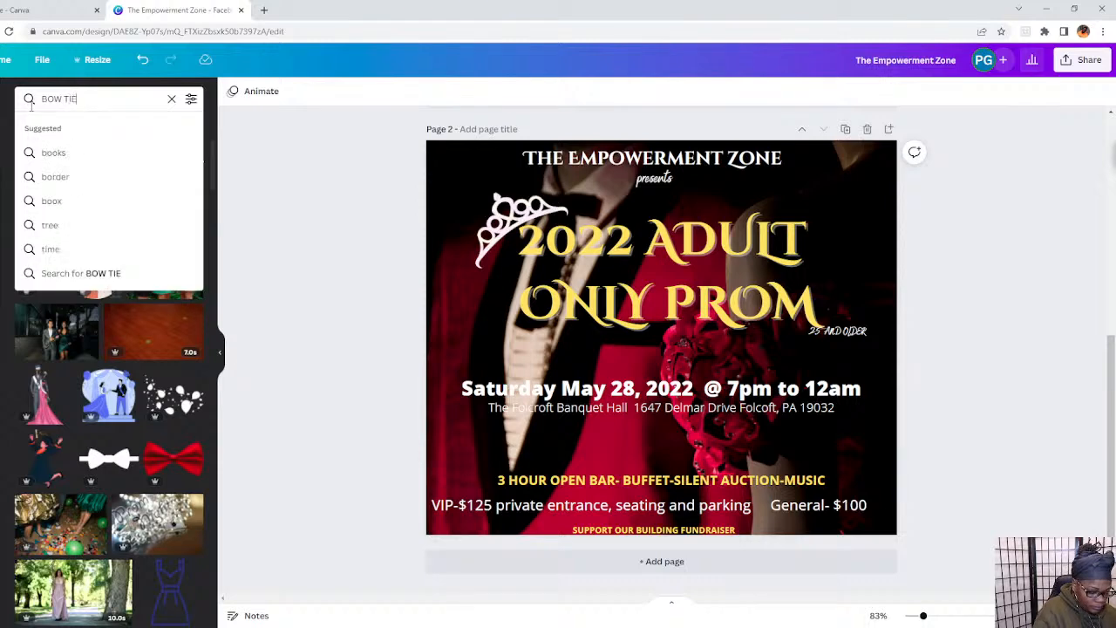
{"action": "key", "text": "Return"}
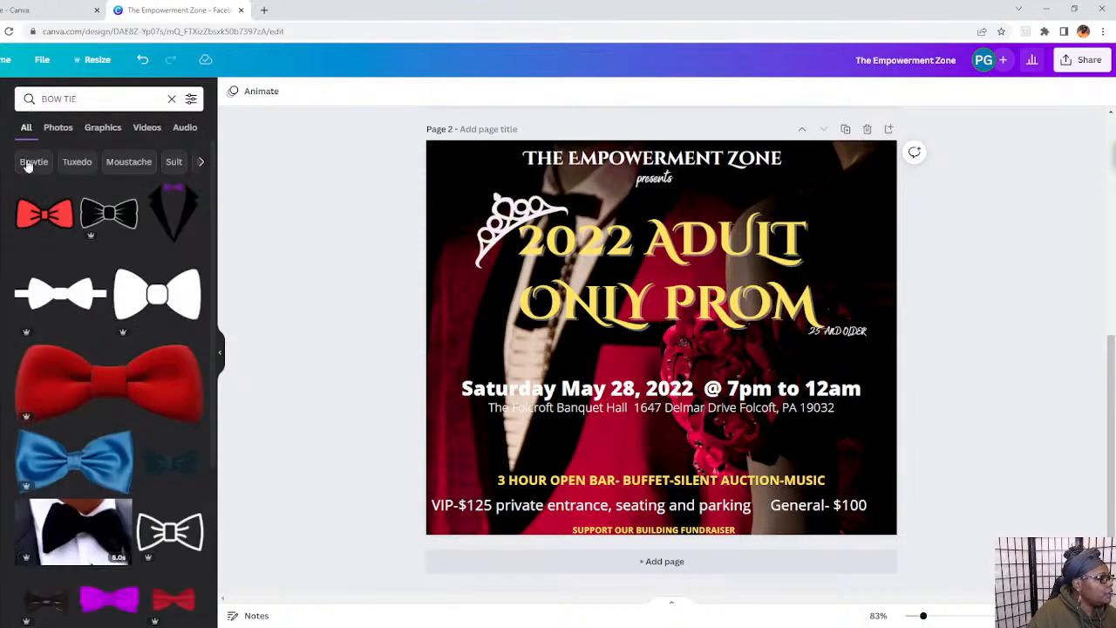
{"action": "left_click", "coordinate": [117, 460]}
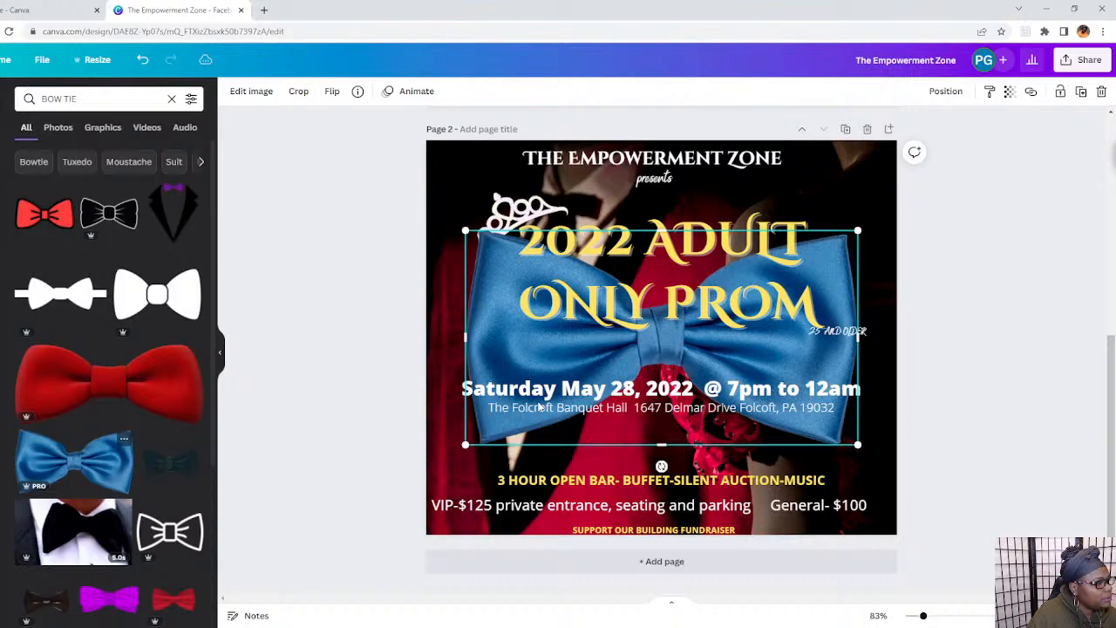
{"action": "left_click_drag", "start_coordinate": [858, 230], "coordinate": [465, 483]}
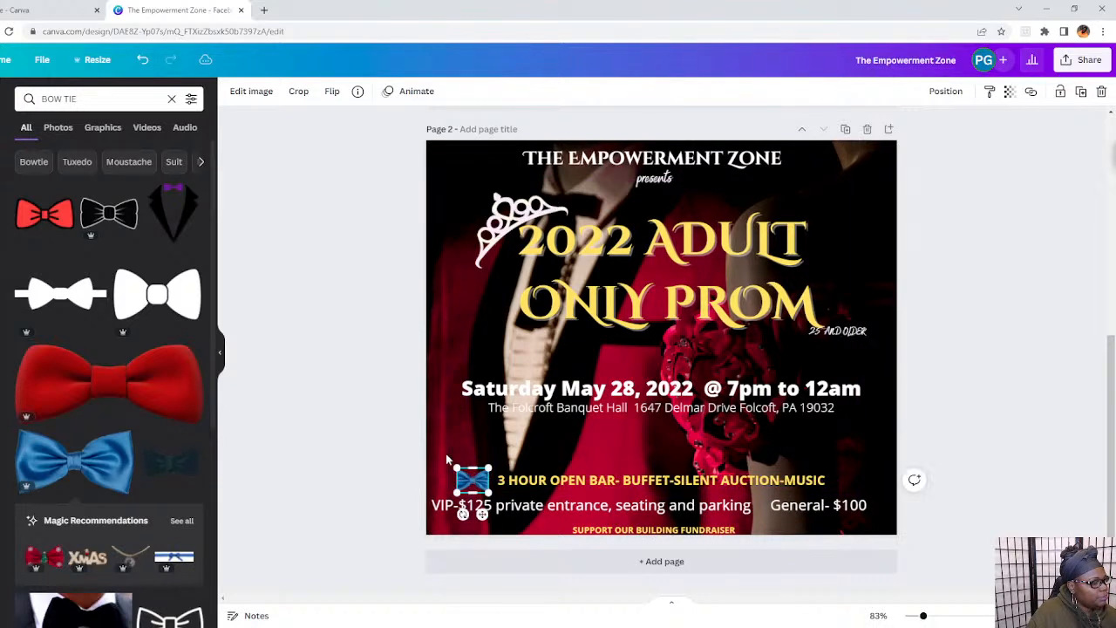
{"action": "left_click", "coordinate": [455, 442]}
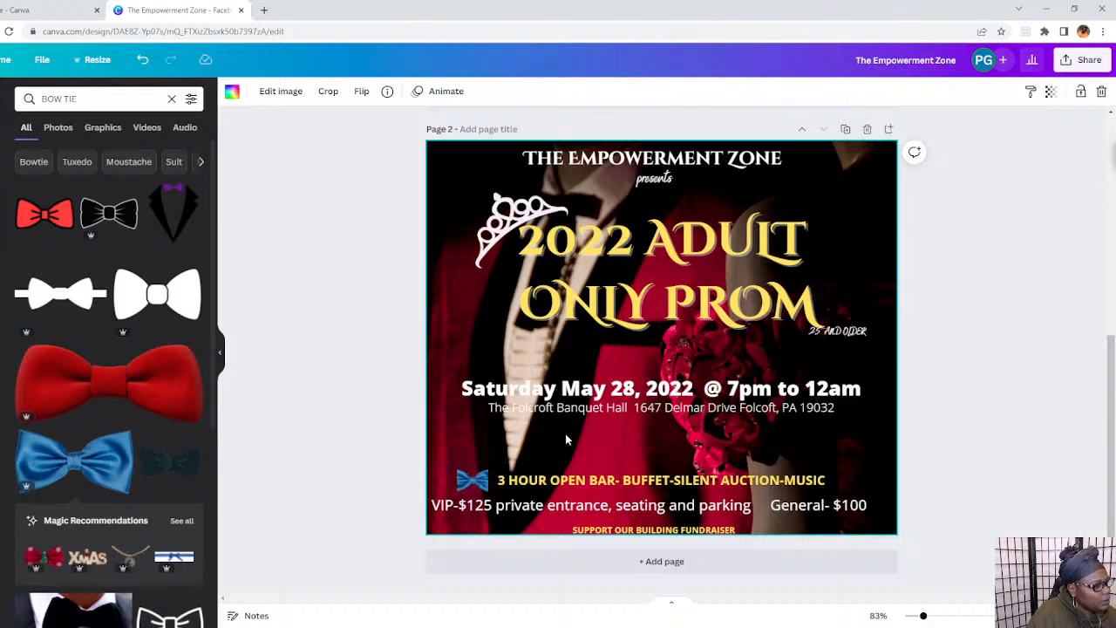
Add the solid white bow tie from the BOW TIE results, shrink it and place it just above the 3 HOUR OPEN BAR line.
{"action": "scroll", "coordinate": [140, 478], "scroll_direction": "down", "scroll_amount": 1}
{"action": "scroll", "coordinate": [140, 473], "scroll_direction": "down", "scroll_amount": 3}
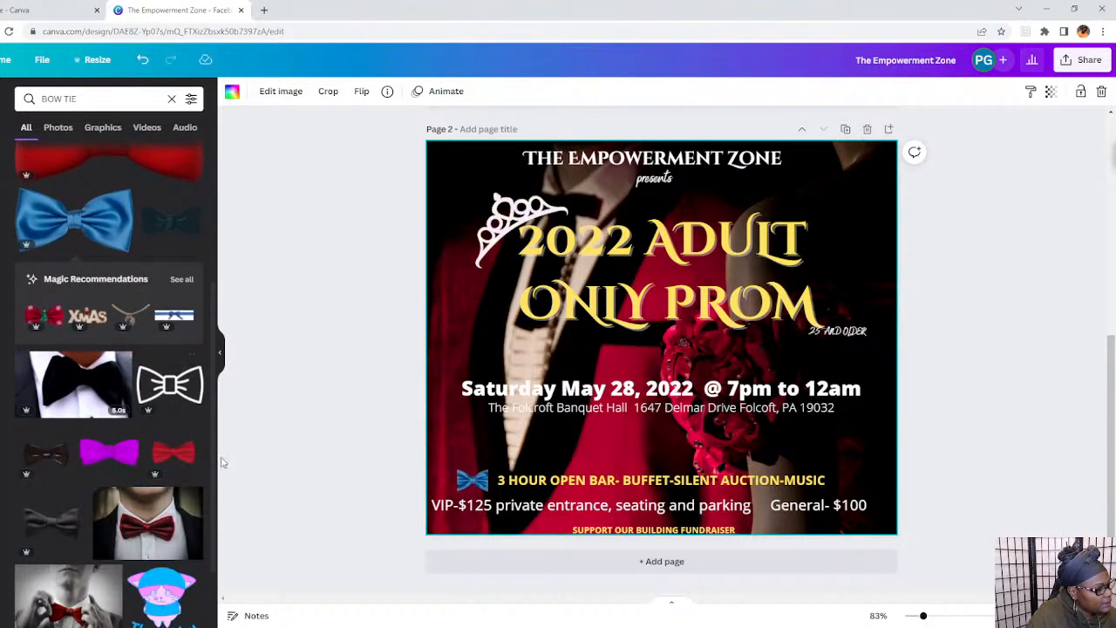
{"action": "scroll", "coordinate": [175, 471], "scroll_direction": "down", "scroll_amount": 3}
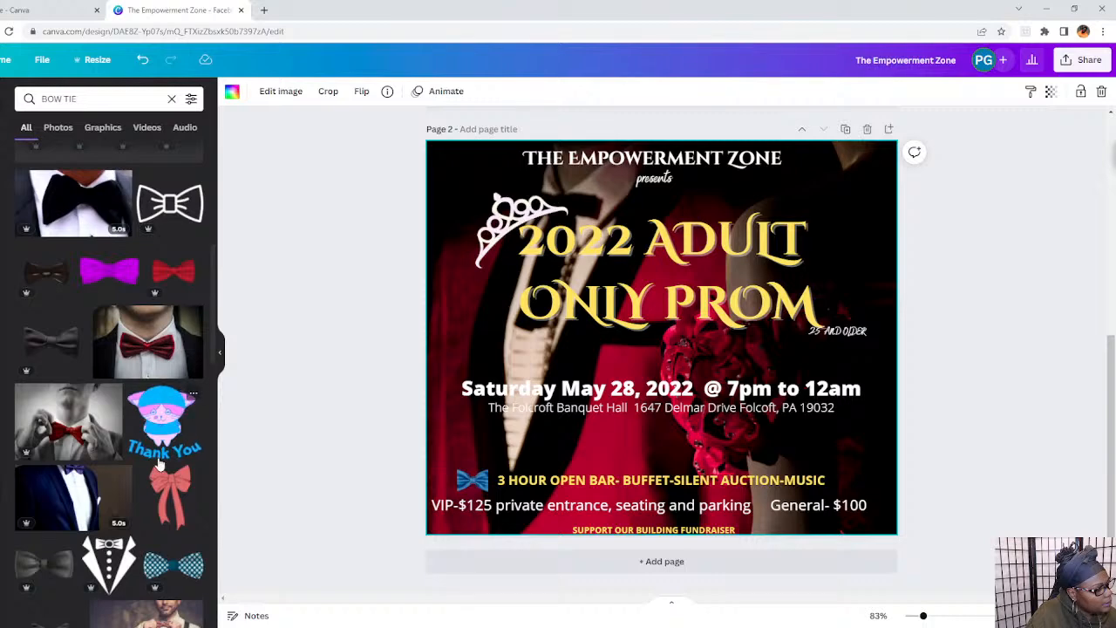
{"action": "scroll", "coordinate": [160, 460], "scroll_direction": "up", "scroll_amount": 4}
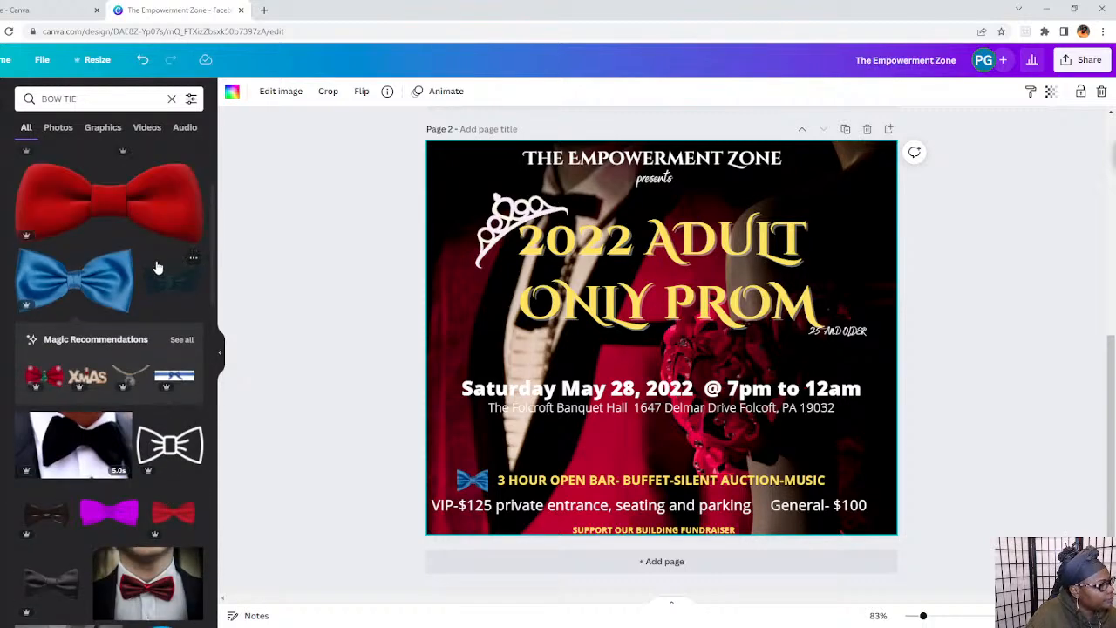
{"action": "scroll", "coordinate": [187, 314], "scroll_direction": "up", "scroll_amount": 3}
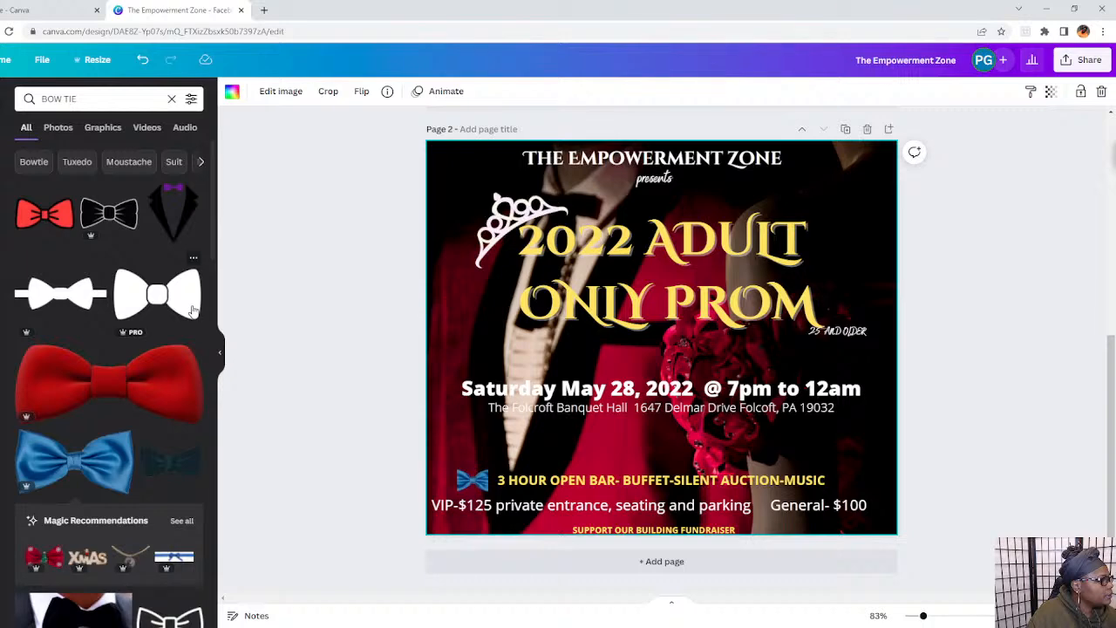
{"action": "left_click", "coordinate": [193, 309]}
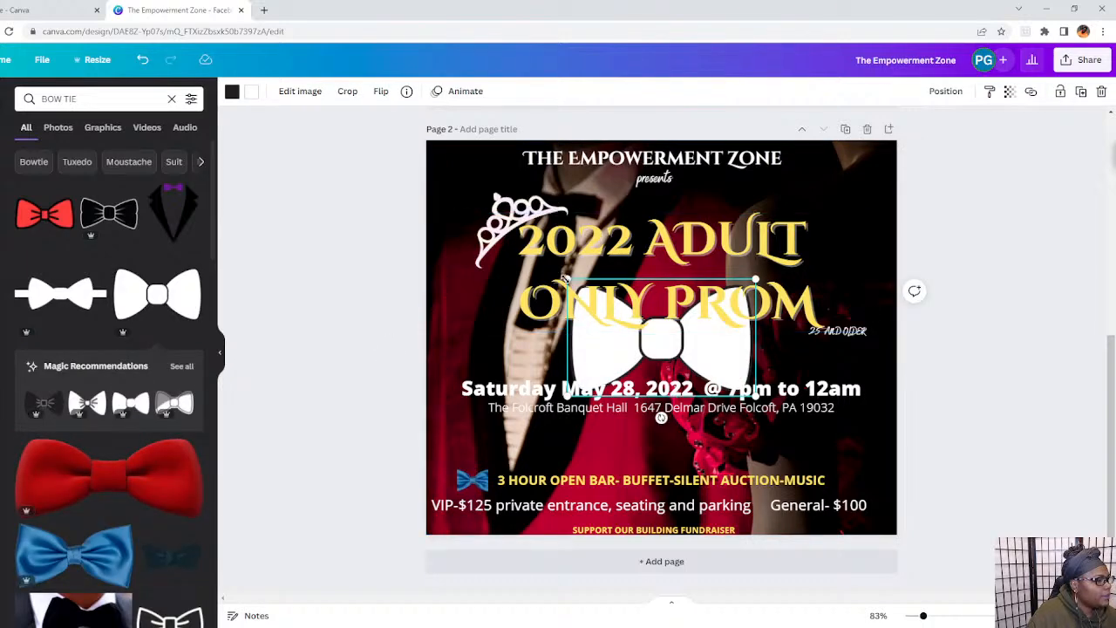
{"action": "left_click_drag", "start_coordinate": [565, 279], "coordinate": [686, 433]}
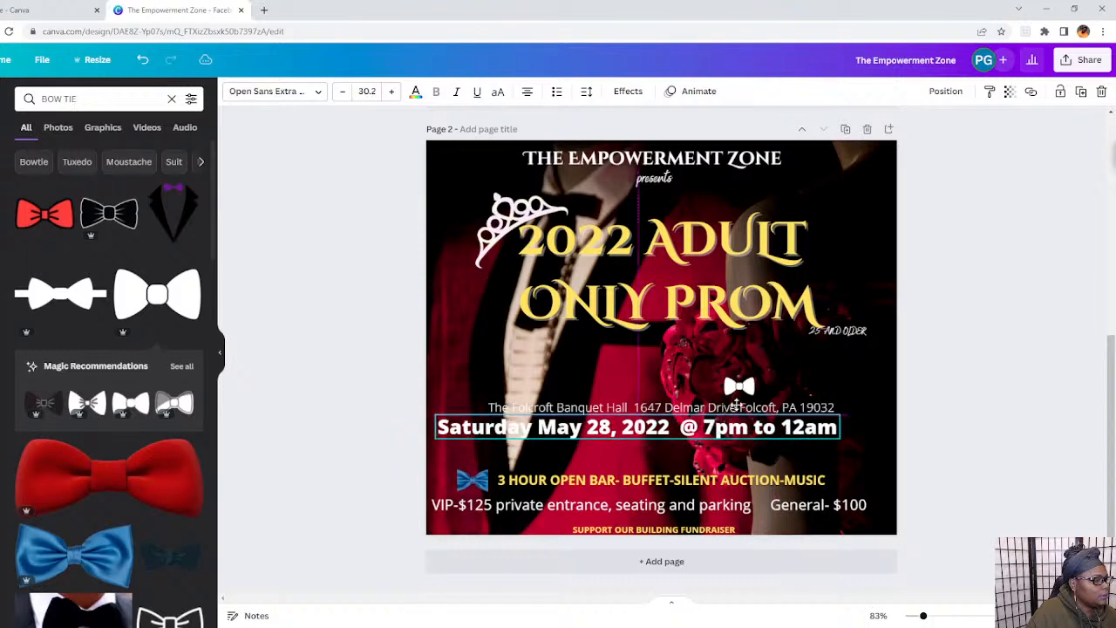
{"action": "left_click_drag", "start_coordinate": [748, 394], "coordinate": [579, 465]}
{"action": "left_click_drag", "start_coordinate": [665, 427], "coordinate": [688, 382]}
Delete the blue satin bow tie and move the small white bow tie into its place before the 3 HOUR OPEN BAR line.
{"action": "left_click", "coordinate": [472, 478]}
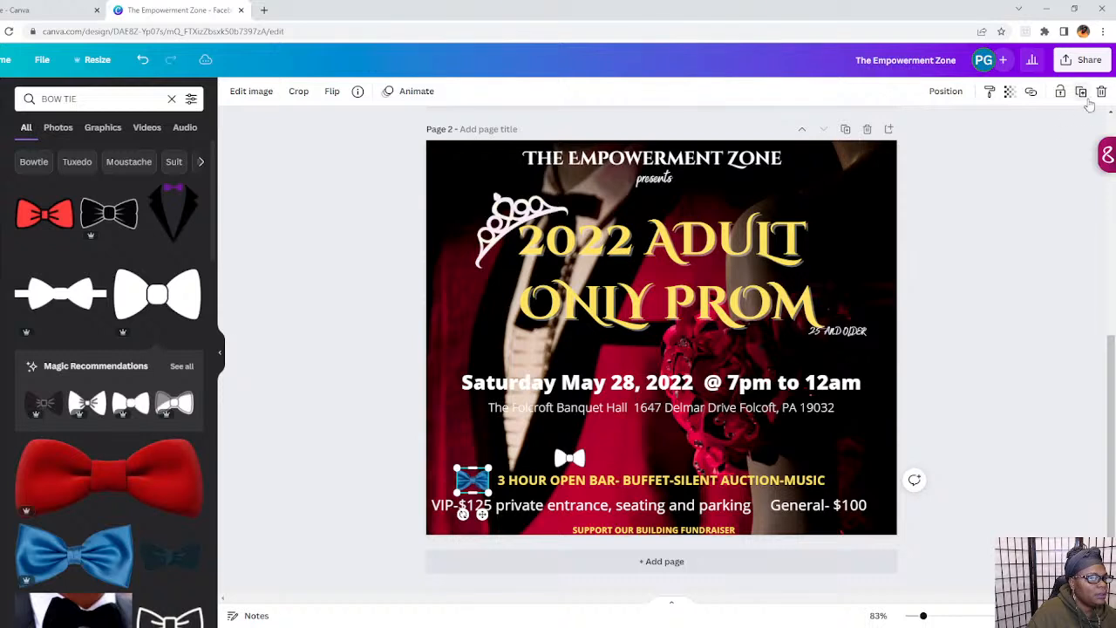
{"action": "key", "text": "Delete"}
{"action": "left_click", "coordinate": [574, 457]}
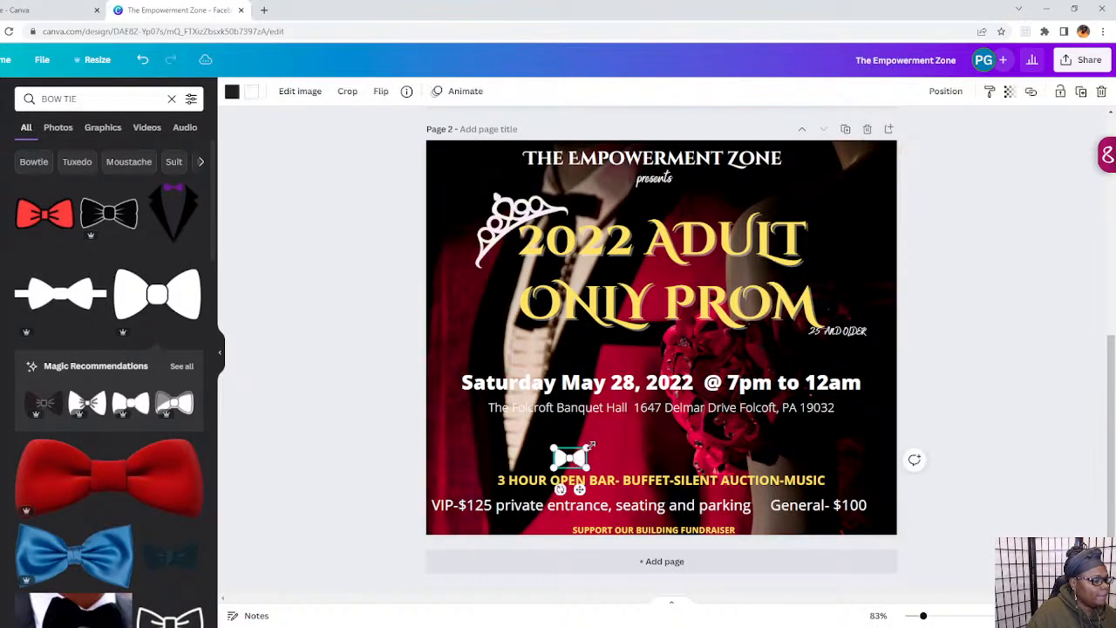
{"action": "left_click_drag", "start_coordinate": [589, 469], "coordinate": [477, 479]}
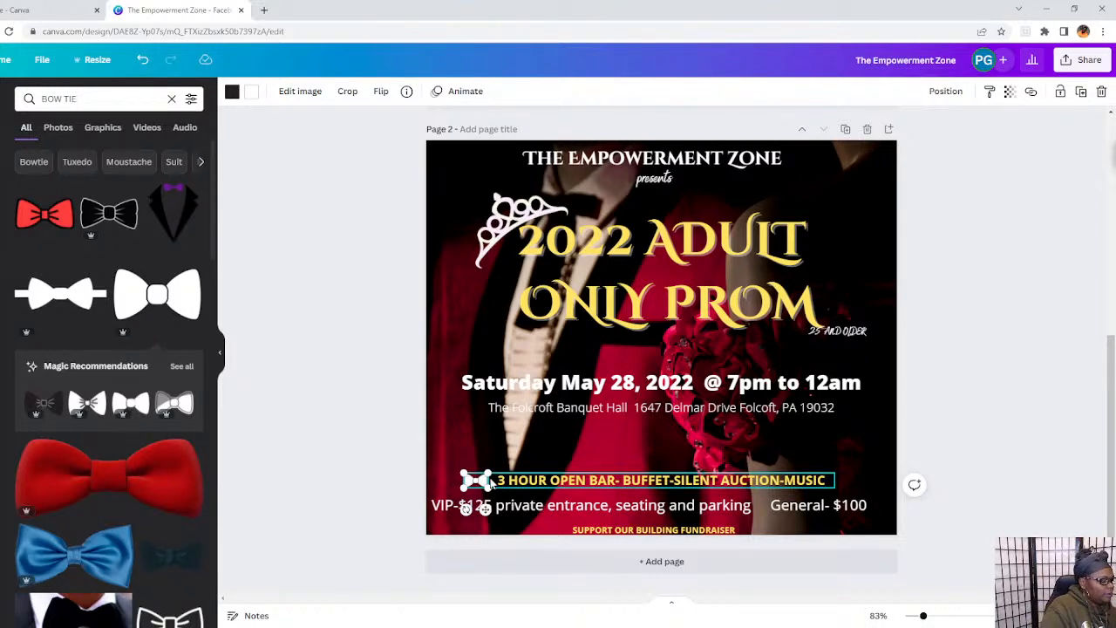
{"action": "left_click", "coordinate": [521, 456]}
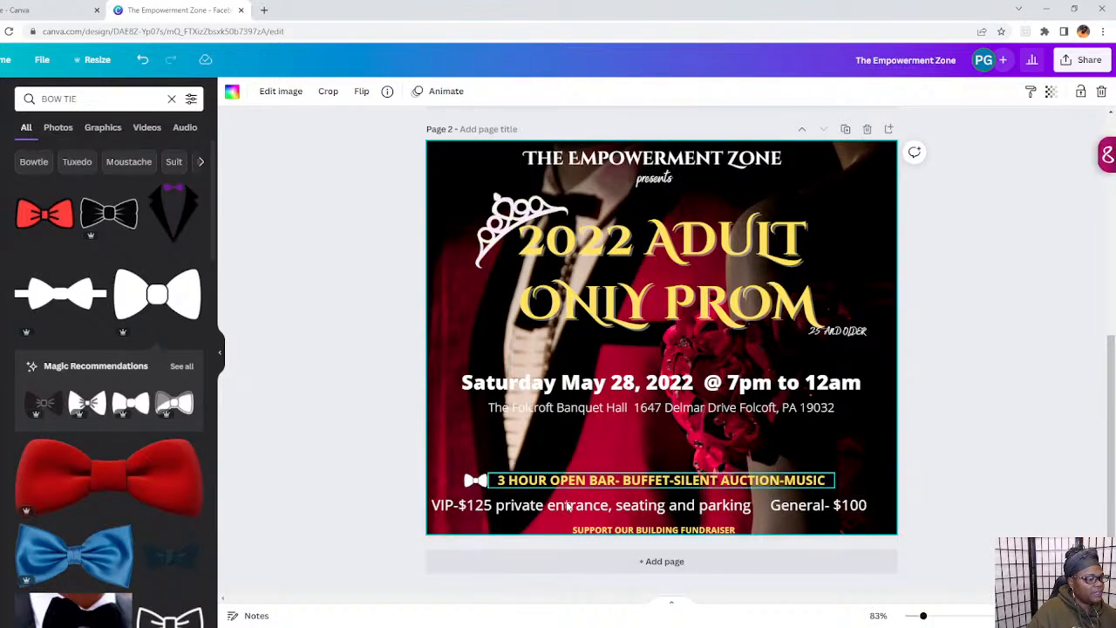
Duplicate the white bow tie and place the copy after MUSIC at the end of the same line.
{"action": "left_click", "coordinate": [482, 484]}
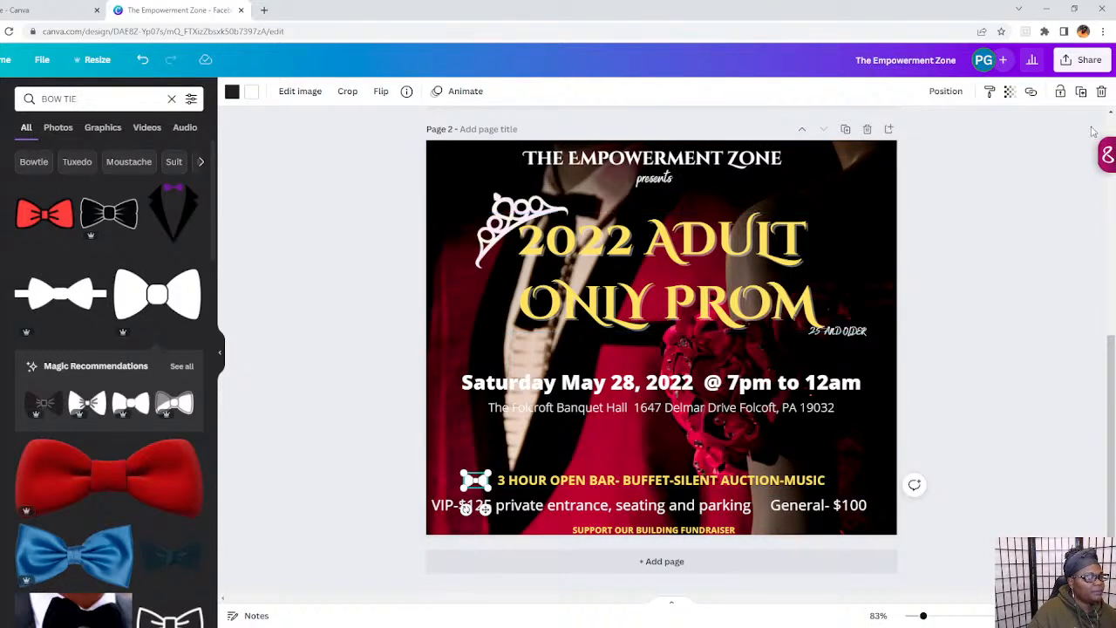
{"action": "left_click", "coordinate": [1082, 92]}
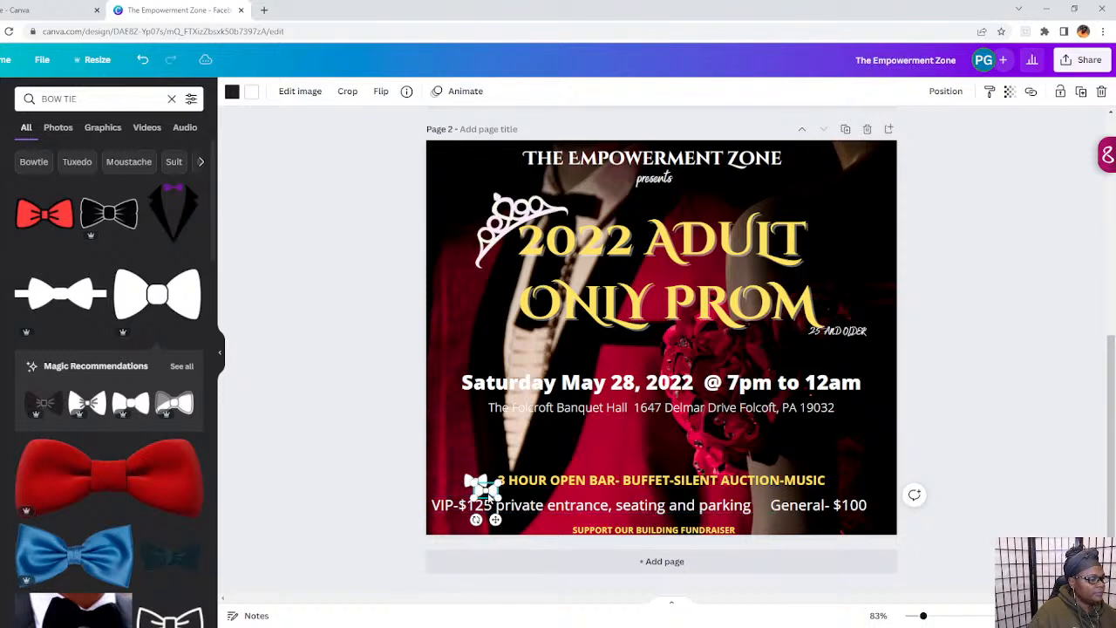
{"action": "left_click_drag", "start_coordinate": [482, 485], "coordinate": [846, 475]}
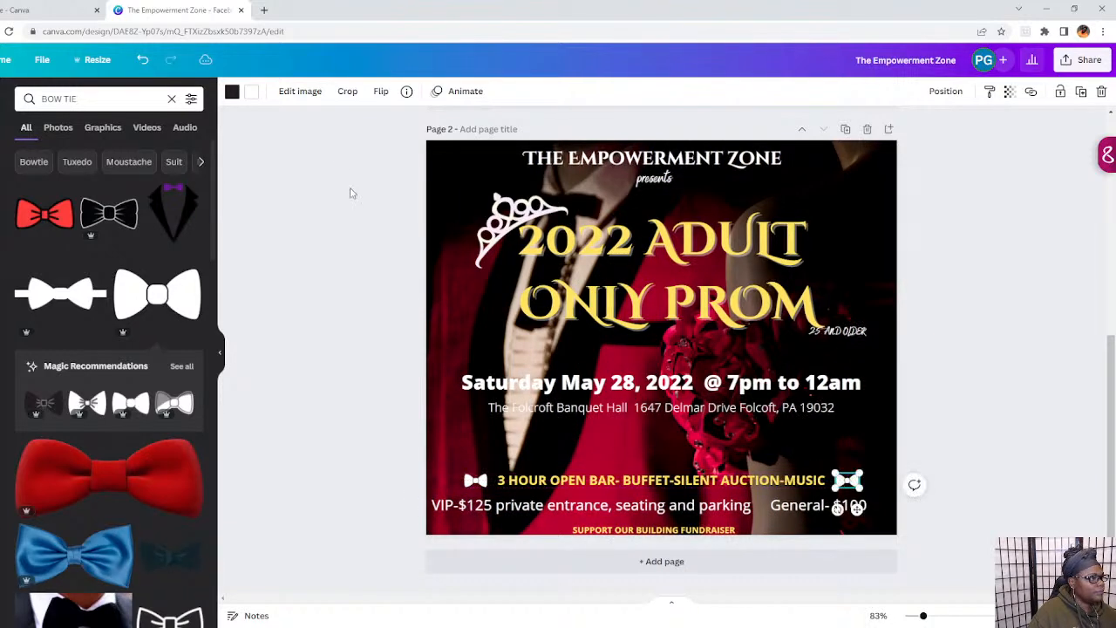
Recolor the black outline of both white bow ties with the default red.
{"action": "left_click", "coordinate": [252, 93]}
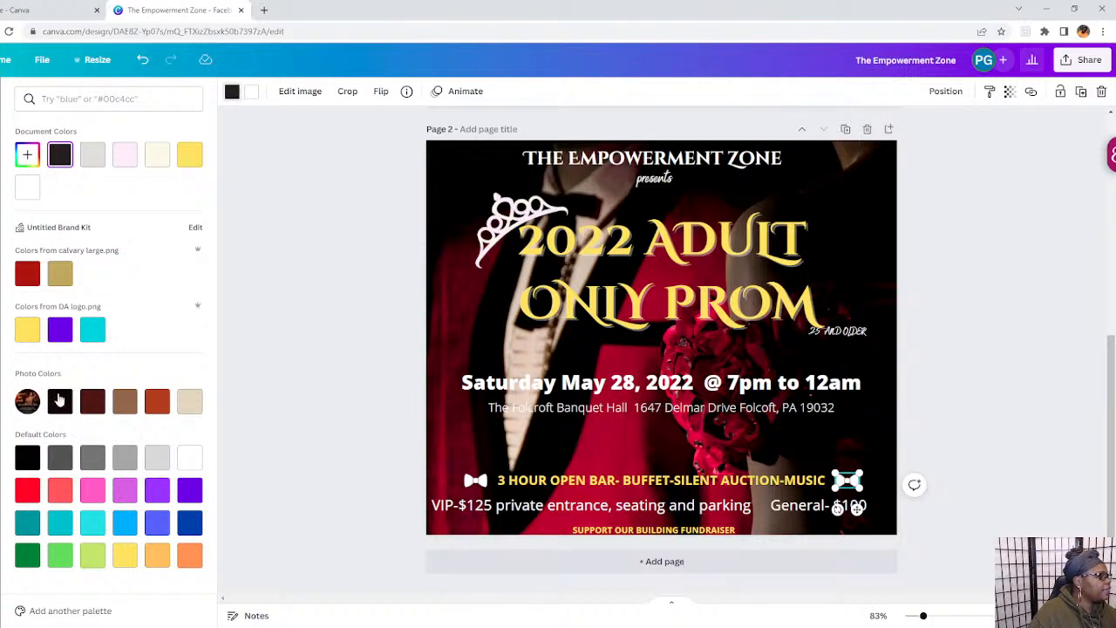
{"action": "left_click", "coordinate": [29, 492]}
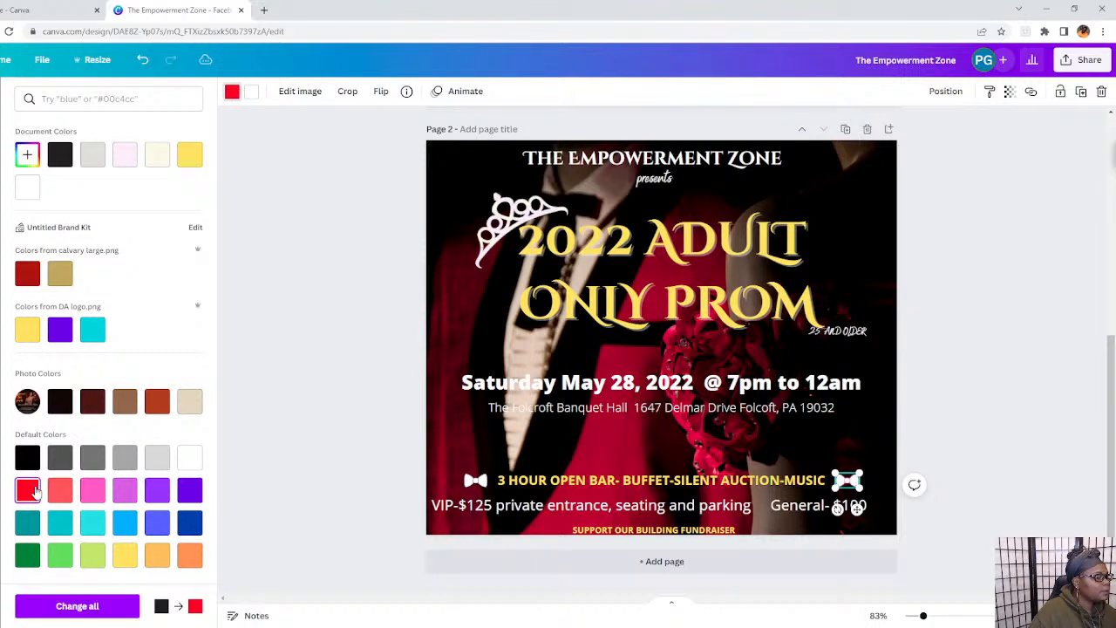
{"action": "left_click", "coordinate": [476, 481]}
{"action": "left_click", "coordinate": [29, 491]}
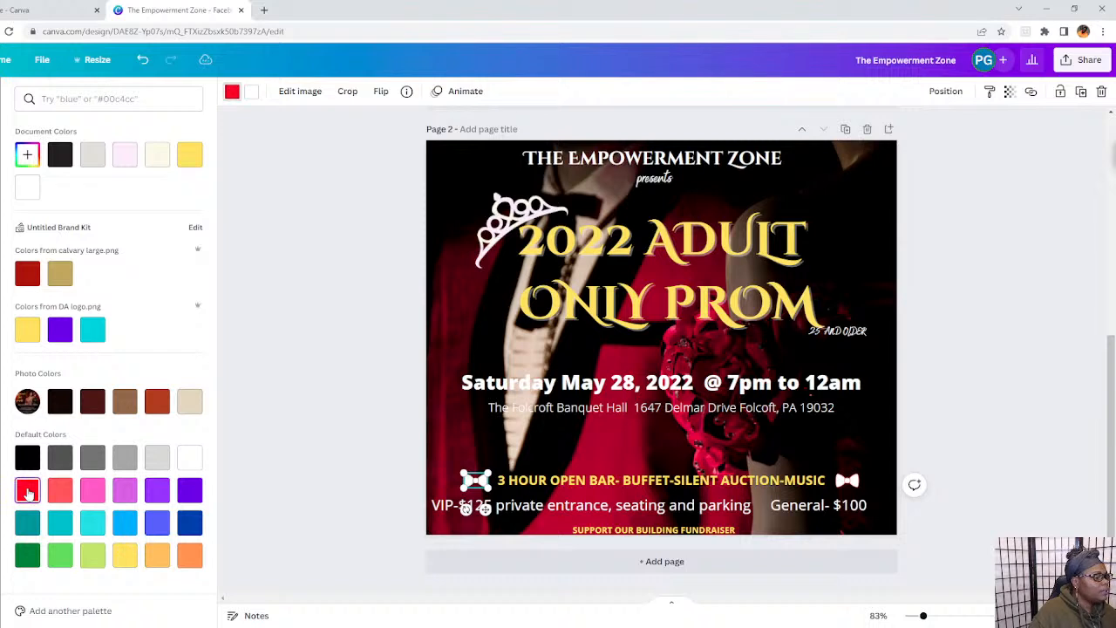
{"action": "left_click", "coordinate": [931, 397]}
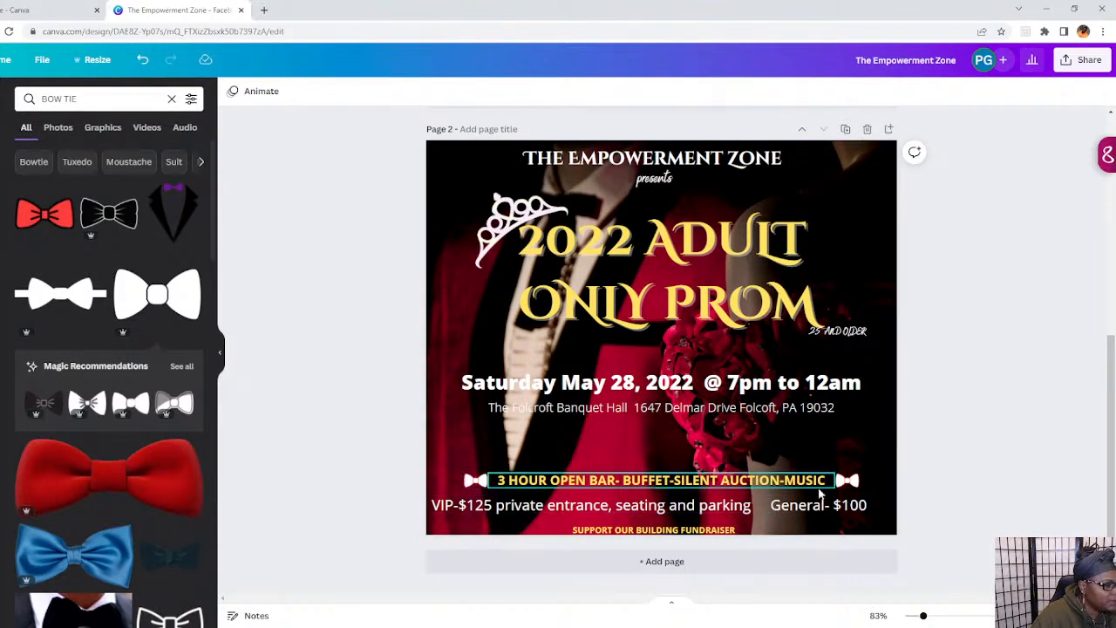
Shrink the venue address line to font size 16.3 and move it down, away from the date line.
{"action": "left_click", "coordinate": [823, 412]}
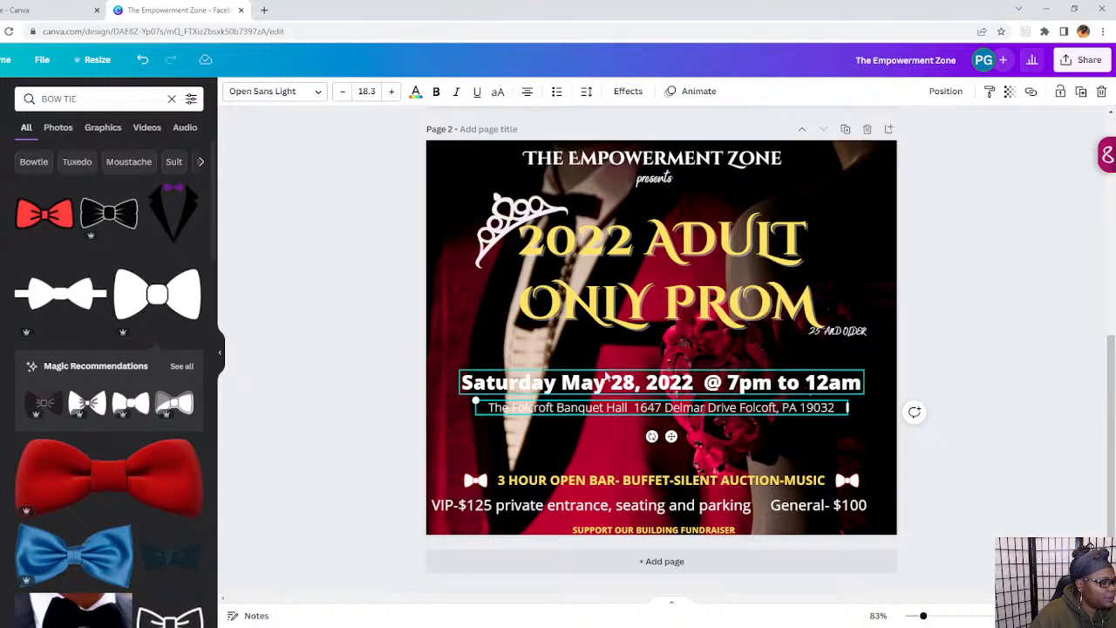
{"action": "left_click_drag", "start_coordinate": [472, 402], "coordinate": [517, 403]}
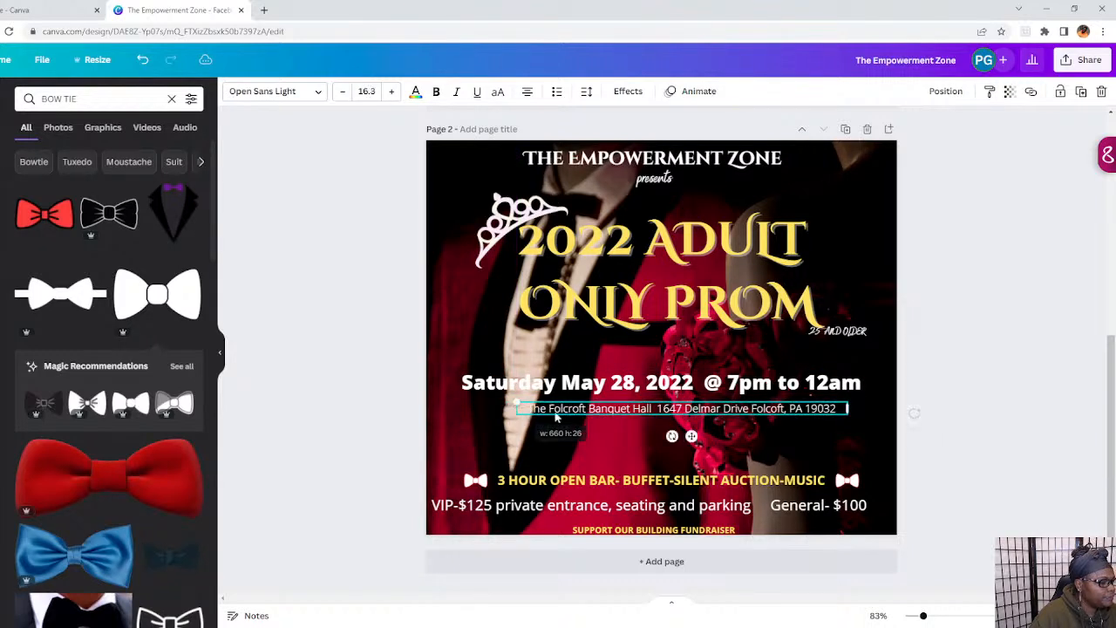
{"action": "left_click_drag", "start_coordinate": [642, 401], "coordinate": [616, 429]}
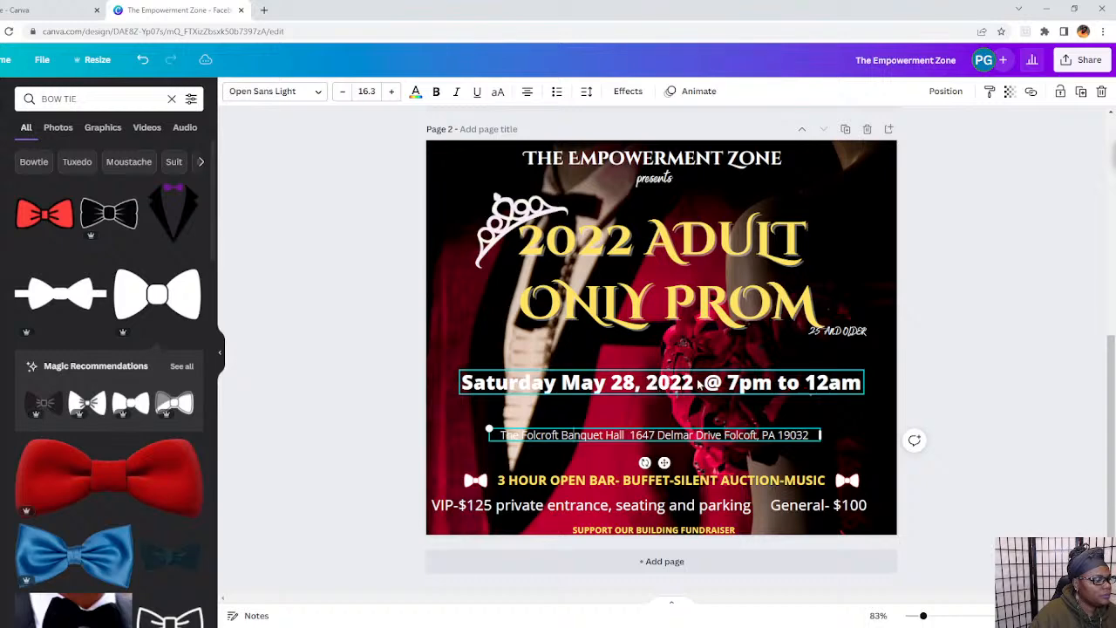
Break the date text into two lines before @ 7pm to 12am, enlarge it to size 36.6 and reposition it above the venue address.
{"action": "left_click", "coordinate": [699, 385]}
{"action": "left_click", "coordinate": [700, 382]}
{"action": "key", "text": "Return"}
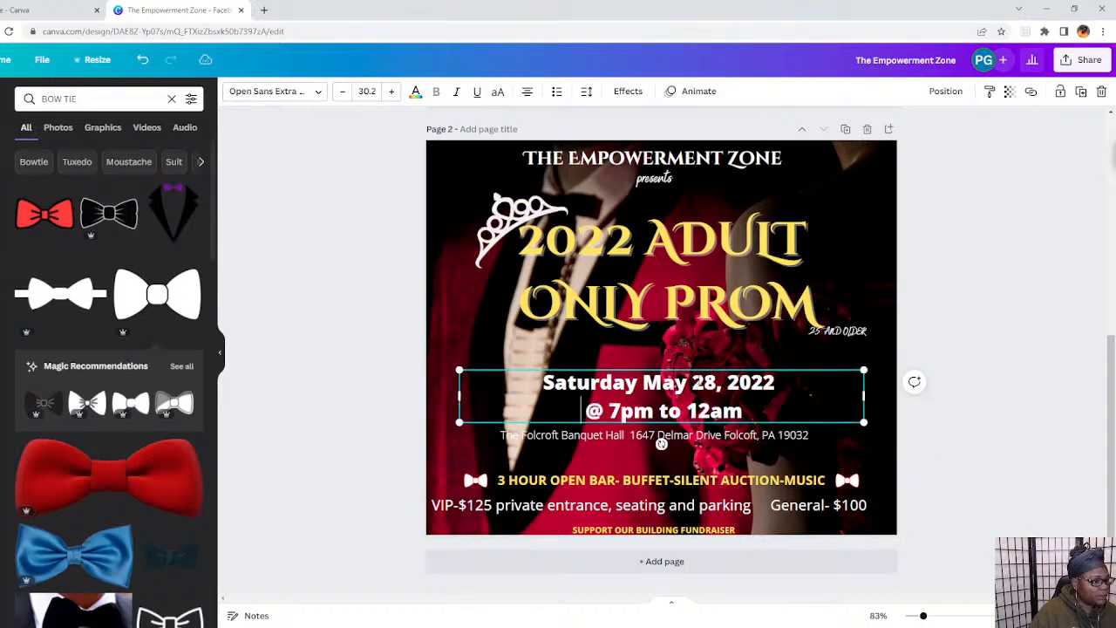
{"action": "left_click_drag", "start_coordinate": [866, 399], "coordinate": [743, 358]}
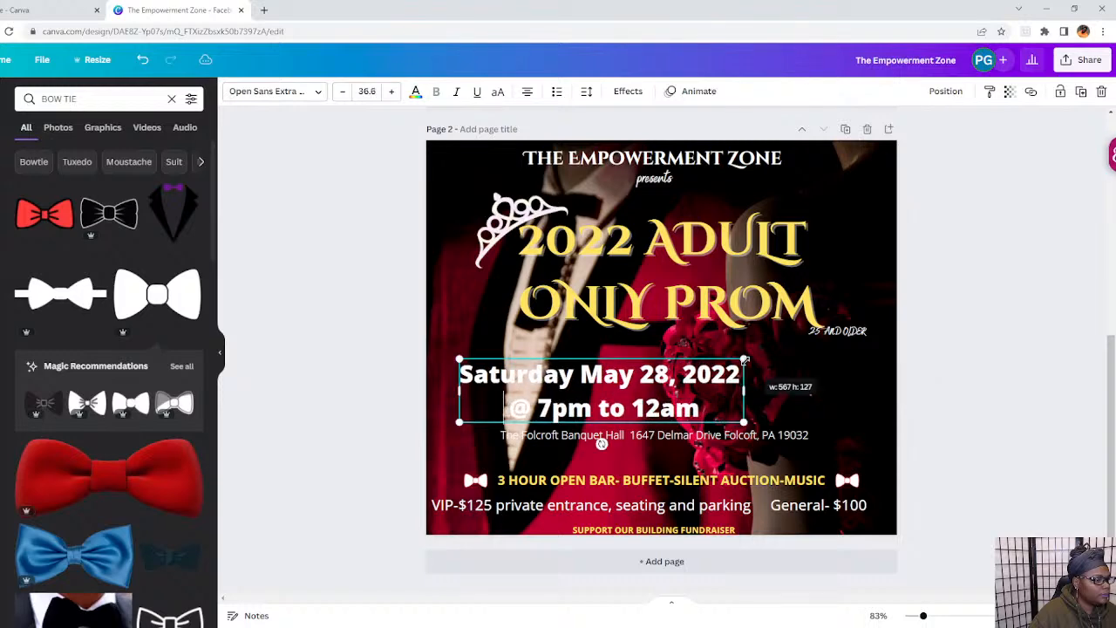
{"action": "left_click_drag", "start_coordinate": [654, 359], "coordinate": [702, 352]}
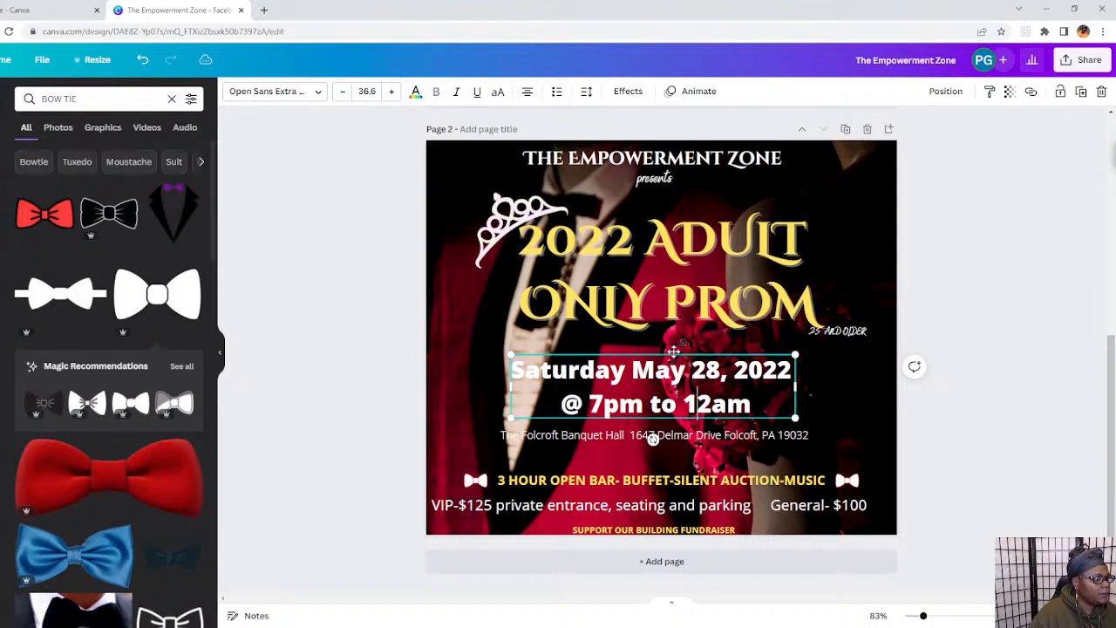
{"action": "left_click_drag", "start_coordinate": [674, 350], "coordinate": [665, 363]}
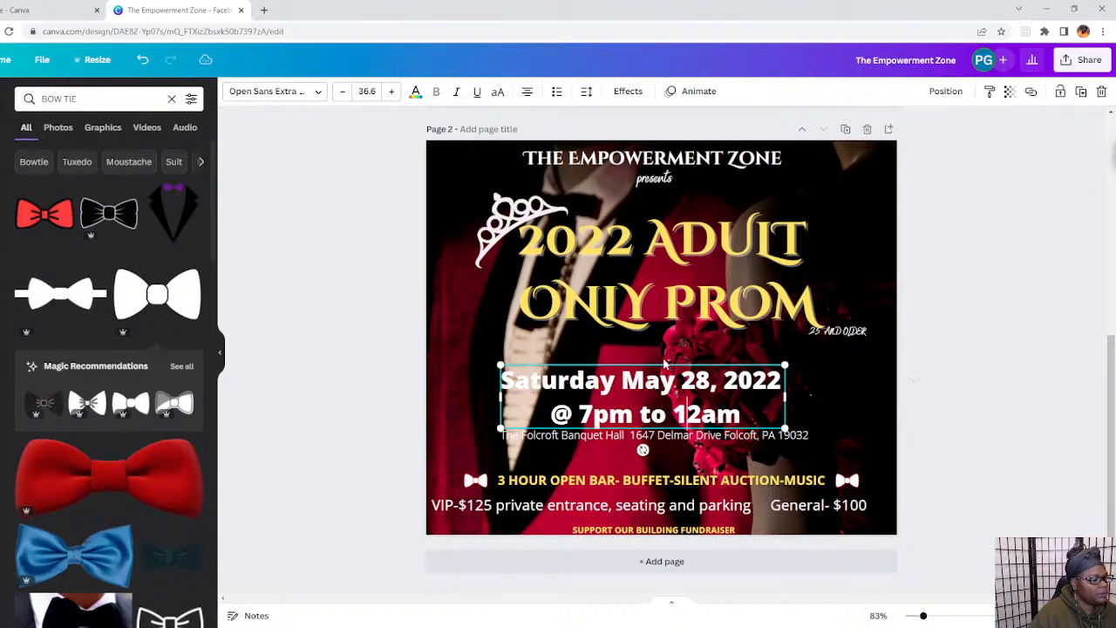
Rejoin the date and time as one line, Saturday May 28, 2022 @ 7pm to 12am, in a wider text box at font size 31.1.
{"action": "left_click", "coordinate": [550, 415]}
{"action": "key", "text": "BackSpace"}
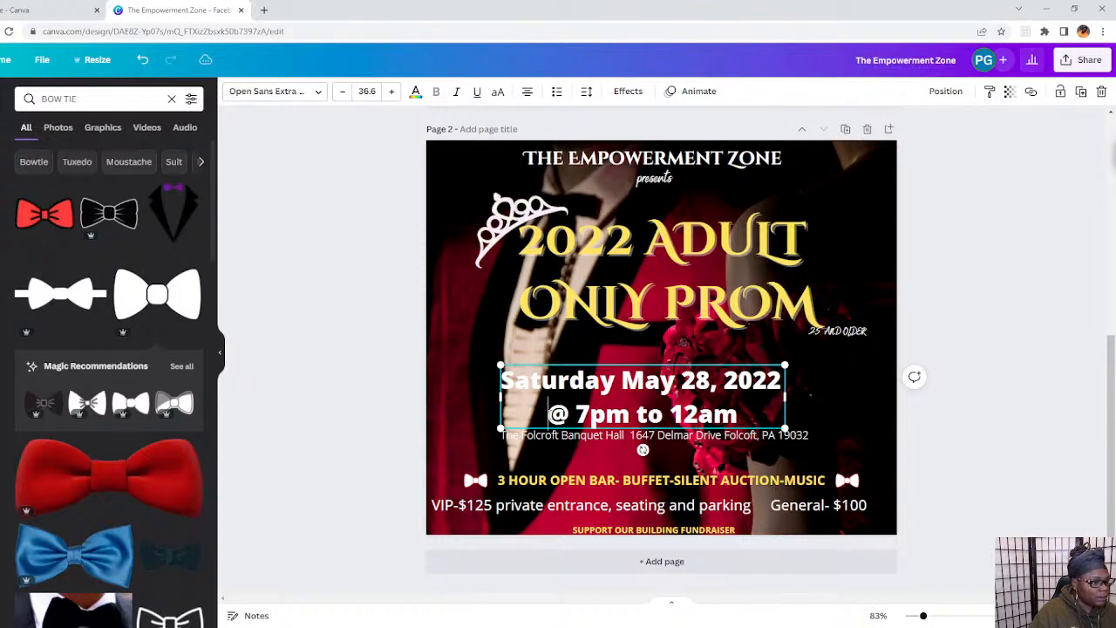
{"action": "key", "text": "BackSpace"}
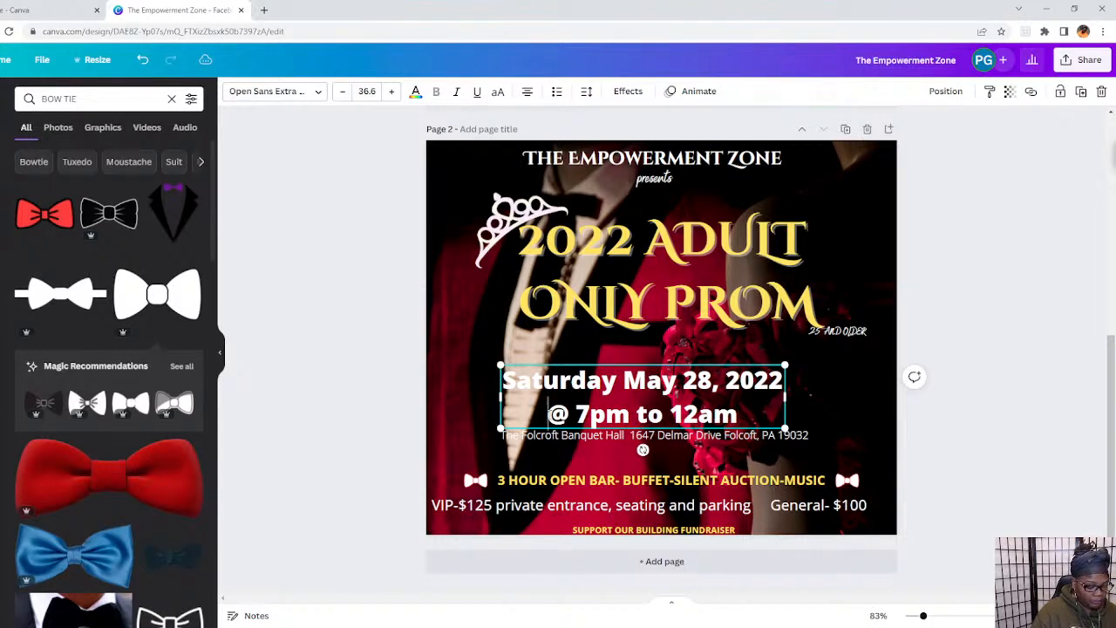
{"action": "key", "text": "BackSpace"}
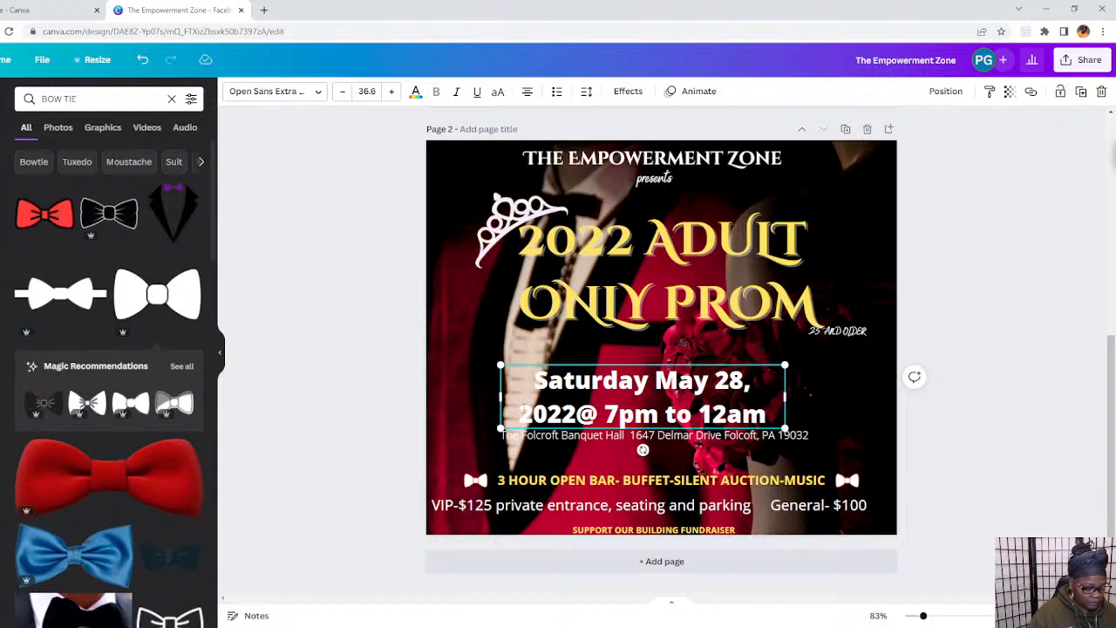
{"action": "key", "text": "Return"}
{"action": "left_click_drag", "start_coordinate": [500, 397], "coordinate": [434, 397]}
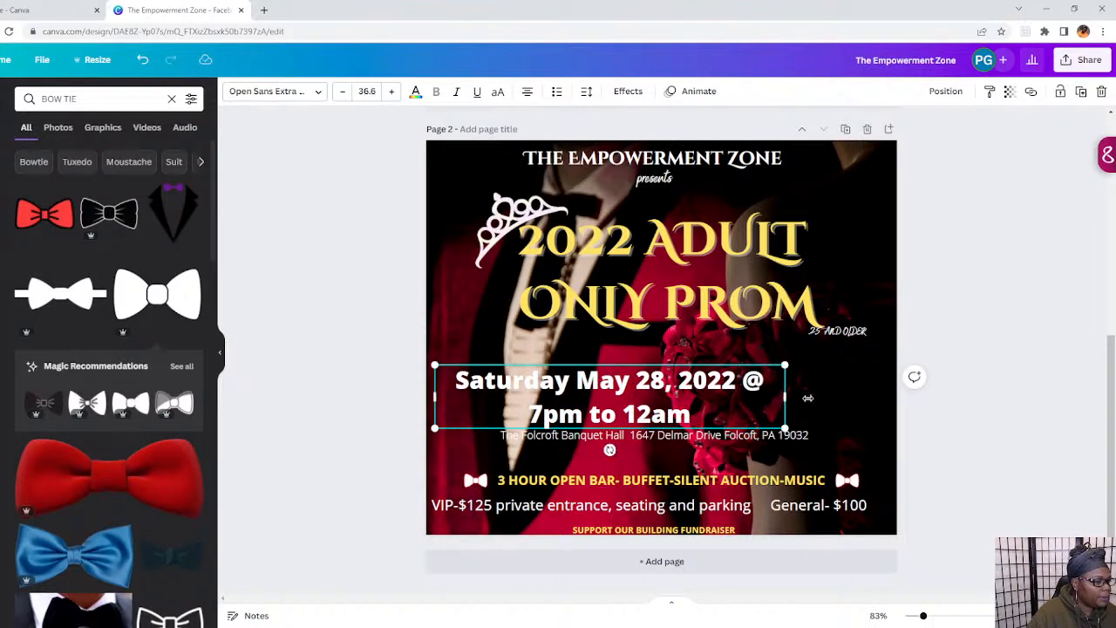
{"action": "left_click_drag", "start_coordinate": [808, 397], "coordinate": [871, 393]}
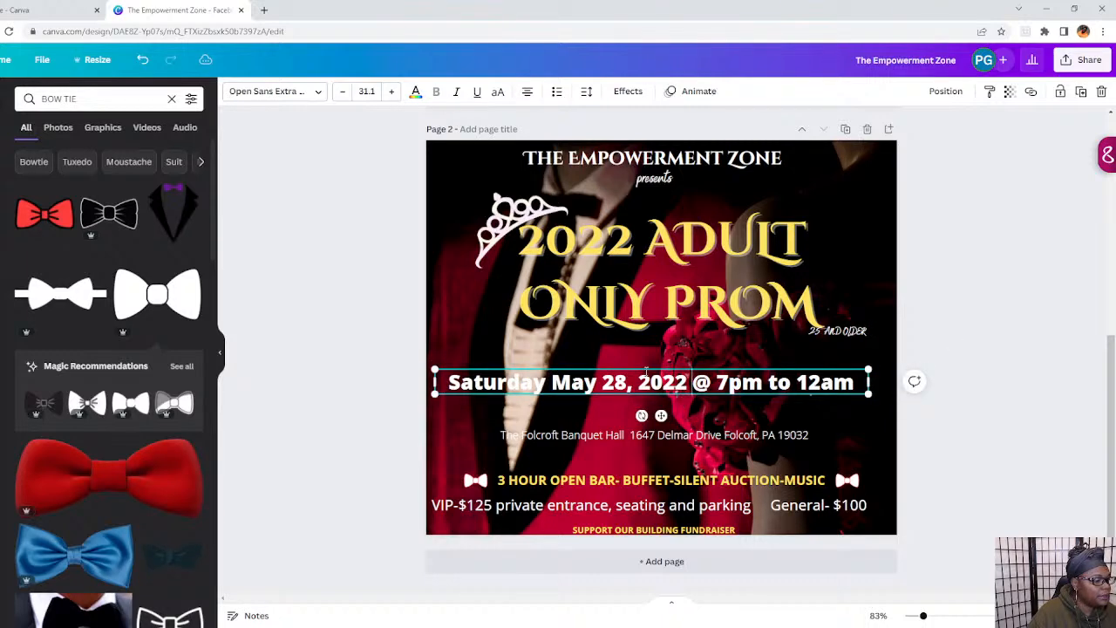
Move the date line slightly down and set the venue address line directly beneath it.
{"action": "left_click_drag", "start_coordinate": [648, 368], "coordinate": [648, 380]}
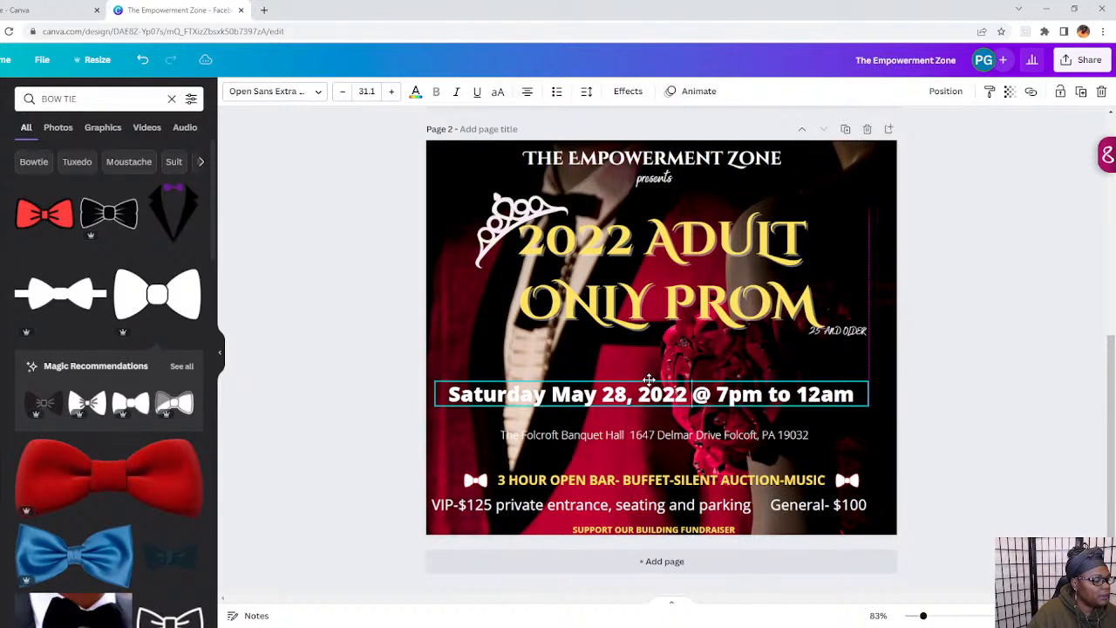
{"action": "left_click", "coordinate": [604, 427]}
{"action": "left_click_drag", "start_coordinate": [604, 424], "coordinate": [611, 402]}
{"action": "left_click", "coordinate": [946, 385]}
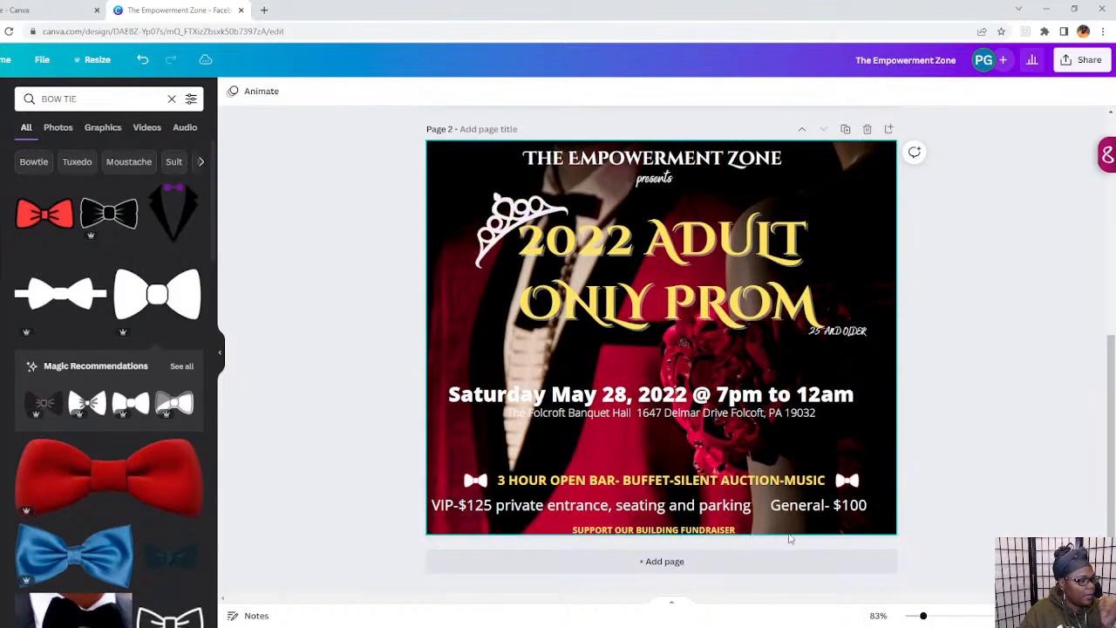
Place two copies of the bow tie, one at each end of the SUPPORT OUR BUILDING FUNDRAISER line, and nudge 25 AND OLDER down.
{"action": "left_click", "coordinate": [851, 485]}
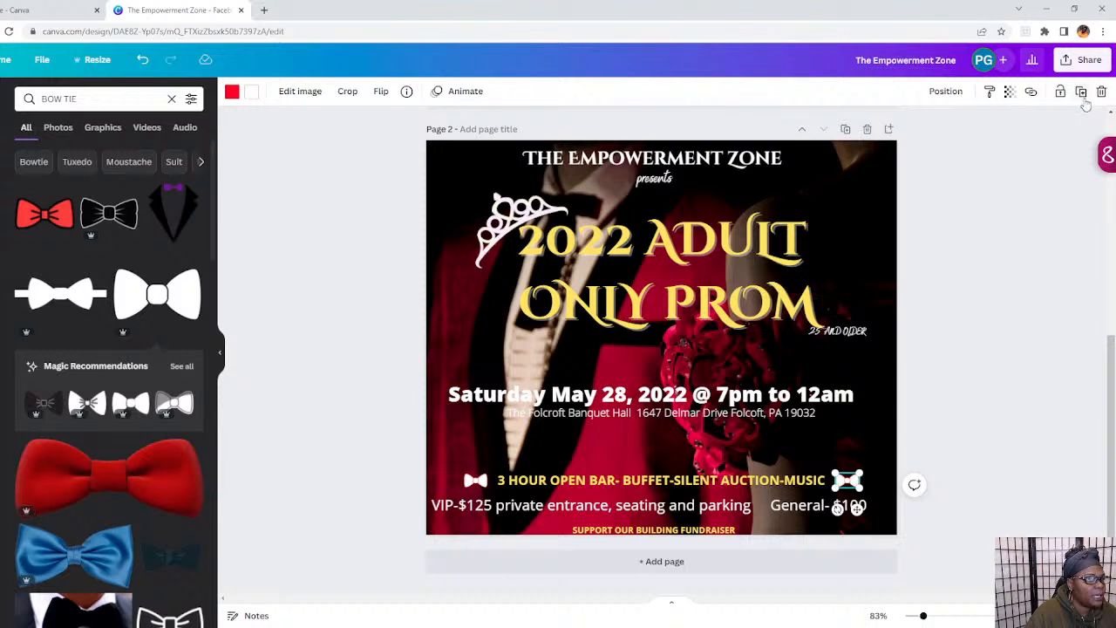
{"action": "key", "text": "ctrl+d"}
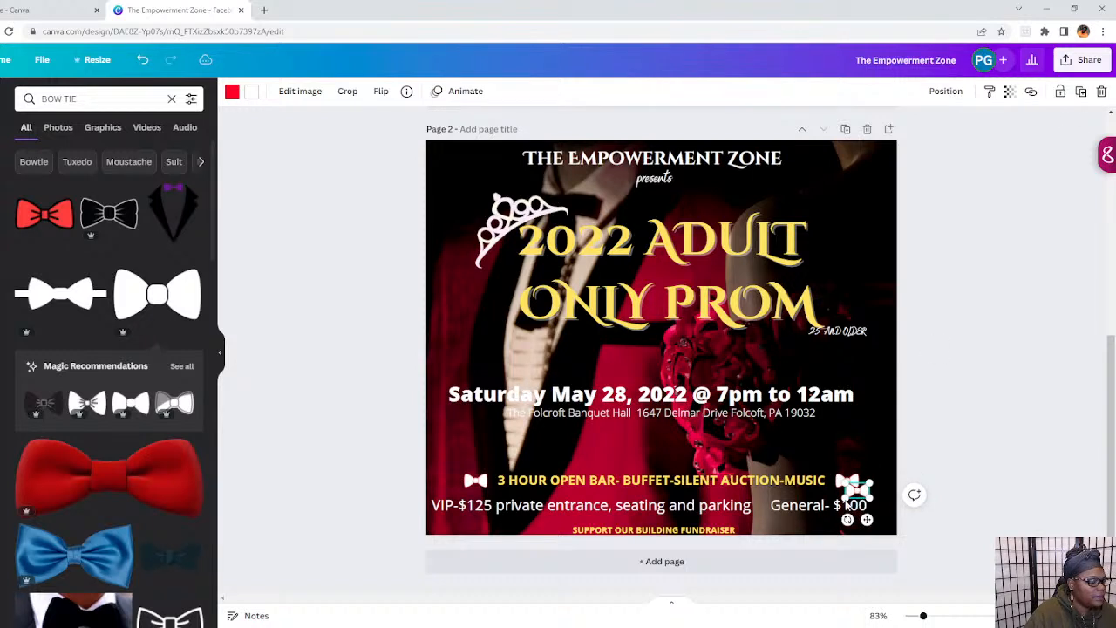
{"action": "left_click_drag", "start_coordinate": [846, 506], "coordinate": [757, 531]}
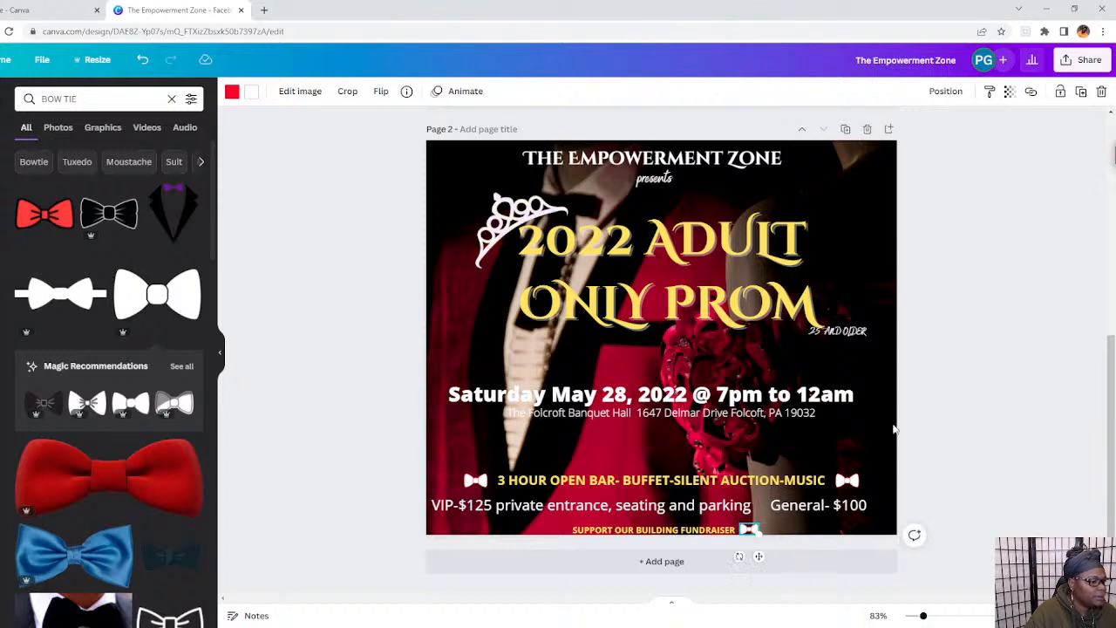
{"action": "left_click", "coordinate": [1081, 91]}
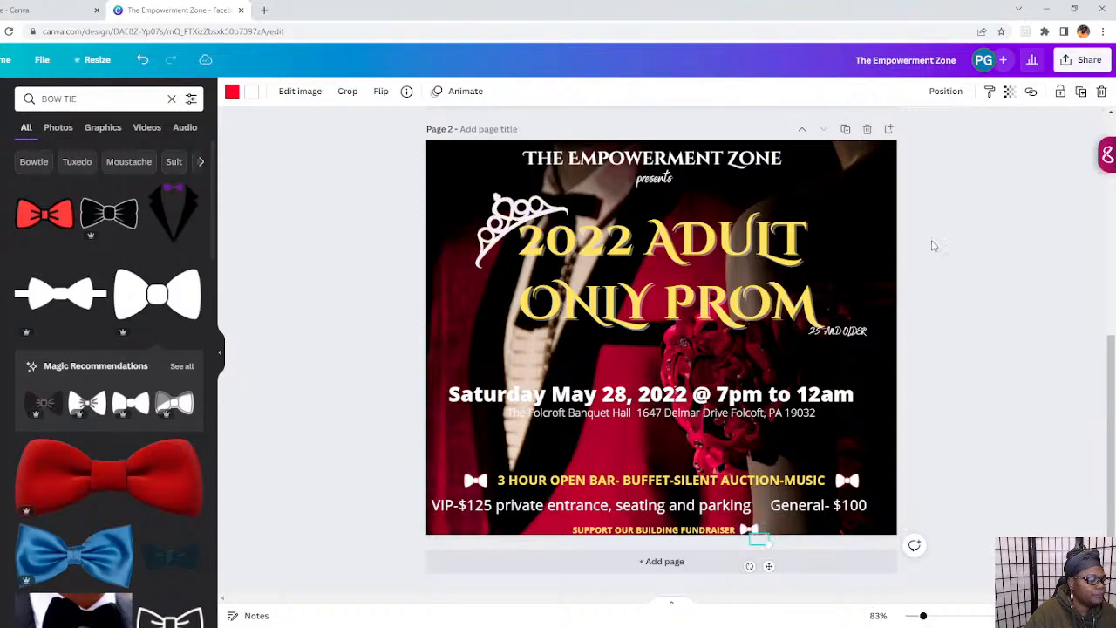
{"action": "left_click_drag", "start_coordinate": [758, 539], "coordinate": [560, 536]}
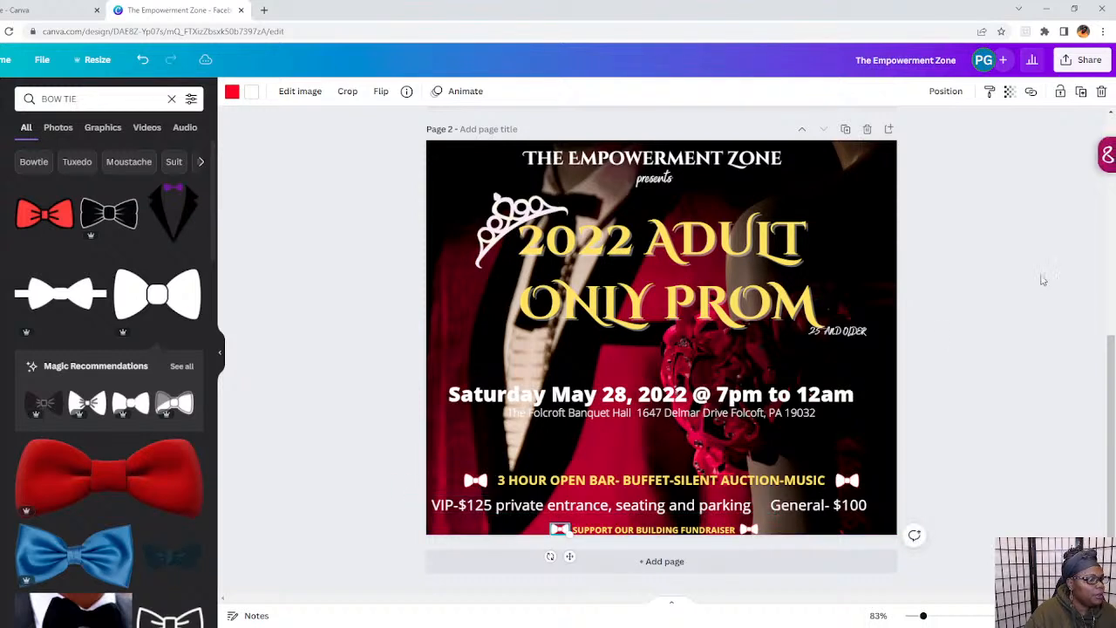
{"action": "left_click", "coordinate": [984, 307]}
{"action": "left_click_drag", "start_coordinate": [837, 332], "coordinate": [842, 340]}
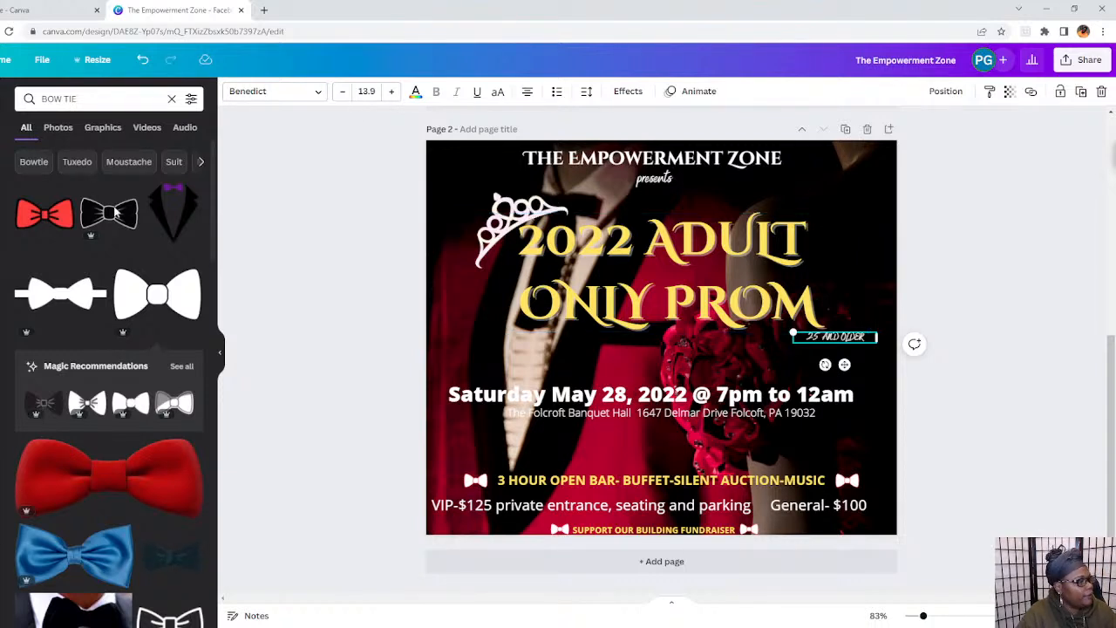
Search the elements for flowers, place the leafy corner branch at the right side of the title and colour it white.
{"action": "left_click", "coordinate": [96, 98]}
{"action": "key", "text": "BackSpace"}
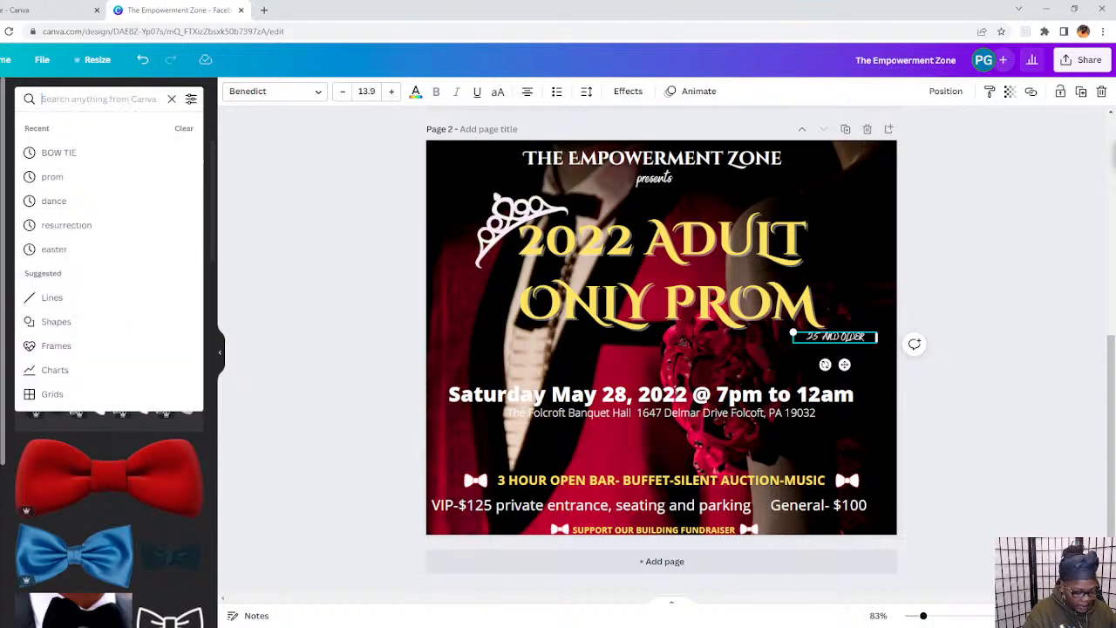
{"action": "type", "text": "flowers"}
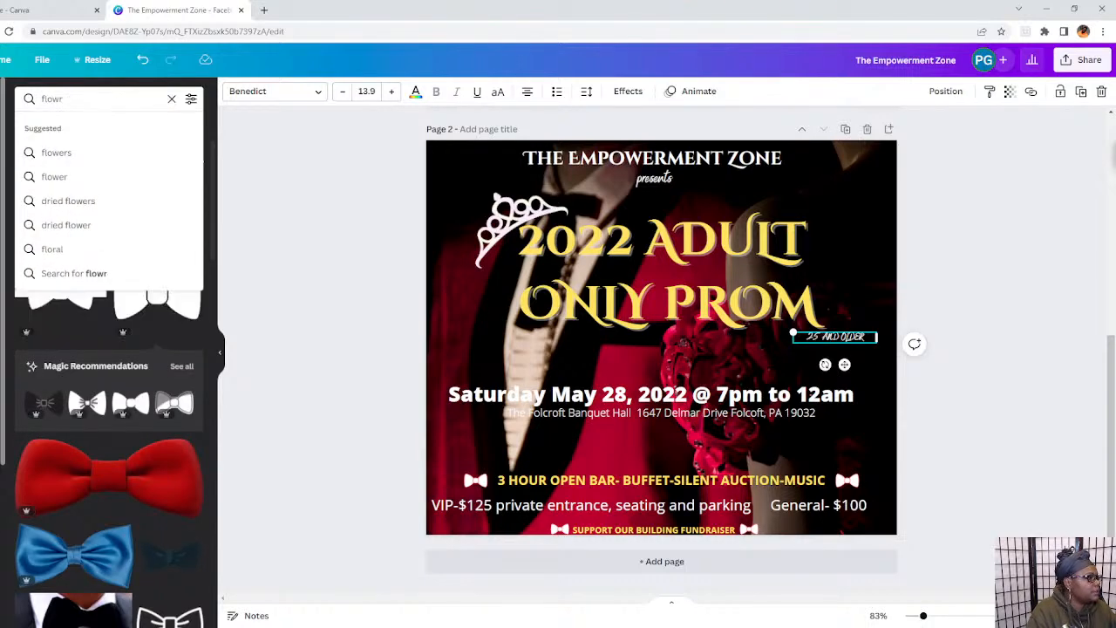
{"action": "key", "text": "Return"}
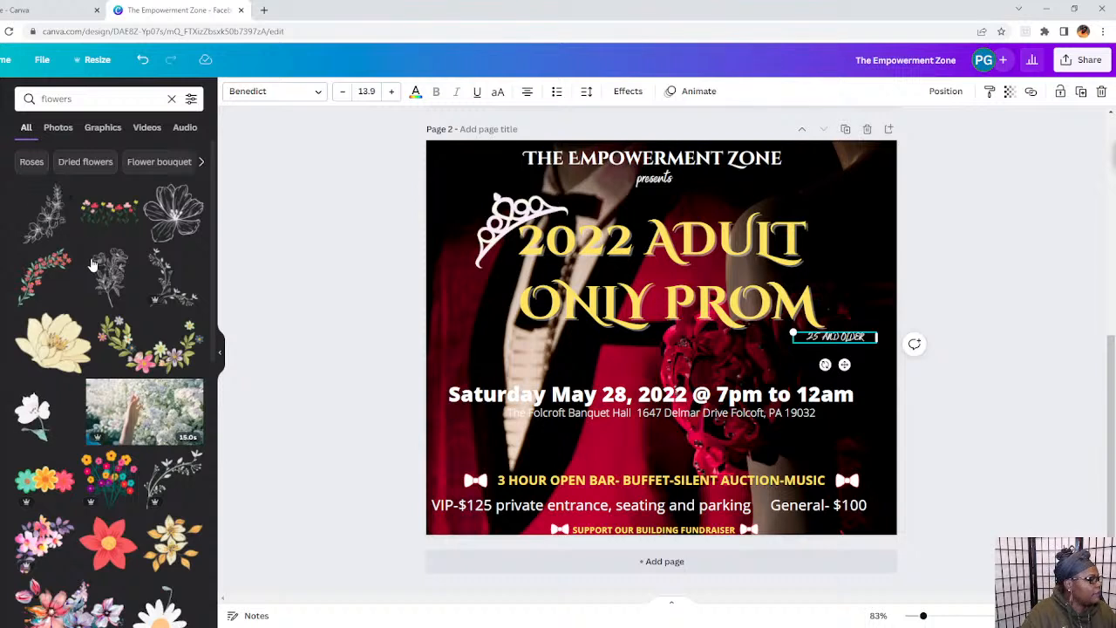
{"action": "left_click", "coordinate": [157, 296]}
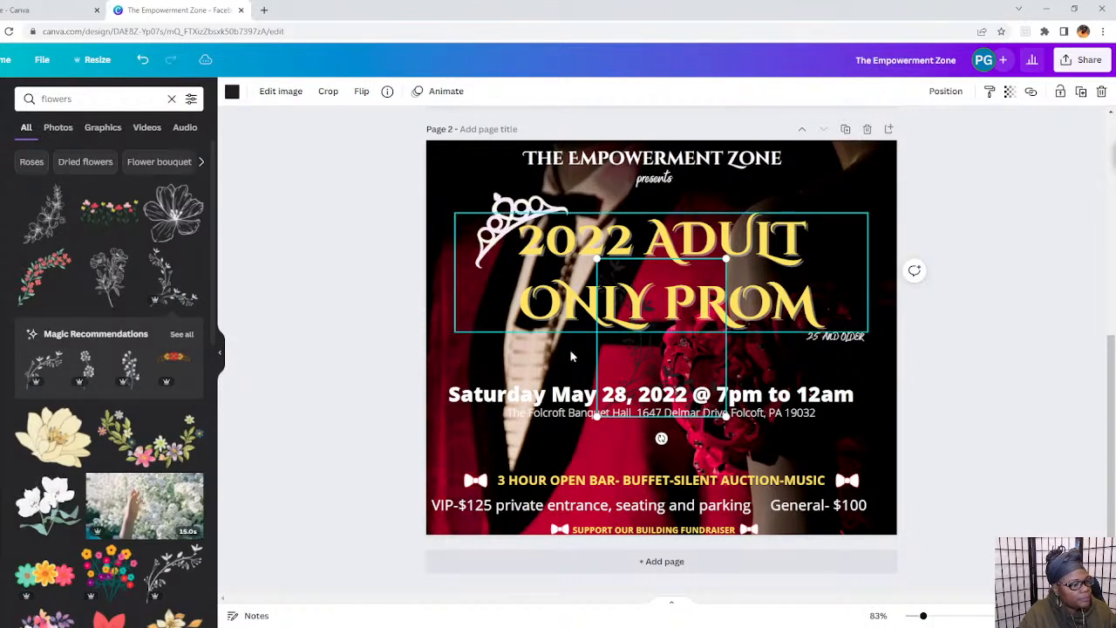
{"action": "left_click_drag", "start_coordinate": [660, 359], "coordinate": [835, 267]}
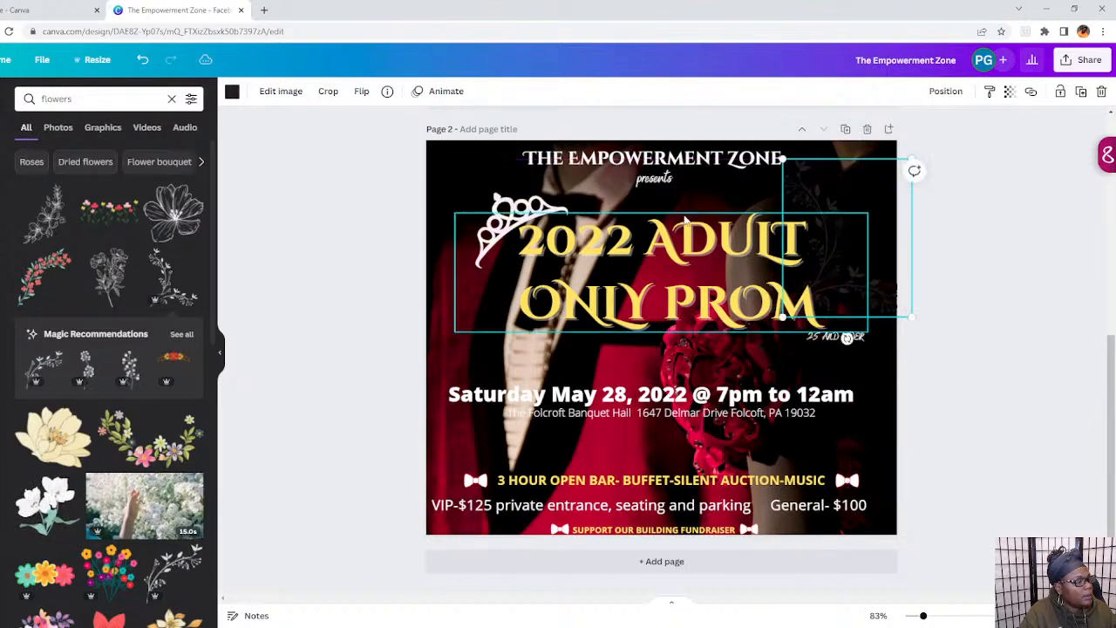
{"action": "left_click", "coordinate": [232, 91]}
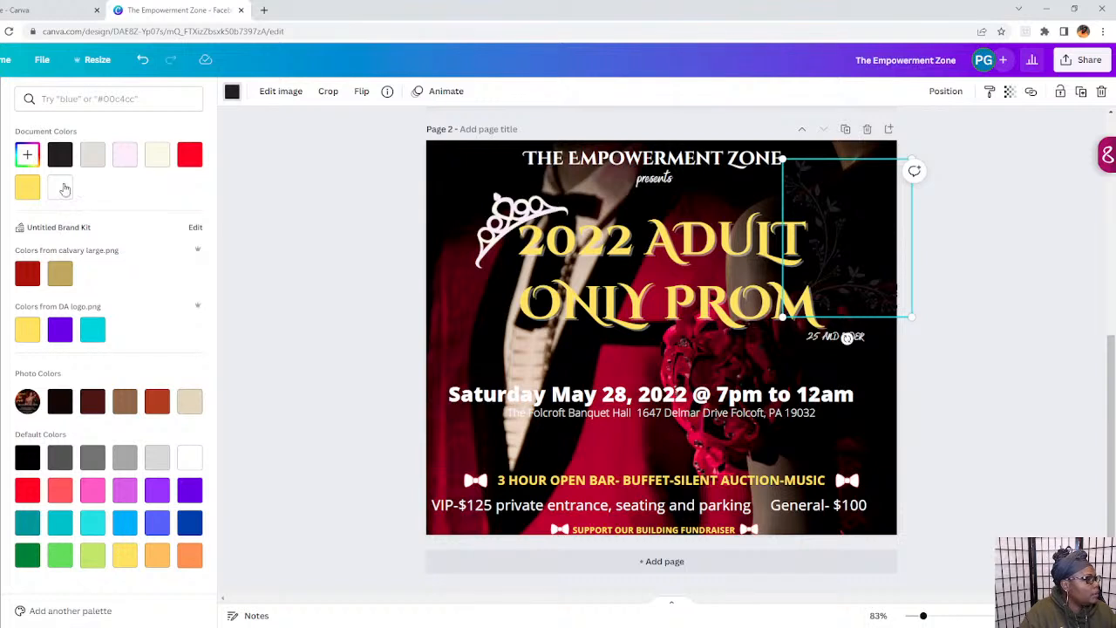
{"action": "left_click", "coordinate": [61, 187]}
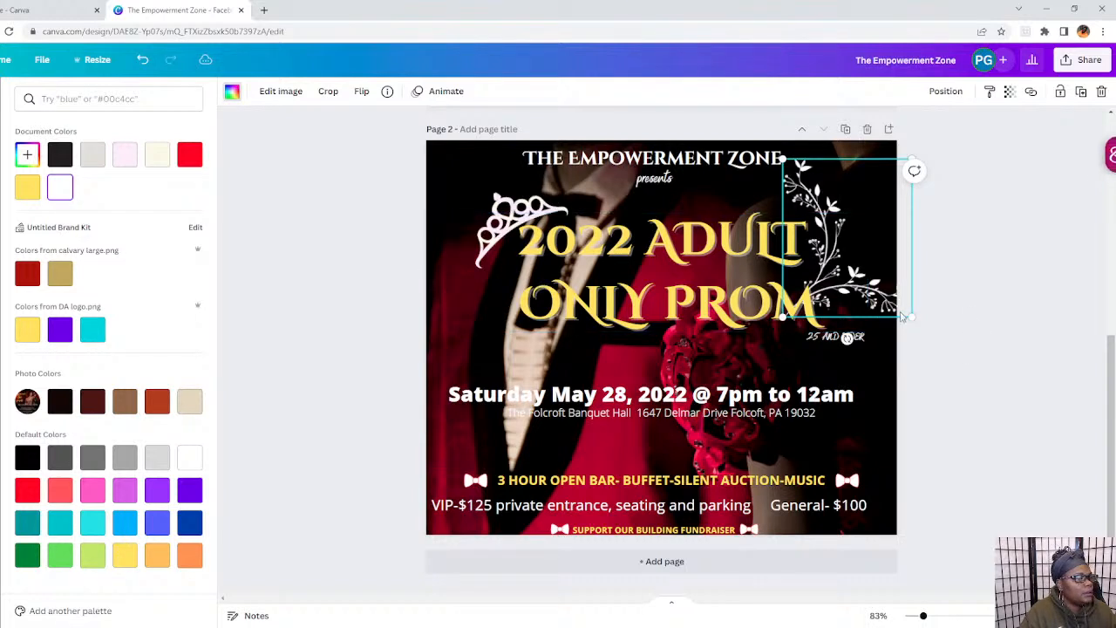
Duplicate the white branch, place the copy at the title's left side and move the tiara to the flyer's lower right edge.
{"action": "left_click", "coordinate": [1080, 91]}
{"action": "left_click_drag", "start_coordinate": [504, 211], "coordinate": [903, 410]}
{"action": "left_click_drag", "start_coordinate": [833, 236], "coordinate": [502, 252]}
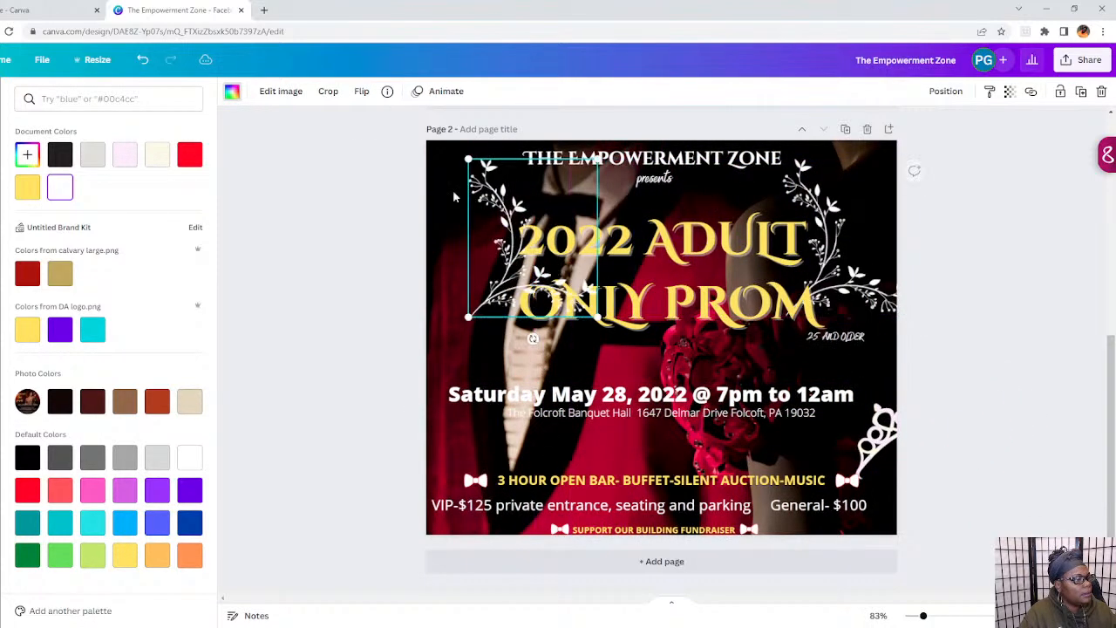
Mirror the left branch horizontally, shift it to the flyer's left edge and tilt it slightly counter-clockwise to frame the title.
{"action": "left_click", "coordinate": [361, 90]}
{"action": "left_click", "coordinate": [370, 149]}
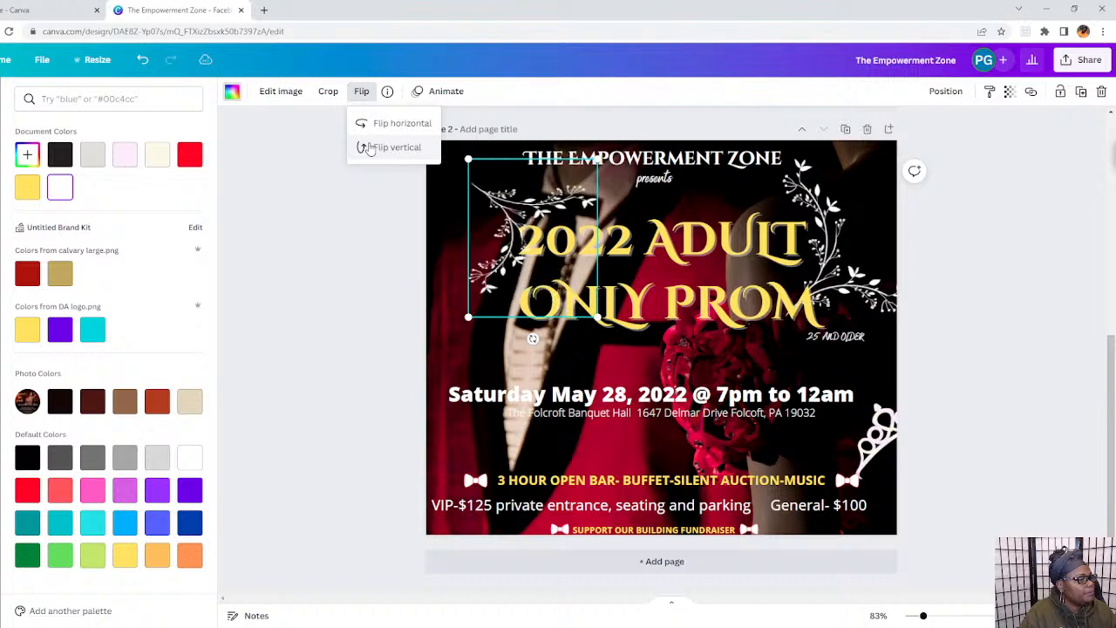
{"action": "left_click", "coordinate": [374, 127]}
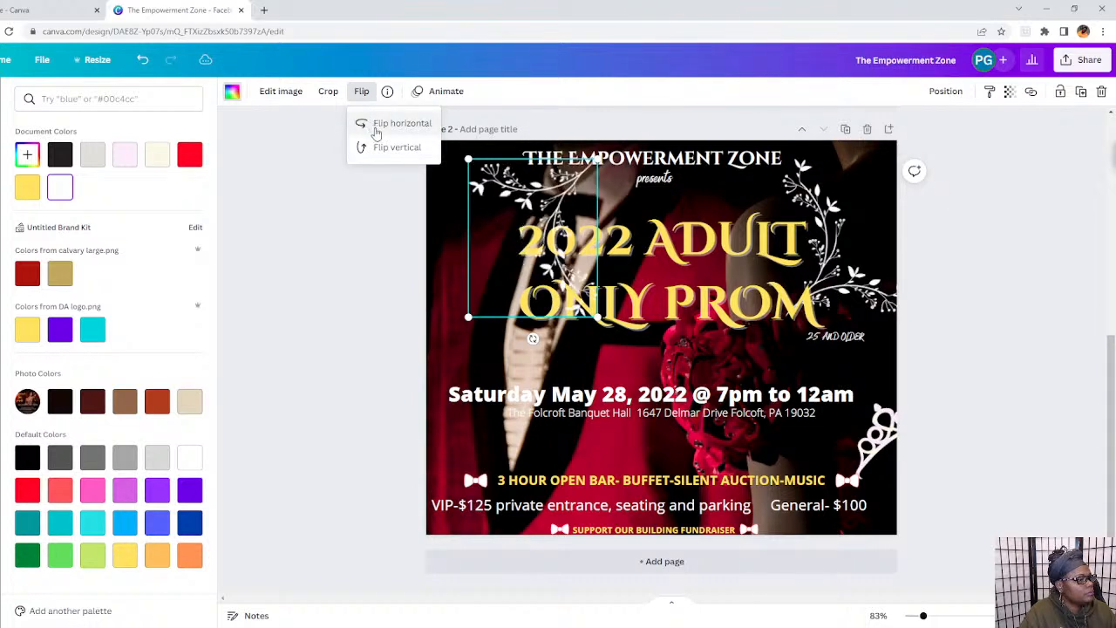
{"action": "left_click", "coordinate": [400, 150]}
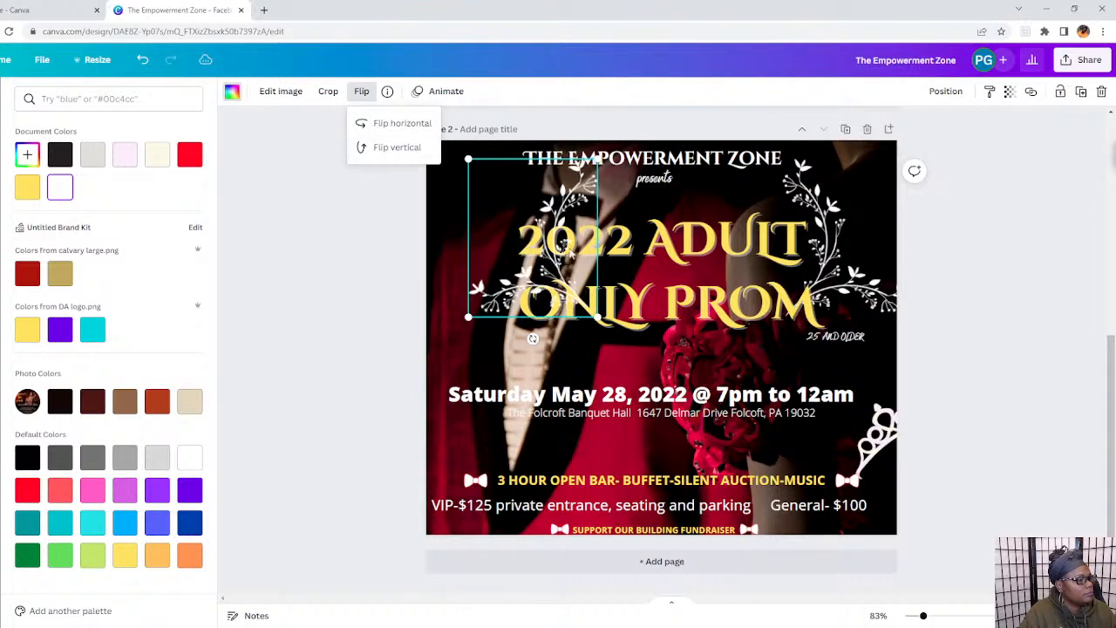
{"action": "left_click_drag", "start_coordinate": [552, 272], "coordinate": [503, 281]}
{"action": "left_click_drag", "start_coordinate": [481, 351], "coordinate": [488, 356]}
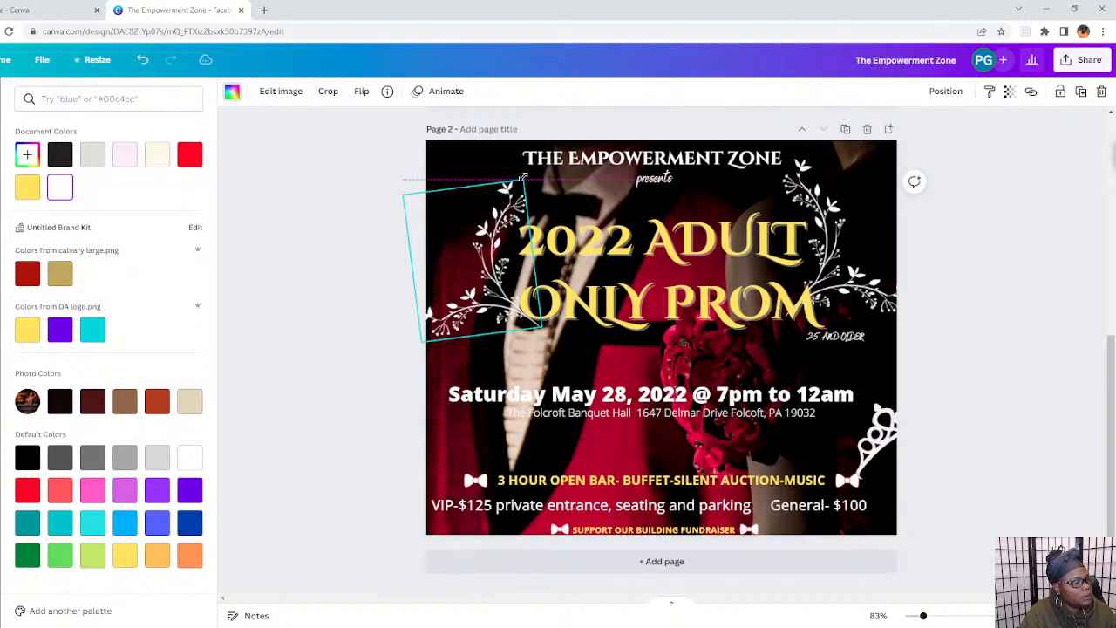
Move the 2022 ADULT ONLY PROM title slightly up and left, and lower the right branch slightly.
{"action": "left_click", "coordinate": [846, 278]}
{"action": "left_click_drag", "start_coordinate": [846, 277], "coordinate": [837, 262]}
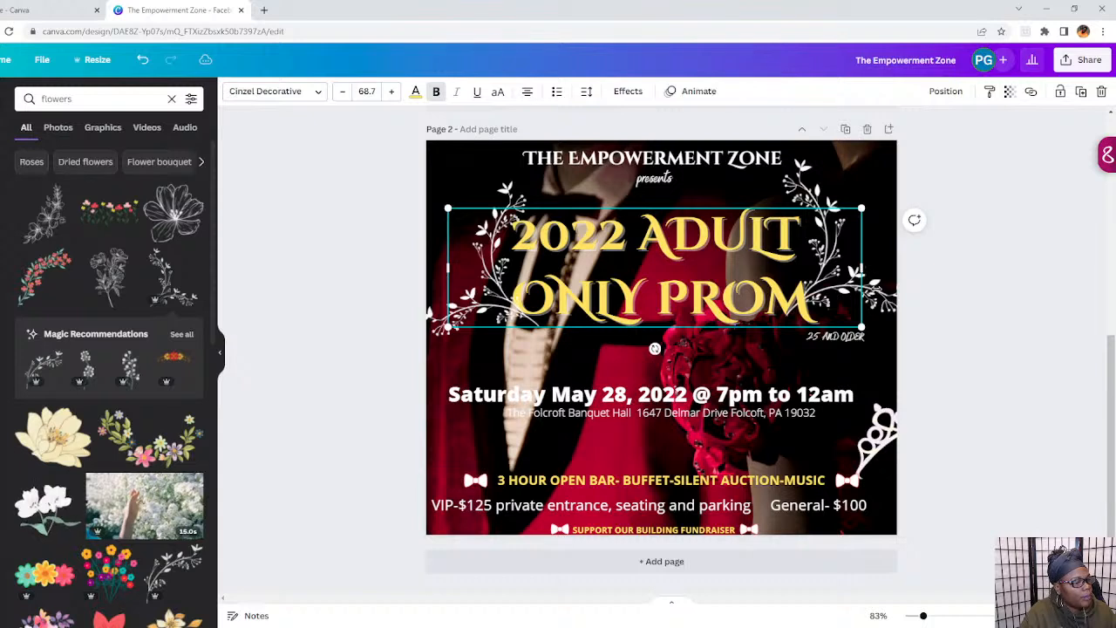
{"action": "left_click", "coordinate": [877, 291]}
{"action": "left_click_drag", "start_coordinate": [889, 293], "coordinate": [888, 303]}
{"action": "left_click", "coordinate": [1016, 290]}
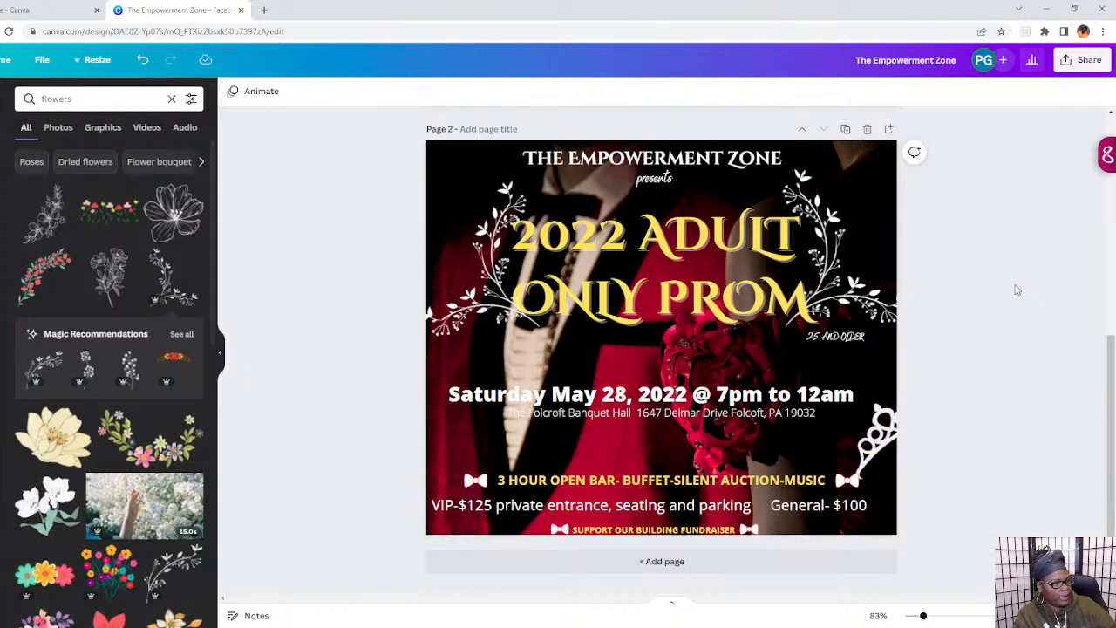
Delete the tiara from the flyer's lower right edge.
{"action": "left_click", "coordinate": [881, 436]}
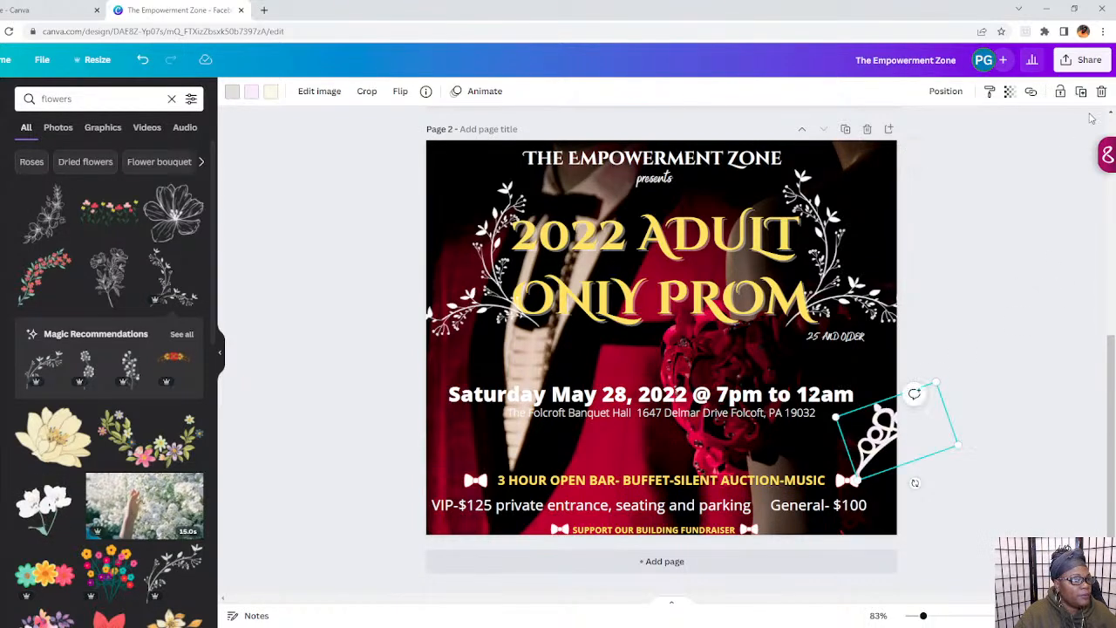
{"action": "key", "text": "Delete"}
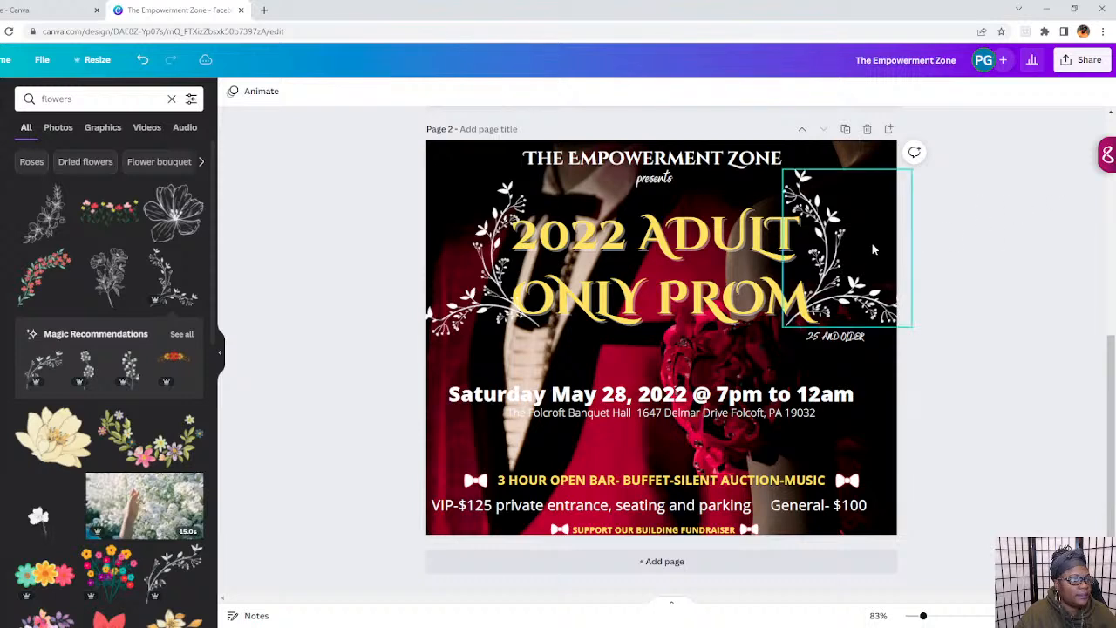
Try turquoise for the title's shadow effect, then set the shadow colour to black.
{"action": "left_click", "coordinate": [856, 286]}
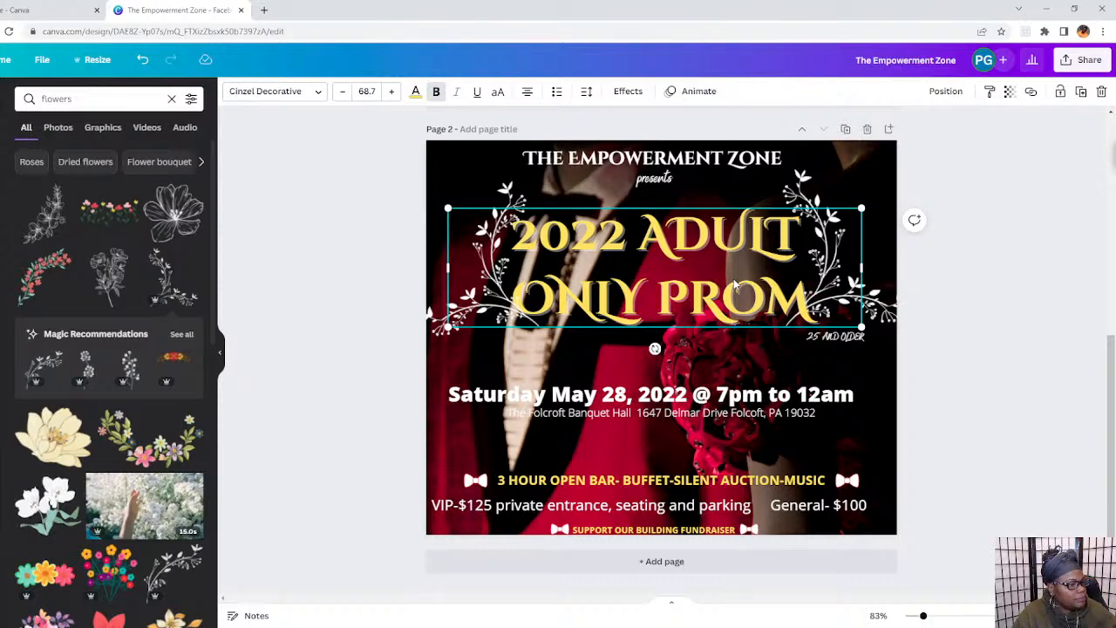
{"action": "left_click", "coordinate": [628, 90]}
{"action": "left_click", "coordinate": [188, 365]}
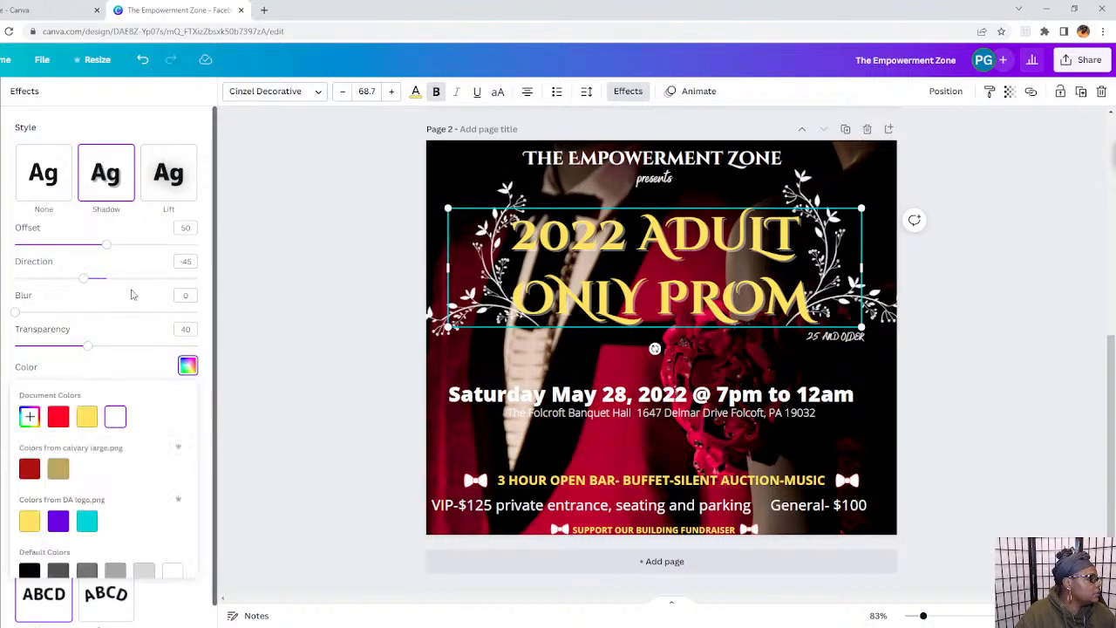
{"action": "left_click", "coordinate": [90, 526]}
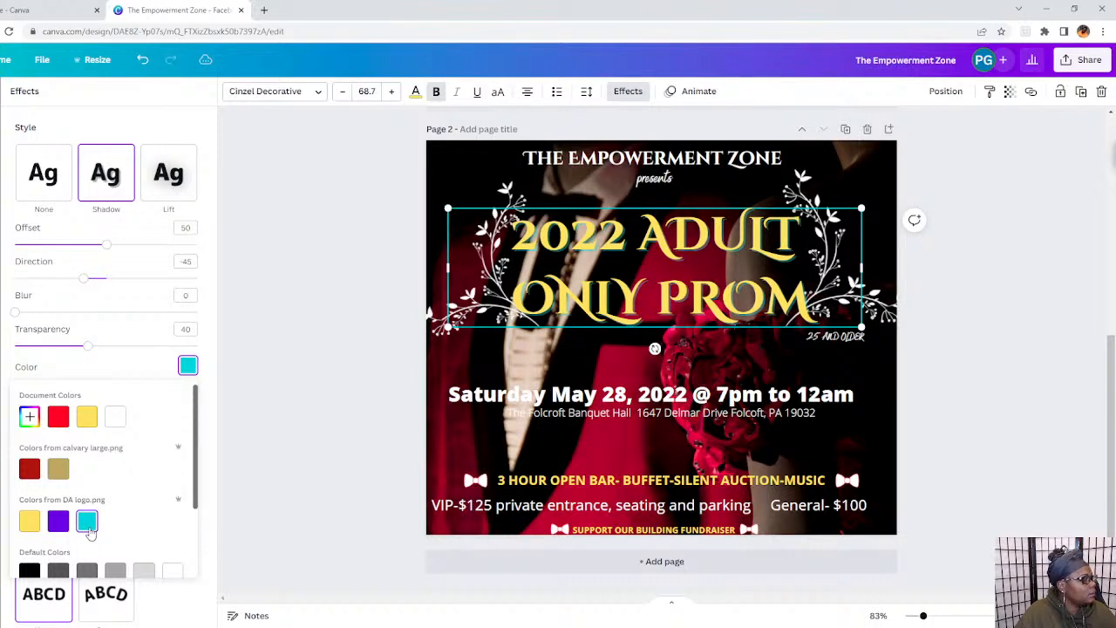
{"action": "scroll", "coordinate": [90, 532], "scroll_direction": "down", "scroll_amount": 2}
{"action": "left_click", "coordinate": [31, 470]}
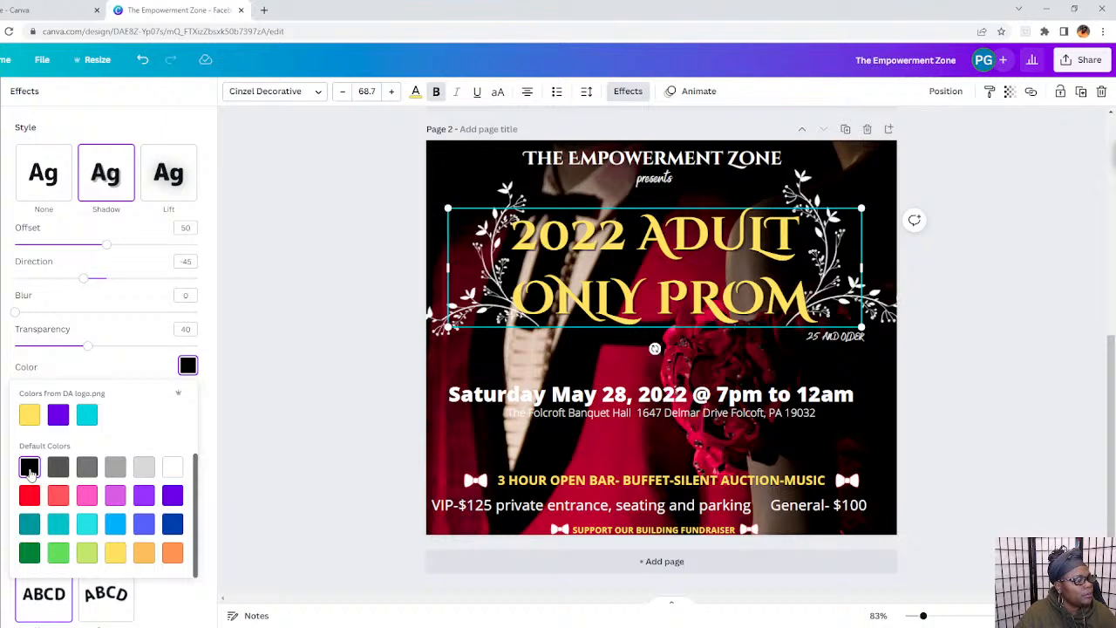
{"action": "key", "text": "Escape"}
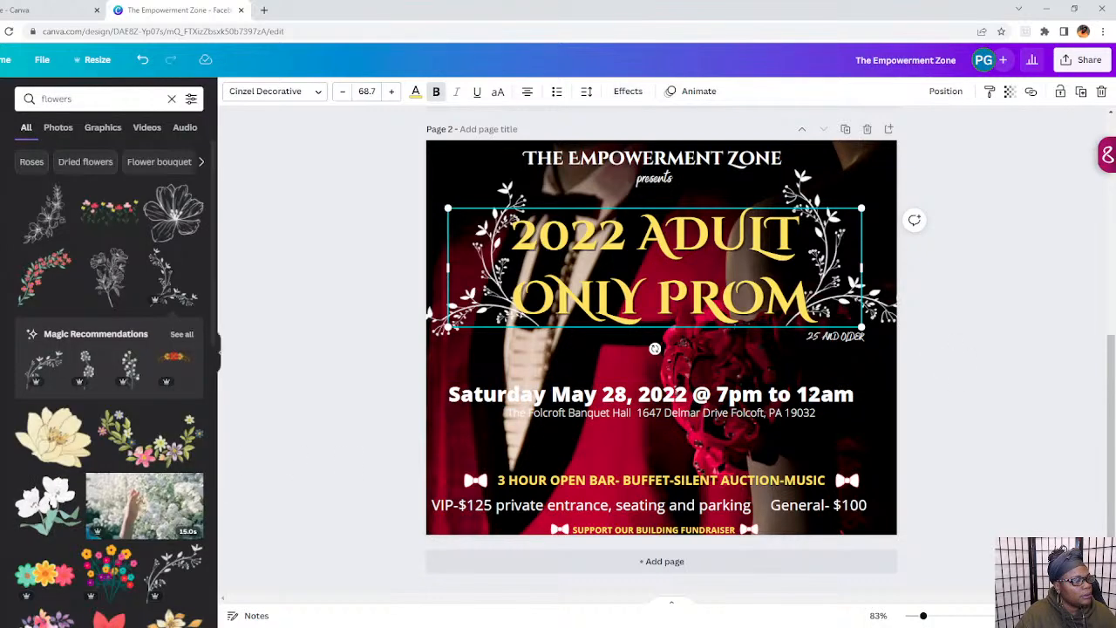
{"action": "left_click", "coordinate": [876, 262]}
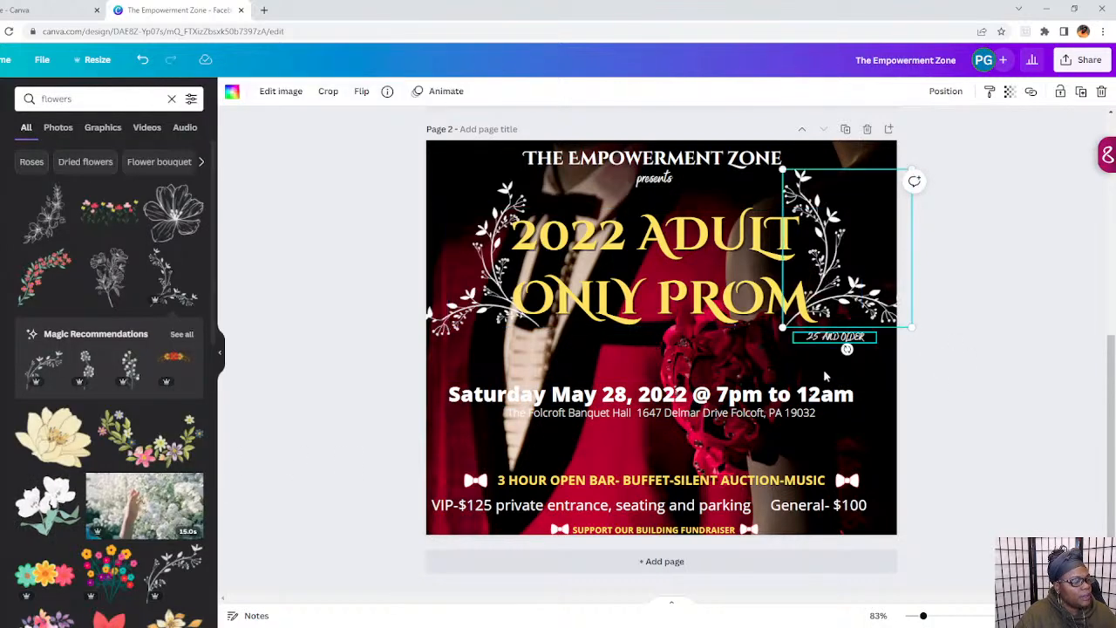
{"action": "left_click", "coordinate": [1002, 407]}
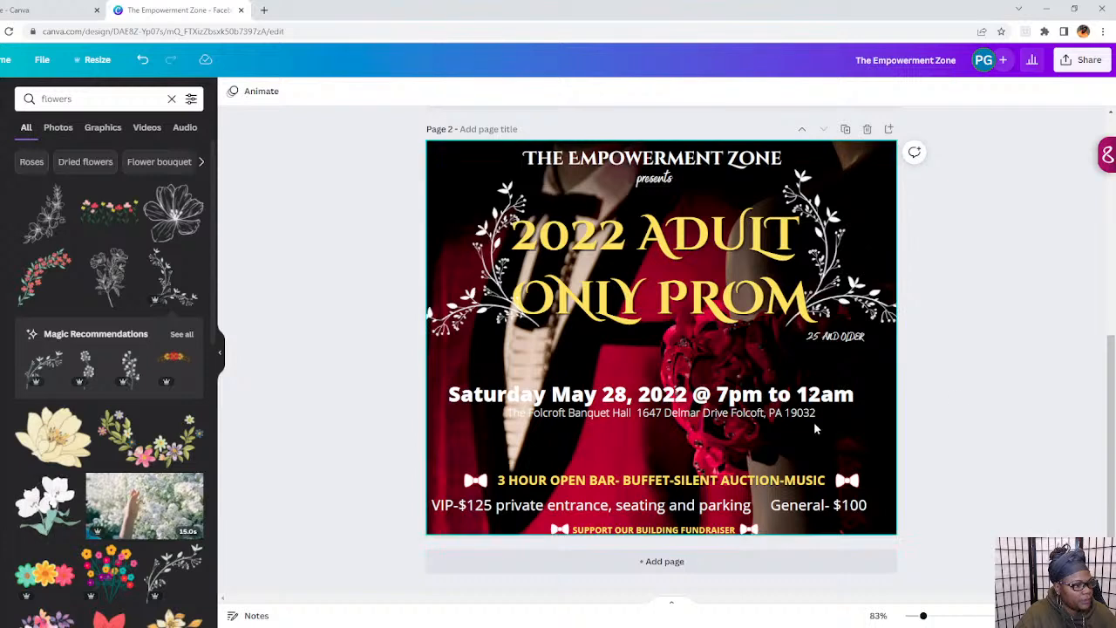
Colour the Saturday May 28, 2022 @ 7pm to 12am line yellow to match the title.
{"action": "left_click", "coordinate": [811, 397]}
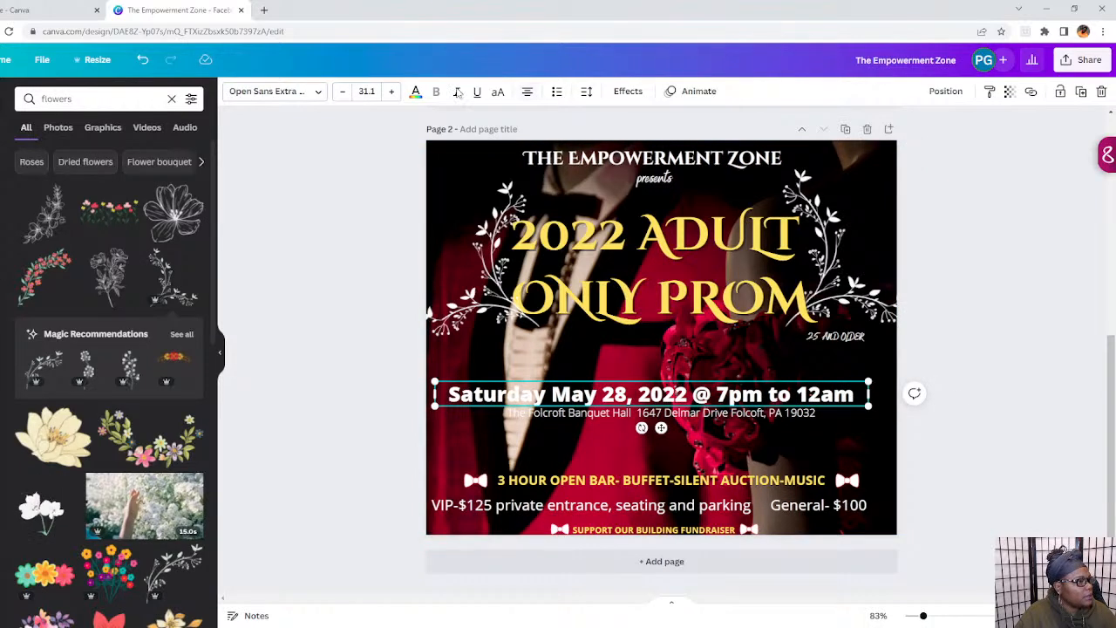
{"action": "left_click", "coordinate": [416, 92]}
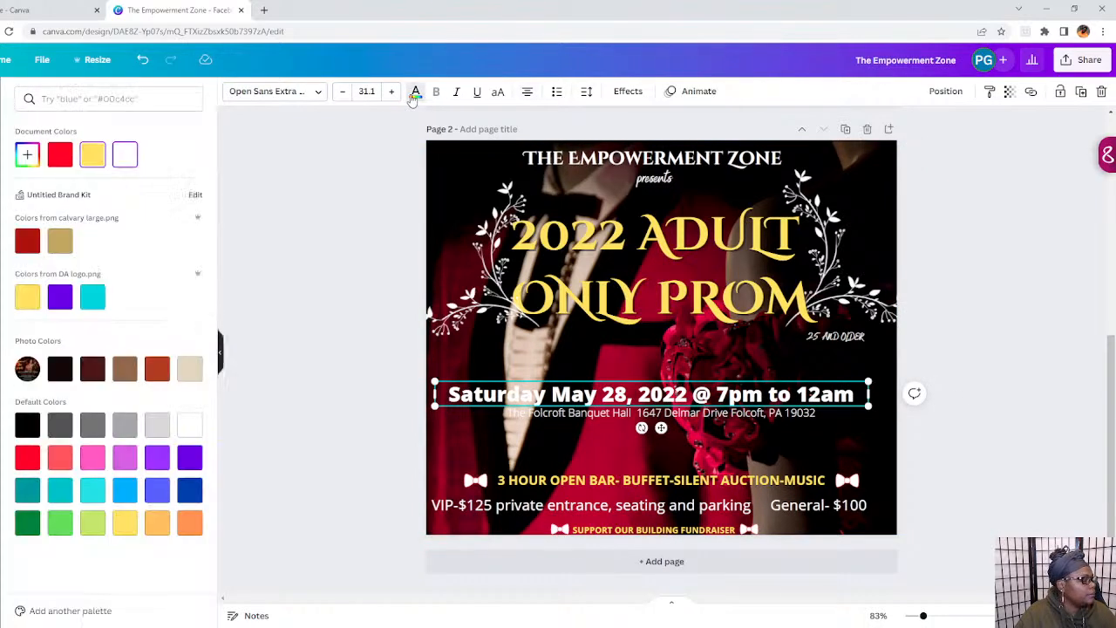
{"action": "left_click", "coordinate": [28, 296]}
{"action": "key", "text": "Escape"}
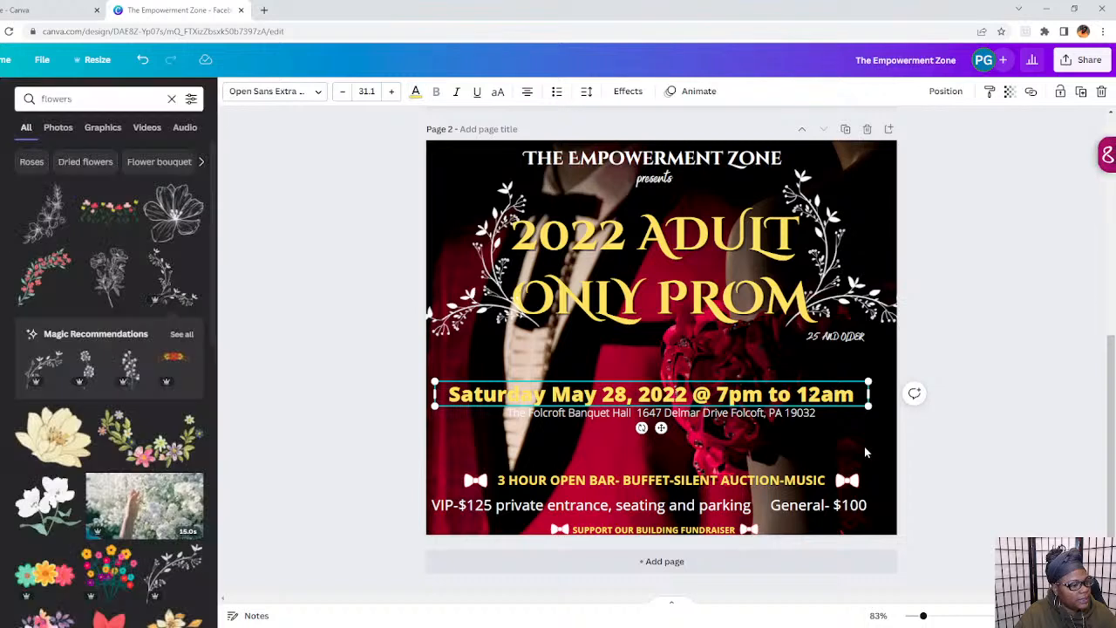
{"action": "left_click", "coordinate": [979, 424]}
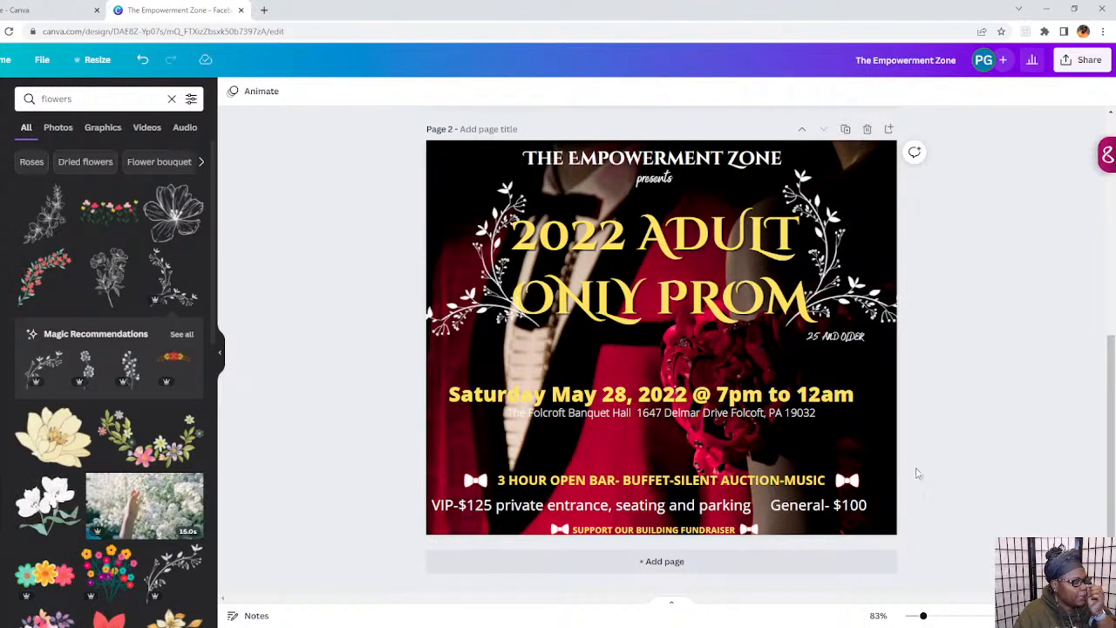
Shift the THE EMPOWERMENT ZONE heading slightly to the right and clear the flowers search.
{"action": "left_click", "coordinate": [775, 161]}
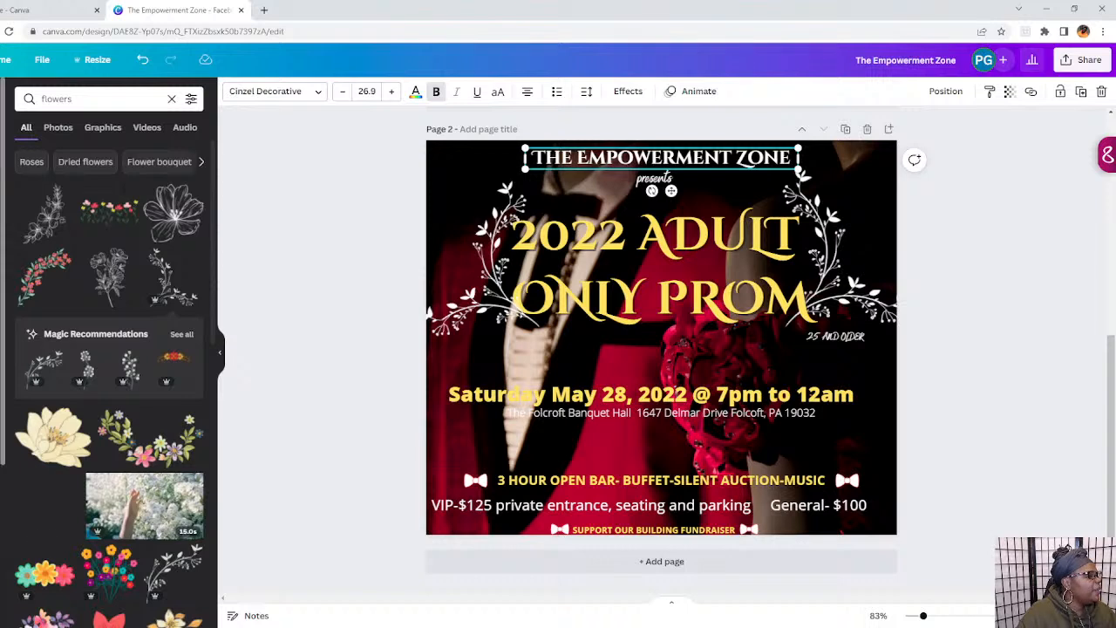
{"action": "left_click", "coordinate": [171, 98]}
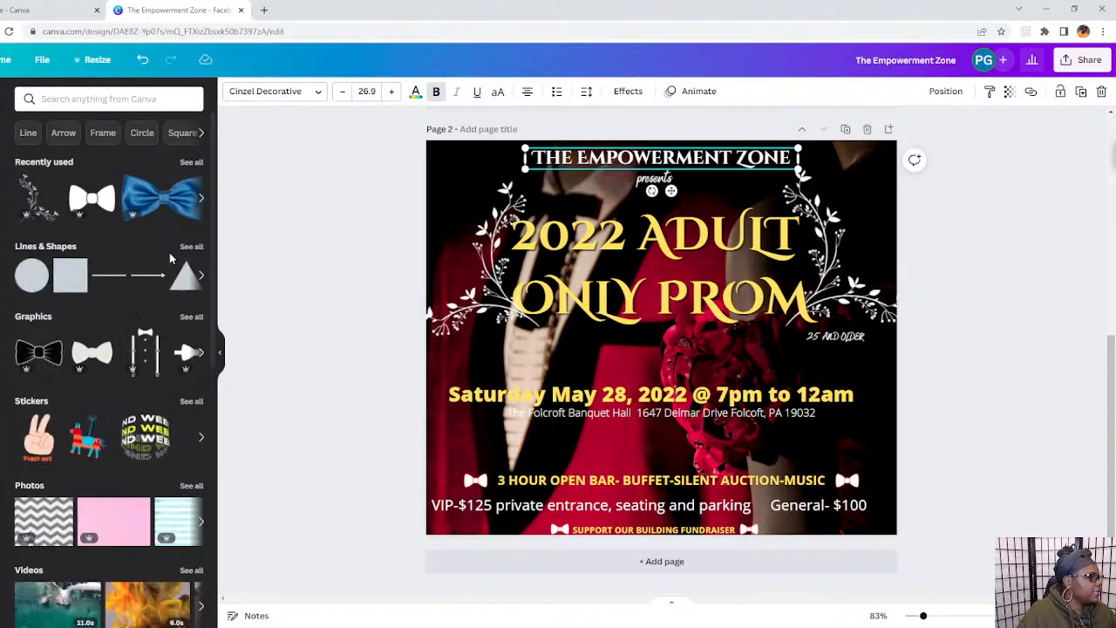
Add a square shape and resize it into a rectangle covering the 2022 ADULT ONLY PROM title between the floral branches.
{"action": "left_click", "coordinate": [63, 282]}
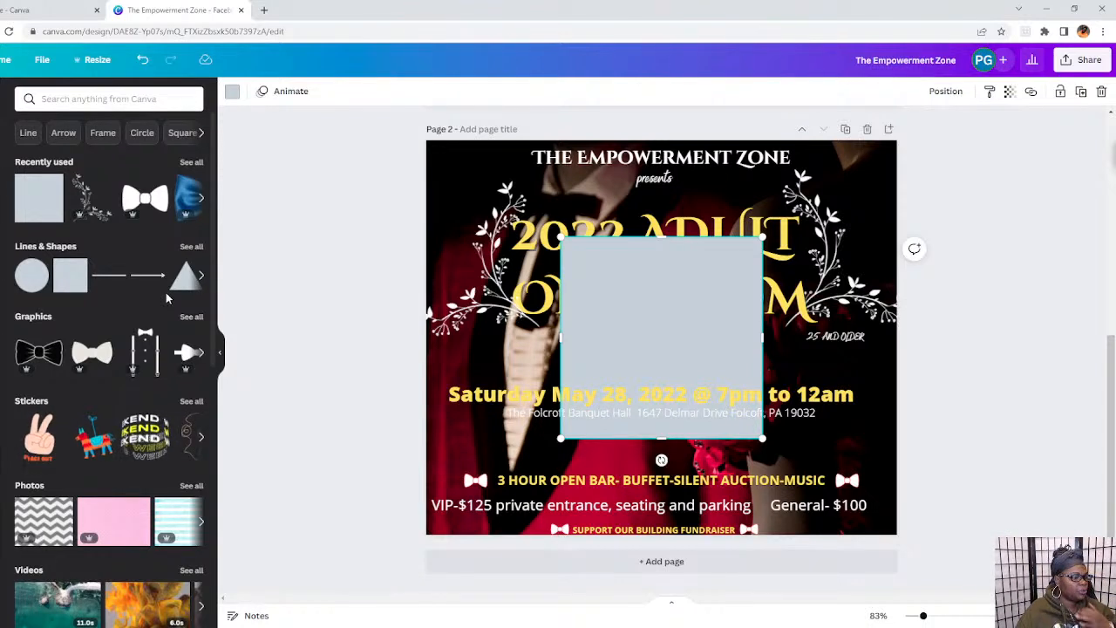
{"action": "left_click_drag", "start_coordinate": [684, 341], "coordinate": [635, 288]}
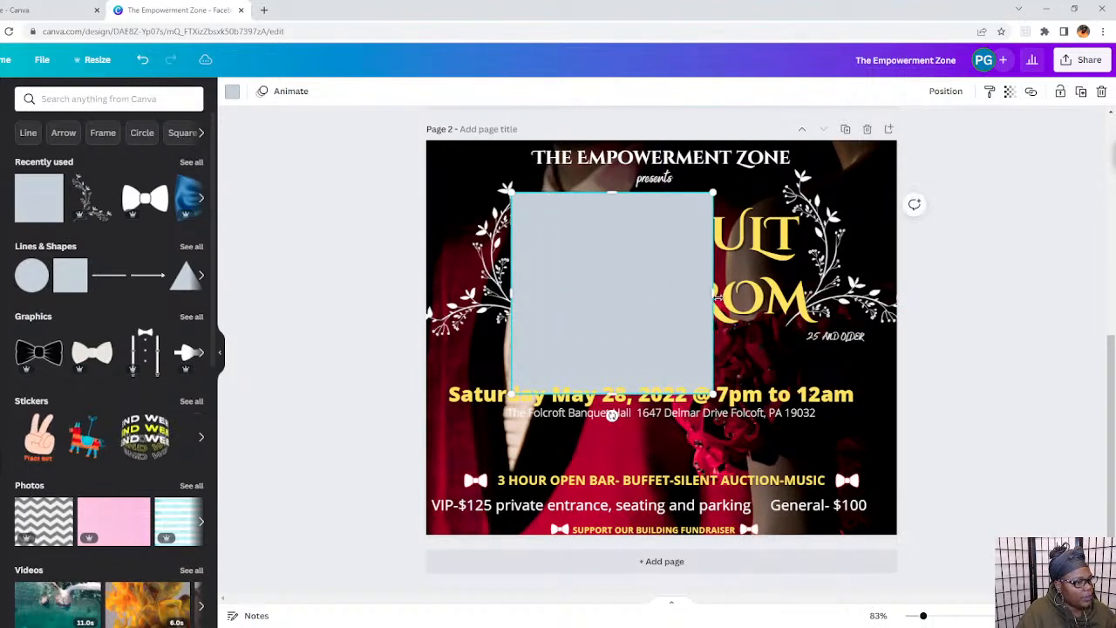
{"action": "left_click_drag", "start_coordinate": [717, 297], "coordinate": [825, 297]}
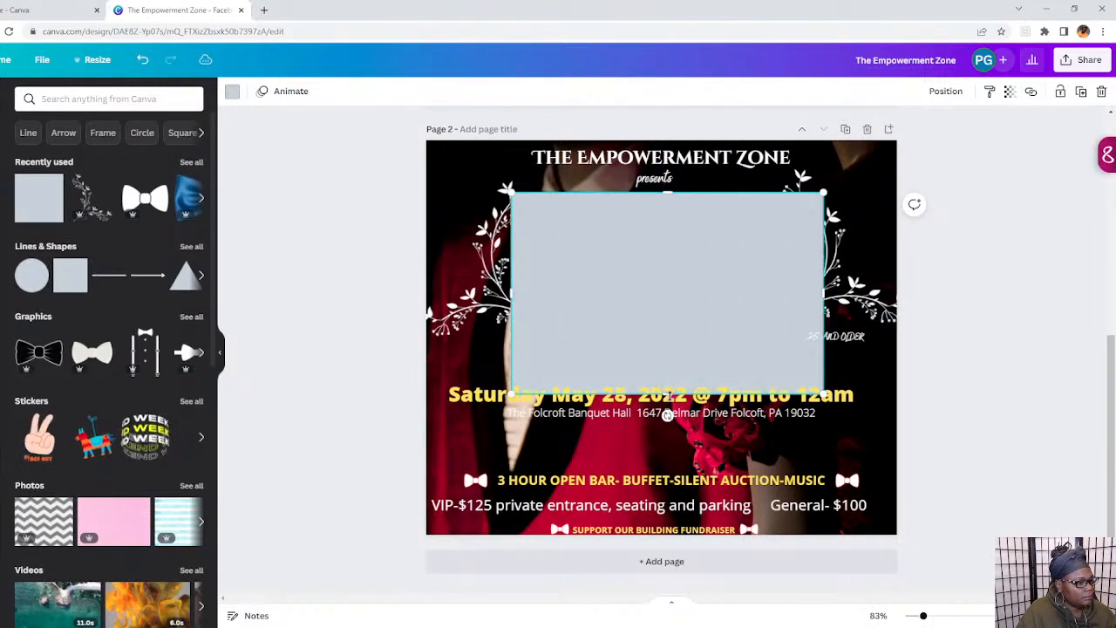
{"action": "left_click_drag", "start_coordinate": [669, 390], "coordinate": [669, 342]}
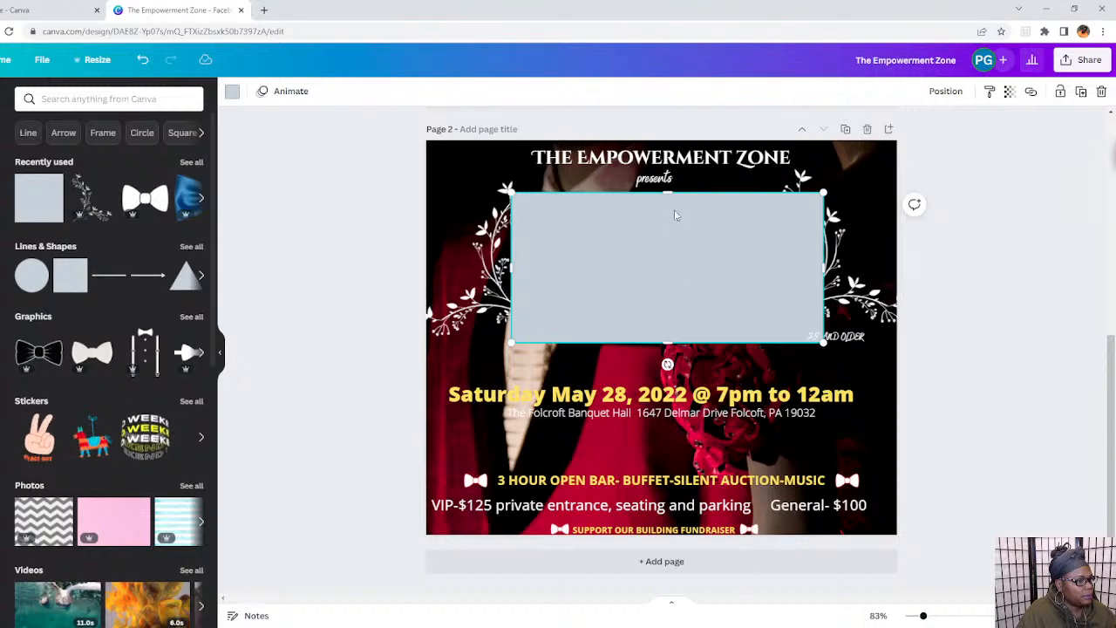
{"action": "left_click_drag", "start_coordinate": [669, 201], "coordinate": [665, 246]}
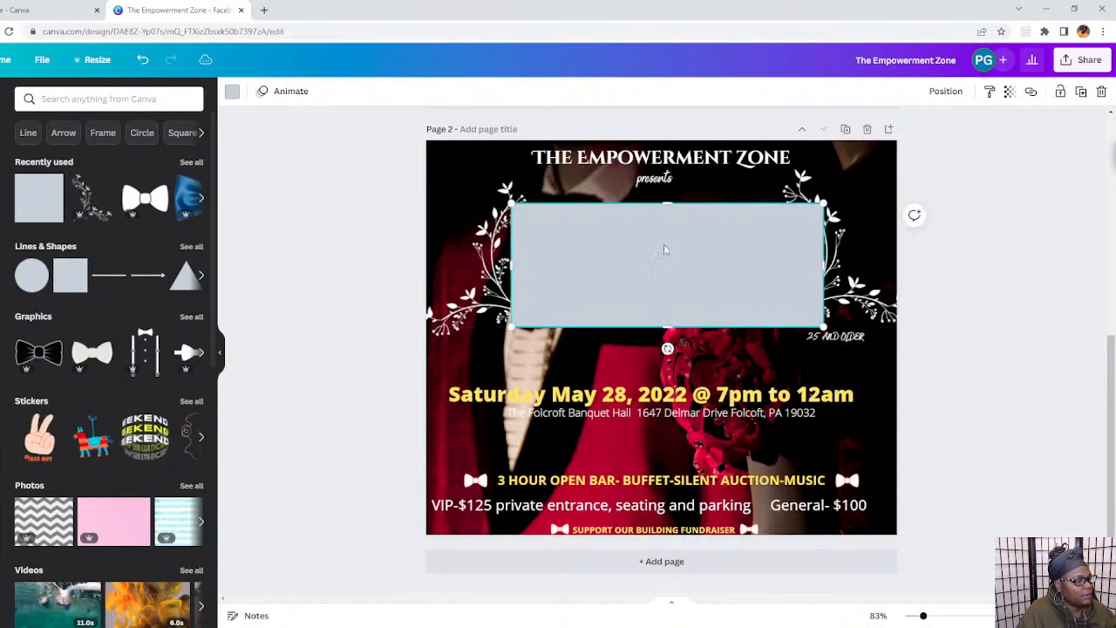
Send the title rectangle to the back so the title sits over it, trying white before filling it black.
{"action": "left_click", "coordinate": [232, 93]}
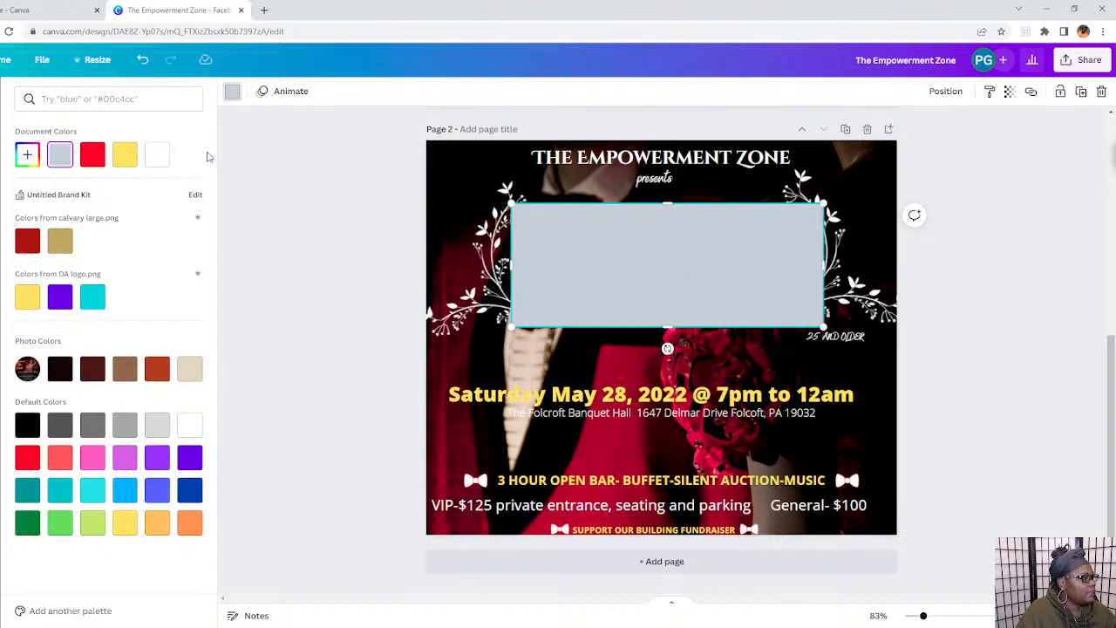
{"action": "left_click", "coordinate": [166, 158]}
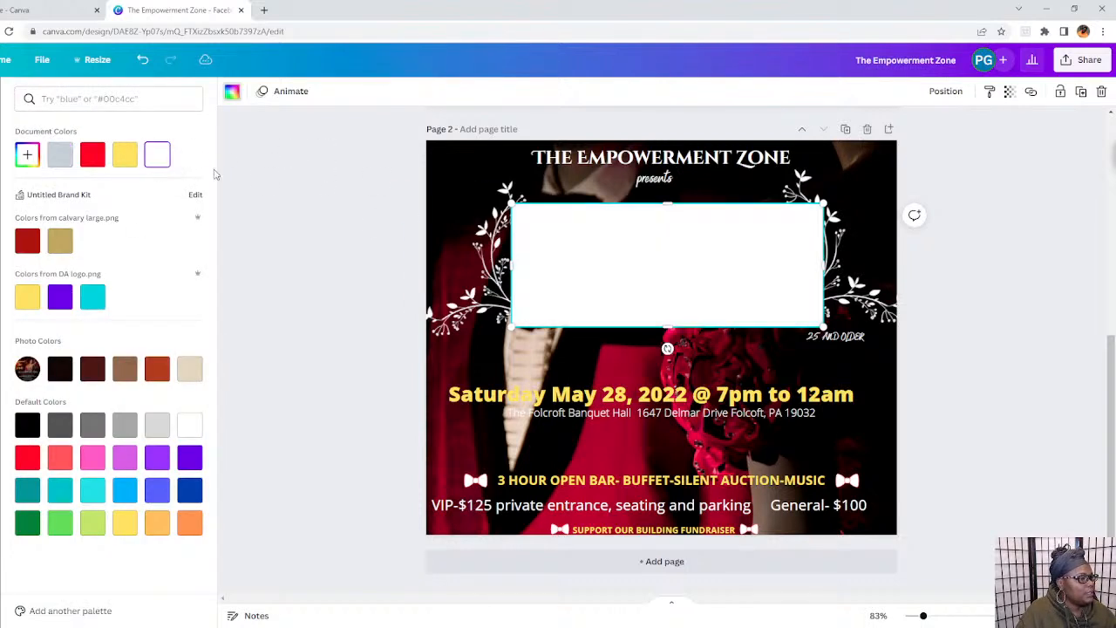
{"action": "right_click", "coordinate": [620, 255]}
{"action": "left_click", "coordinate": [685, 395]}
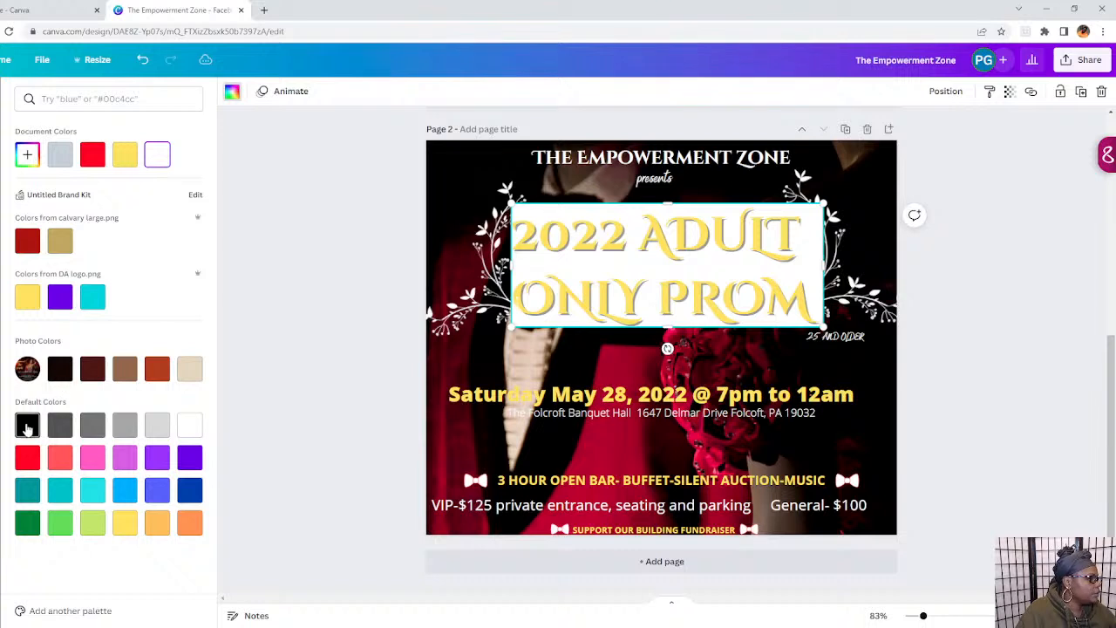
{"action": "left_click", "coordinate": [27, 425]}
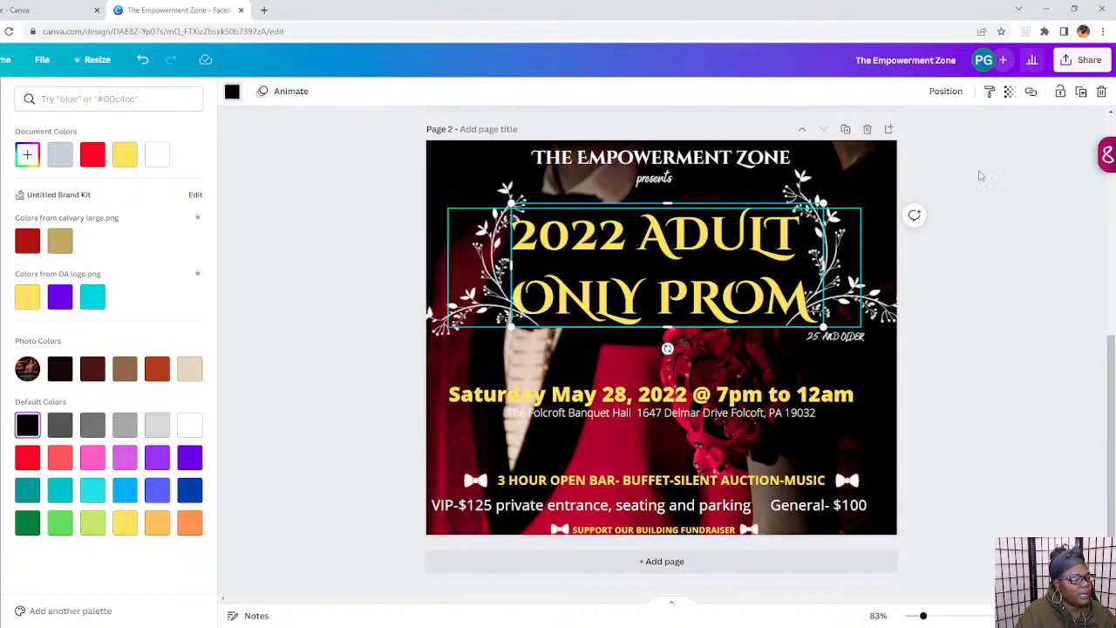
Lower the transparency value of the black title rectangle to about 86.
{"action": "left_click", "coordinate": [1009, 90]}
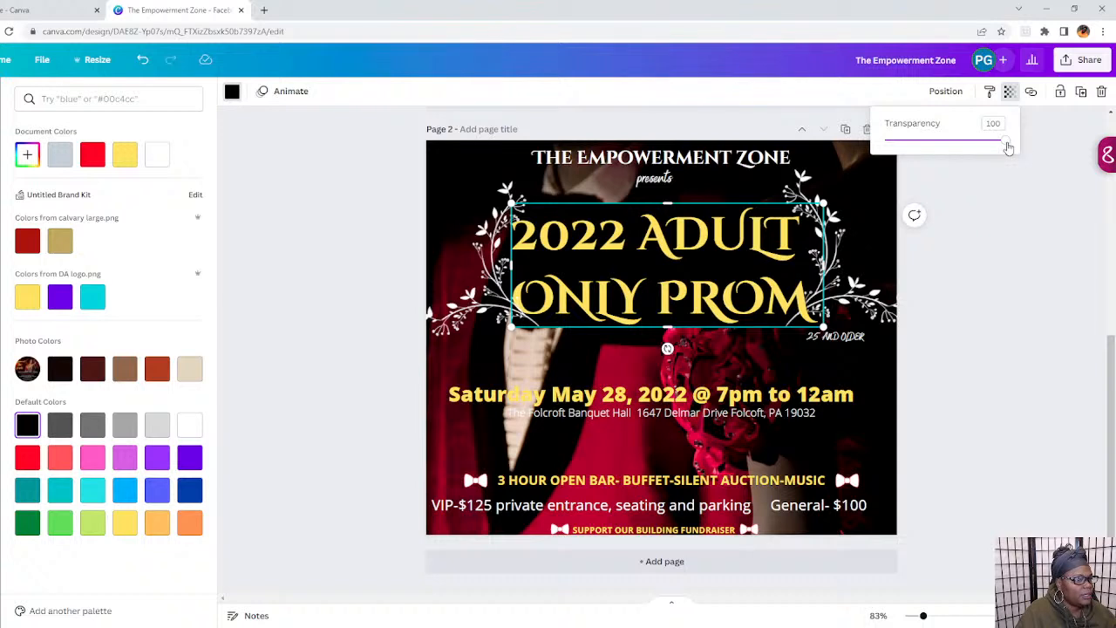
{"action": "left_click_drag", "start_coordinate": [1006, 140], "coordinate": [989, 154]}
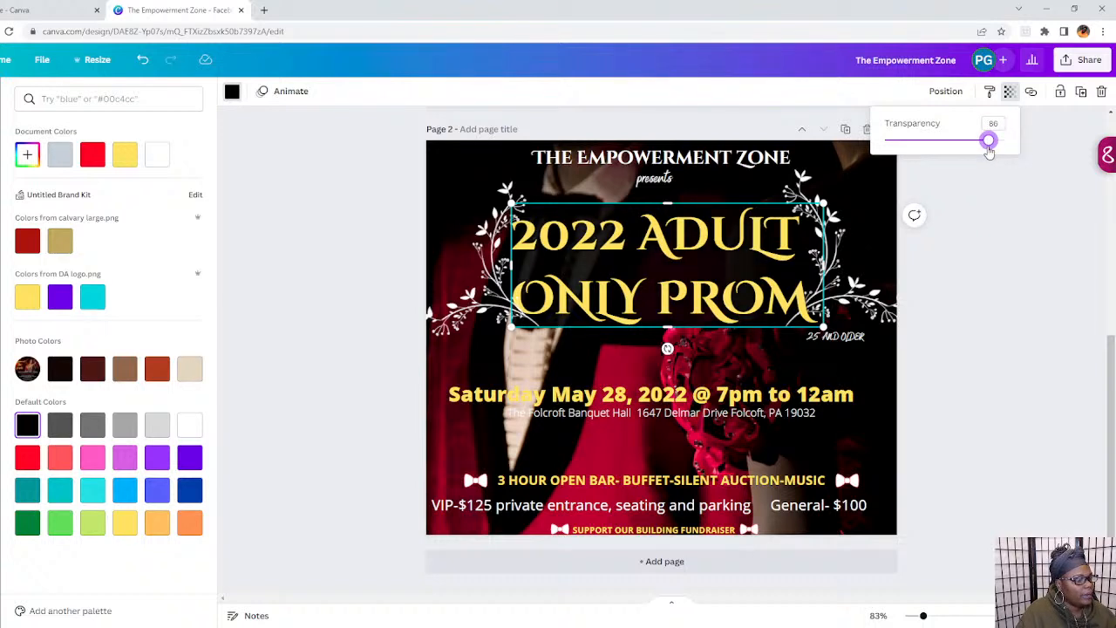
{"action": "left_click_drag", "start_coordinate": [989, 152], "coordinate": [987, 154]}
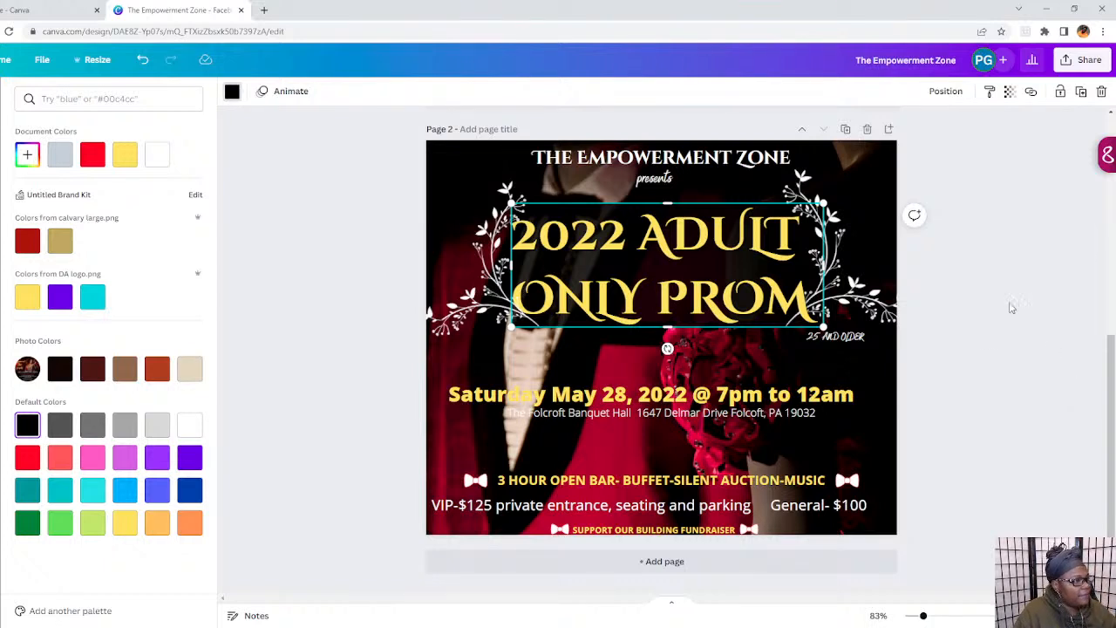
{"action": "key", "text": "Escape"}
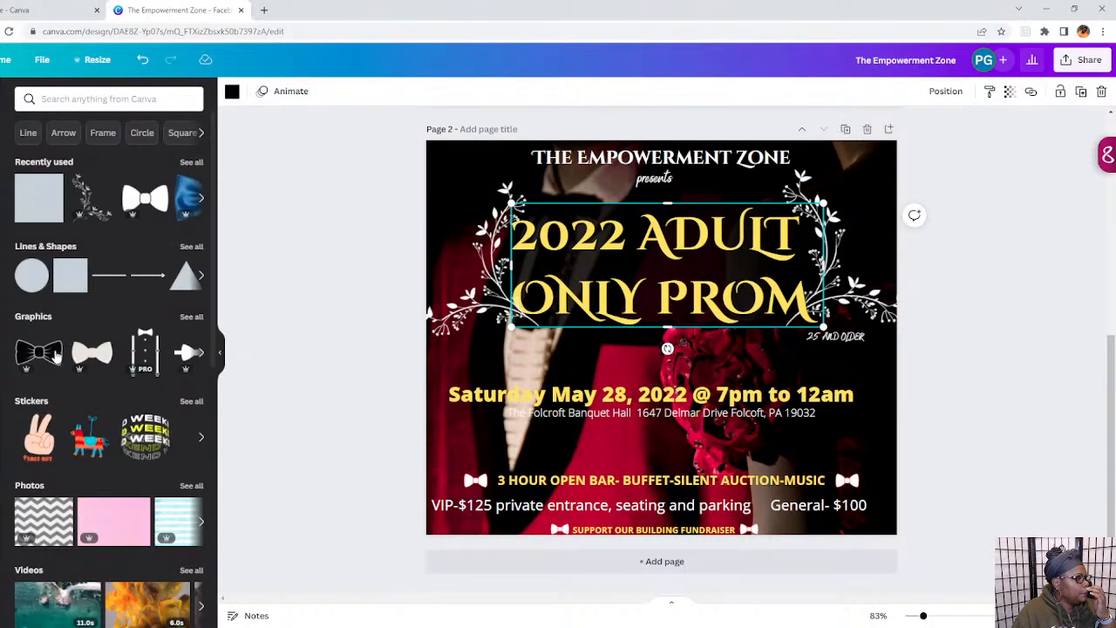
Add another square from Lines & Shapes and reshape it into a band covering the date and venue lines.
{"action": "left_click", "coordinate": [183, 248]}
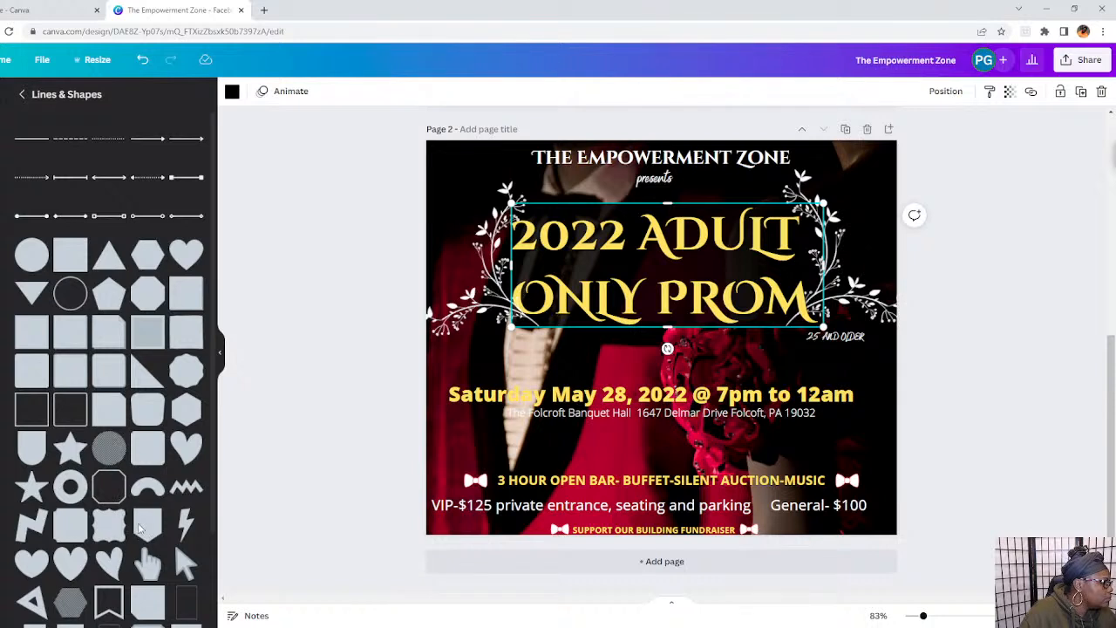
{"action": "left_click", "coordinate": [76, 270]}
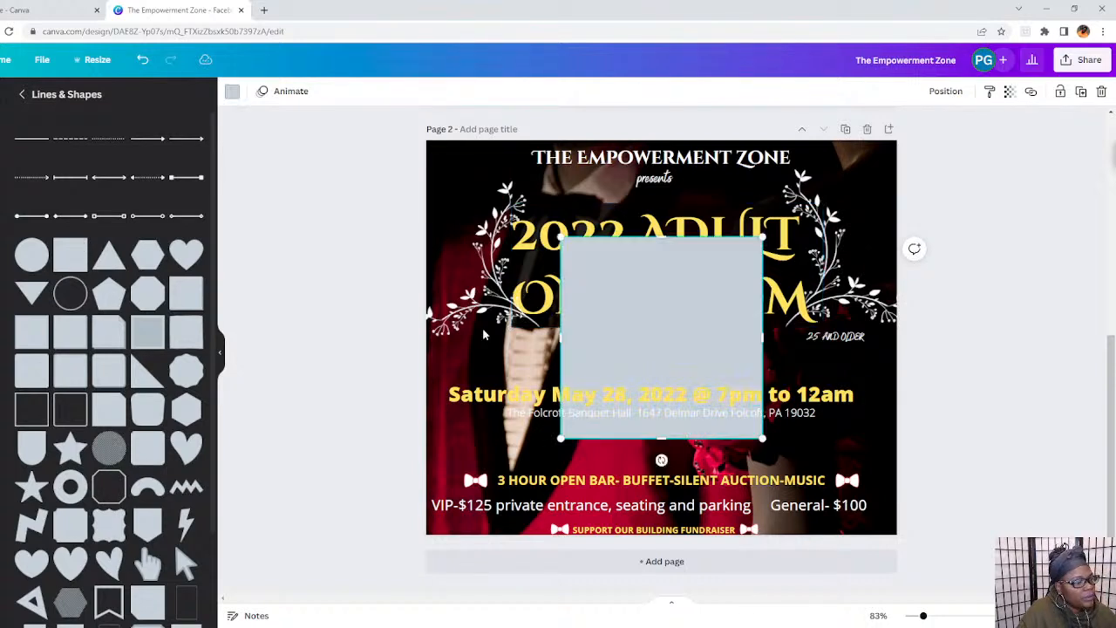
{"action": "left_click_drag", "start_coordinate": [660, 237], "coordinate": [660, 377]}
{"action": "left_click_drag", "start_coordinate": [658, 440], "coordinate": [657, 429]}
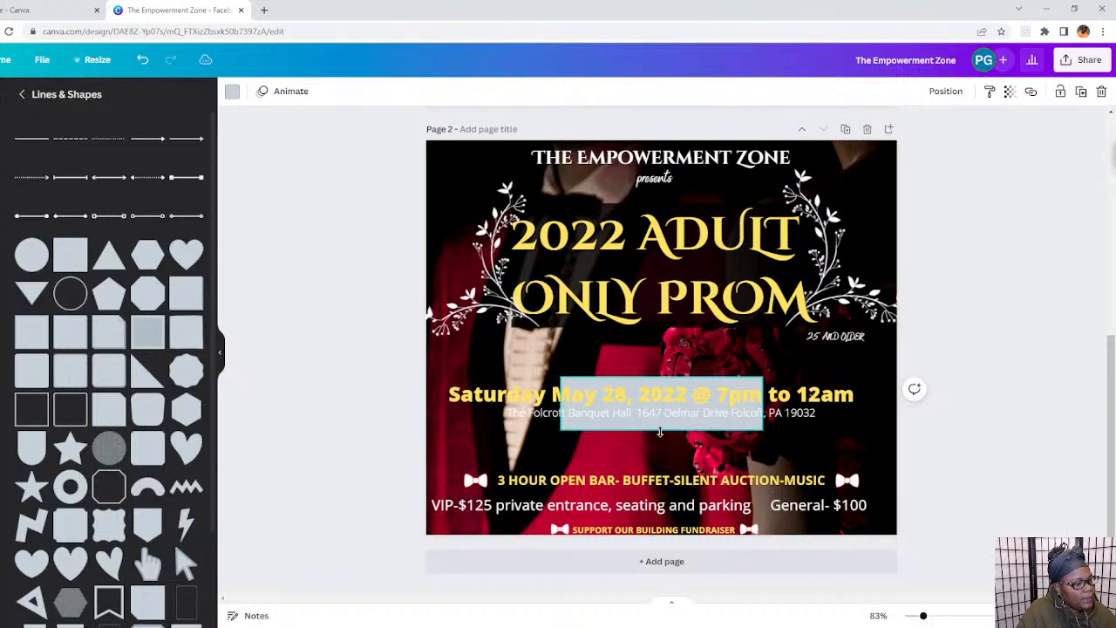
{"action": "left_click_drag", "start_coordinate": [764, 407], "coordinate": [871, 413]}
{"action": "left_click_drag", "start_coordinate": [561, 410], "coordinate": [443, 405]}
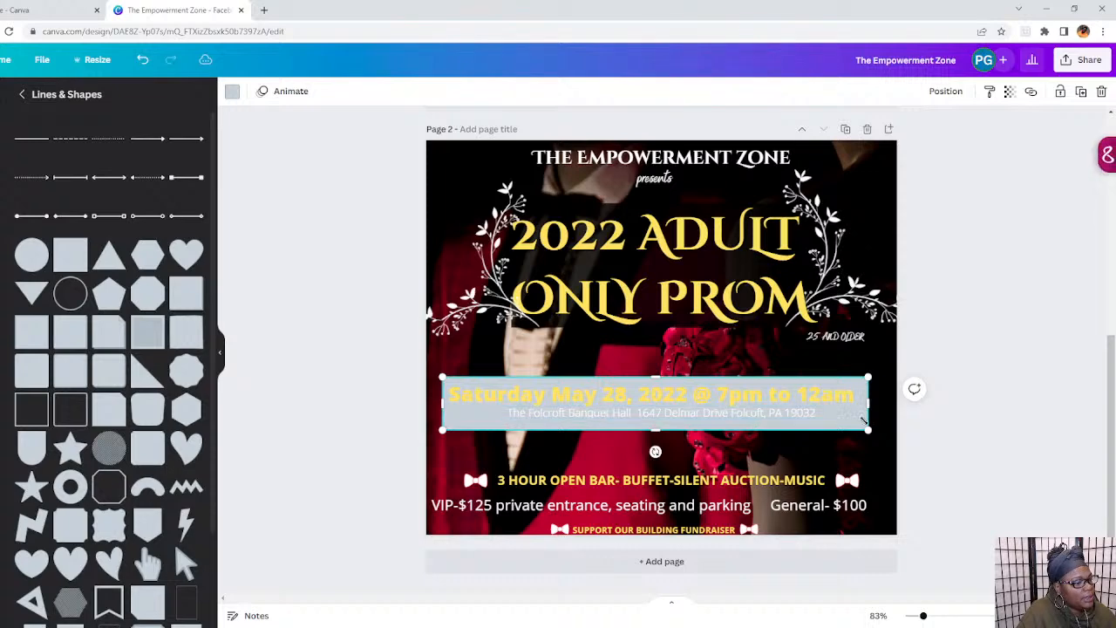
Fill the band behind the date and venue black and set its transparency to 82.
{"action": "left_click", "coordinate": [232, 91]}
{"action": "left_click", "coordinate": [57, 160]}
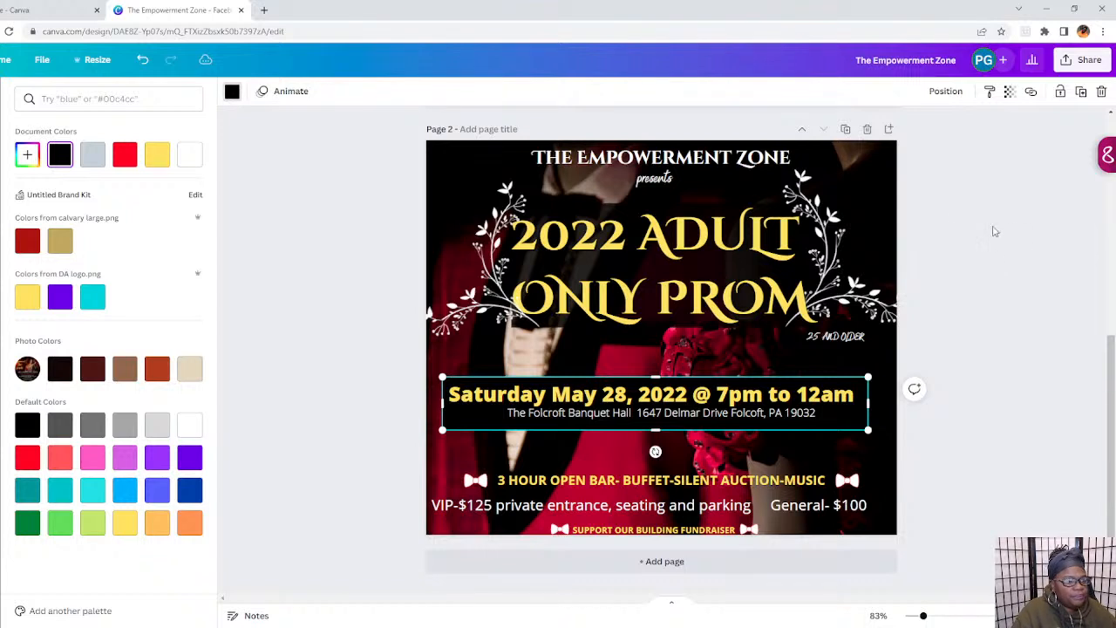
{"action": "left_click", "coordinate": [1010, 93]}
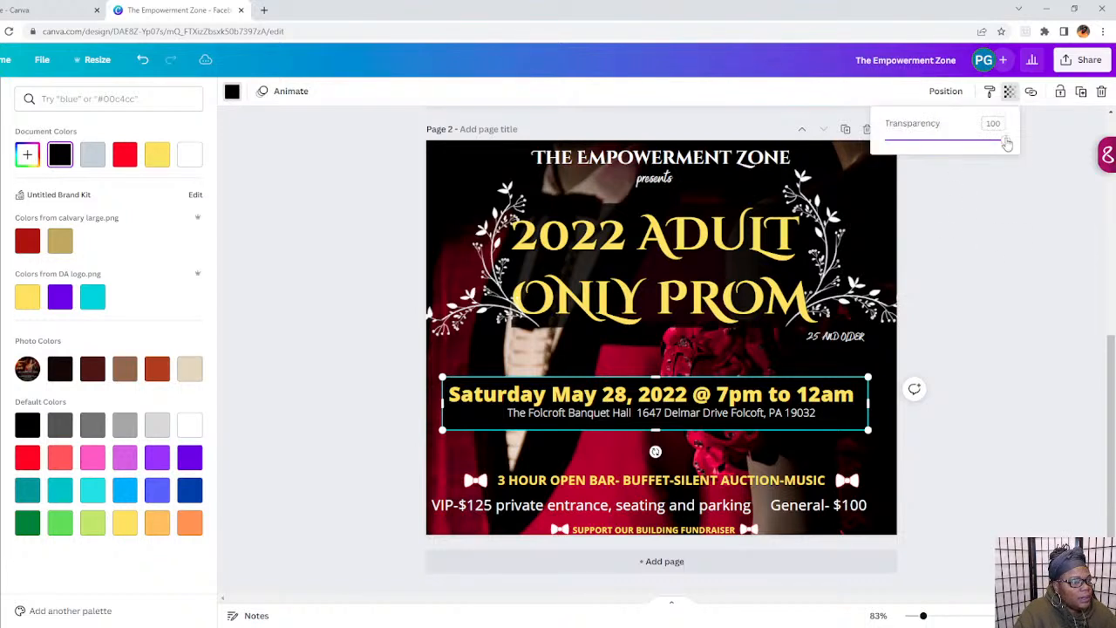
{"action": "left_click_drag", "start_coordinate": [1006, 143], "coordinate": [984, 149]}
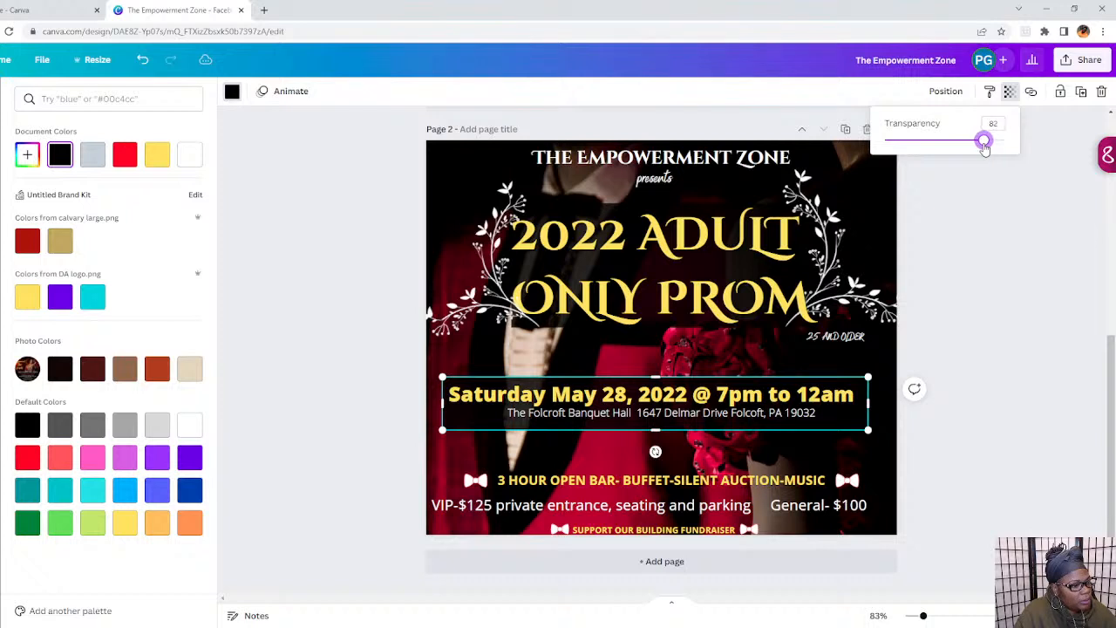
{"action": "left_click", "coordinate": [1029, 220]}
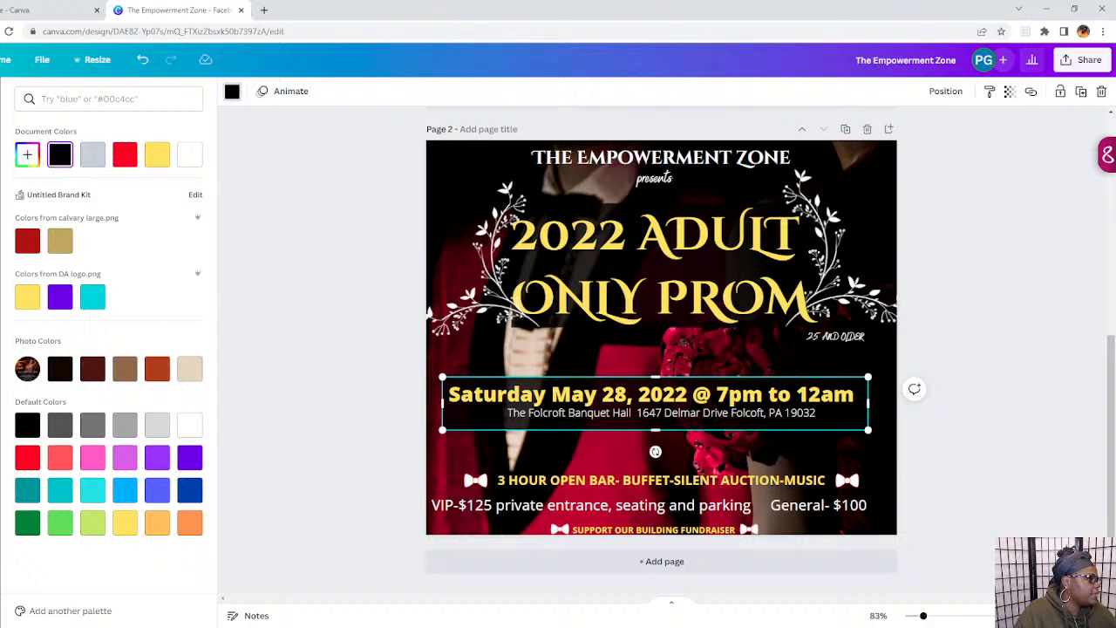
{"action": "key", "text": "Escape"}
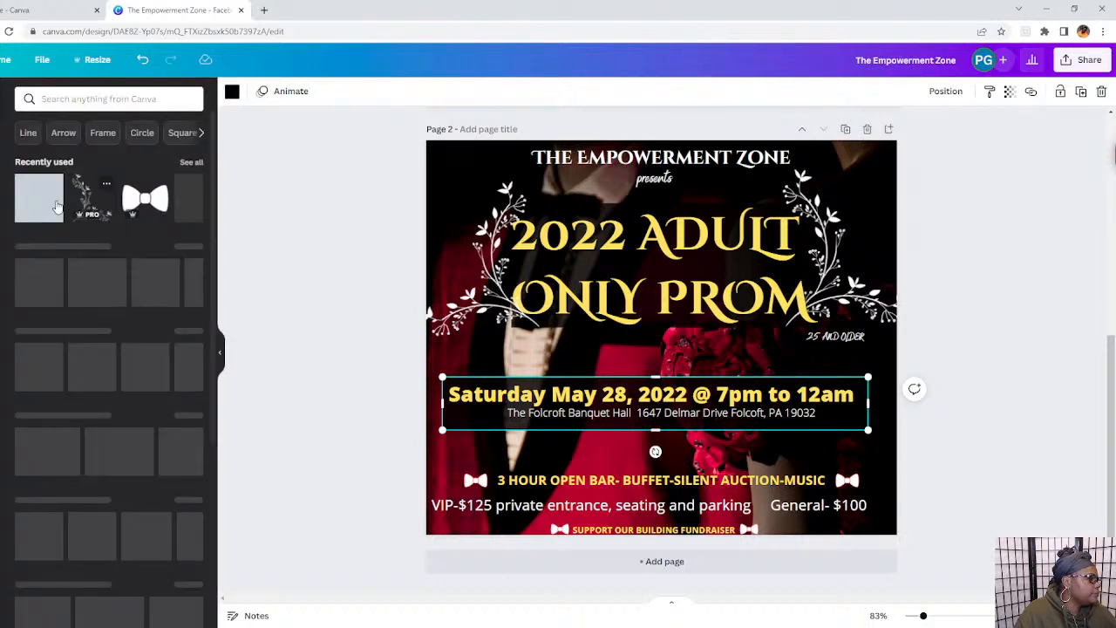
Add a third square, stretch it across the open bar, pricing and fundraiser lines, and send it to the back.
{"action": "left_click_drag", "start_coordinate": [56, 205], "coordinate": [643, 462]}
{"action": "left_click_drag", "start_coordinate": [744, 495], "coordinate": [878, 495]}
{"action": "left_click_drag", "start_coordinate": [542, 493], "coordinate": [417, 493]}
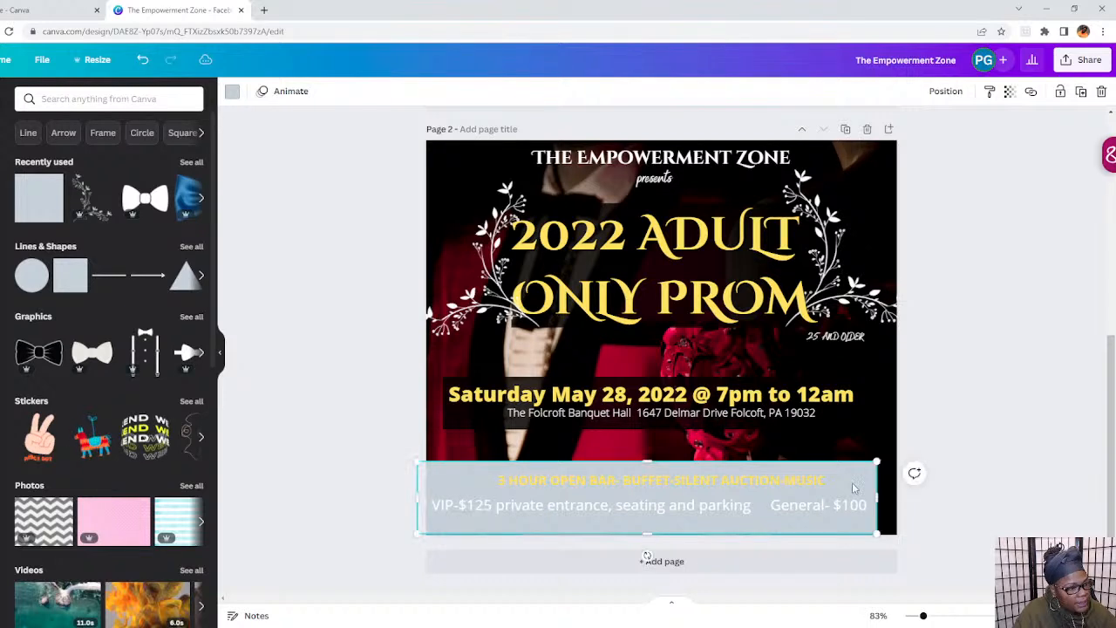
{"action": "left_click_drag", "start_coordinate": [853, 488], "coordinate": [862, 489]}
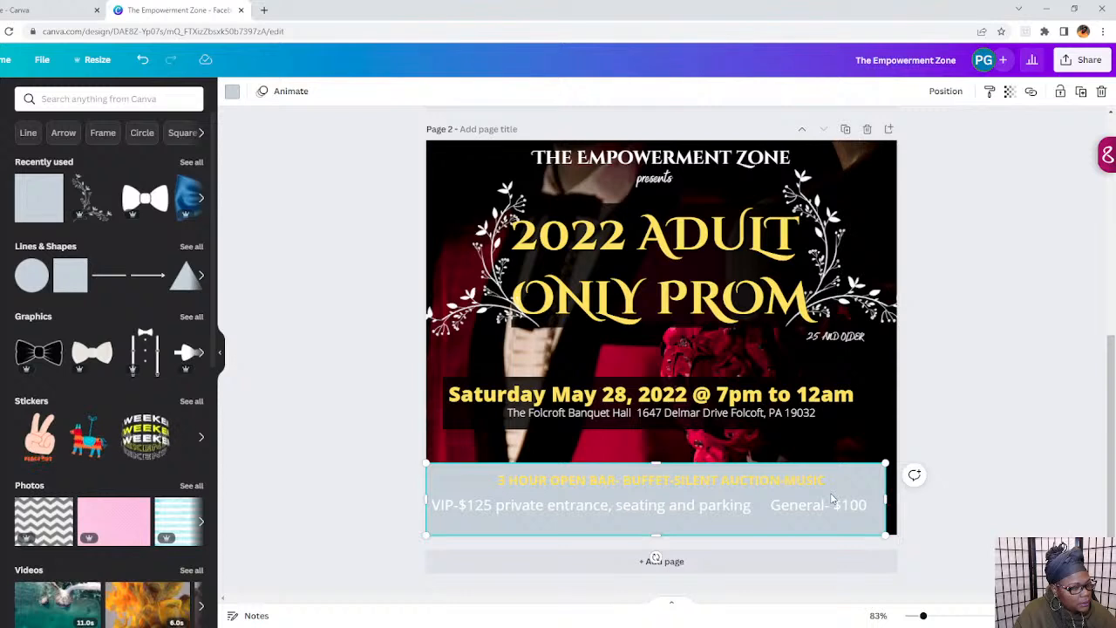
{"action": "right_click", "coordinate": [858, 498]}
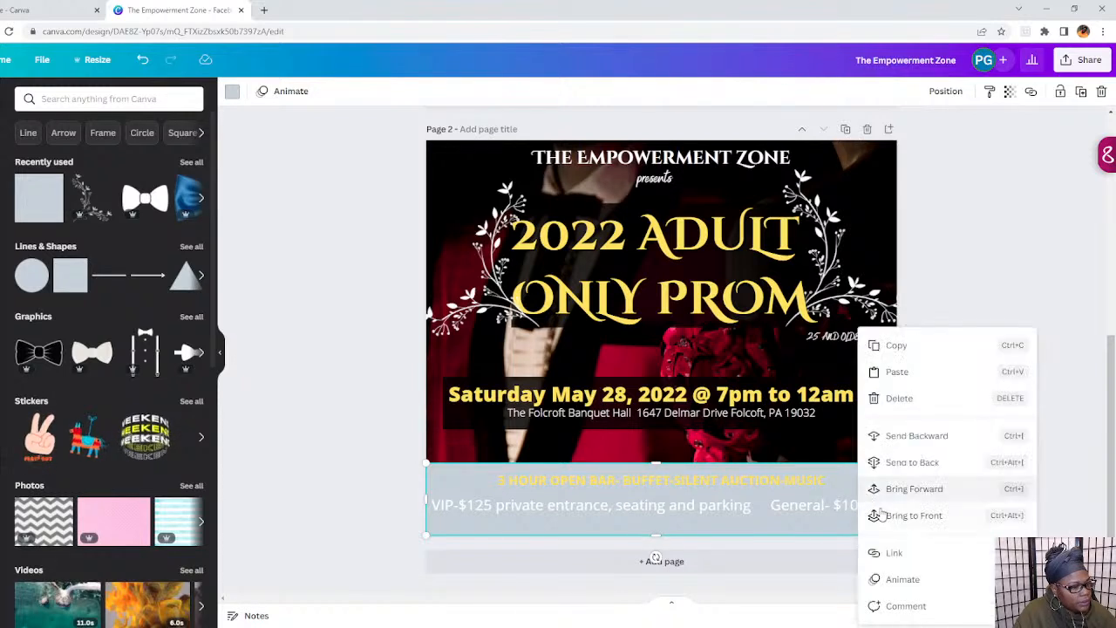
{"action": "left_click", "coordinate": [920, 462]}
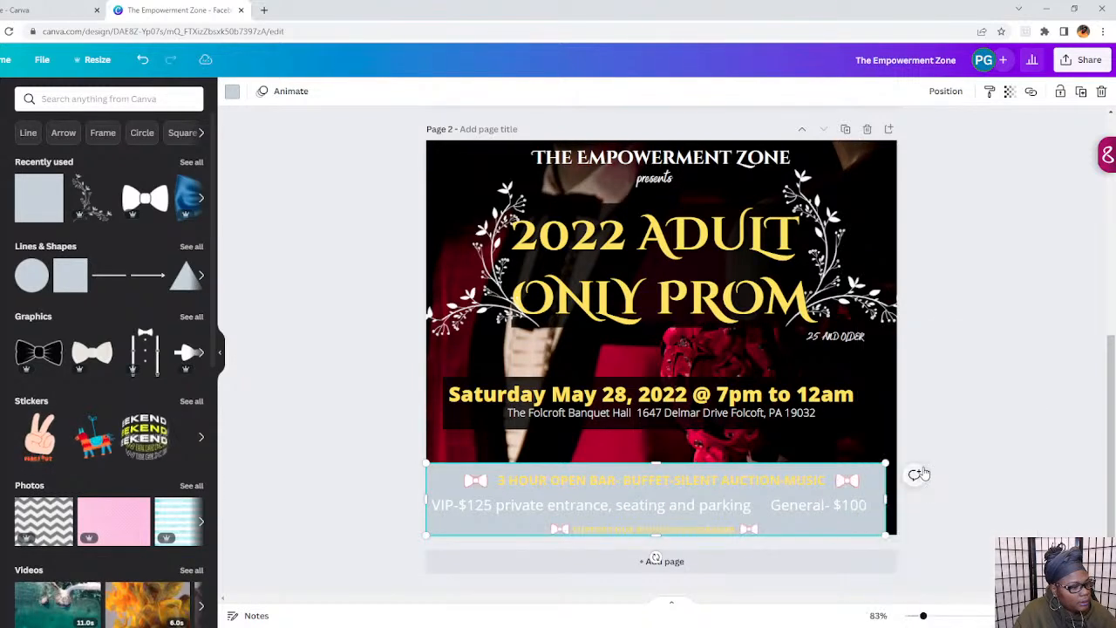
Fill the rectangle behind the pricing lines black and extend it to the flyer's right edge.
{"action": "left_click", "coordinate": [232, 92]}
{"action": "left_click", "coordinate": [60, 154]}
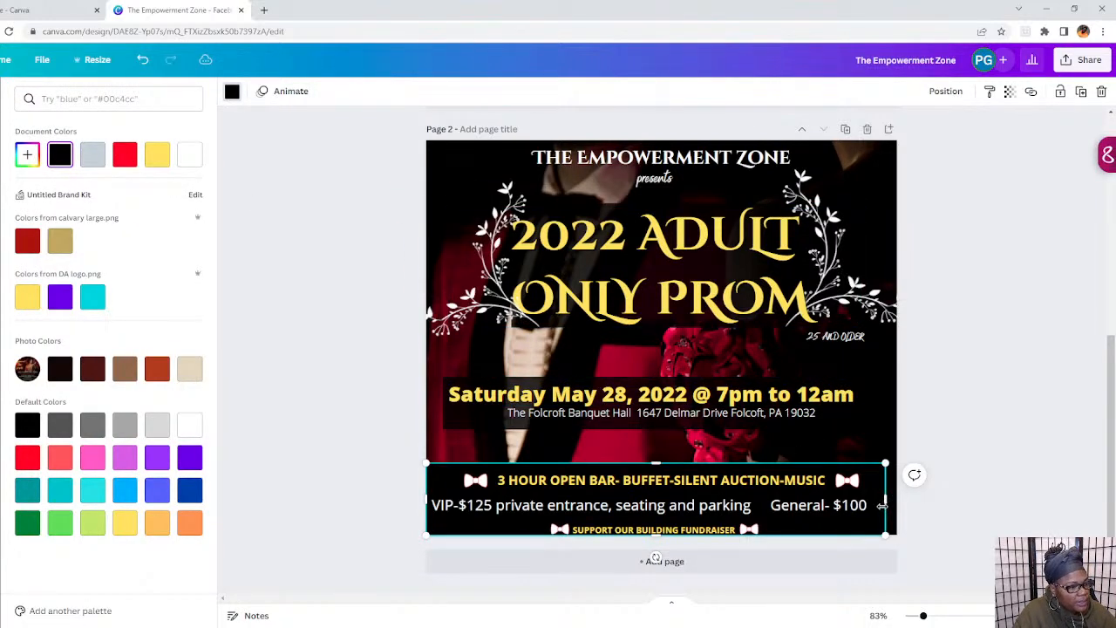
{"action": "left_click_drag", "start_coordinate": [891, 496], "coordinate": [898, 496]}
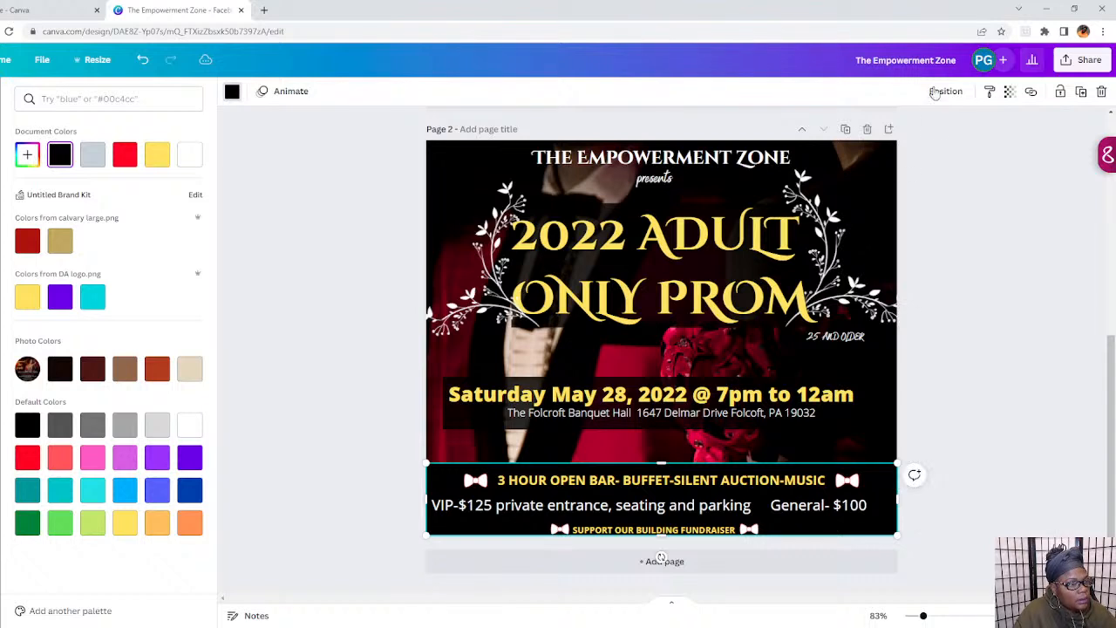
Make the black rectangle behind the pricing lines slightly see-through and deselect it.
{"action": "left_click", "coordinate": [1009, 91]}
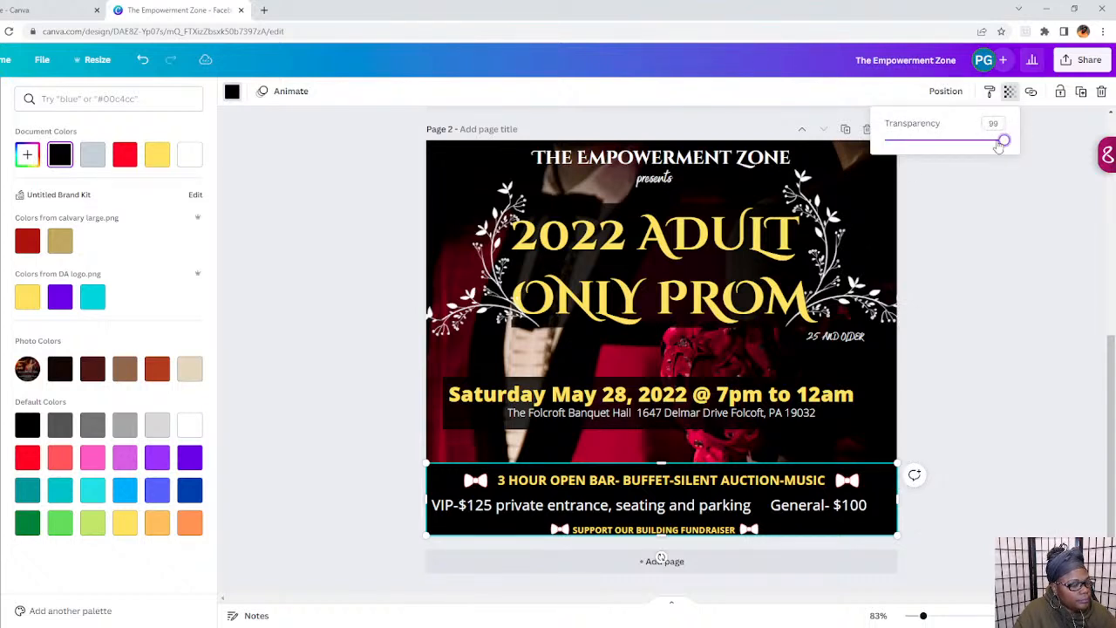
{"action": "left_click_drag", "start_coordinate": [1004, 142], "coordinate": [974, 152]}
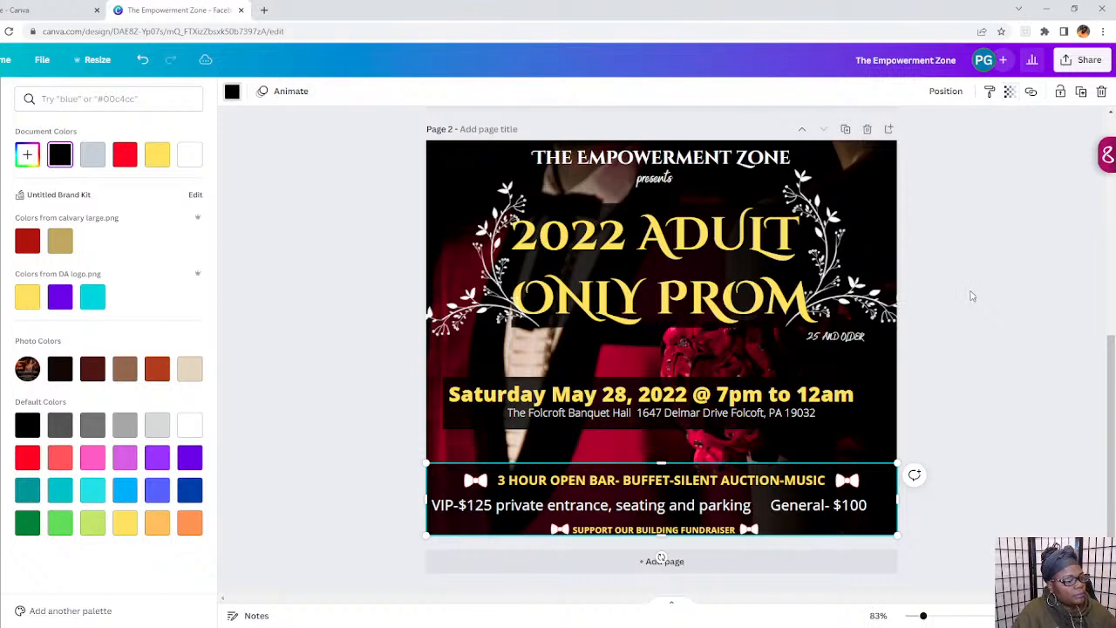
{"action": "key", "text": "Escape"}
{"action": "left_click", "coordinate": [1007, 184]}
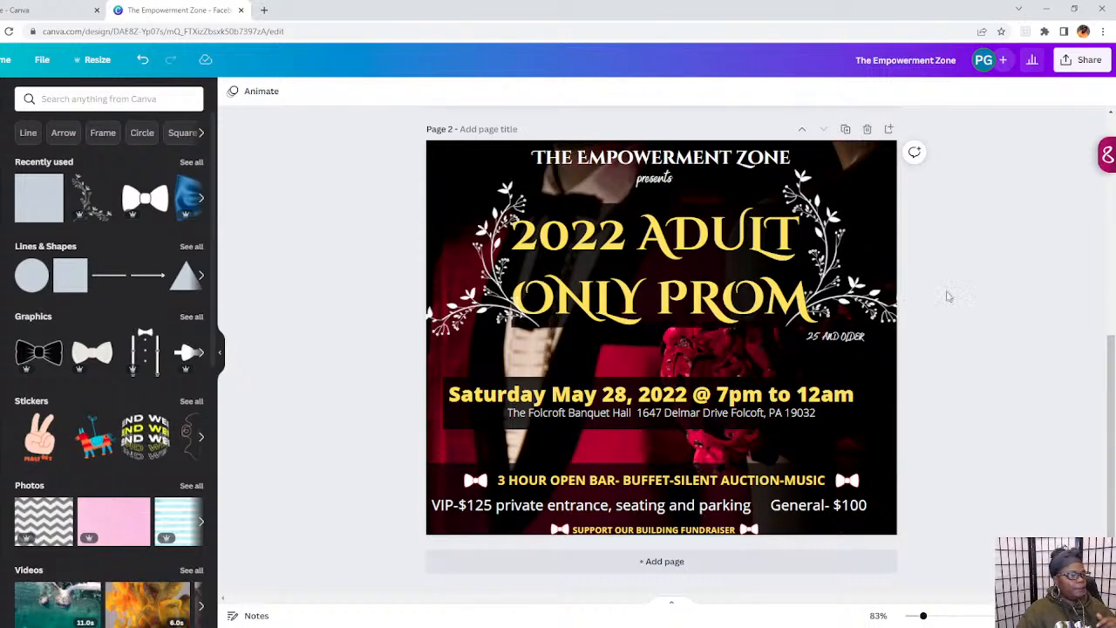
Enlarge the original flyer image on page 1 to about 688 by 697 and move it to the page's upper-left corner.
{"action": "scroll", "coordinate": [937, 337], "scroll_direction": "up", "scroll_amount": 5}
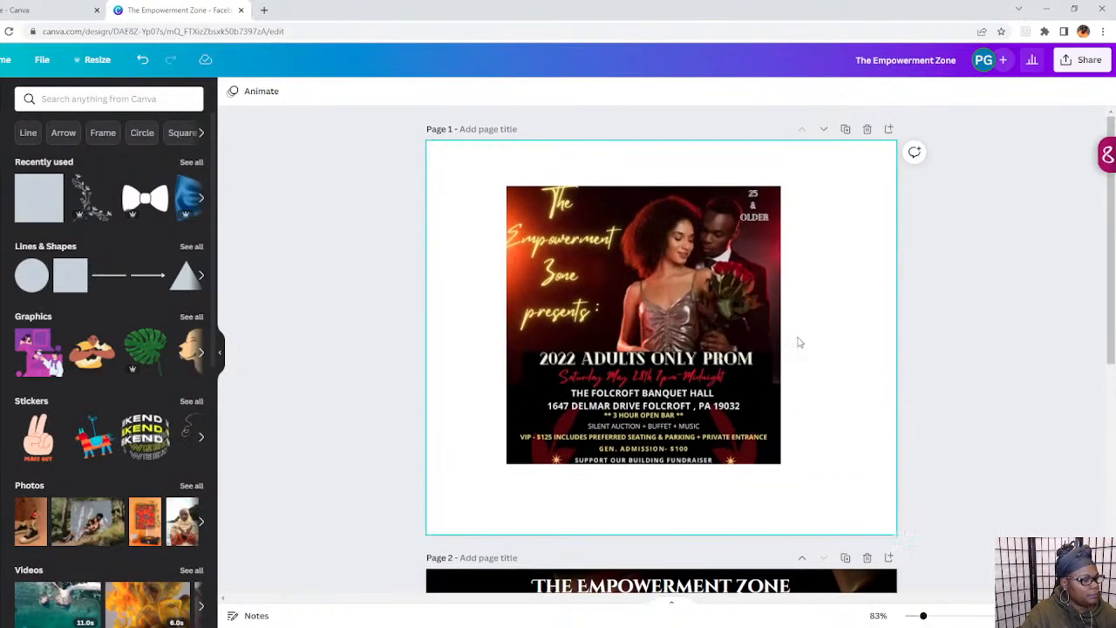
{"action": "left_click", "coordinate": [775, 451]}
{"action": "left_click_drag", "start_coordinate": [782, 463], "coordinate": [843, 529]}
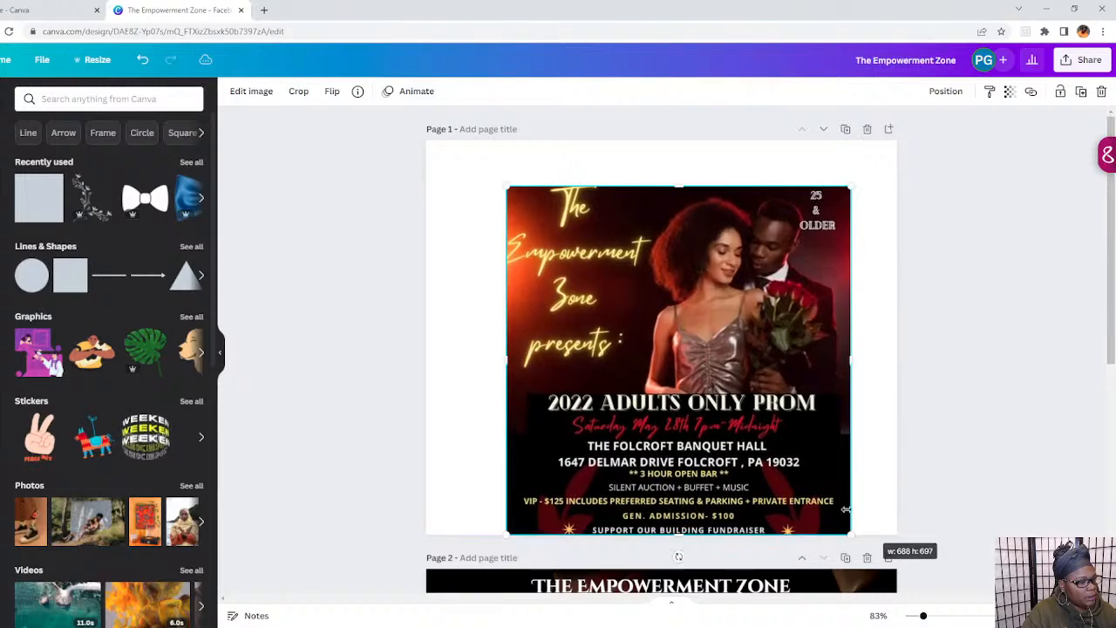
{"action": "left_click_drag", "start_coordinate": [717, 422], "coordinate": [640, 375]}
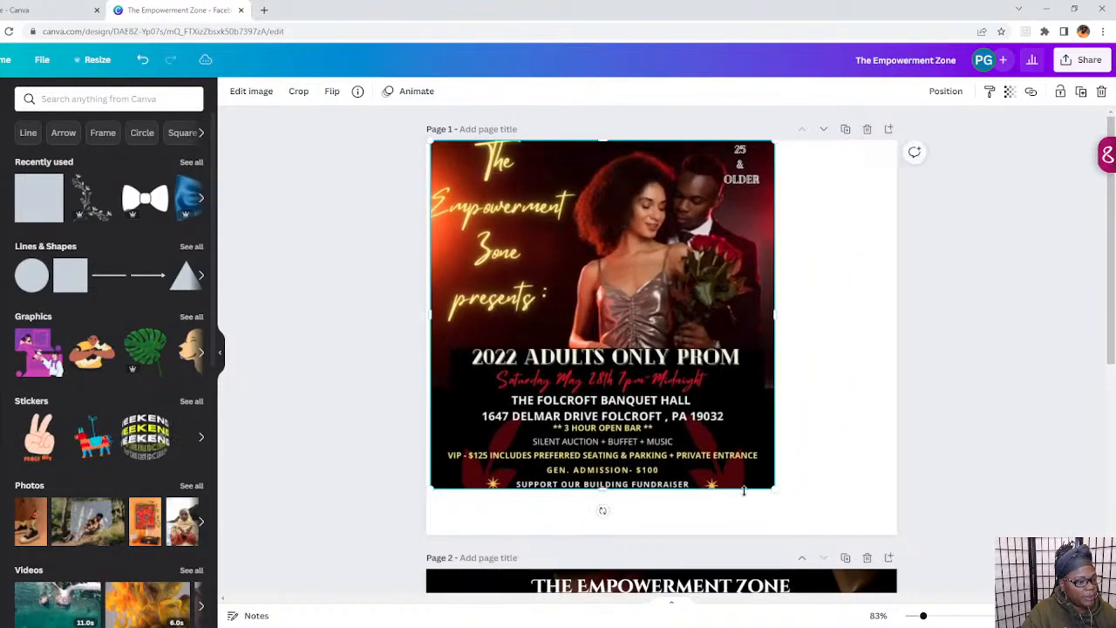
Try a larger size for the original flyer image, then scale it back down to about three quarters of the page width.
{"action": "left_click_drag", "start_coordinate": [776, 501], "coordinate": [860, 511]}
{"action": "left_click_drag", "start_coordinate": [832, 340], "coordinate": [857, 339]}
{"action": "left_click_drag", "start_coordinate": [776, 374], "coordinate": [776, 330]}
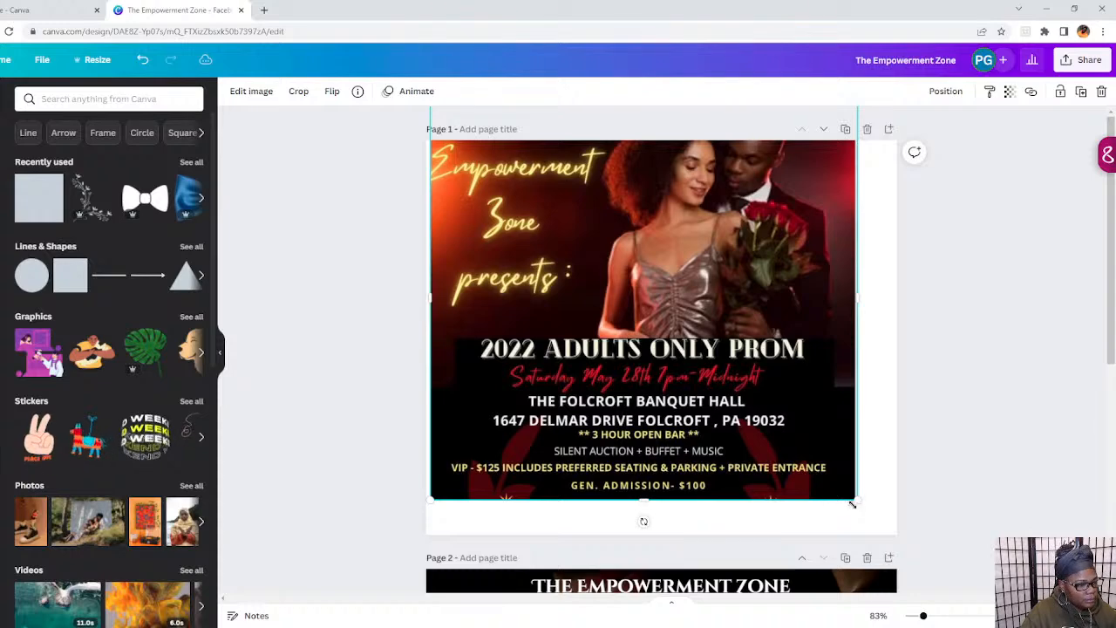
{"action": "left_click_drag", "start_coordinate": [859, 498], "coordinate": [789, 446]}
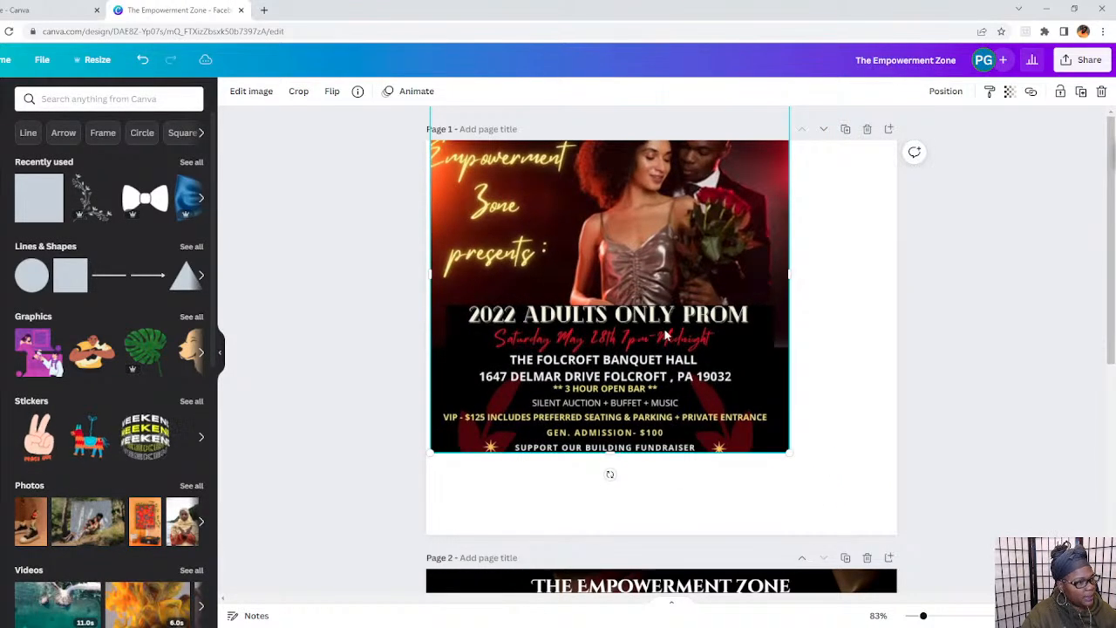
Centre the original flyer image on page 1, extend it up to the page's top edge and widen its left side.
{"action": "left_click_drag", "start_coordinate": [666, 332], "coordinate": [717, 402]}
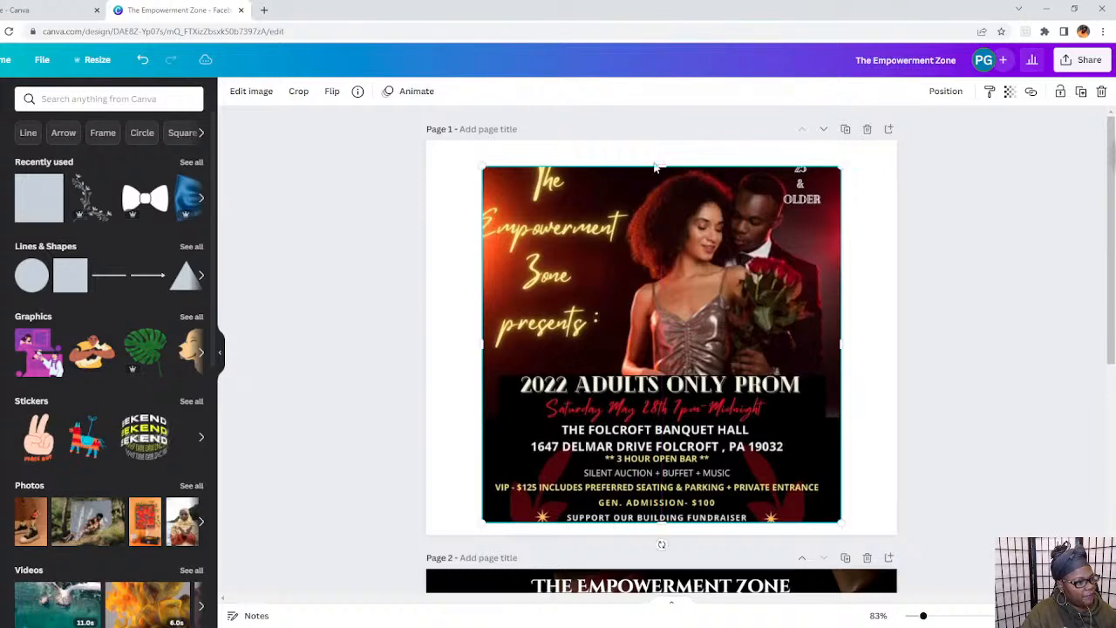
{"action": "left_click_drag", "start_coordinate": [661, 168], "coordinate": [663, 135]}
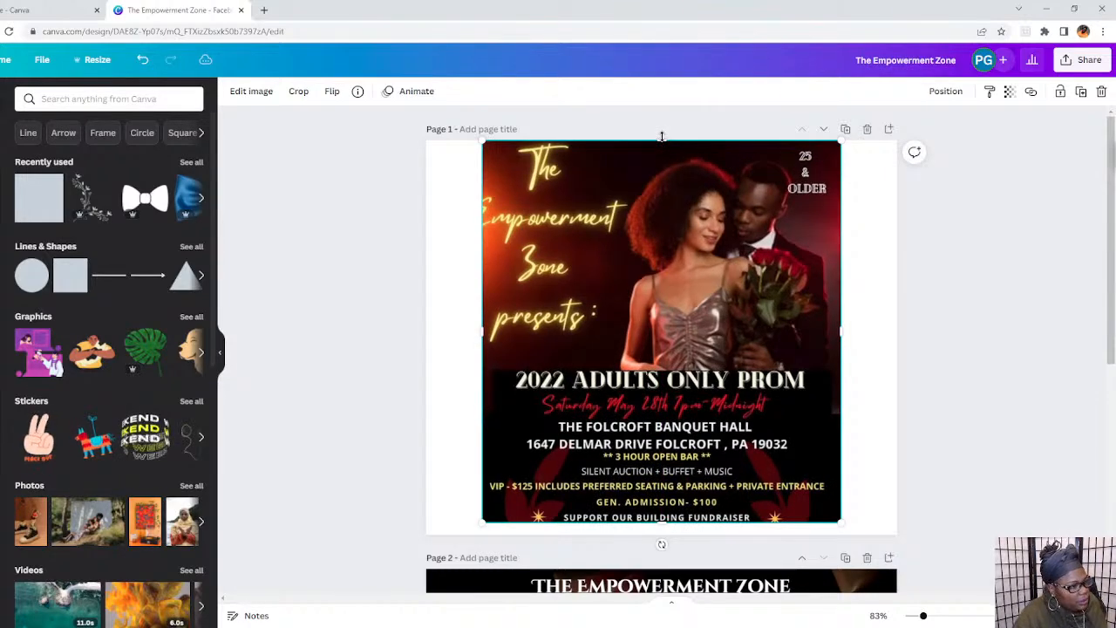
{"action": "left_click_drag", "start_coordinate": [477, 340], "coordinate": [461, 332]}
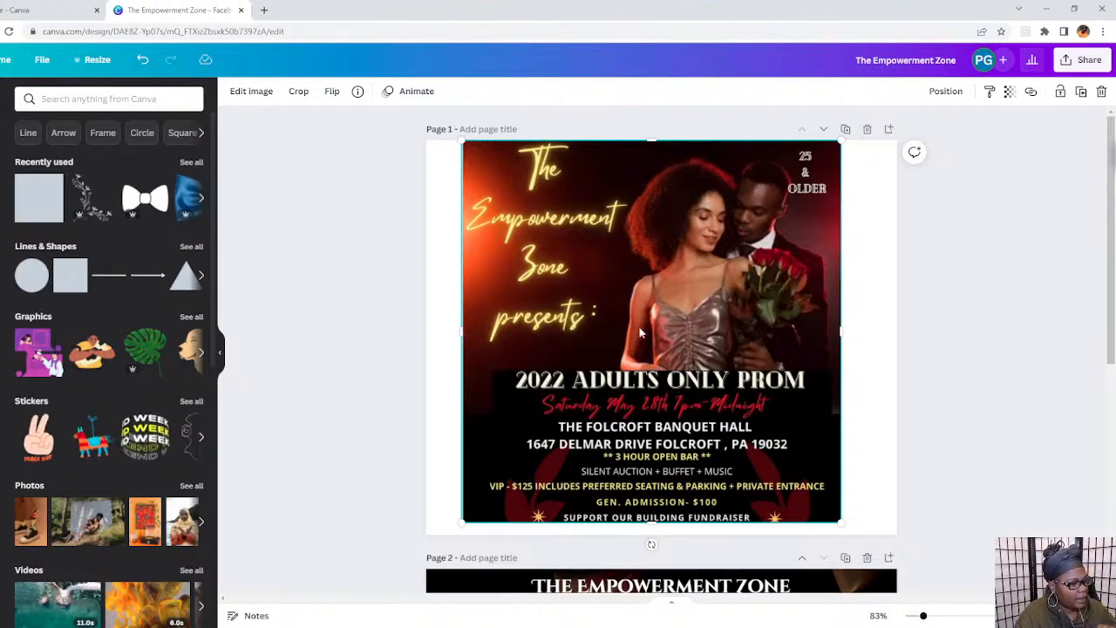
Stretch the black band behind the date and venue on page 2 across the full flyer width and adjust its transparency.
{"action": "scroll", "coordinate": [723, 373], "scroll_direction": "down", "scroll_amount": 3}
{"action": "scroll", "coordinate": [722, 373], "scroll_direction": "down", "scroll_amount": 2}
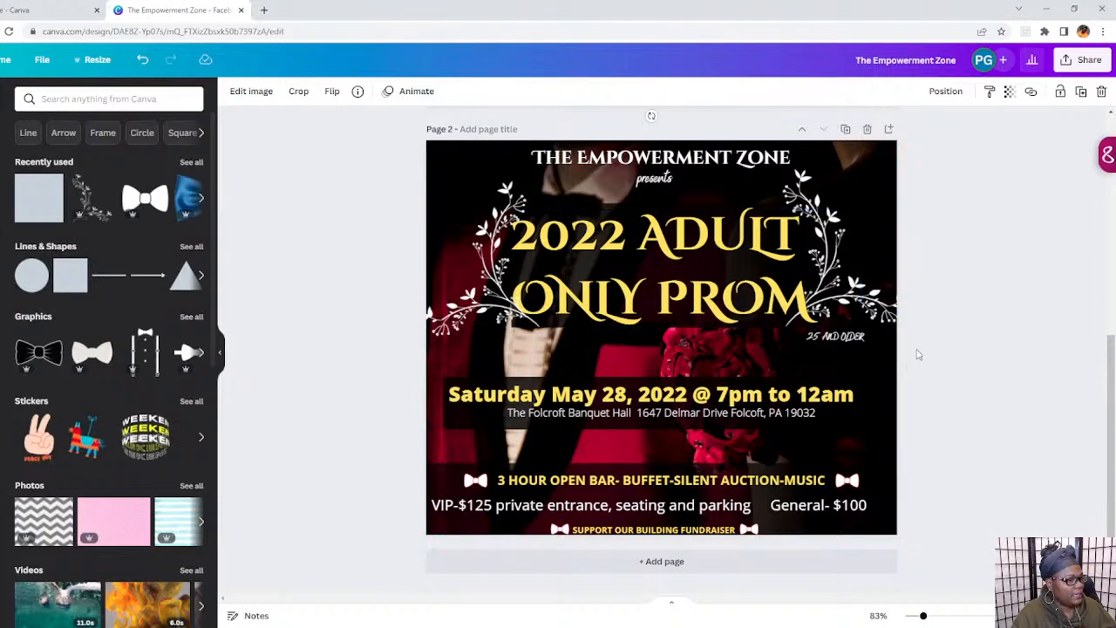
{"action": "left_click", "coordinate": [918, 353]}
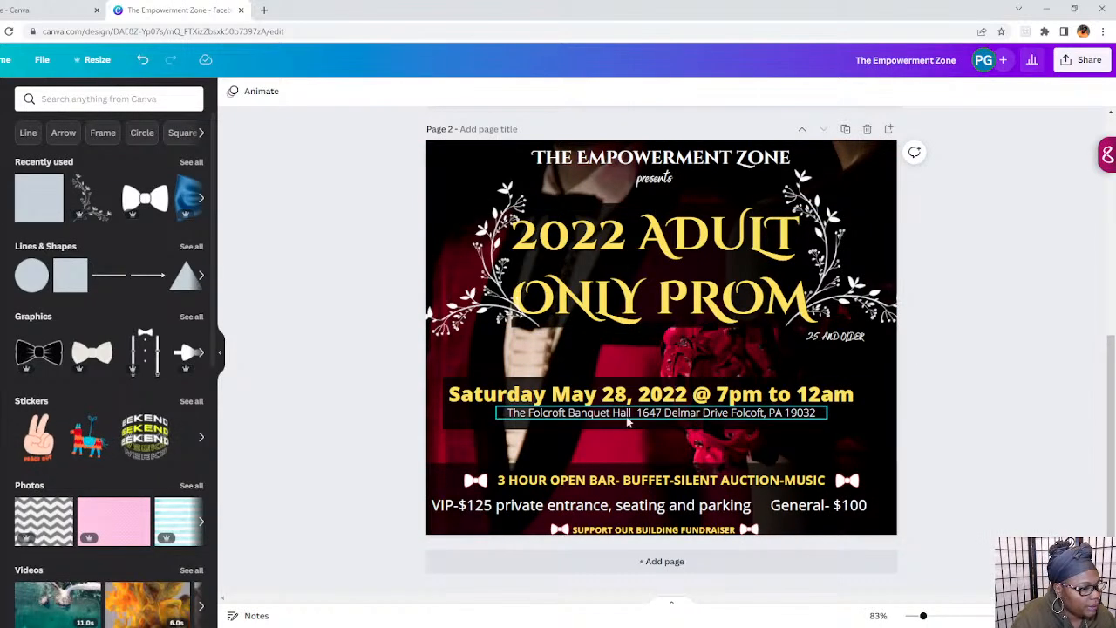
{"action": "left_click", "coordinate": [449, 418]}
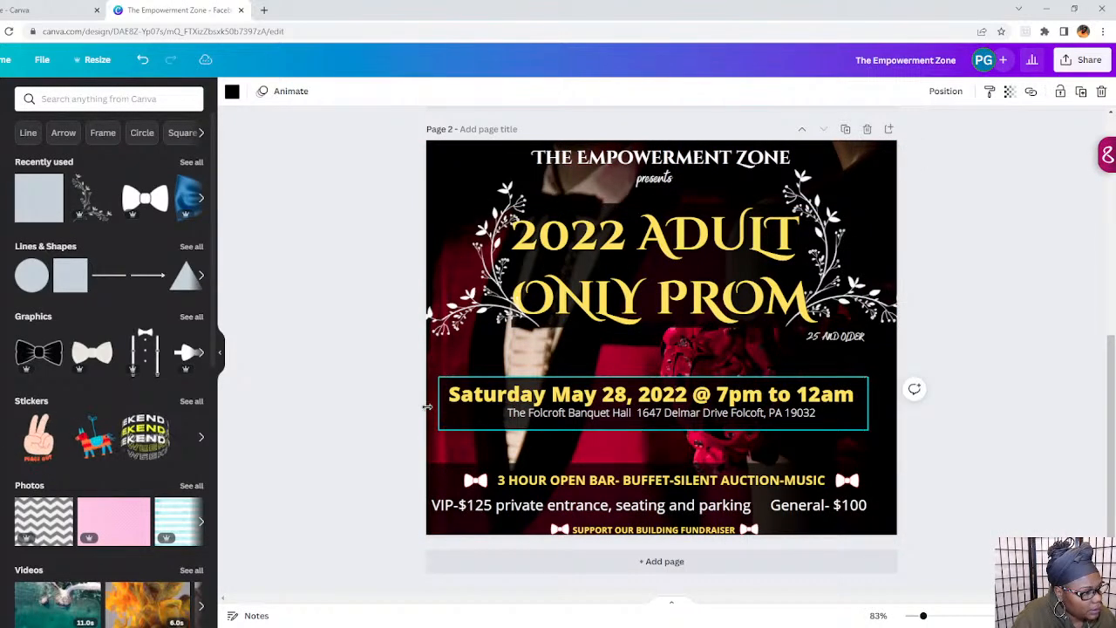
{"action": "left_click_drag", "start_coordinate": [442, 403], "coordinate": [425, 407]}
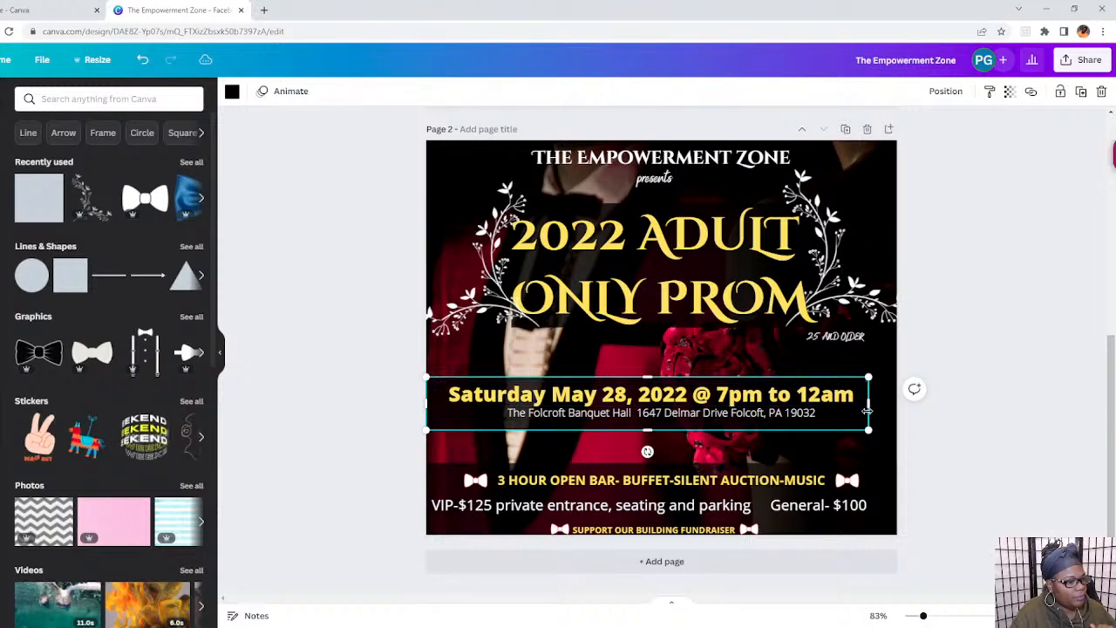
{"action": "left_click_drag", "start_coordinate": [868, 403], "coordinate": [899, 398]}
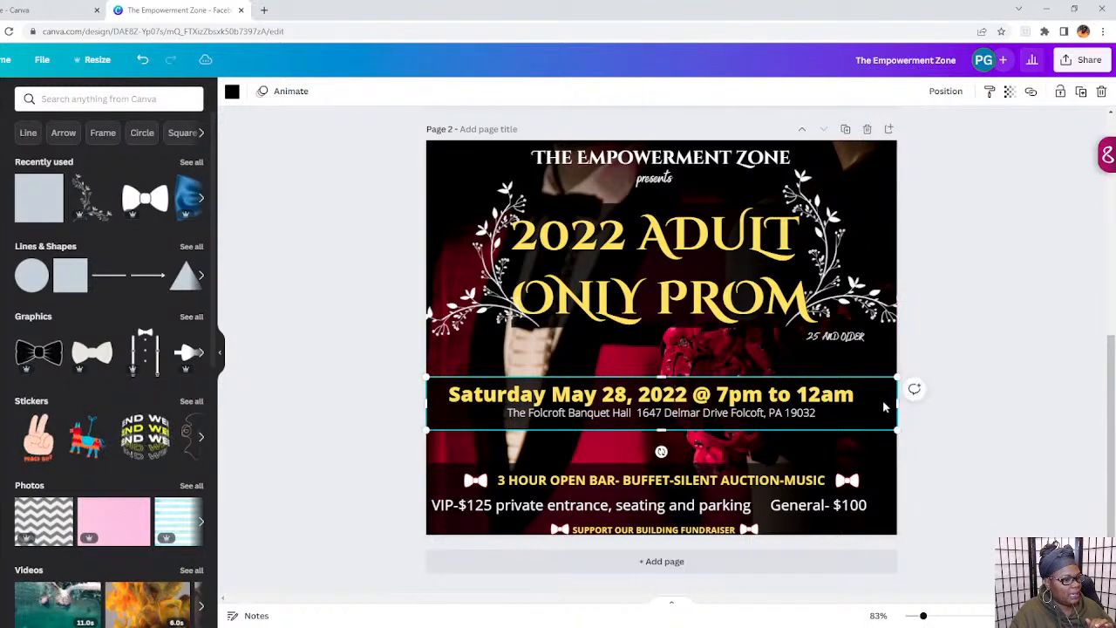
{"action": "left_click", "coordinate": [1009, 91]}
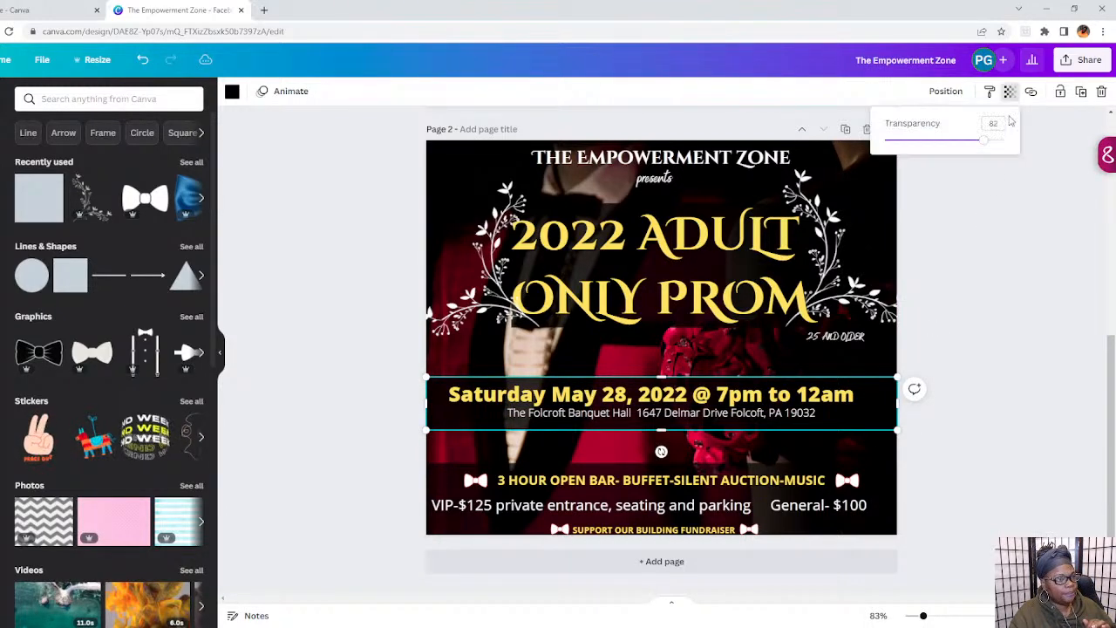
{"action": "left_click_drag", "start_coordinate": [1014, 142], "coordinate": [970, 142]}
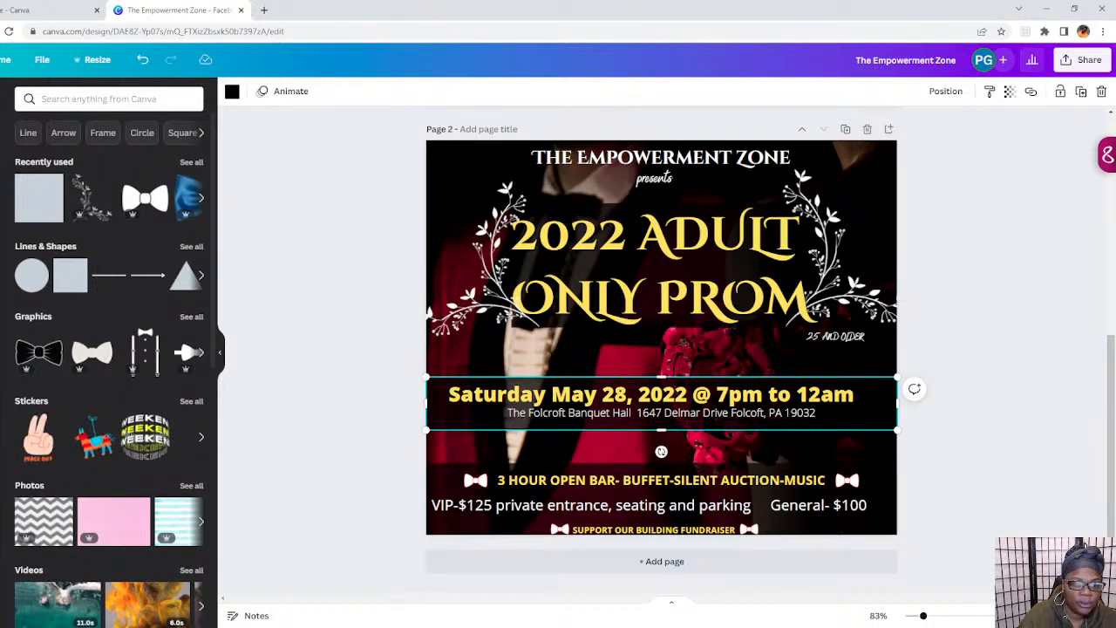
{"action": "scroll", "coordinate": [844, 312], "scroll_direction": "up", "scroll_amount": 5}
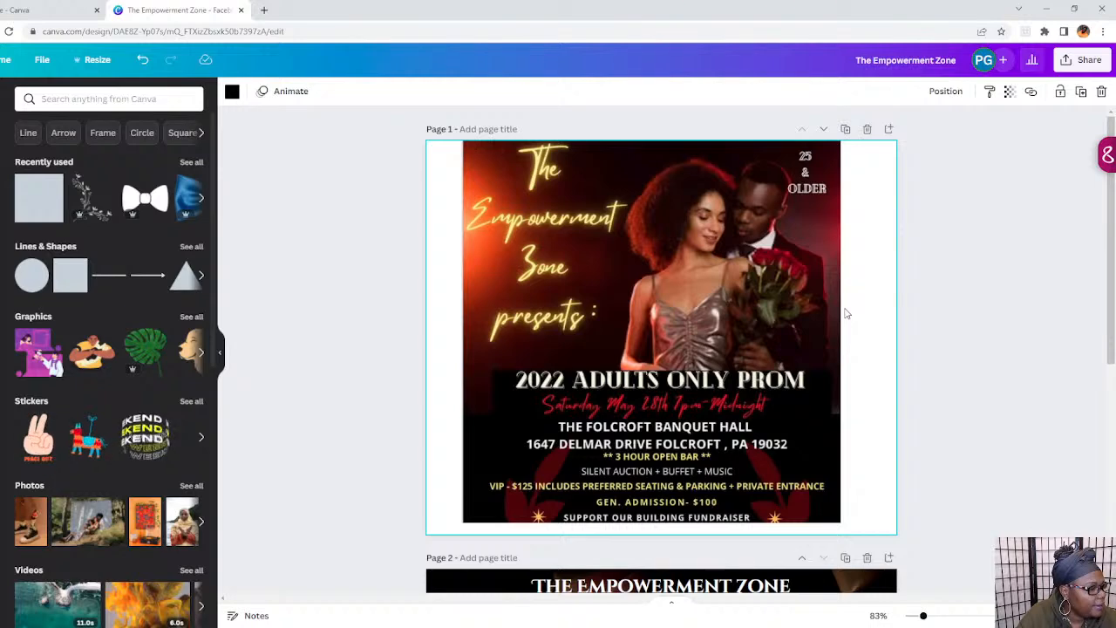
{"action": "scroll", "coordinate": [846, 312], "scroll_direction": "down", "scroll_amount": 5}
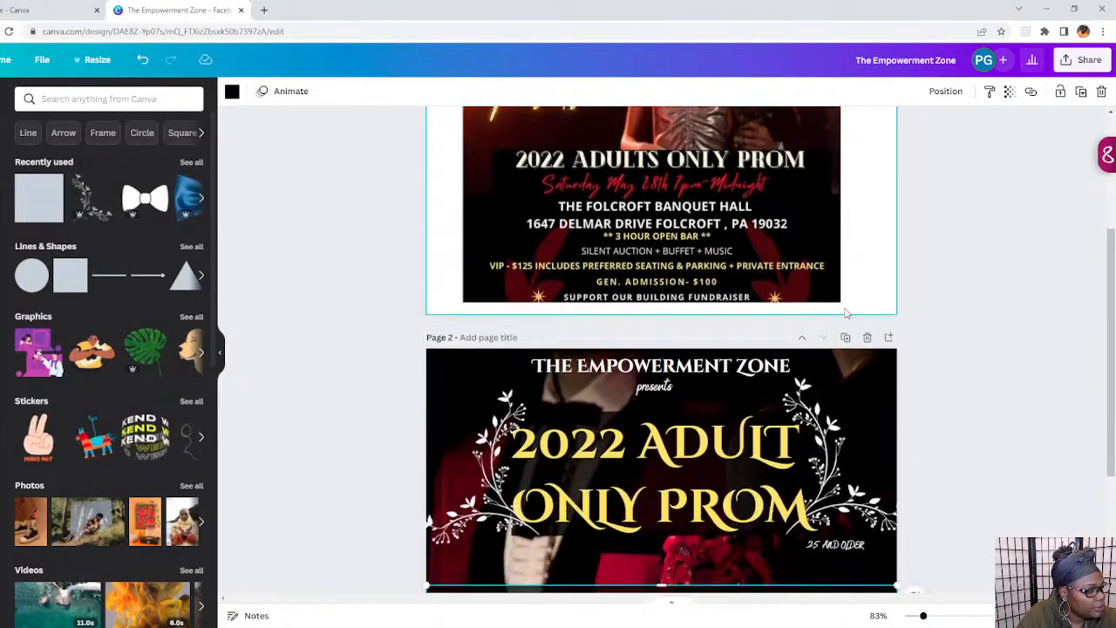